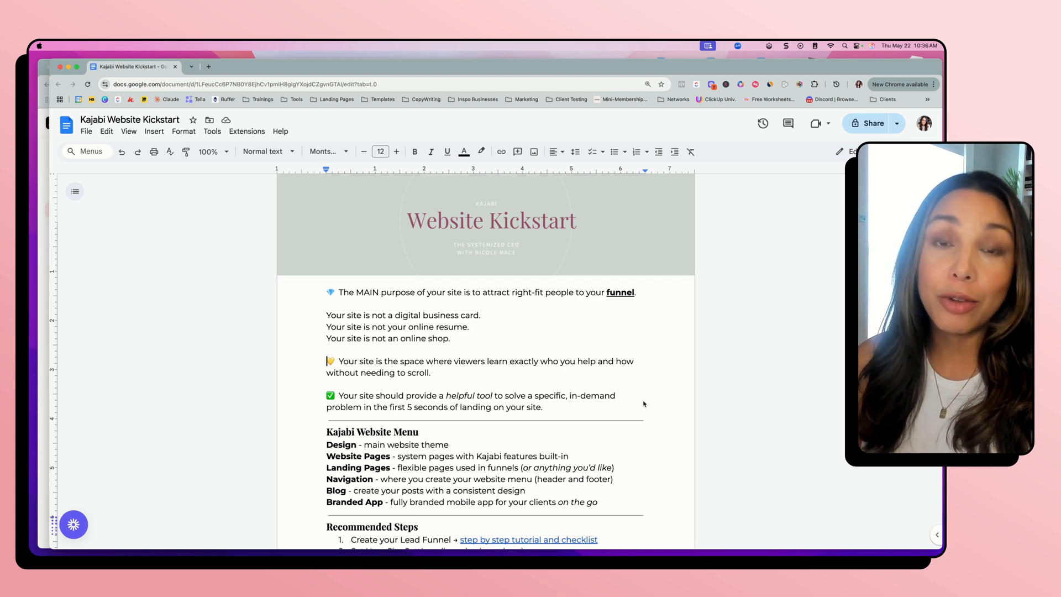
# Read the Website Kickstart document from its site purpose statements through the Kajabi Website Menu and Recommended Steps
pyautogui.scroll(-3, 662, 404)
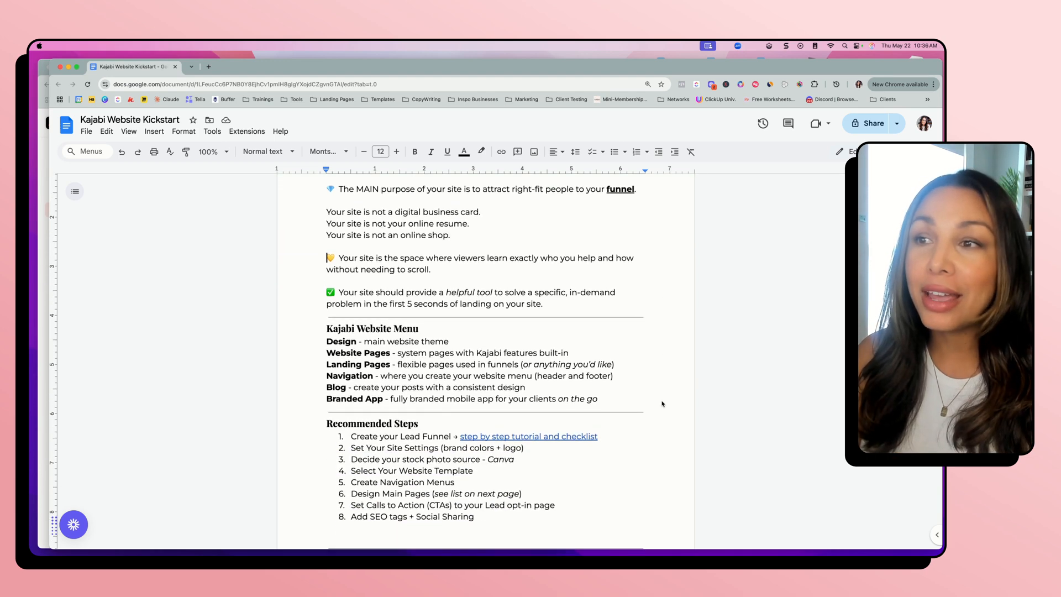
pyautogui.scroll(-2, 663, 404)
pyautogui.scroll(4, 622, 404)
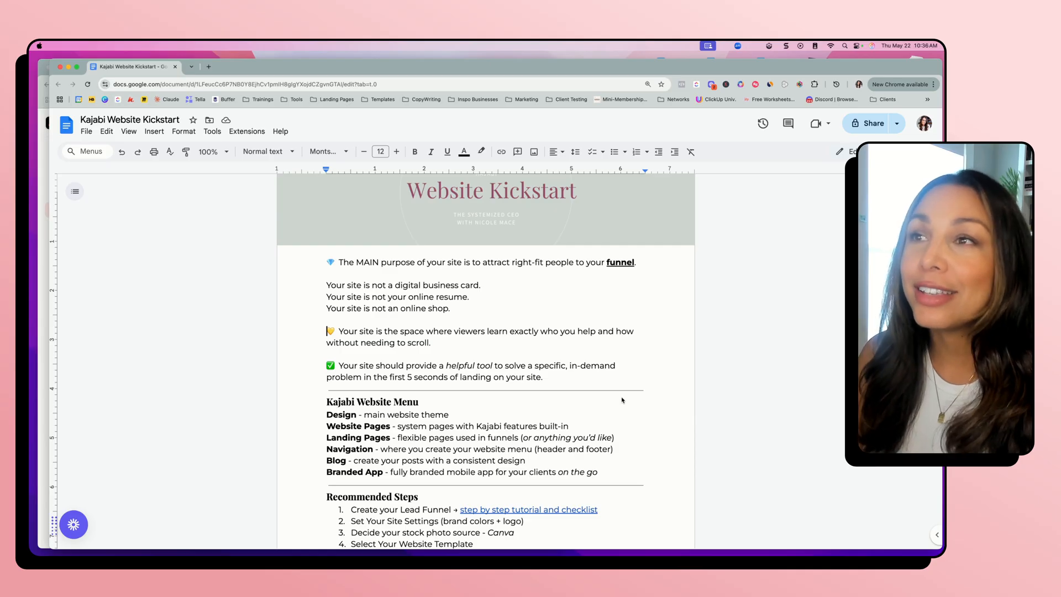
pyautogui.scroll(-1, 622, 399)
pyautogui.scroll(2, 390, 317)
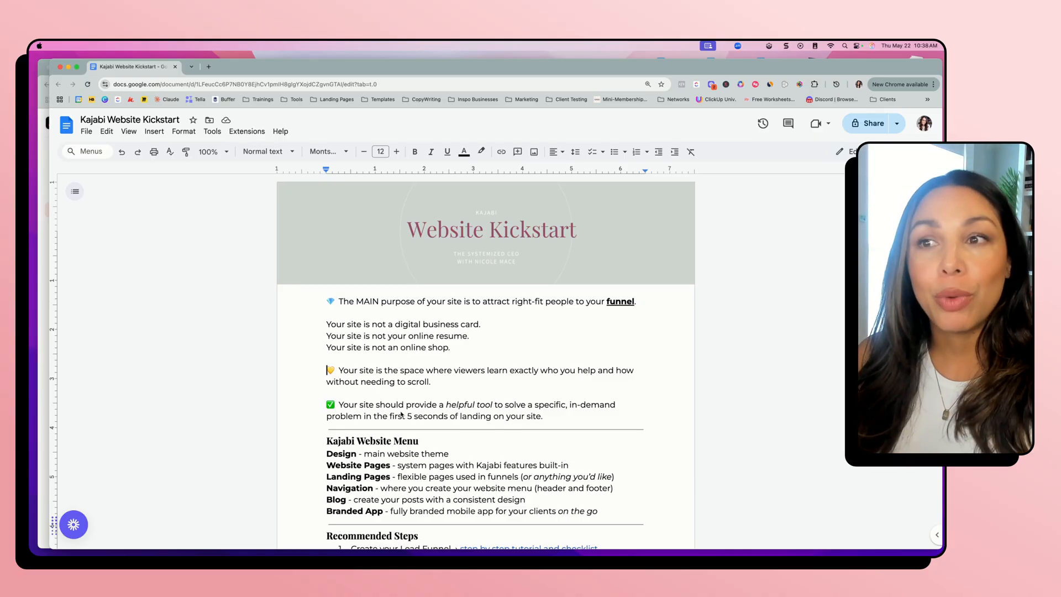
pyautogui.scroll(-1, 414, 420)
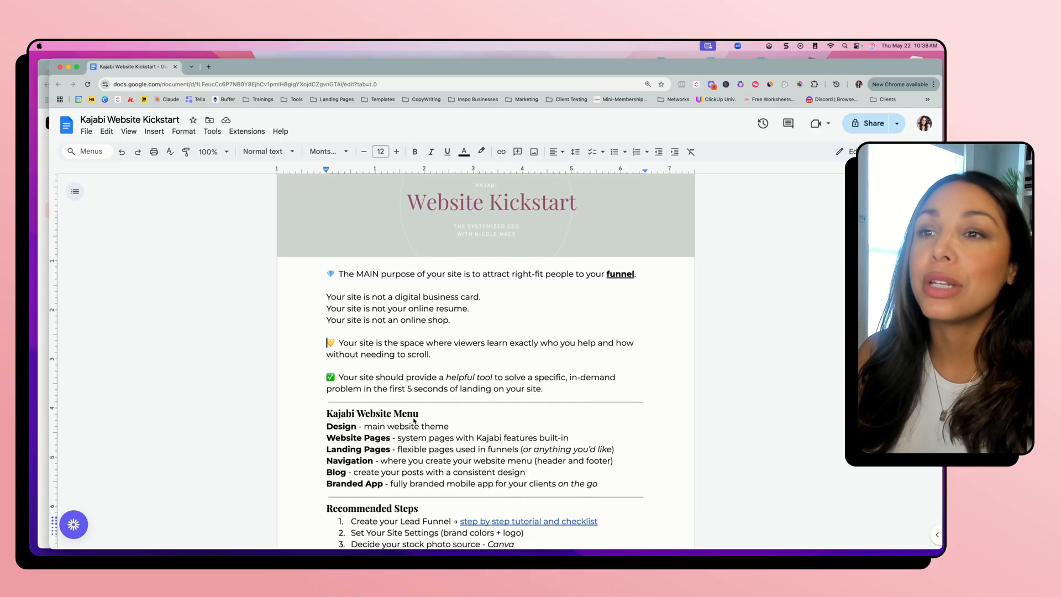
pyautogui.scroll(-3, 414, 420)
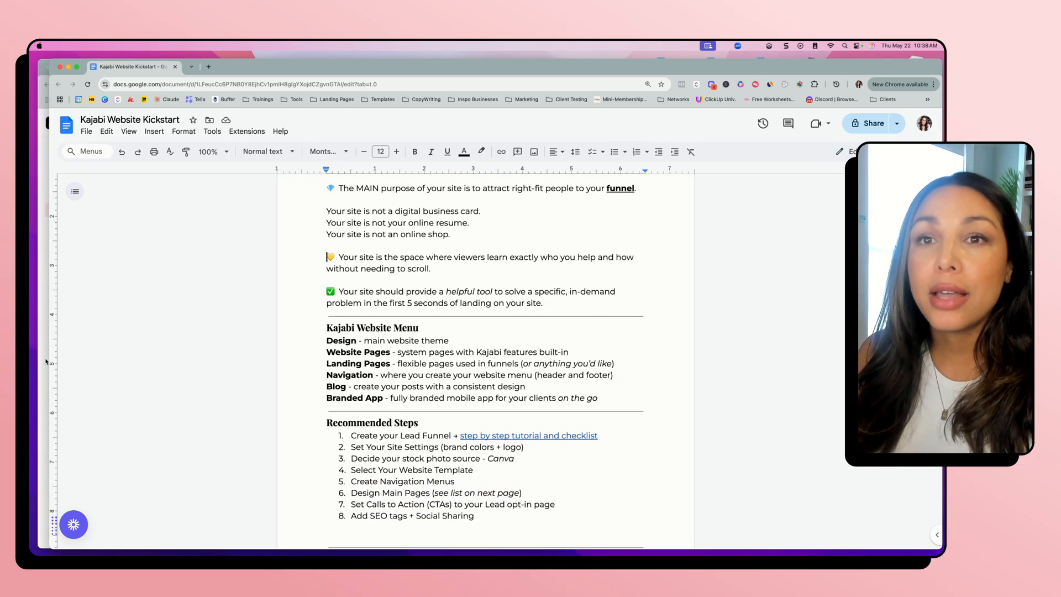
# Narrow the document window to reveal Kajabi beside it, and expand the Website section in Kajabi's navigation
pyautogui.moveTo(47, 362); pyautogui.dragTo(557, 373)
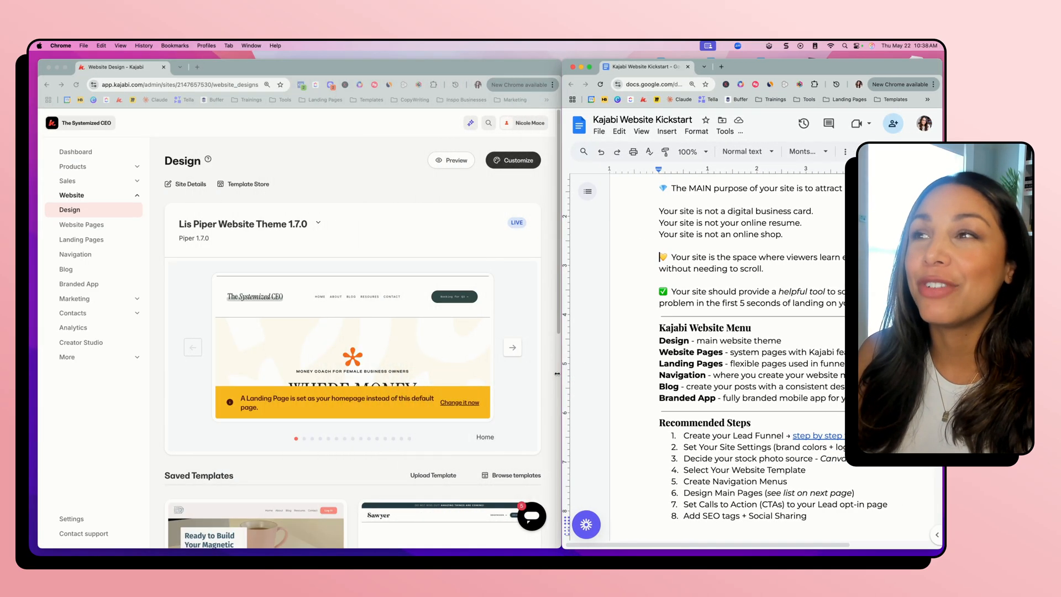
pyautogui.click(75, 197)
pyautogui.click(74, 196)
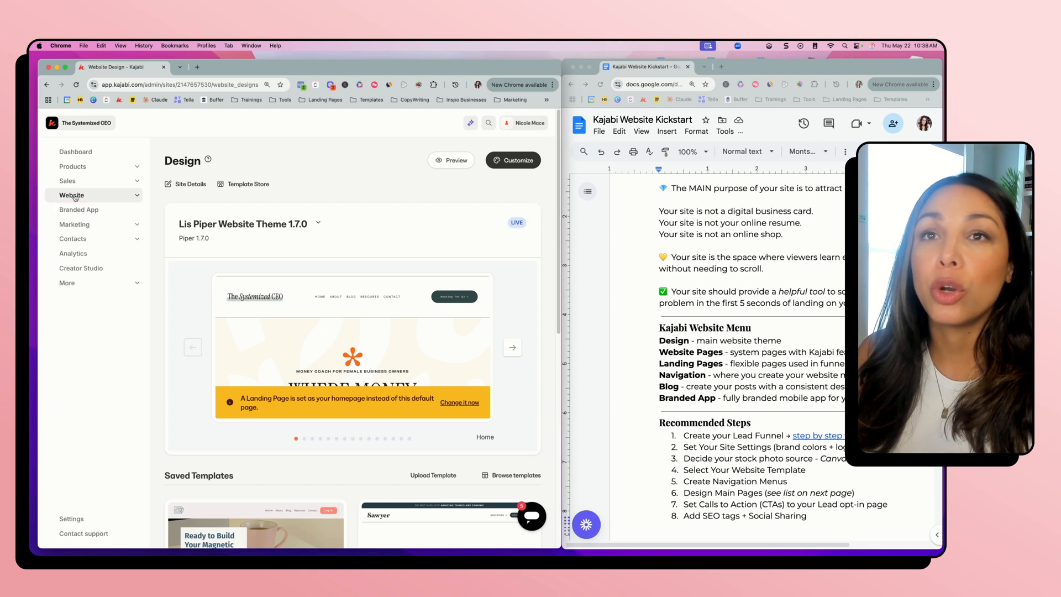
pyautogui.click(75, 196)
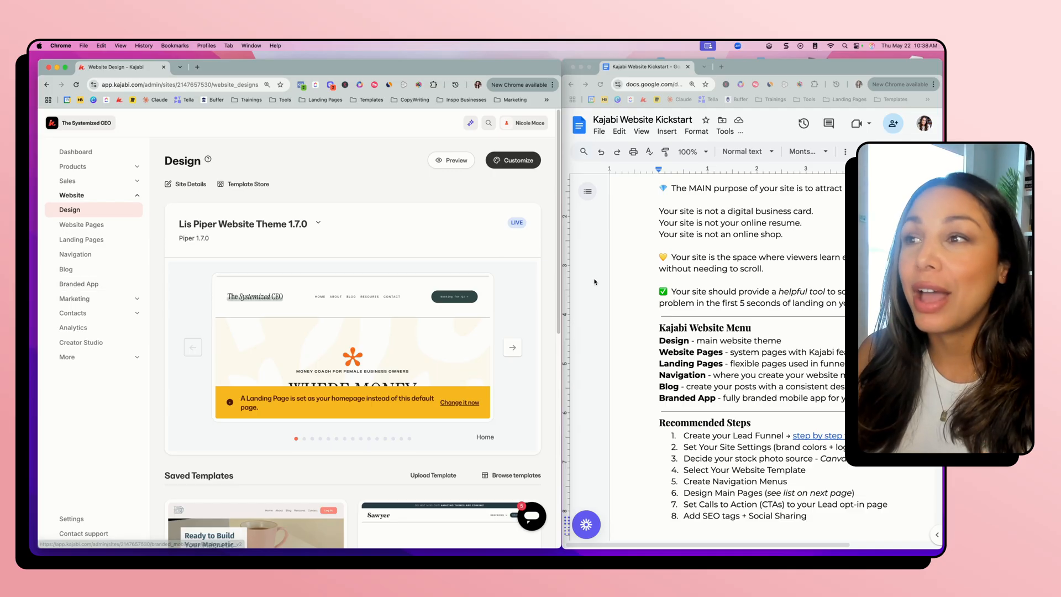
# Bring the Website Kickstart document forward and widen its window so the full page text shows beside Kajabi's navigation
pyautogui.click(669, 340)
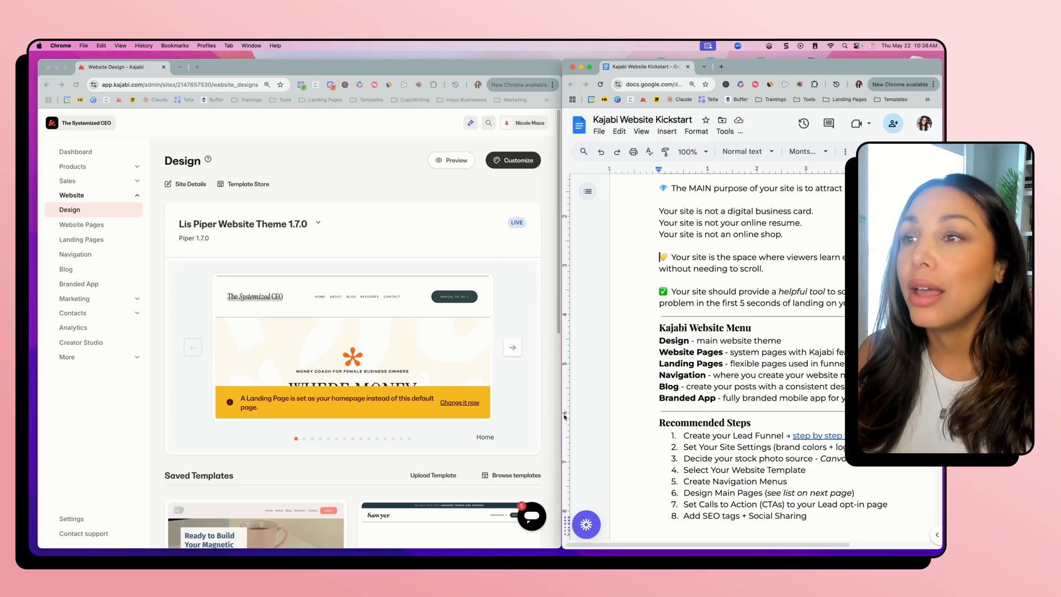
pyautogui.moveTo(563, 417); pyautogui.dragTo(278, 418)
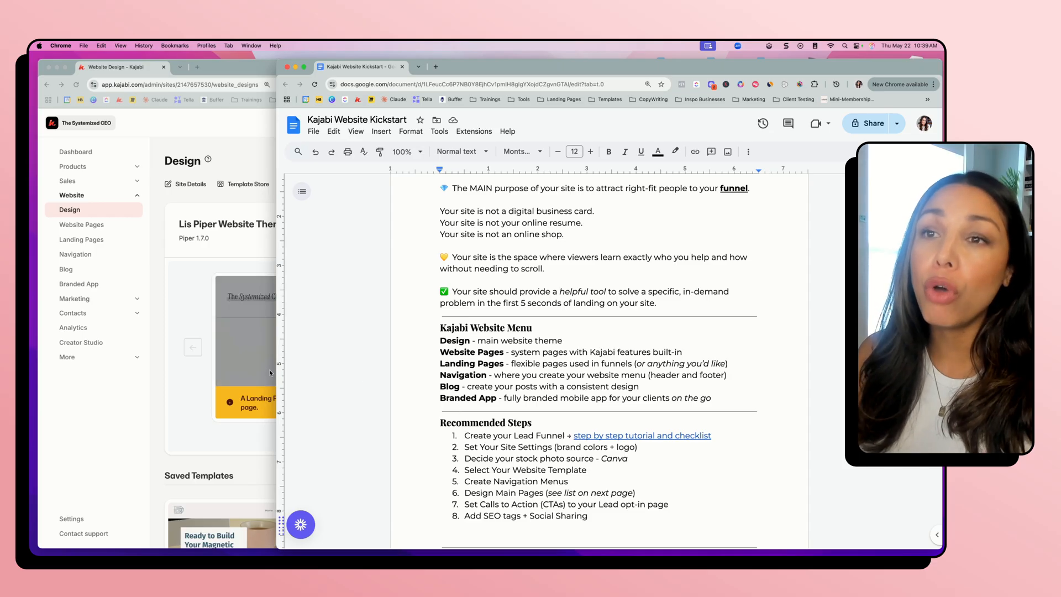
pyautogui.moveTo(278, 379); pyautogui.dragTo(563, 384)
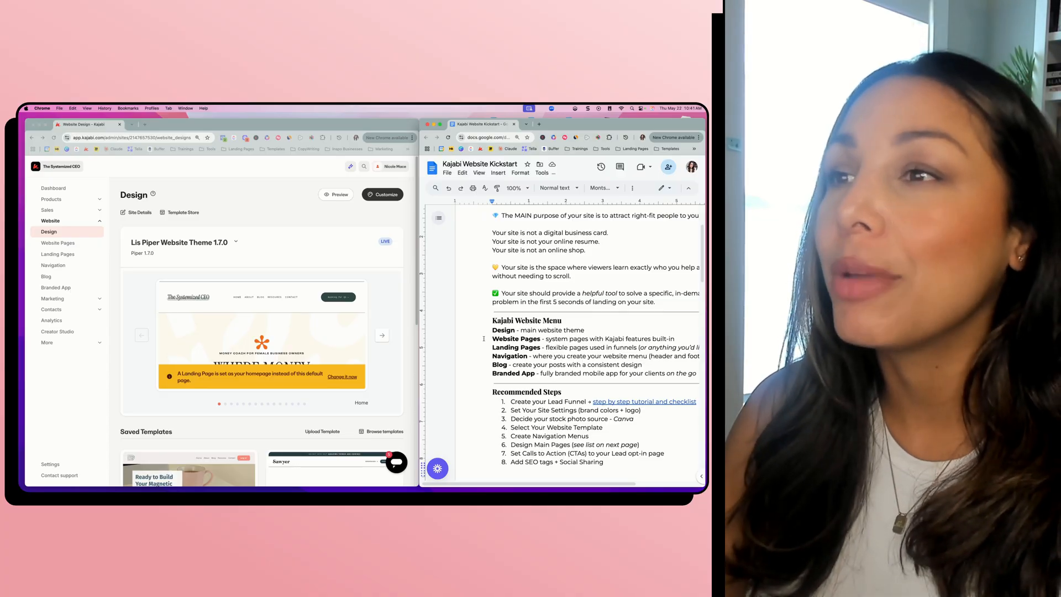
pyautogui.moveTo(420, 343); pyautogui.dragTo(115, 343)
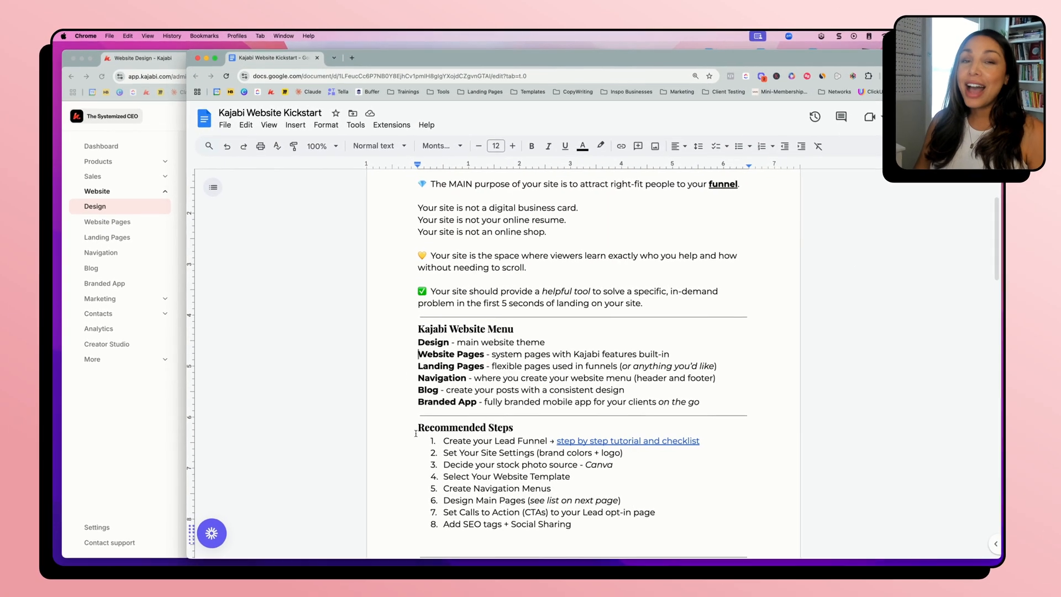
# Highlight the first two Recommended Steps, Create your Lead Funnel and Set Your Site Settings, in the document
pyautogui.scroll(-1, 418, 434)
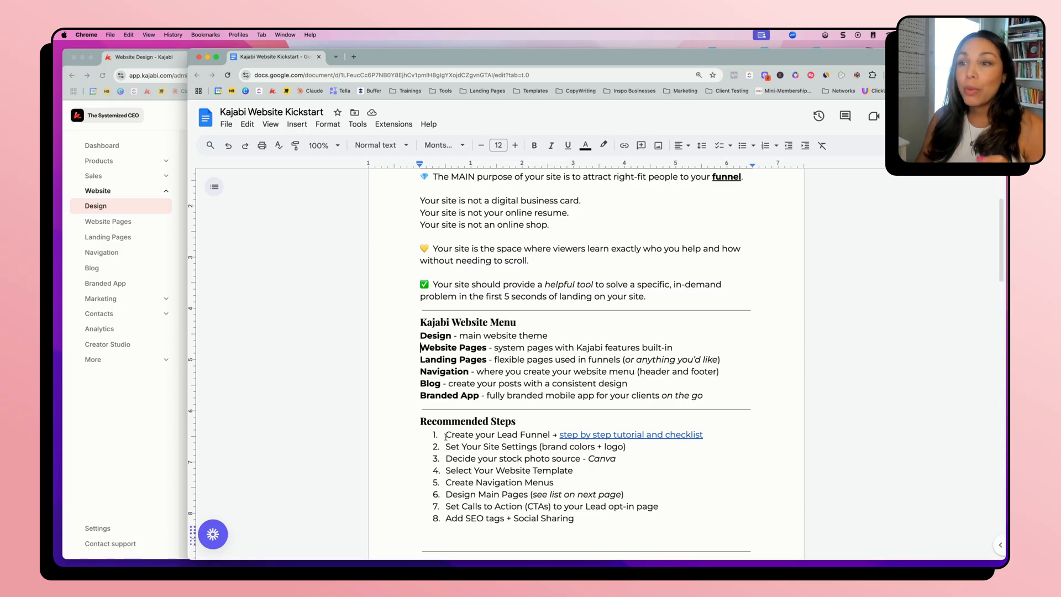
pyautogui.moveTo(446, 437); pyautogui.dragTo(556, 432)
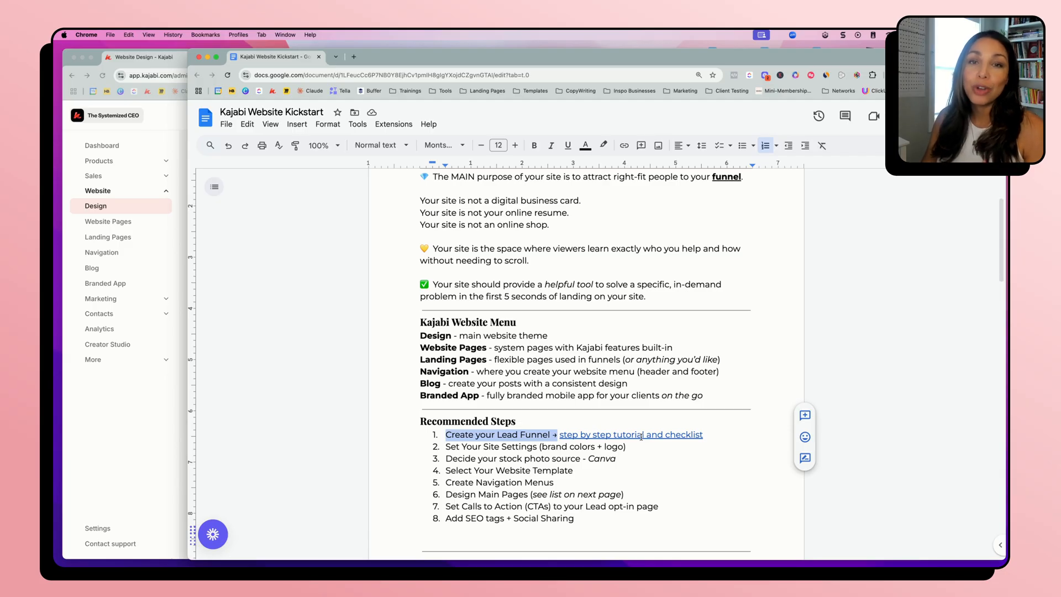
pyautogui.moveTo(446, 447); pyautogui.dragTo(536, 446)
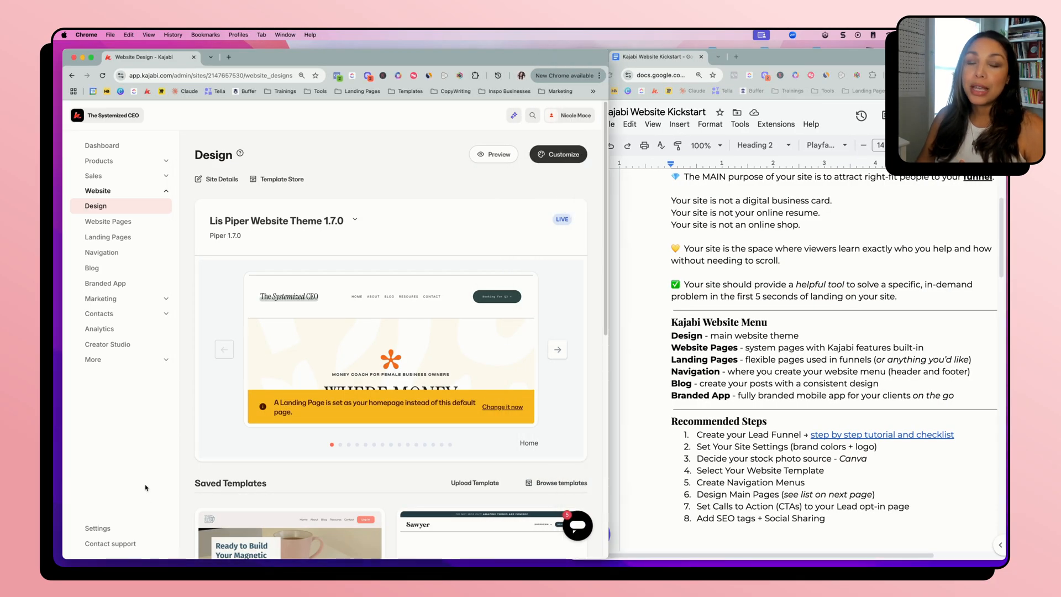
# Open Kajabi's Settings, widen the Kajabi window, and open the Site details page
pyautogui.click(101, 528)
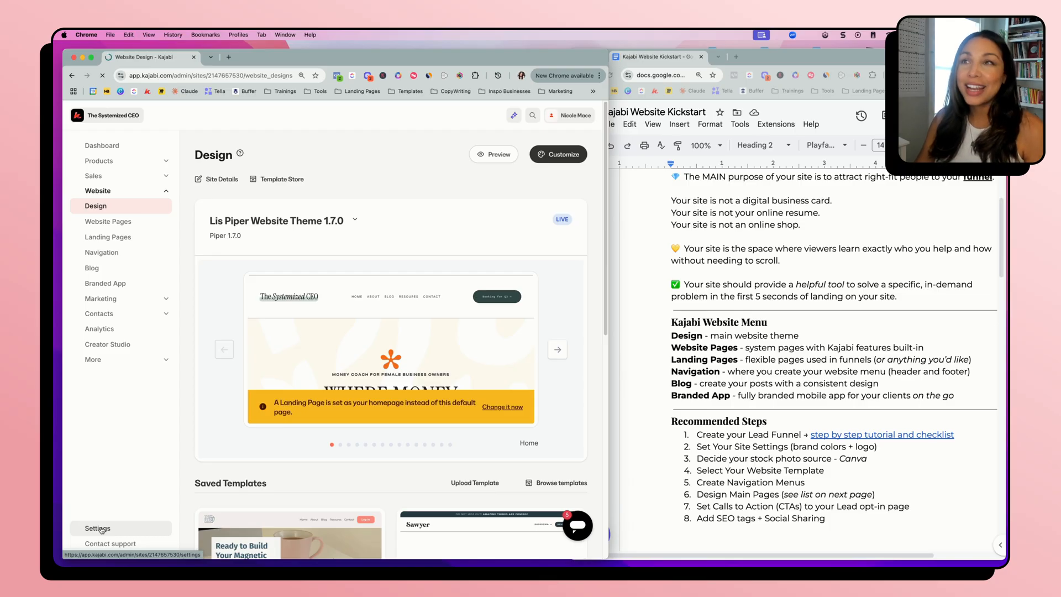
pyautogui.moveTo(608, 414); pyautogui.dragTo(677, 416)
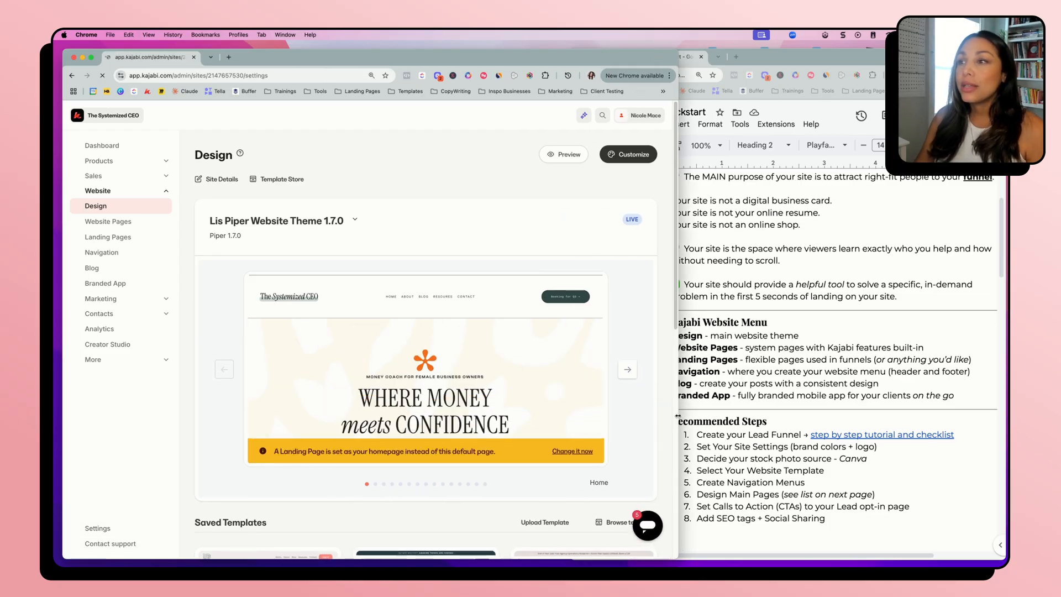
pyautogui.moveTo(678, 415); pyautogui.dragTo(748, 416)
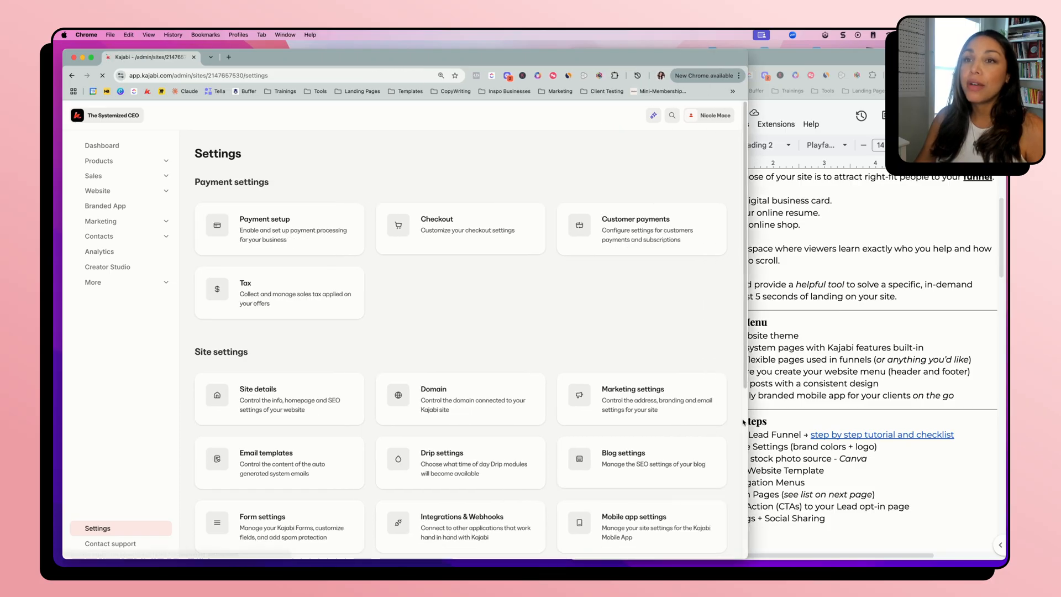
pyautogui.click(268, 398)
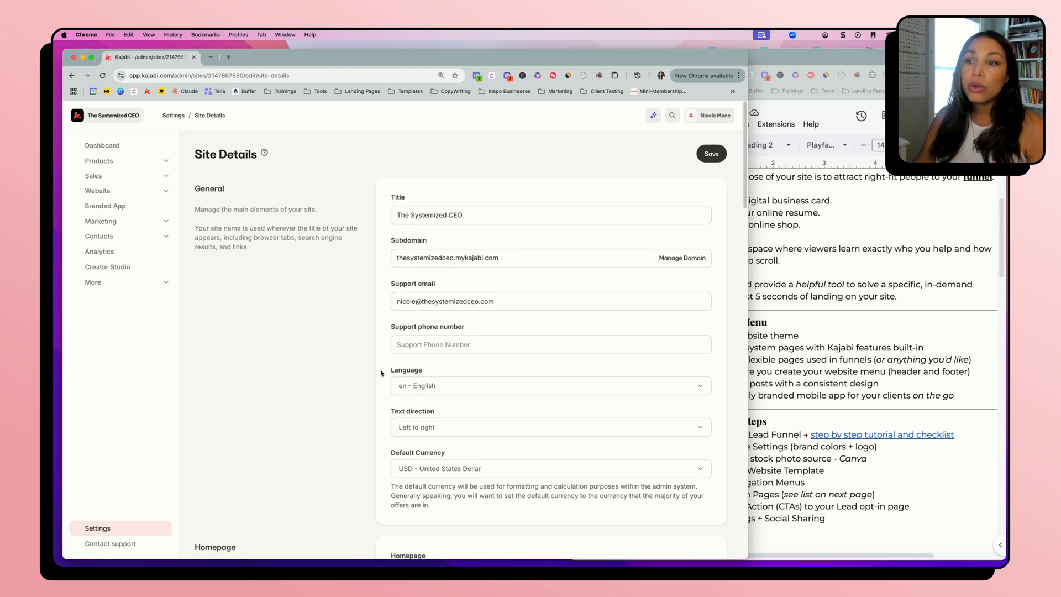
# Review the Site Details page from the general fields through homepage, logo, favicon and color palette
pyautogui.scroll(-5, 371, 375)
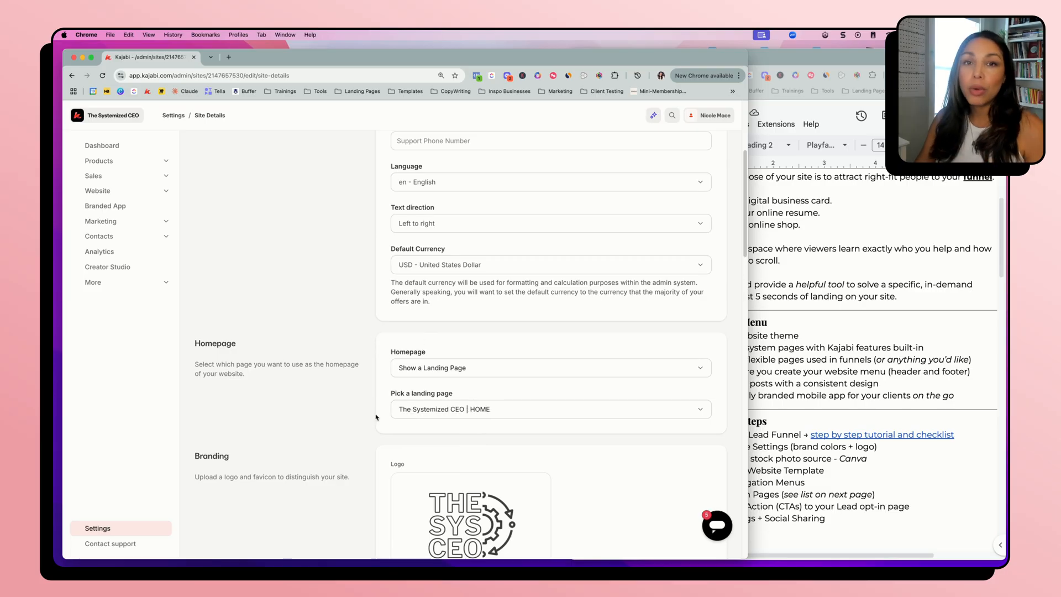
pyautogui.scroll(-5, 365, 403)
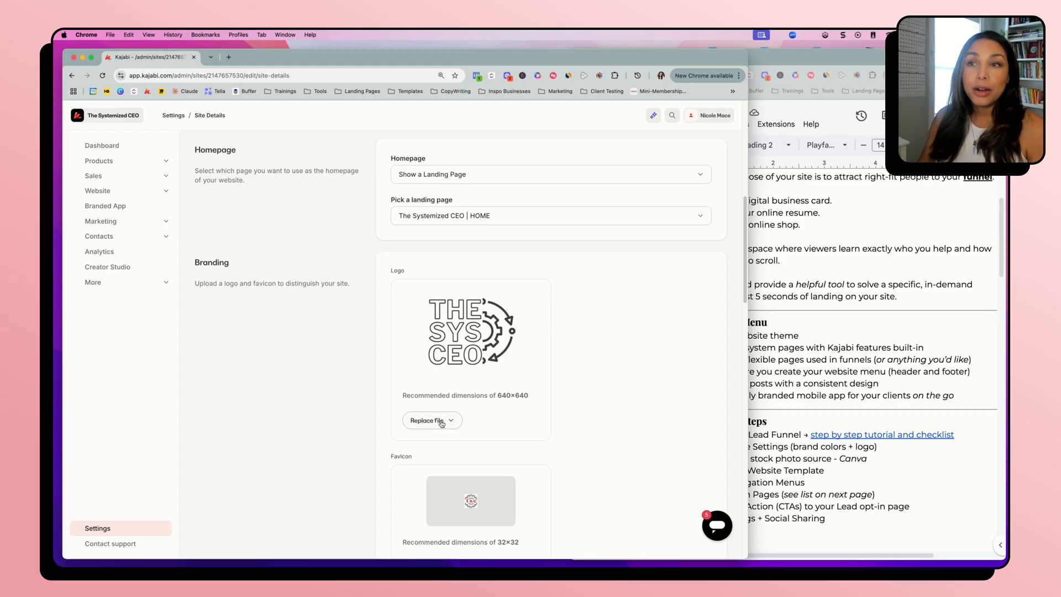
pyautogui.scroll(-3, 596, 410)
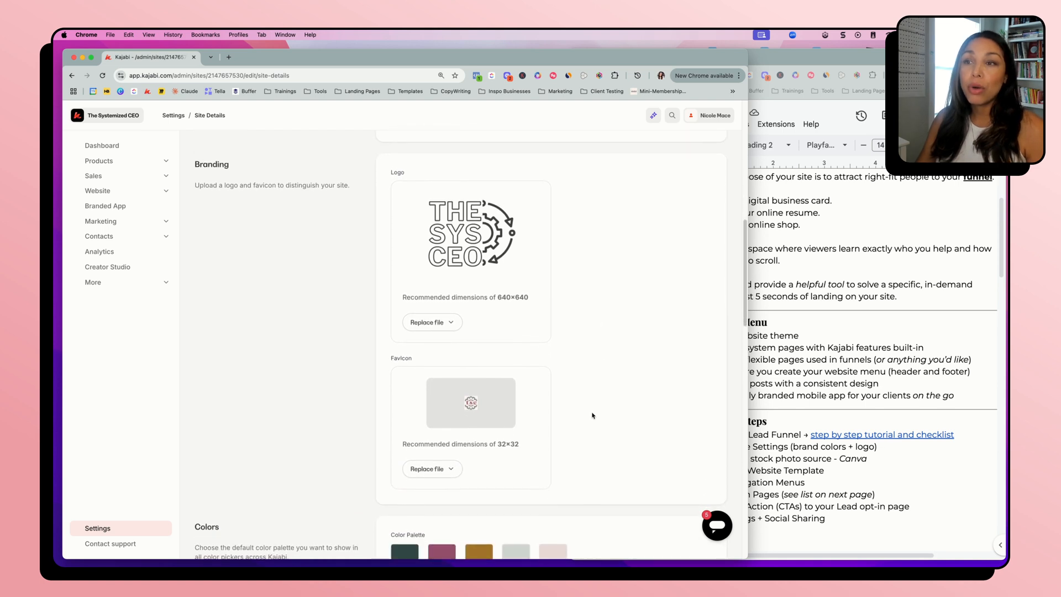
pyautogui.scroll(-1, 592, 417)
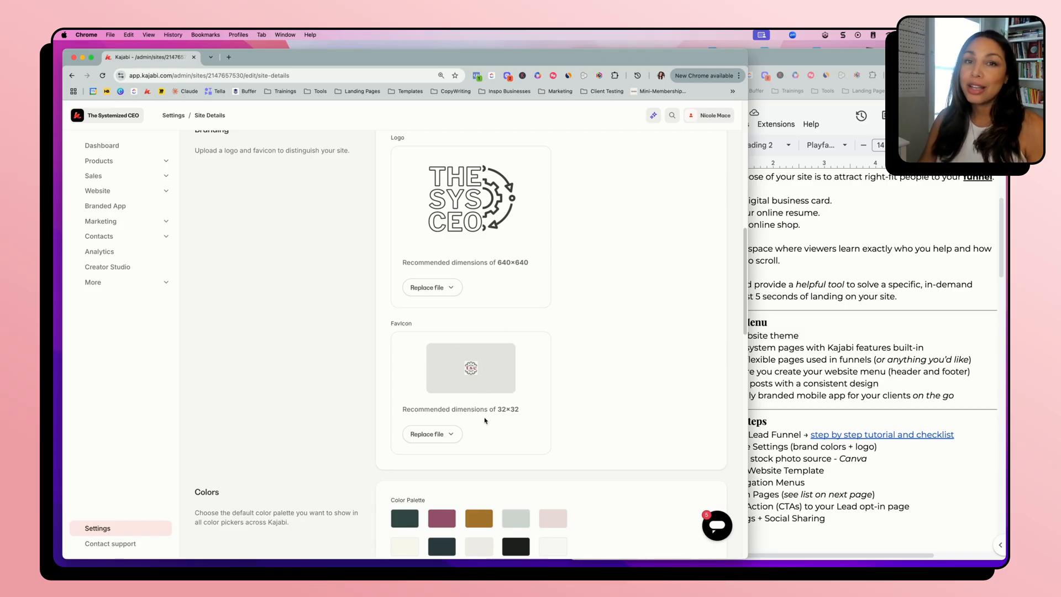
pyautogui.scroll(-3, 525, 456)
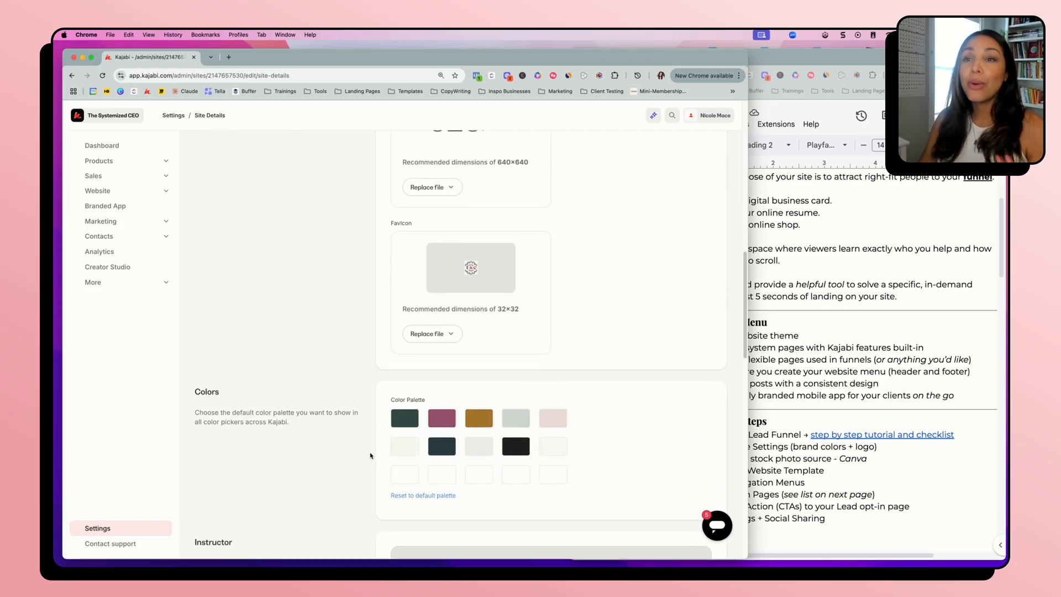
pyautogui.scroll(-1, 370, 455)
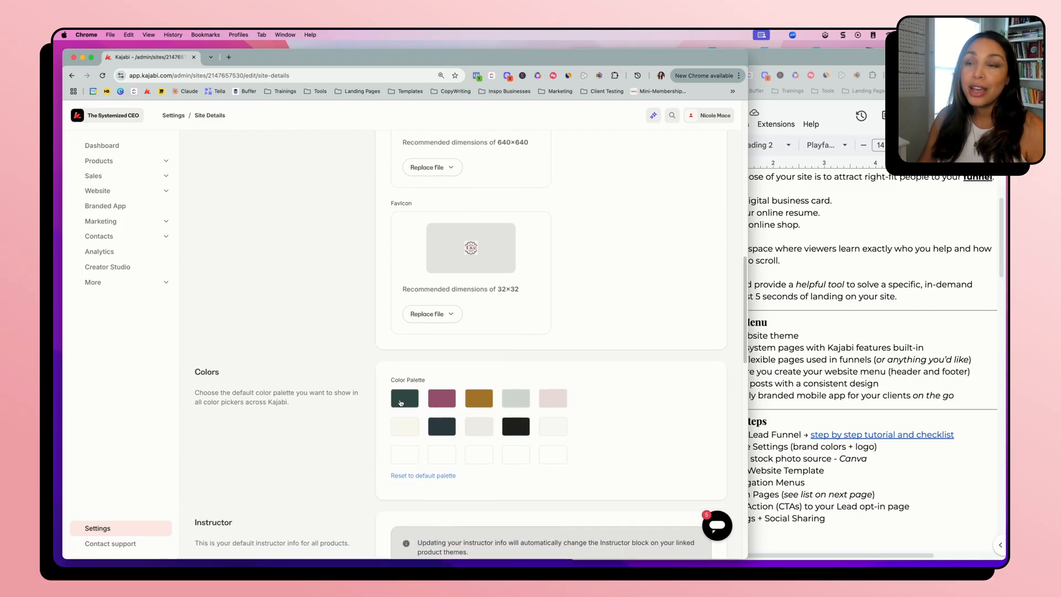
# Inspect the hex codes of the five first-row swatches in the site's color palette, leaving the colors as they are
pyautogui.click(405, 401)
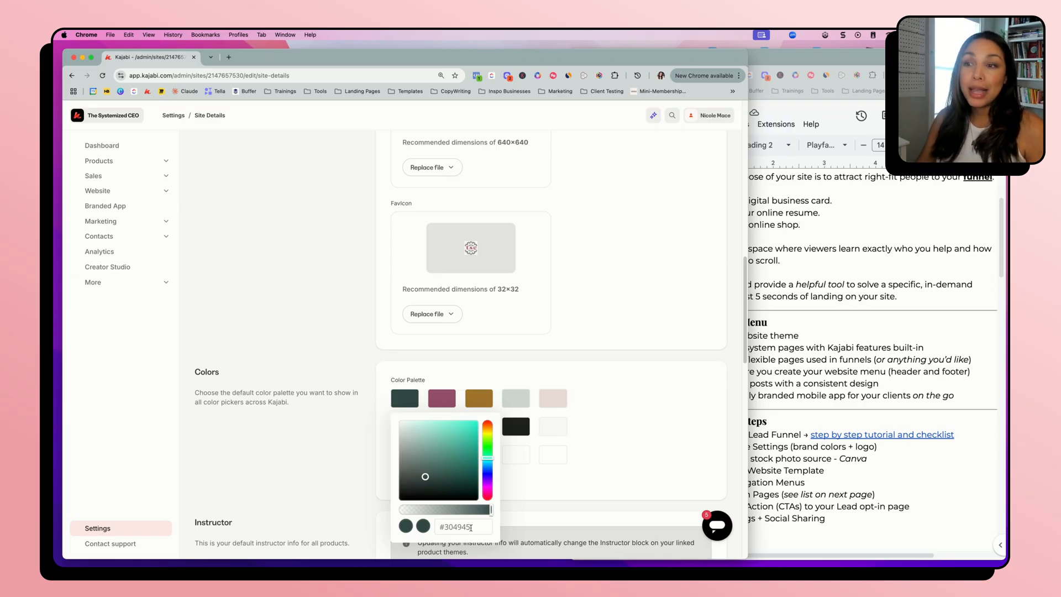
pyautogui.click(450, 400)
pyautogui.click(486, 398)
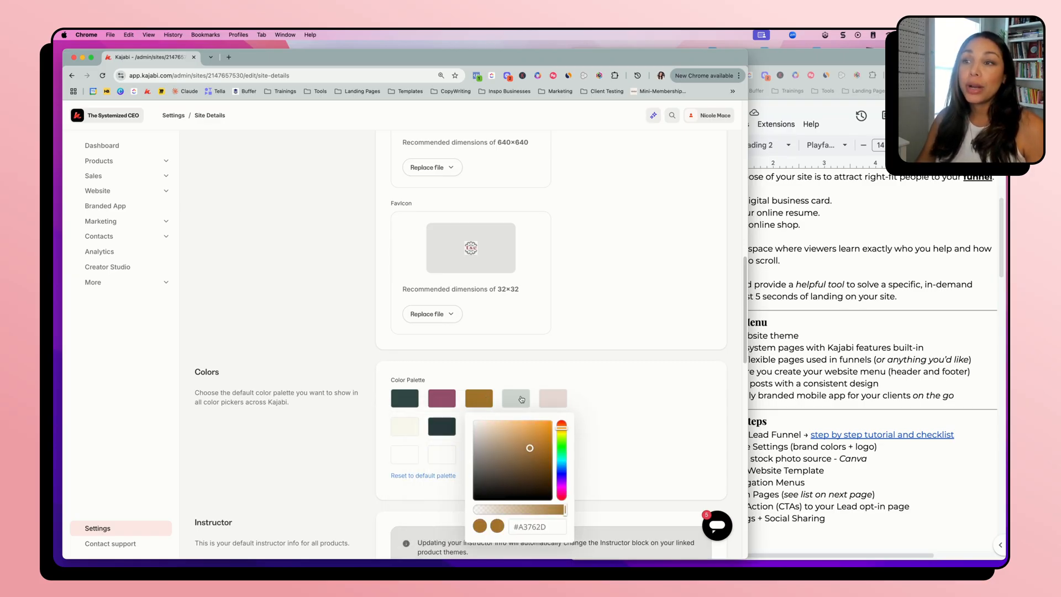
pyautogui.click(522, 399)
pyautogui.click(559, 399)
pyautogui.click(660, 399)
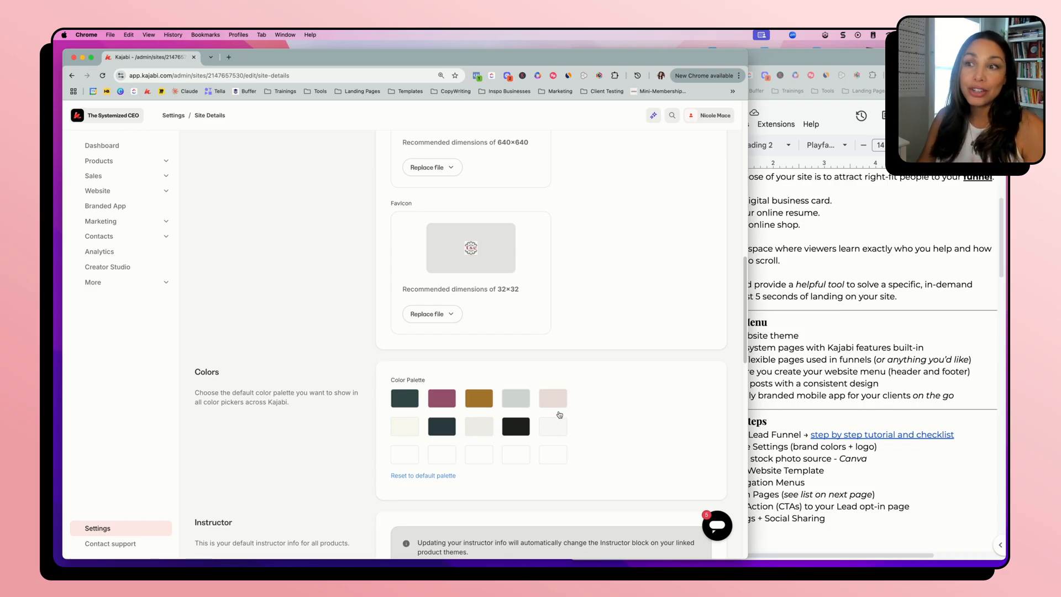
pyautogui.scroll(4, 568, 450)
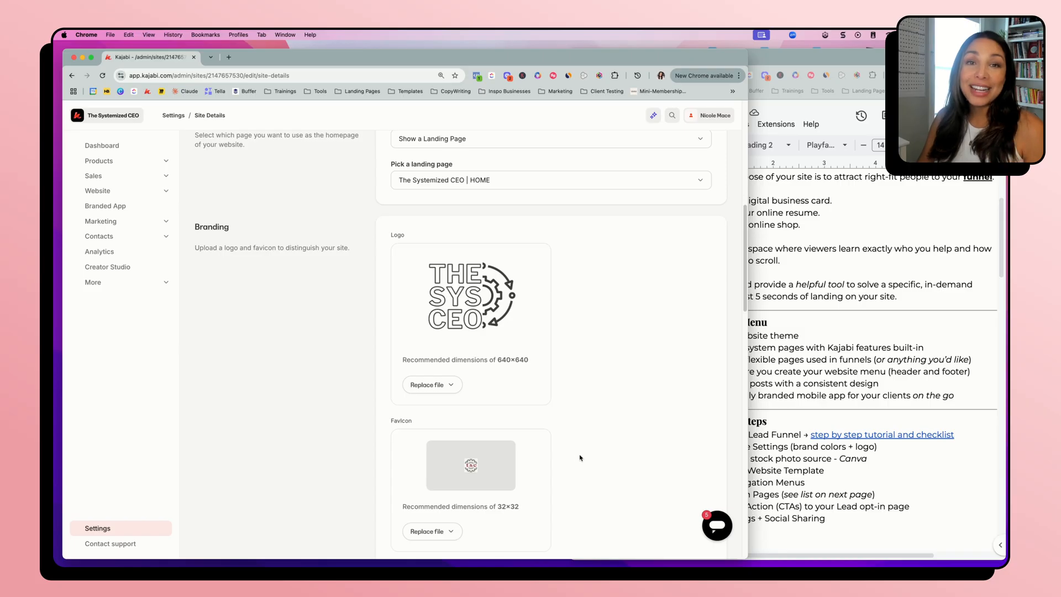
# Switch to the Website Kickstart document and highlight "stock photo source" in the third recommended step
pyautogui.click(847, 375)
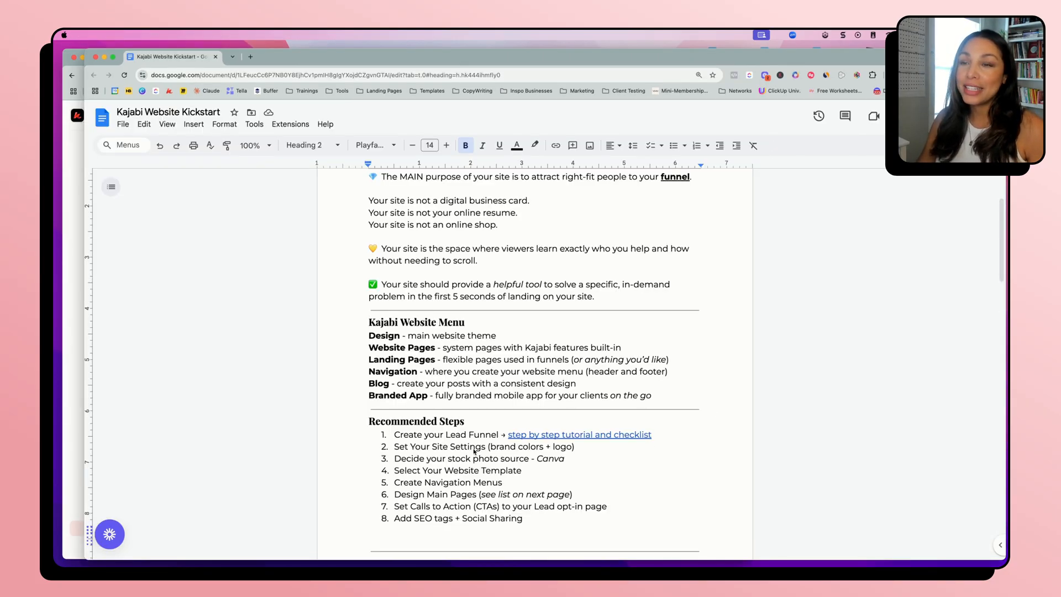
pyautogui.scroll(-2, 473, 452)
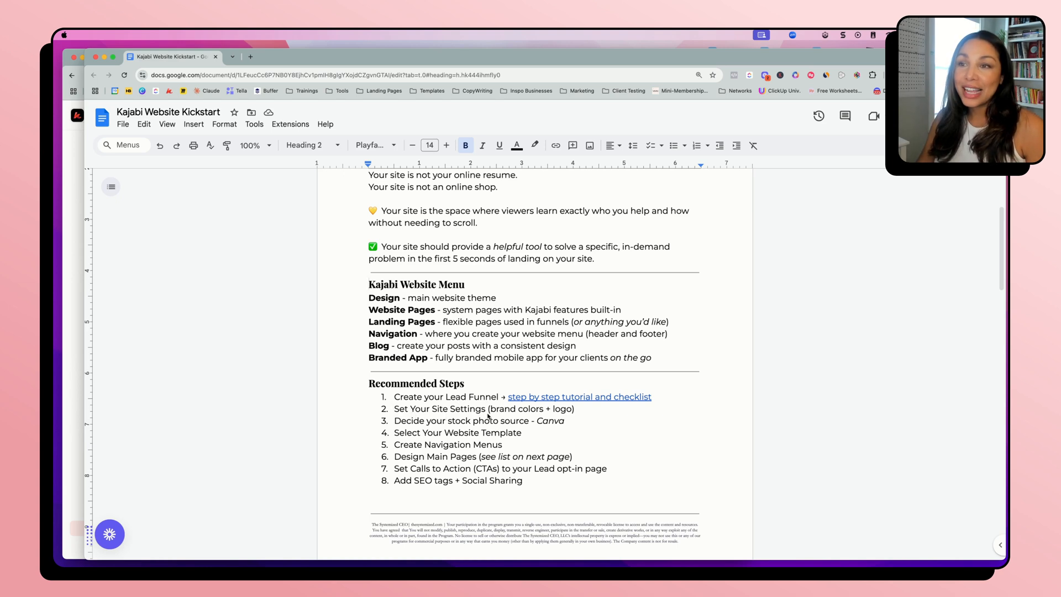
pyautogui.moveTo(447, 421); pyautogui.dragTo(527, 421)
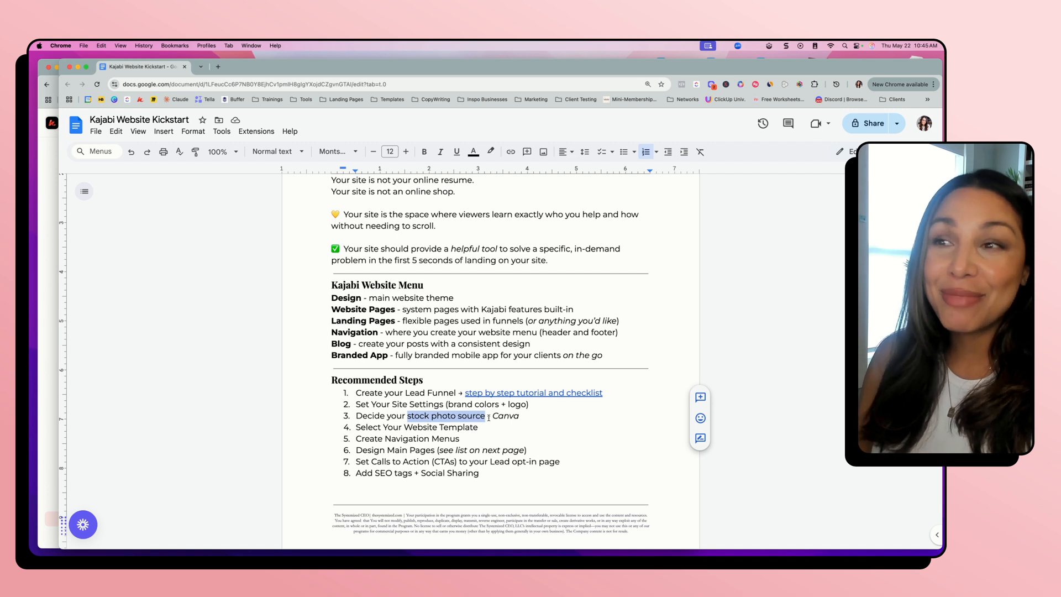
pyautogui.click(524, 417)
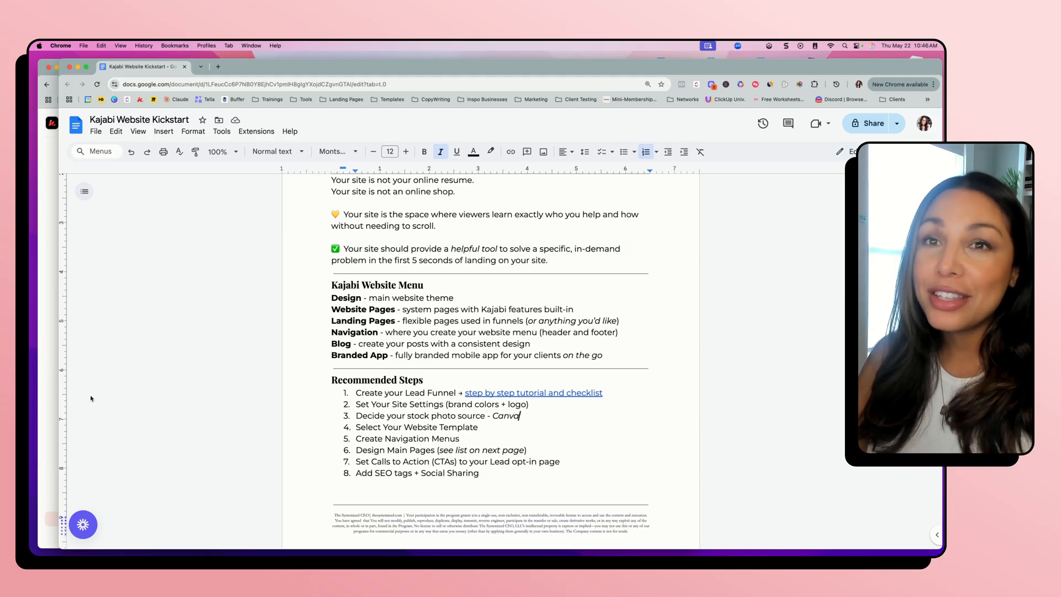
# Narrow the document window, switch back to Kajabi, and expand the Website section in its navigation
pyautogui.moveTo(59, 392); pyautogui.dragTo(578, 380)
pyautogui.click(202, 358)
pyautogui.scroll(1, 177, 349)
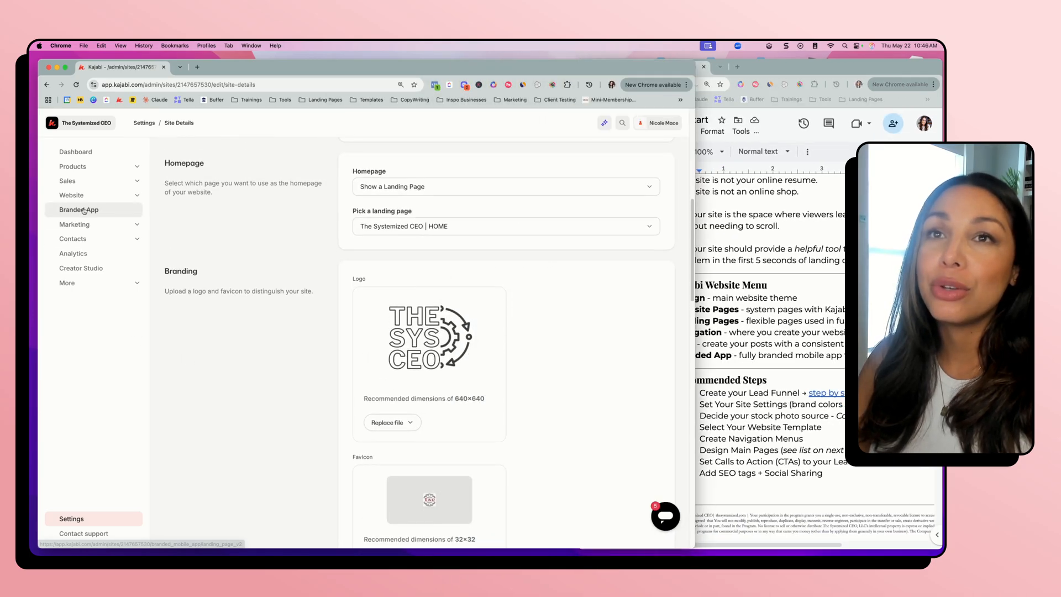
pyautogui.click(101, 194)
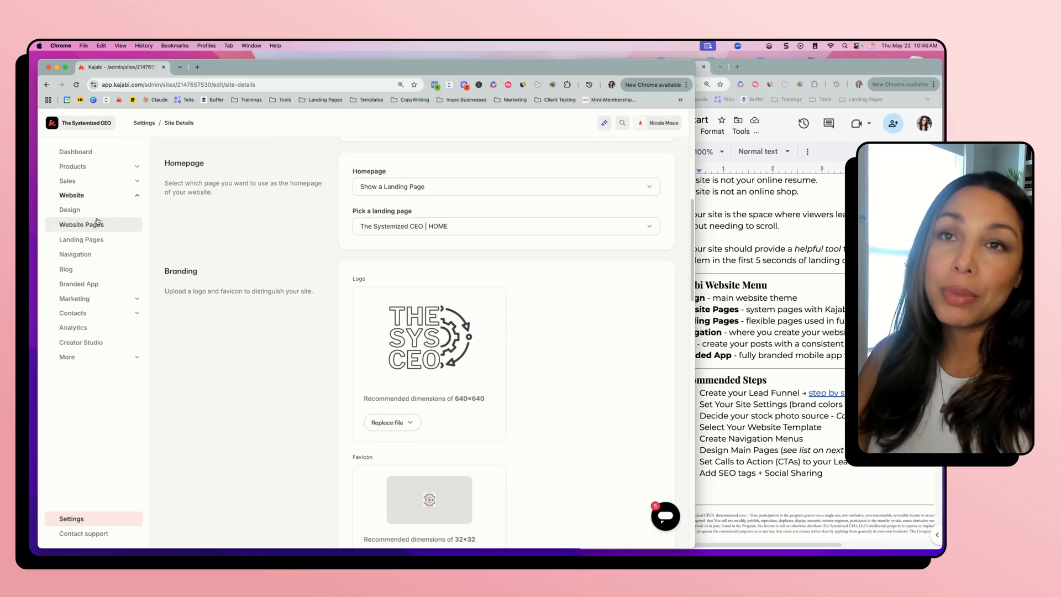
# Open the website's Design page and review the live theme, the saved templates and the Emma template's available options
pyautogui.click(92, 213)
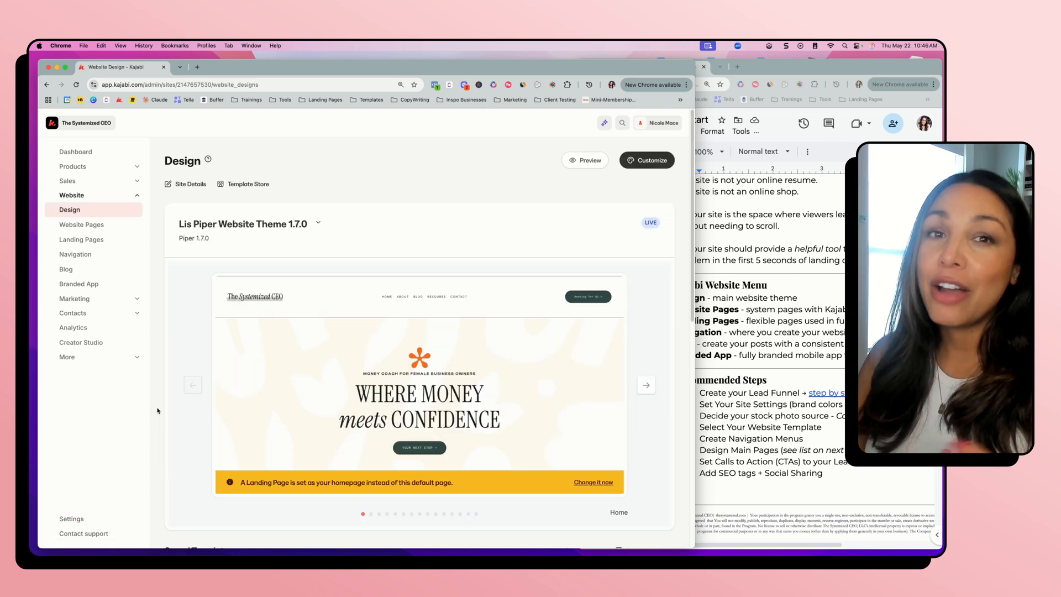
pyautogui.scroll(-3, 159, 429)
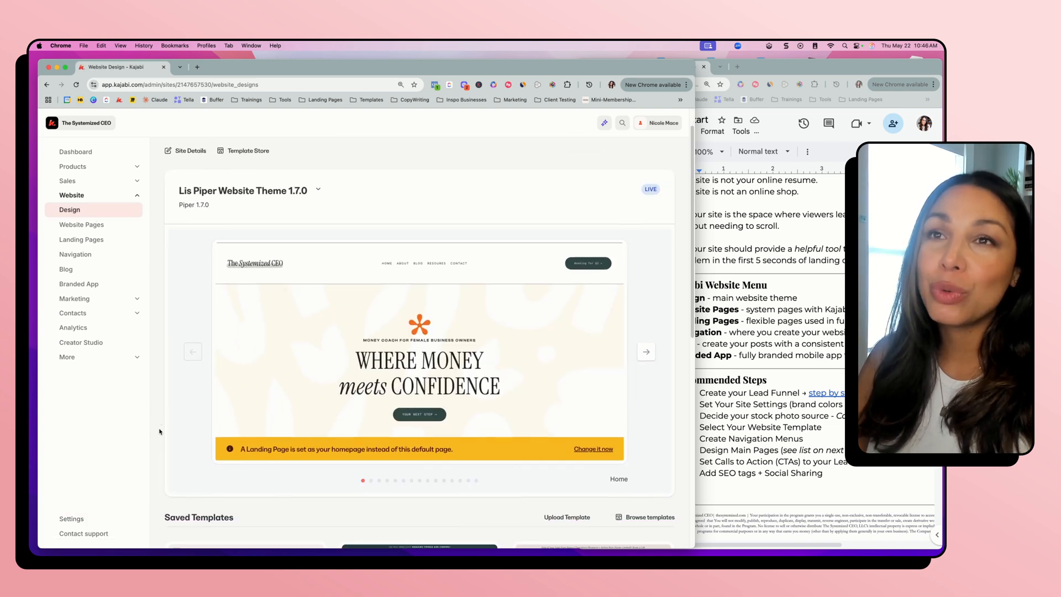
pyautogui.scroll(-4, 160, 433)
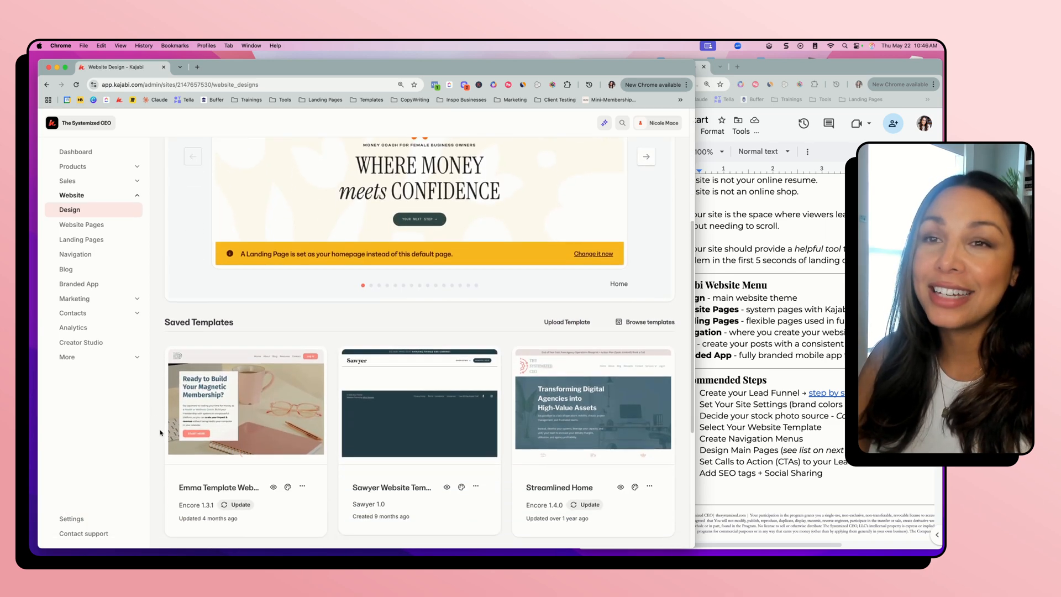
pyautogui.moveTo(199, 514)
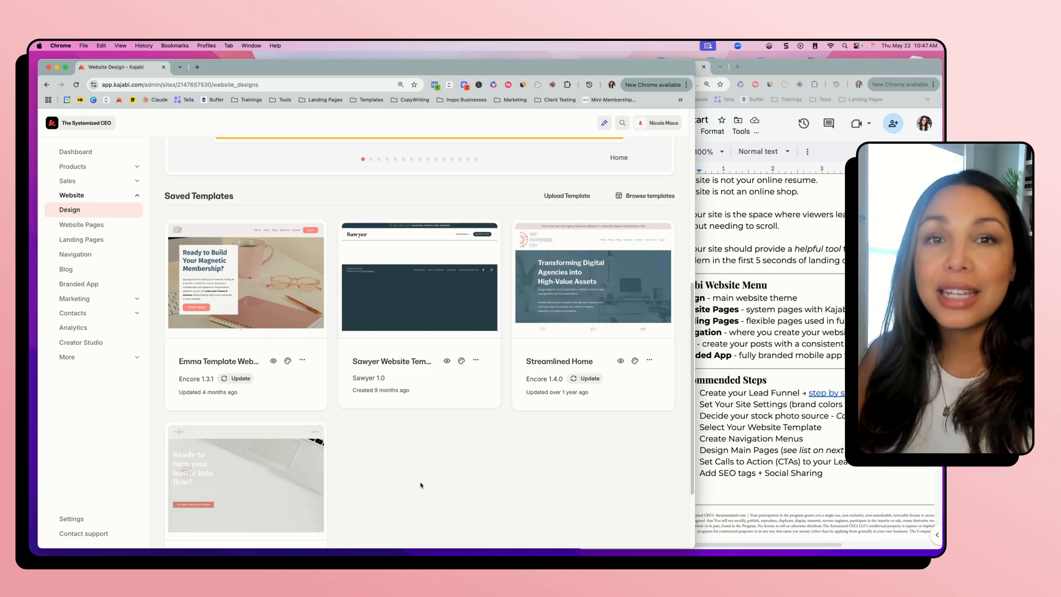
pyautogui.click(303, 361)
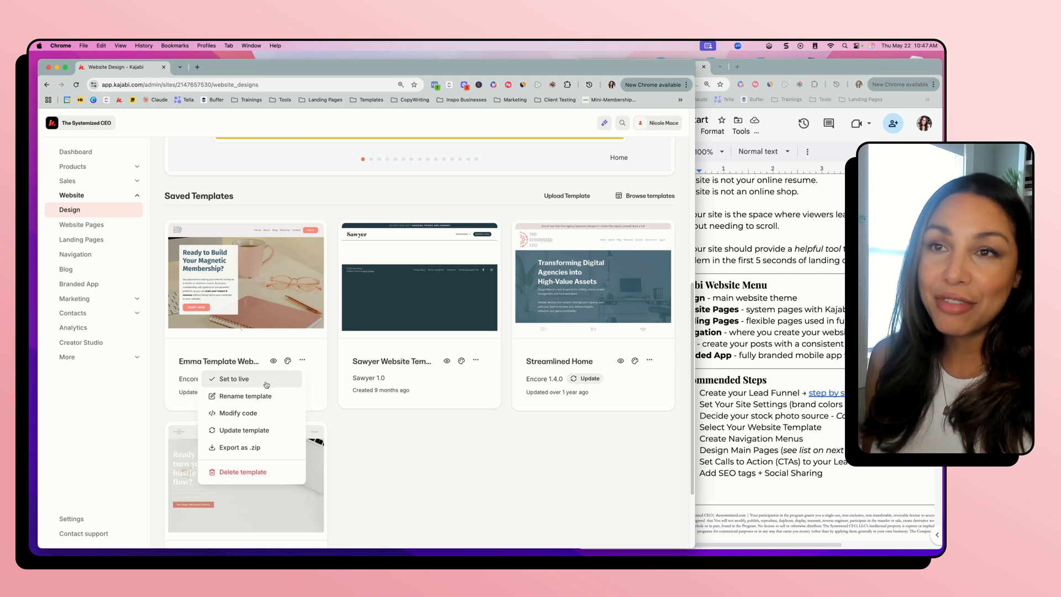
pyautogui.click(403, 454)
# Look over the live theme on the Design page again and open the template store from the Saved Templates section
pyautogui.scroll(4, 483, 449)
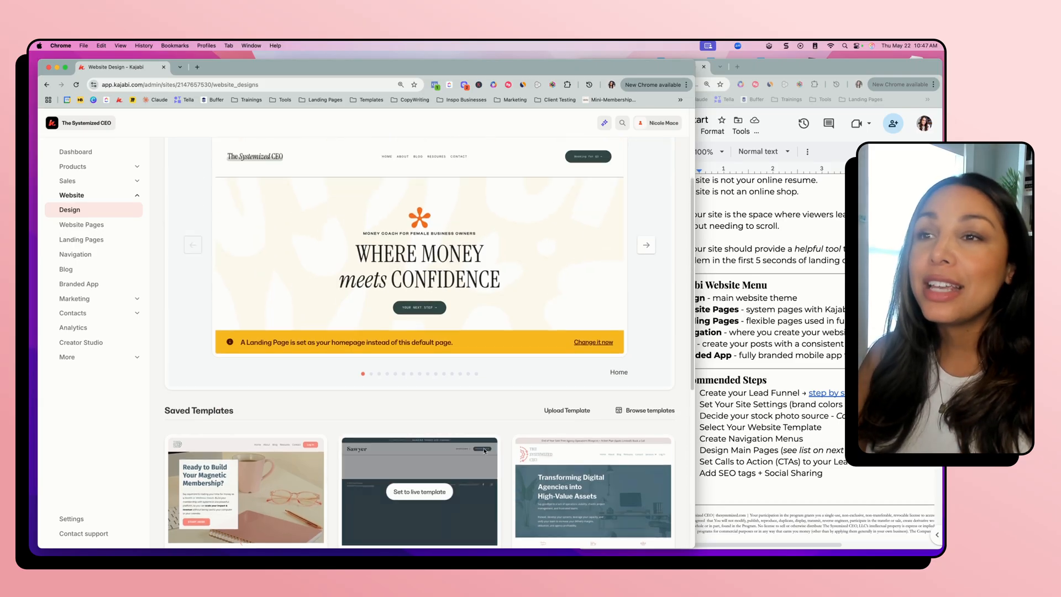
pyautogui.scroll(2, 497, 436)
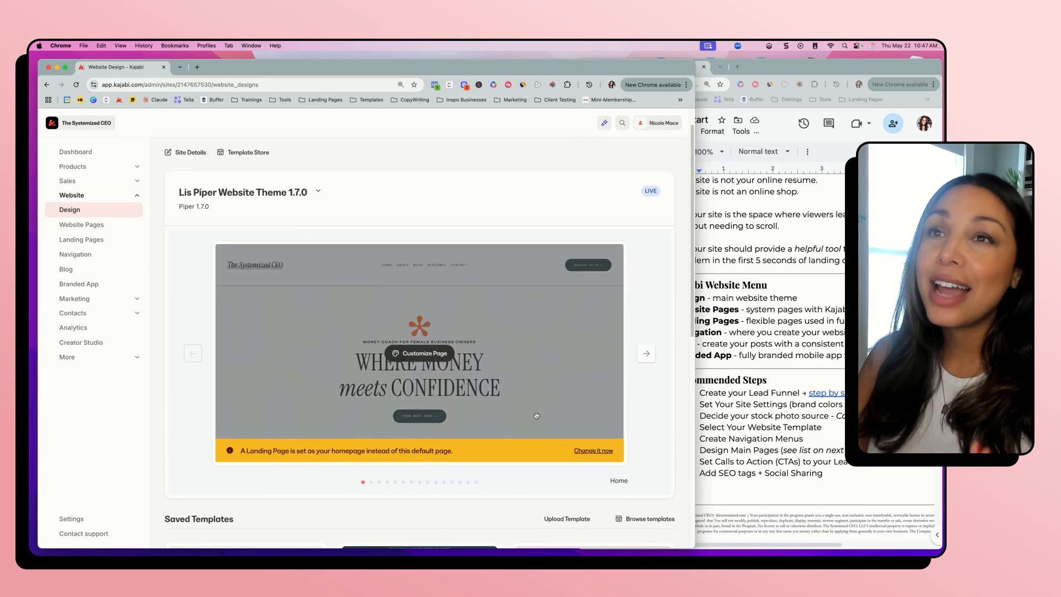
pyautogui.scroll(1, 536, 415)
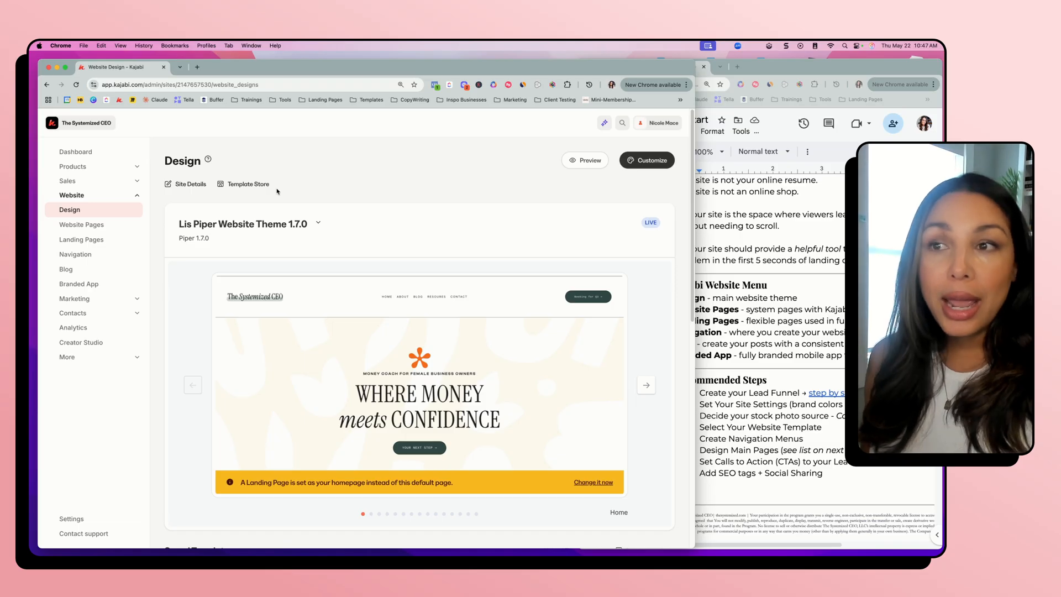
pyautogui.scroll(-3, 380, 275)
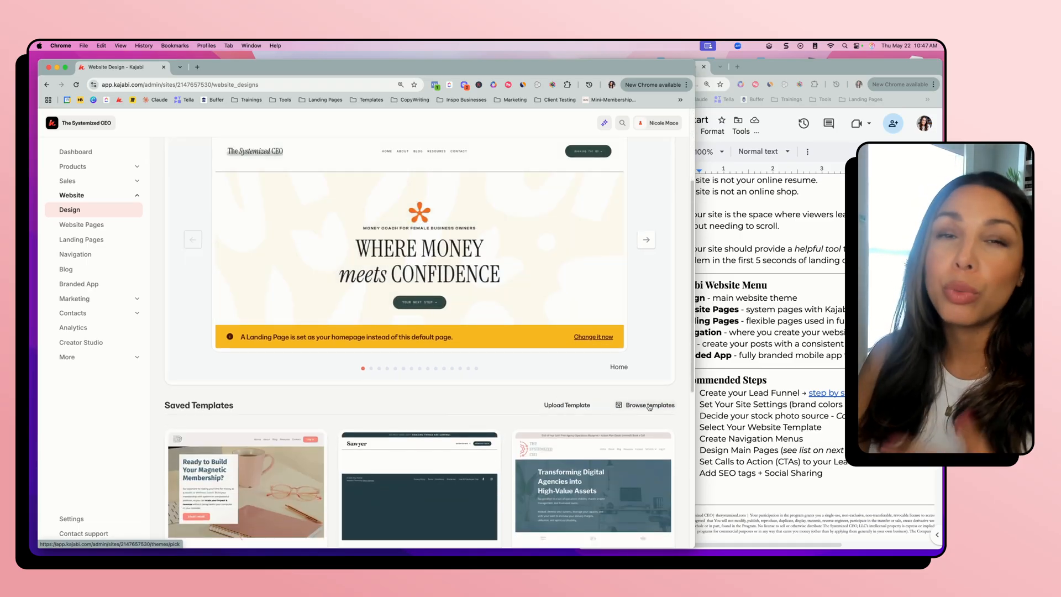
pyautogui.scroll(3, 647, 406)
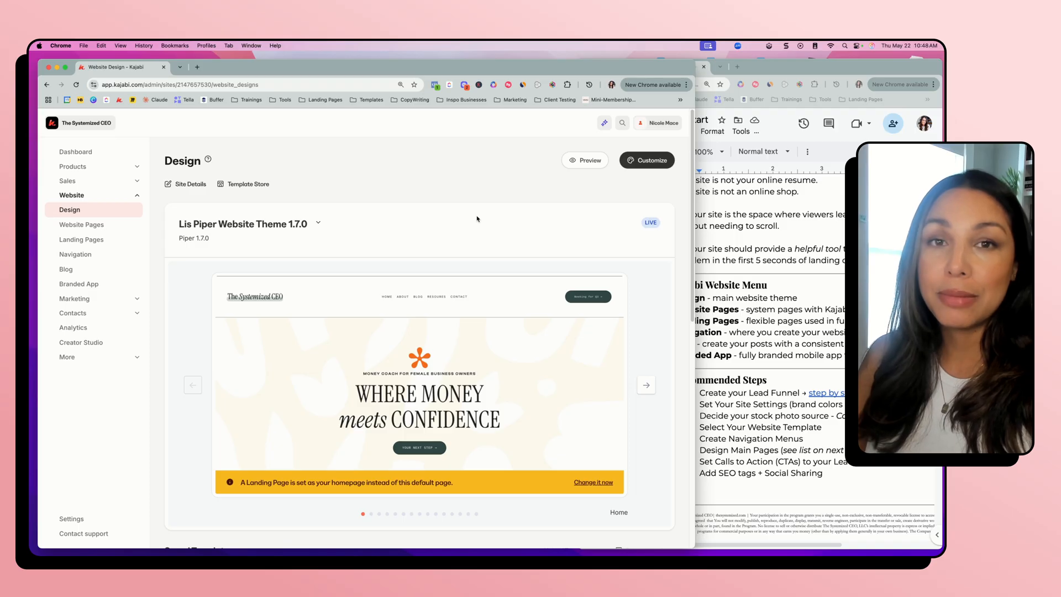
pyautogui.scroll(-5, 477, 227)
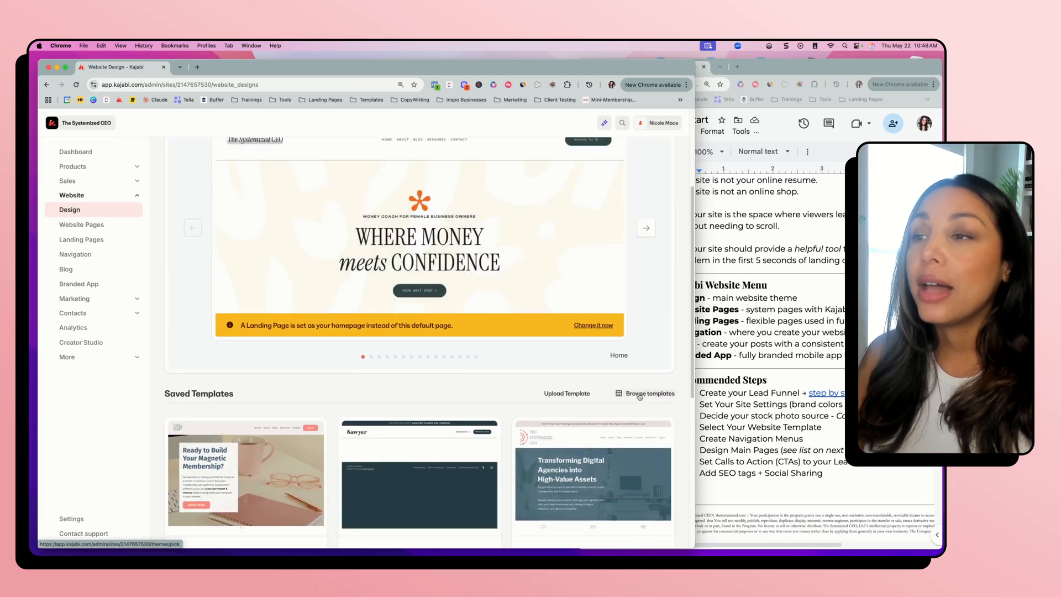
pyautogui.click(650, 394)
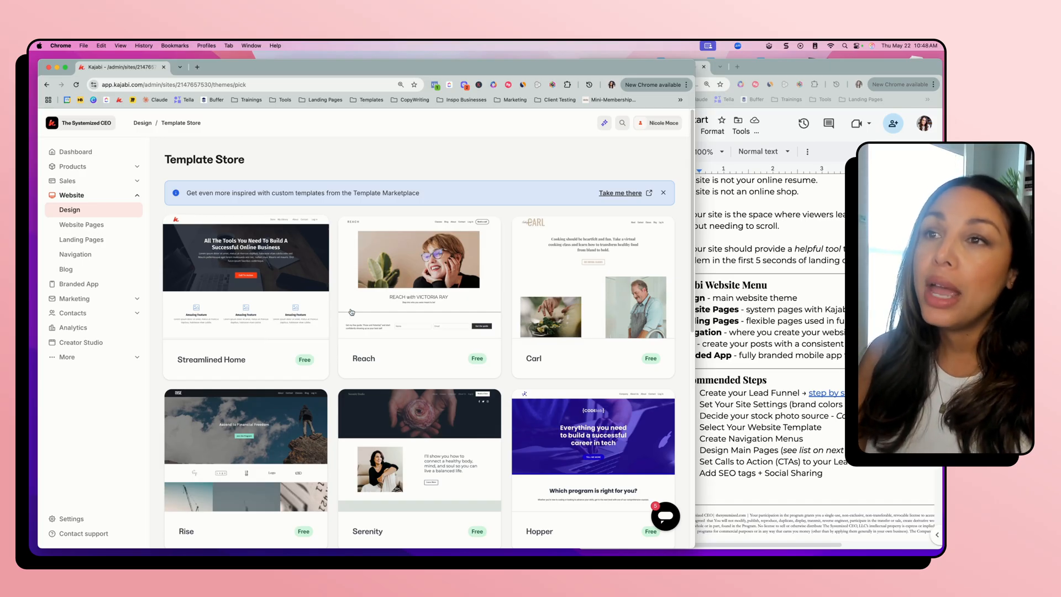
# Browse the free website templates in the Template Store down to Prosper and Taylor
pyautogui.scroll(-1, 437, 312)
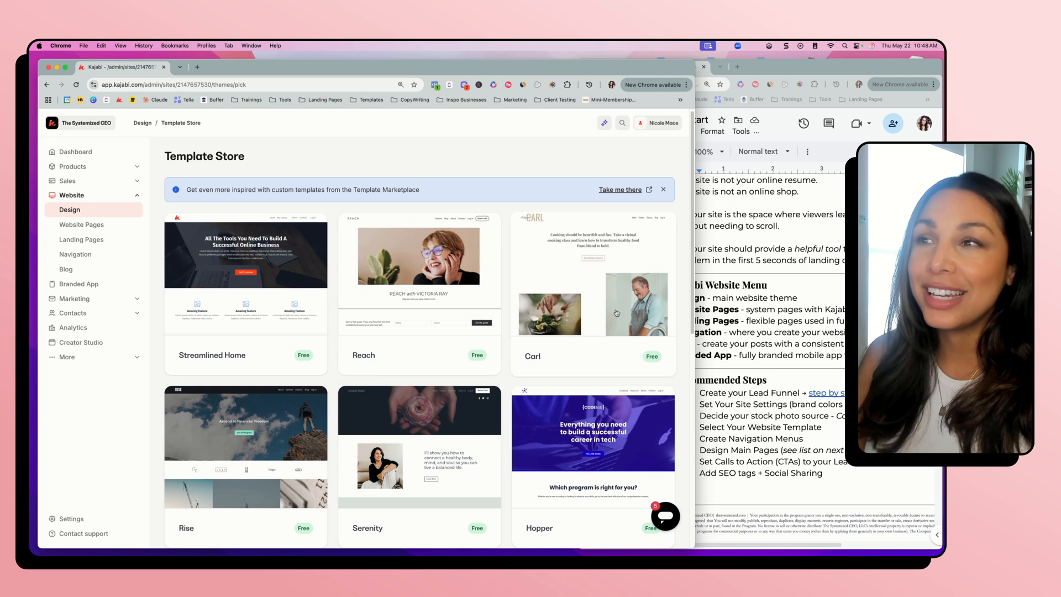
pyautogui.scroll(-2, 581, 362)
pyautogui.scroll(-5, 582, 362)
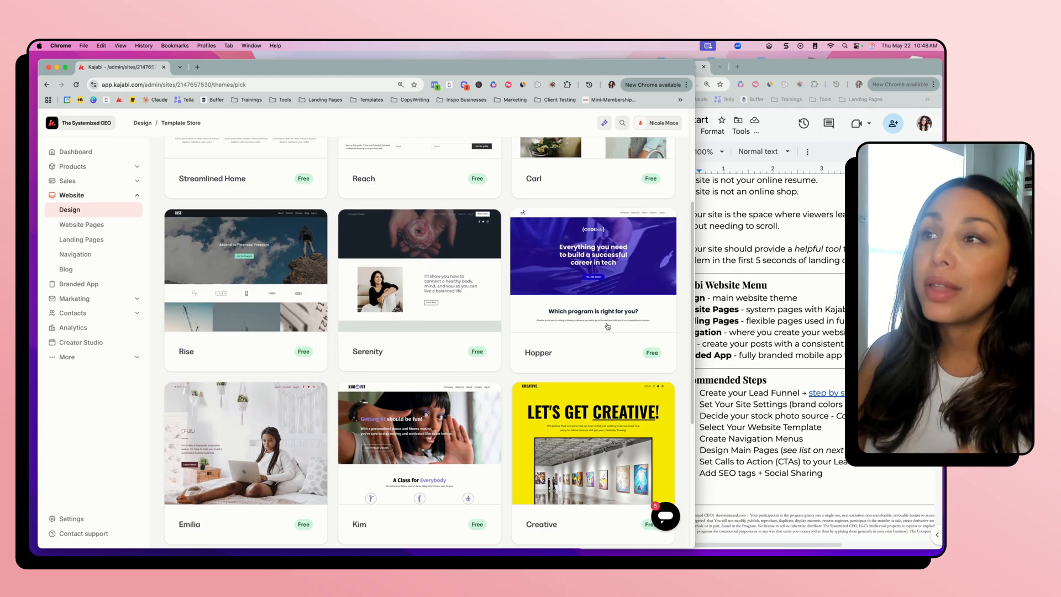
pyautogui.scroll(-3, 608, 326)
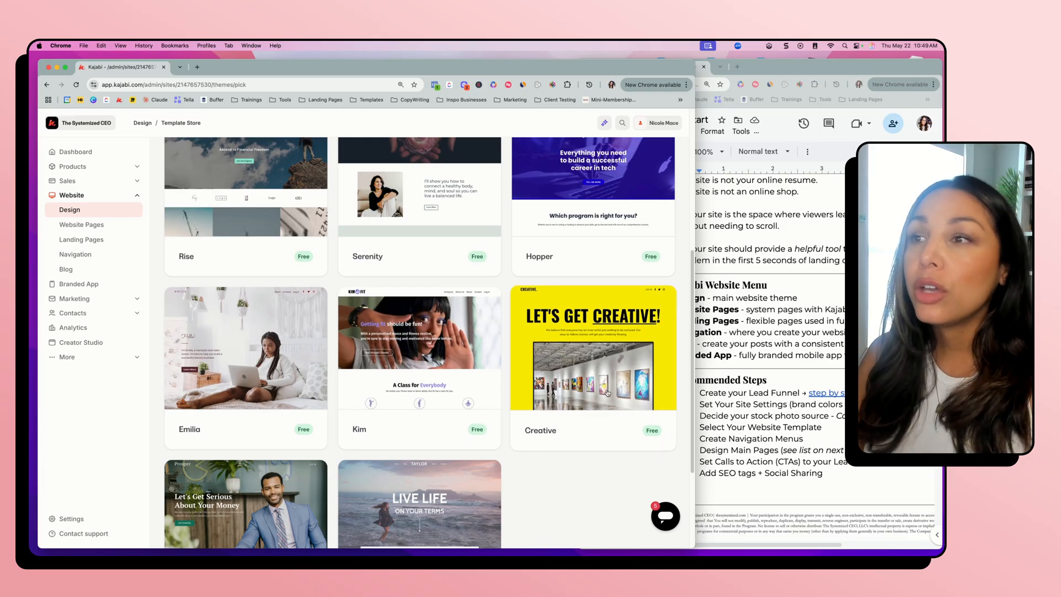
pyautogui.scroll(-1, 607, 393)
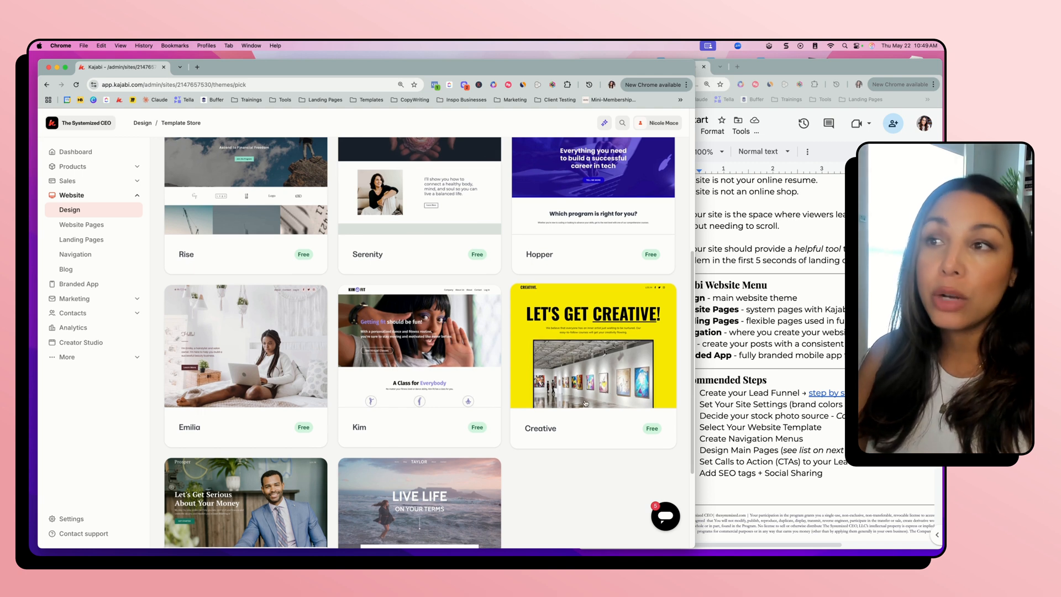
pyautogui.scroll(-3, 450, 470)
pyautogui.scroll(-1, 450, 470)
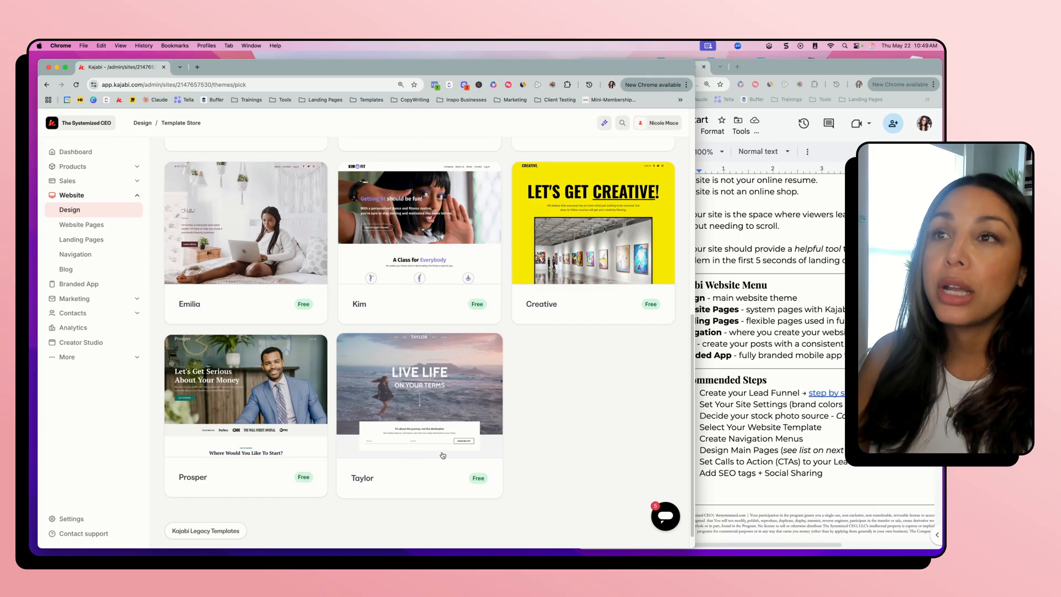
# Preview the Prosper template and examine its page layout from the hero section through the testimonials and online courses
pyautogui.click(240, 424)
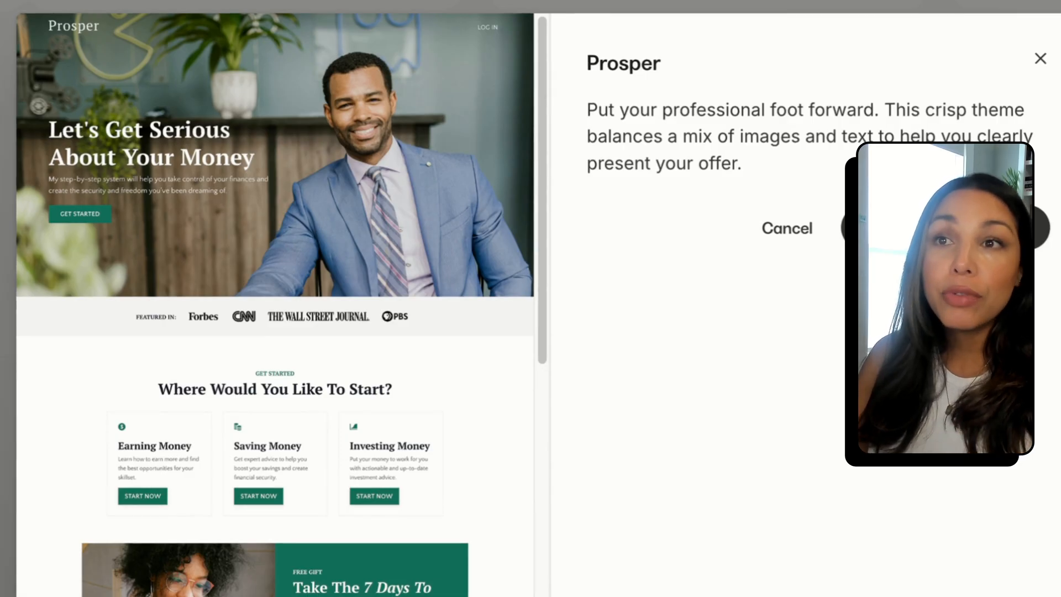
pyautogui.scroll(-2, 337, 563)
pyautogui.scroll(2, 280, 241)
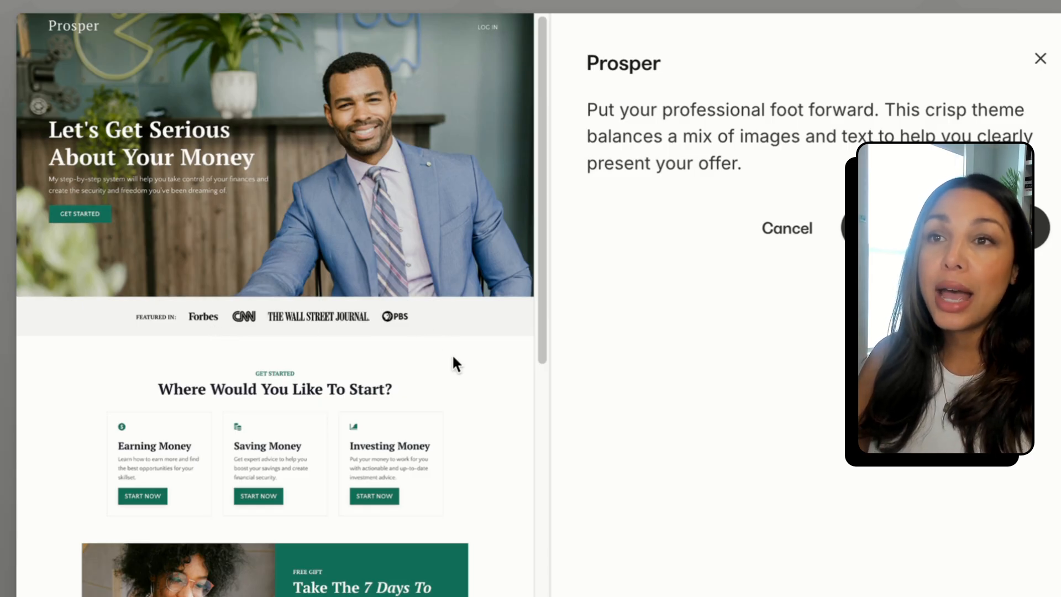
pyautogui.scroll(-2, 453, 359)
pyautogui.scroll(-1, 83, 384)
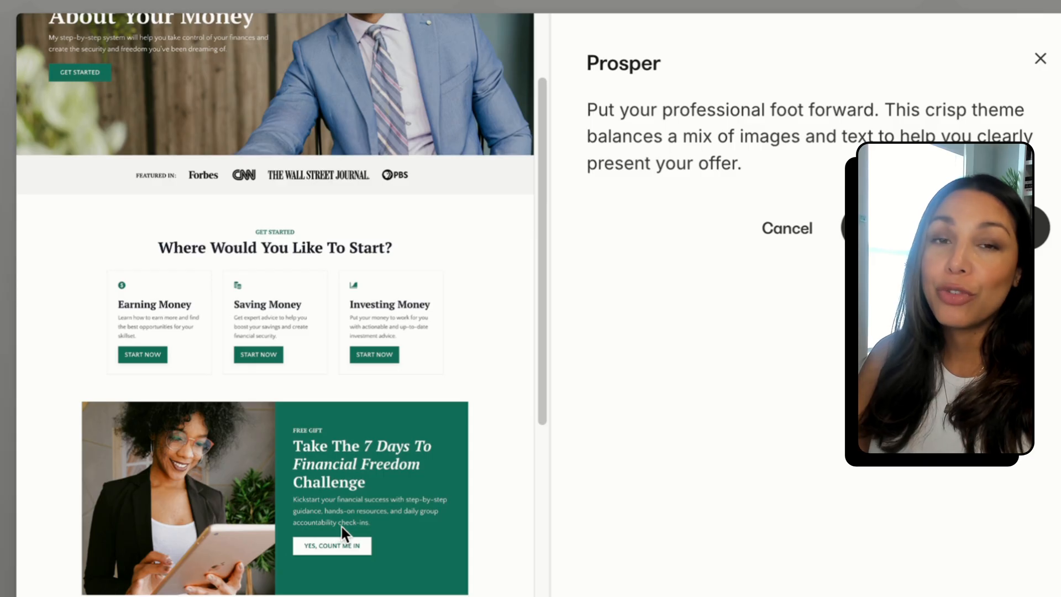
pyautogui.scroll(-8, 341, 525)
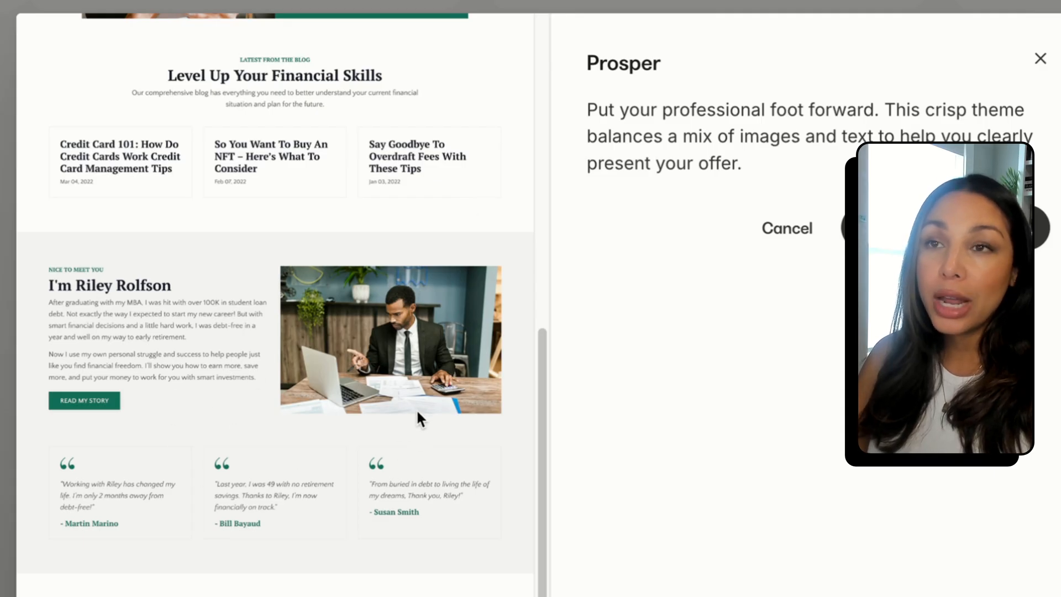
pyautogui.scroll(-3, 419, 418)
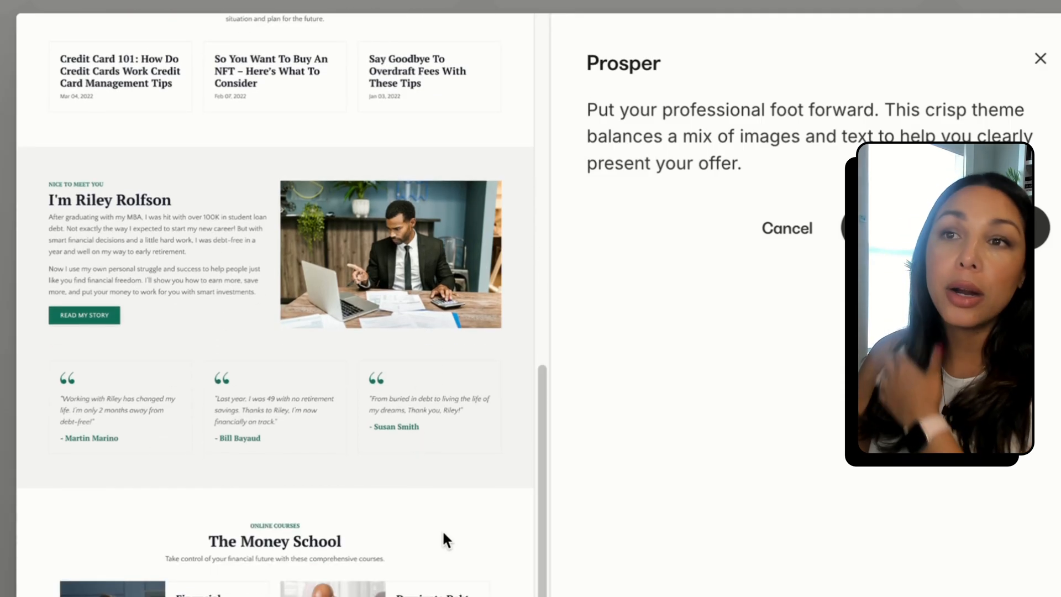
pyautogui.scroll(-5, 443, 533)
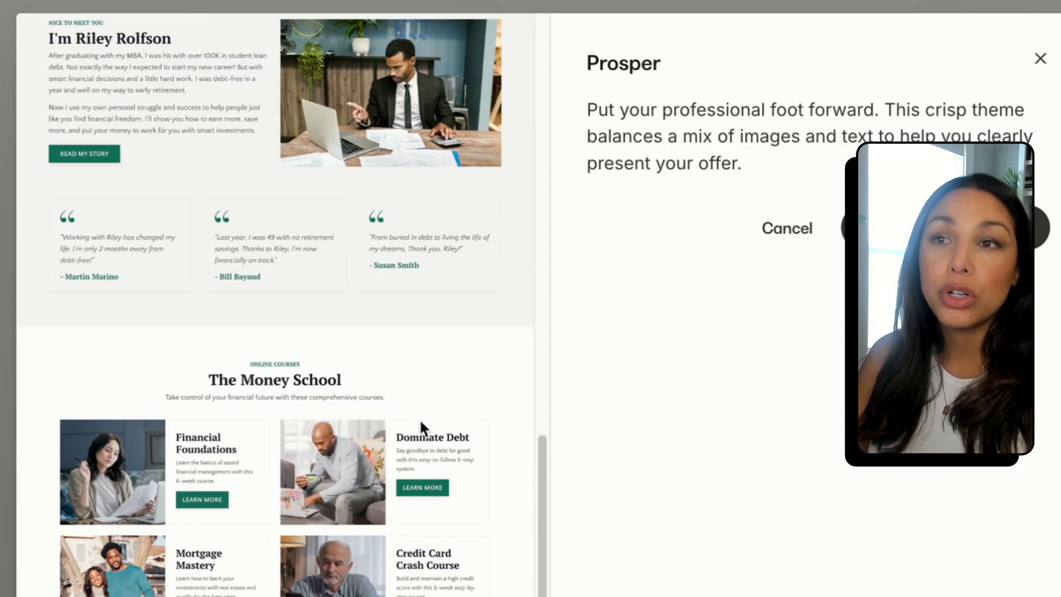
pyautogui.scroll(-3, 421, 424)
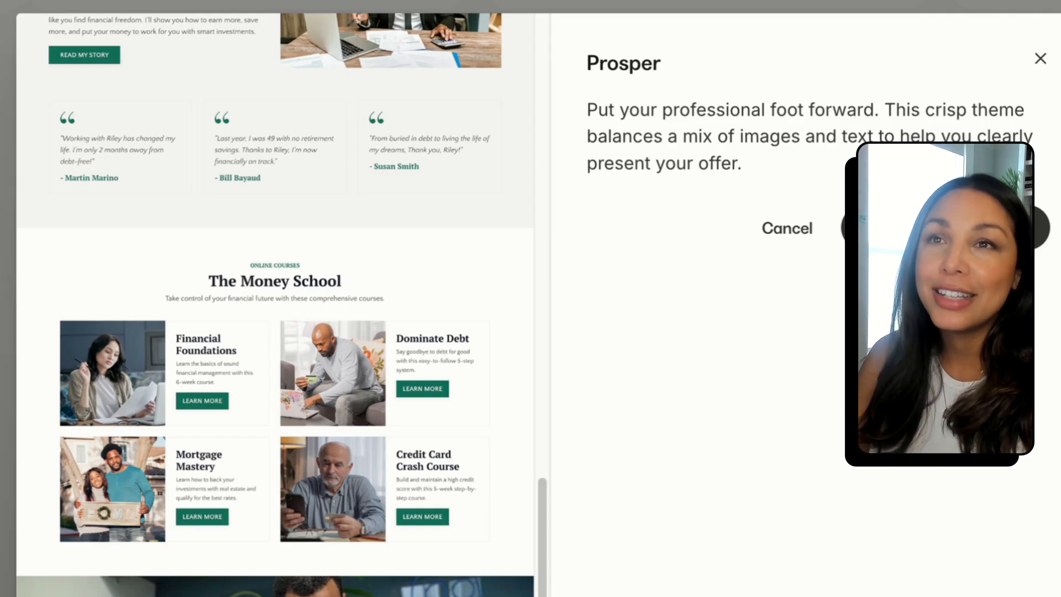
pyautogui.scroll(1, 275, 304)
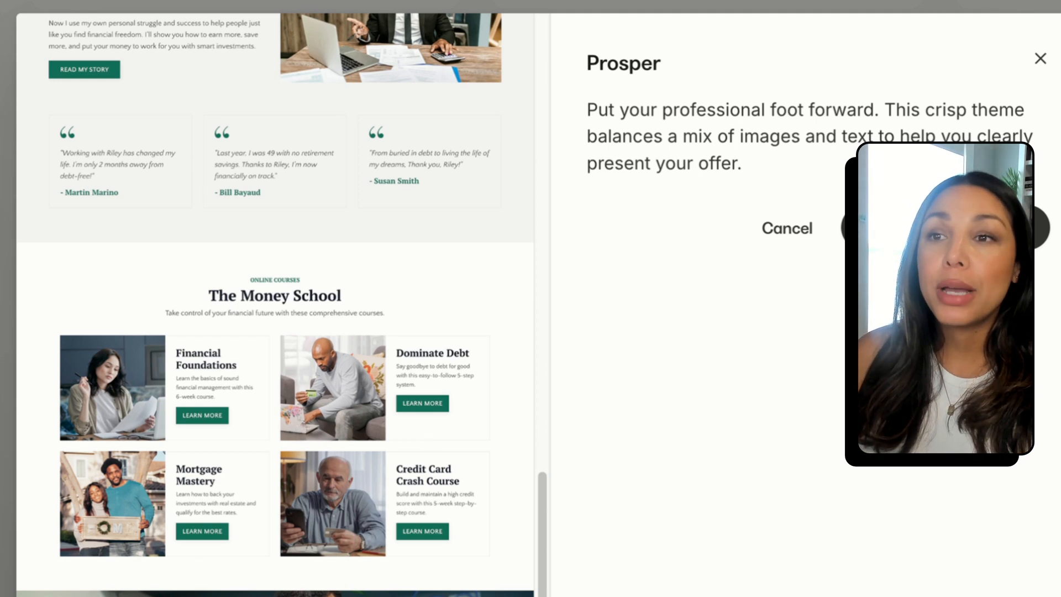
pyautogui.scroll(10, 329, 559)
pyautogui.scroll(5, 351, 395)
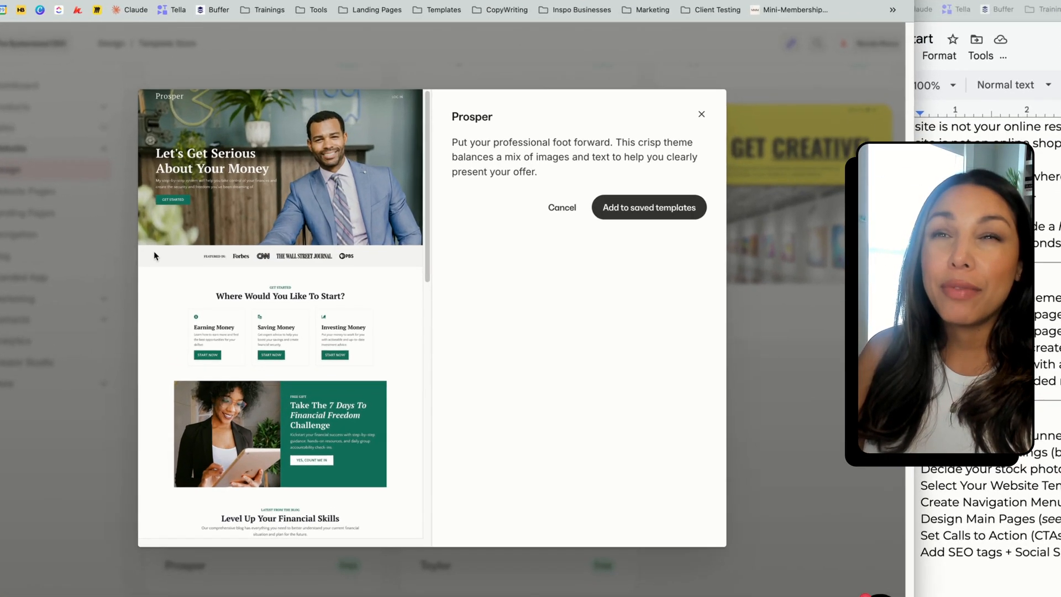
# Go over the Prosper preview's sections once more and add the template to the saved templates
pyautogui.scroll(-3, 154, 305)
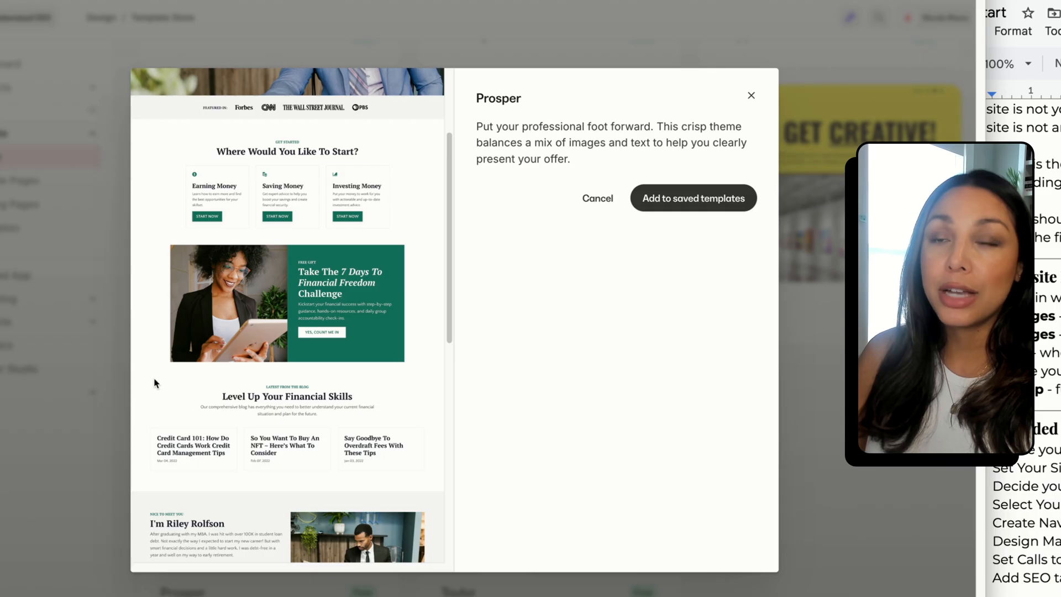
pyautogui.scroll(-2, 155, 382)
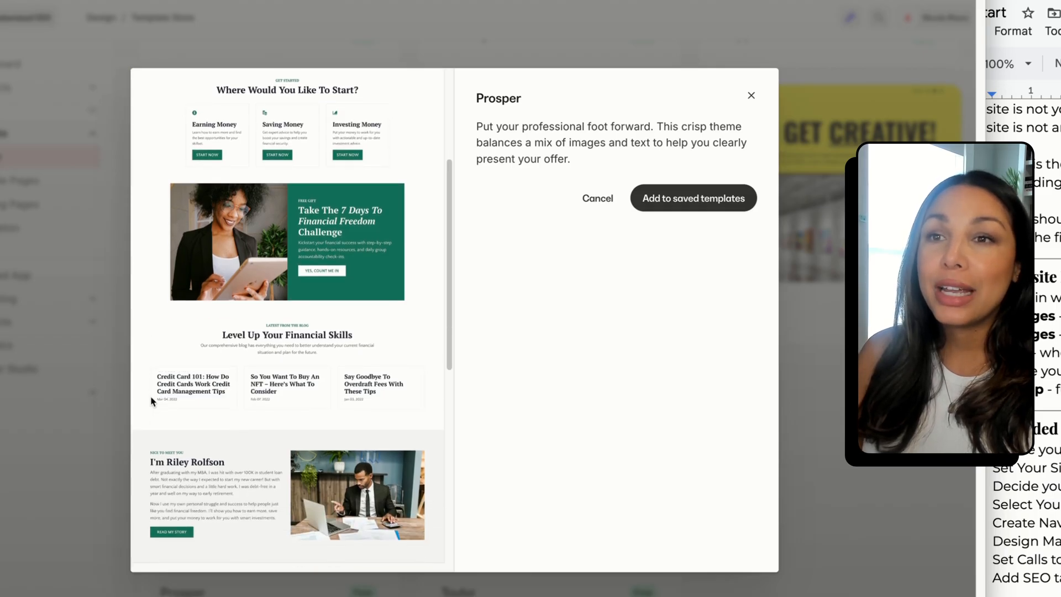
pyautogui.scroll(-3, 152, 402)
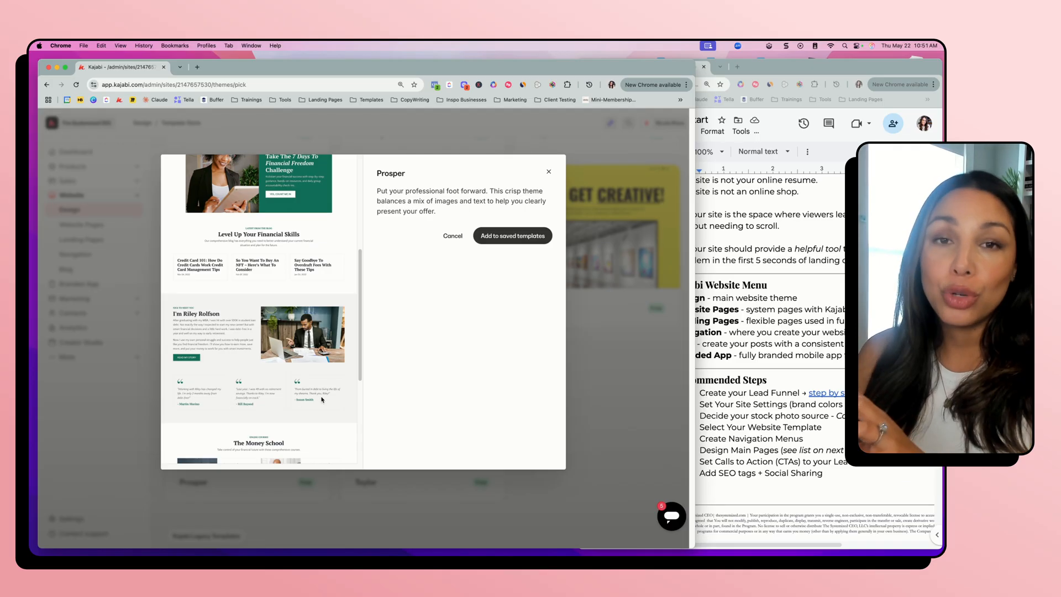
pyautogui.scroll(4, 317, 407)
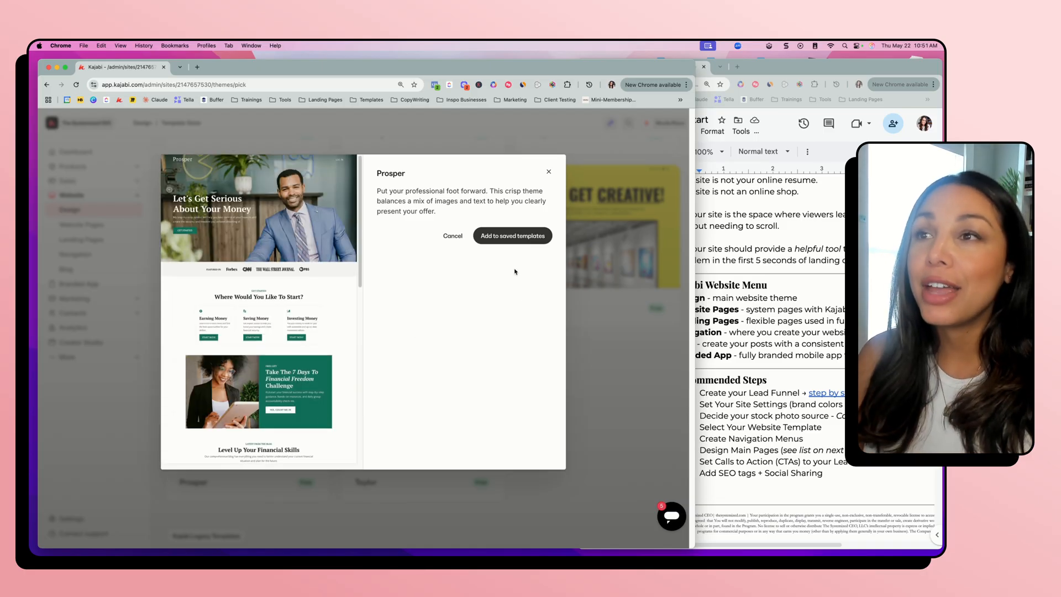
pyautogui.click(514, 242)
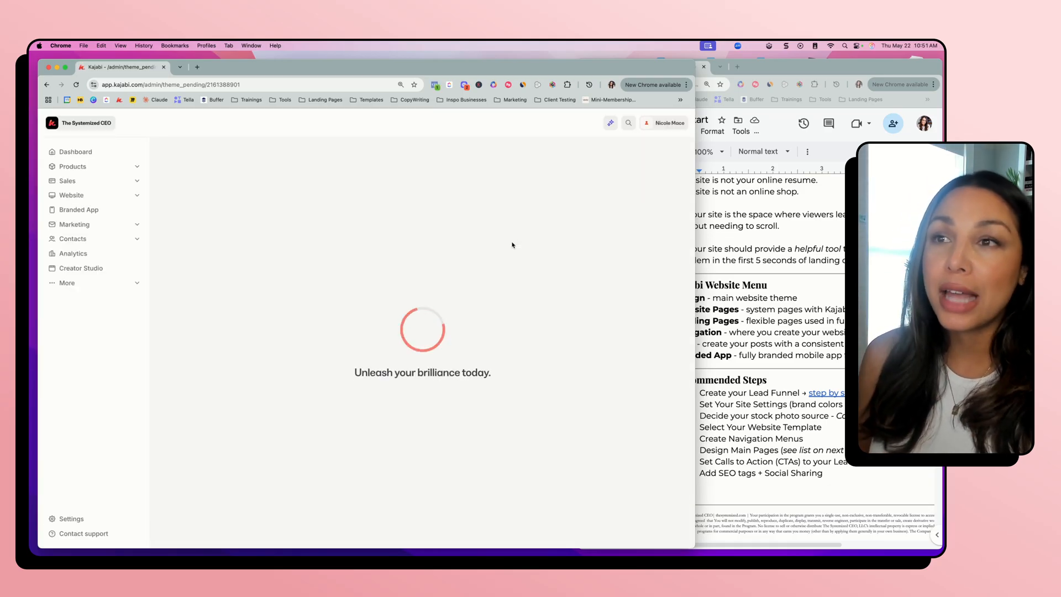
# Switch to the Website Kickstart document and widen its window to show the full recommended steps
pyautogui.click(704, 247)
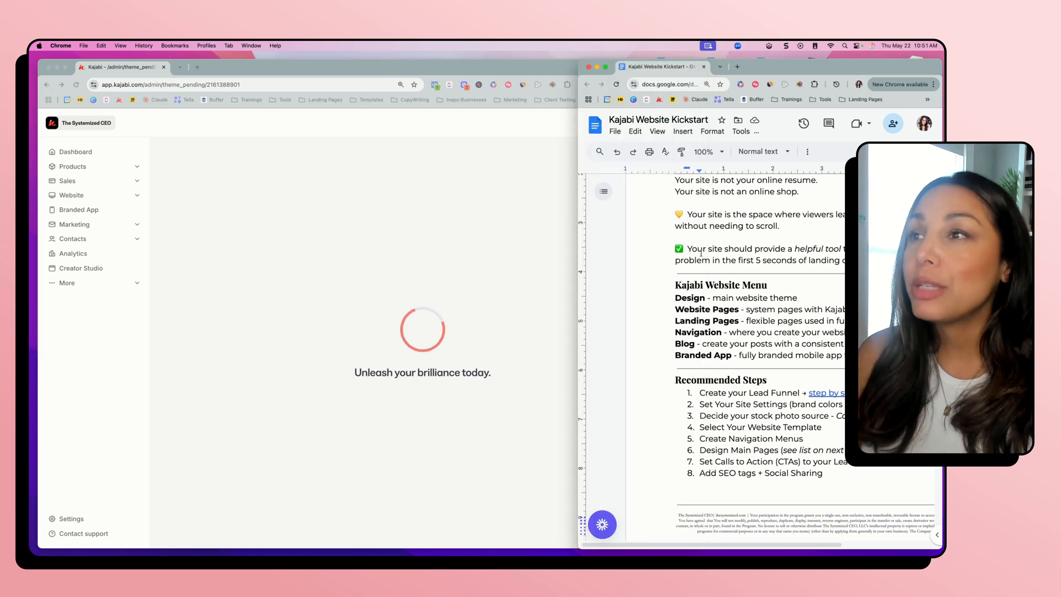
pyautogui.moveTo(578, 284); pyautogui.dragTo(194, 308)
# Check the Prosper template among Kajabi's saved templates and open the website's Navigation Menus page
pyautogui.scroll(-2, 517, 376)
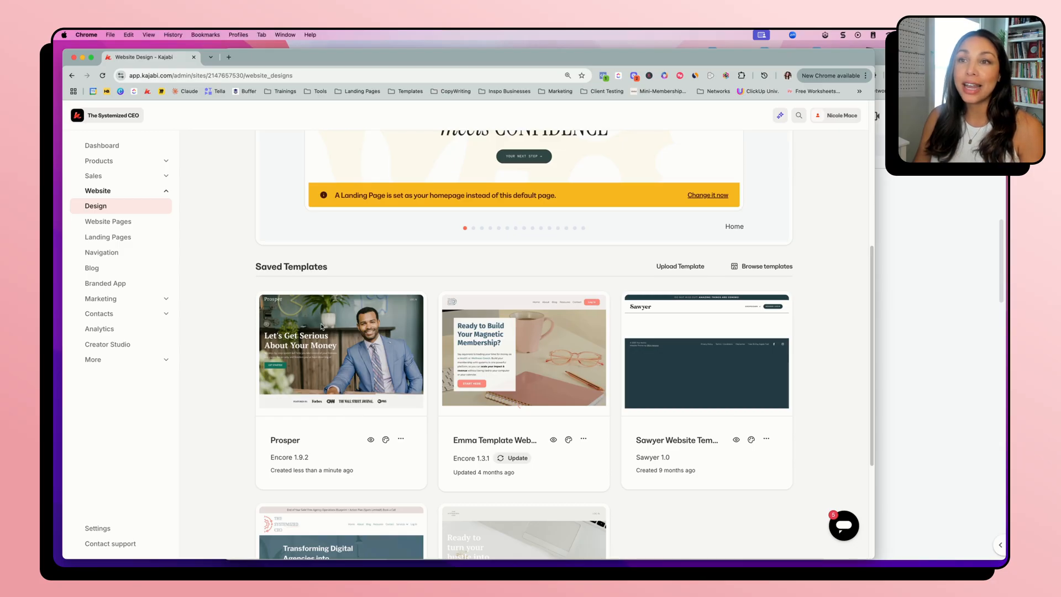
pyautogui.moveTo(329, 358)
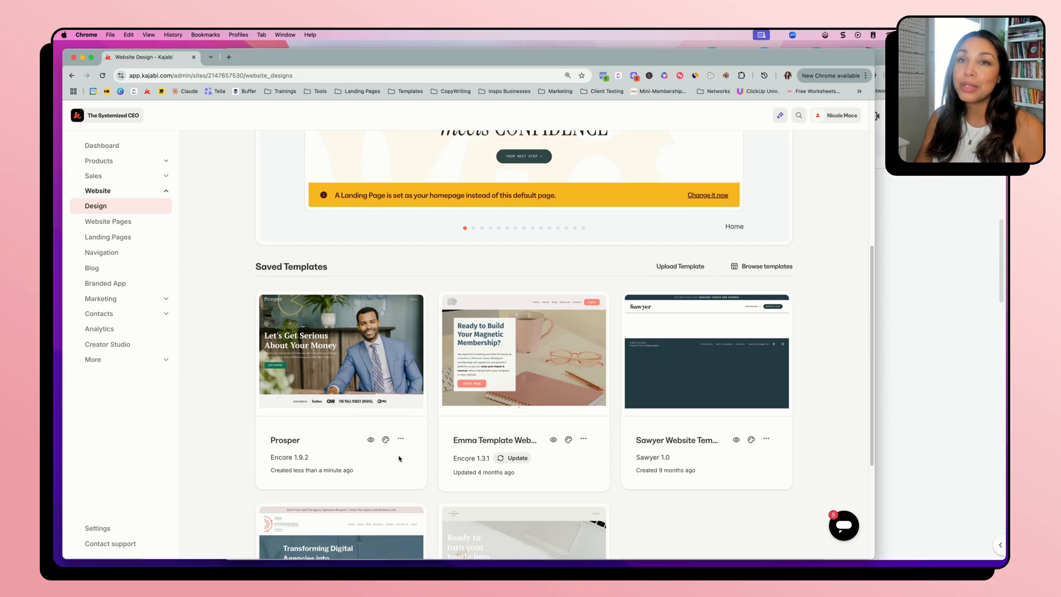
pyautogui.click(117, 259)
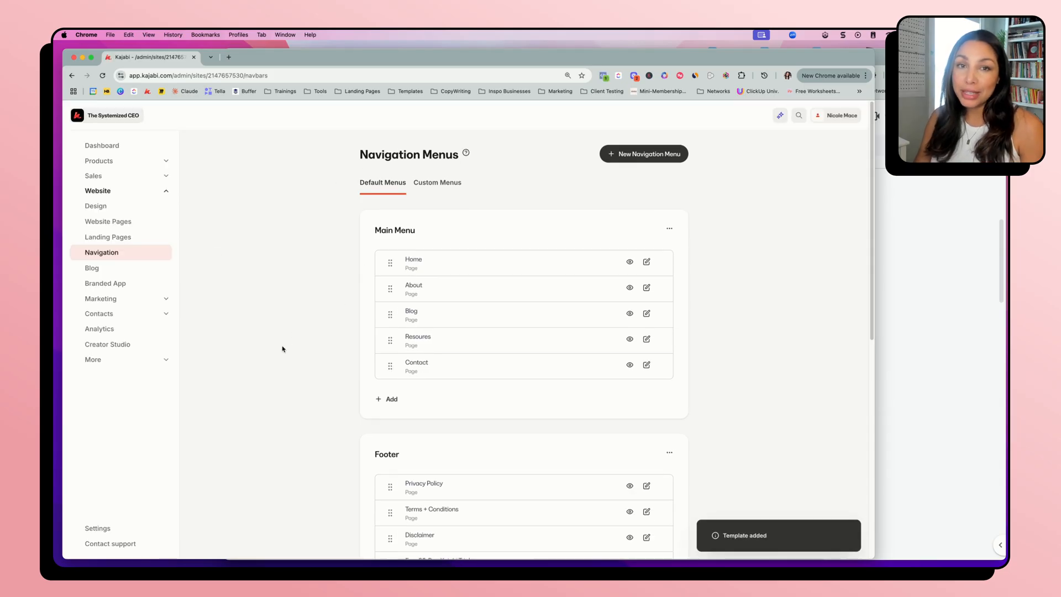
# Look over the default navigation menus and start adding a page to the Main Menu
pyautogui.scroll(-1, 282, 348)
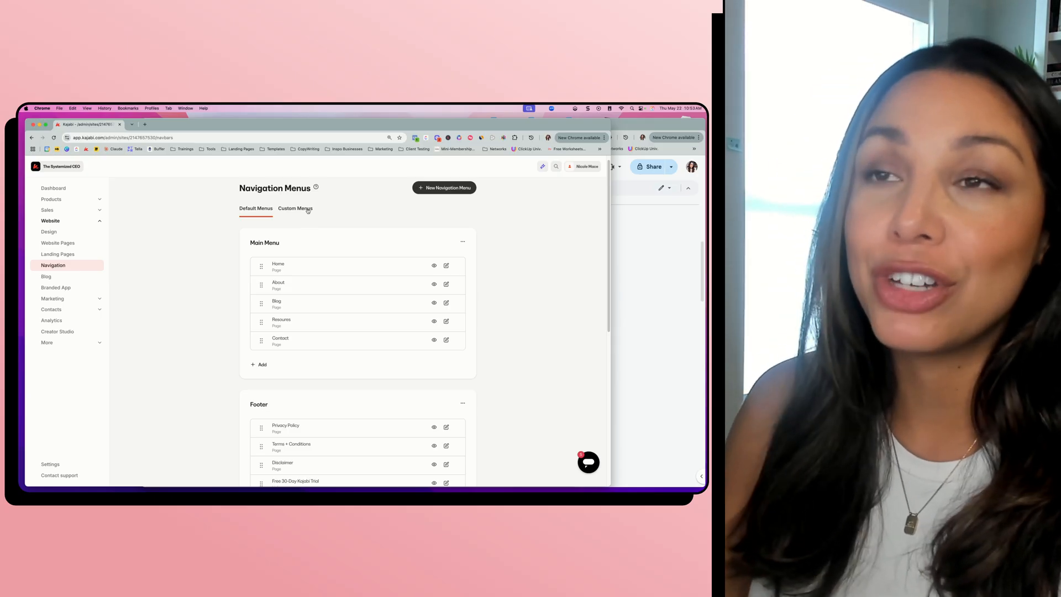
pyautogui.scroll(-1, 210, 310)
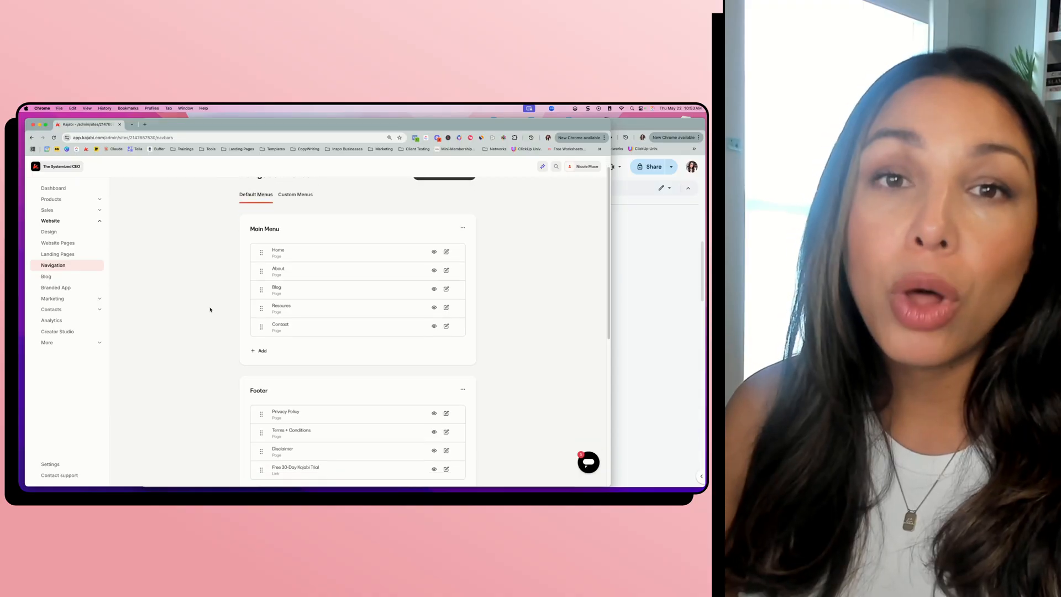
pyautogui.scroll(1, 210, 309)
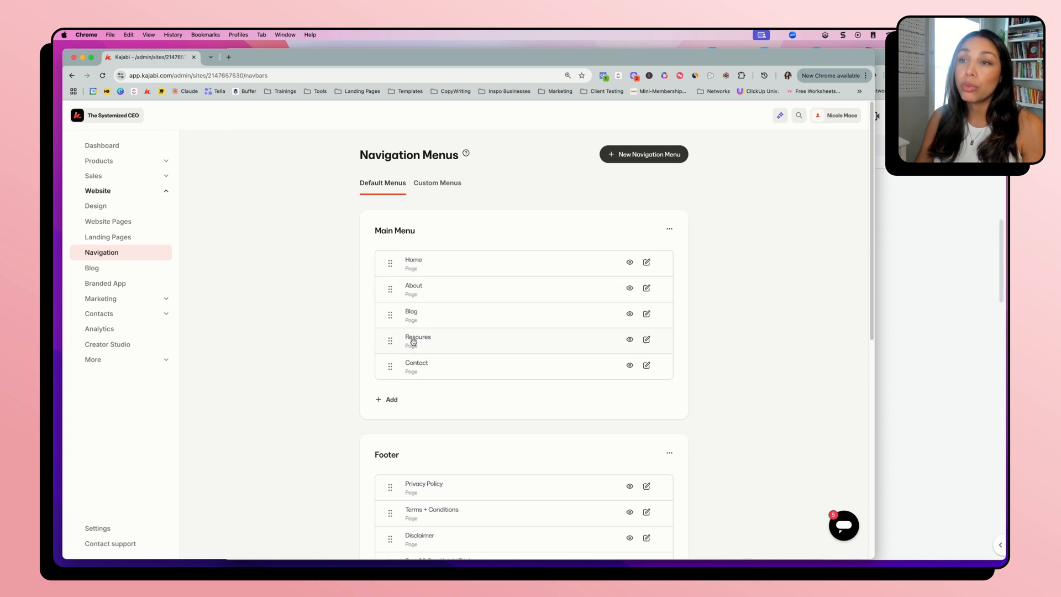
pyautogui.click(390, 399)
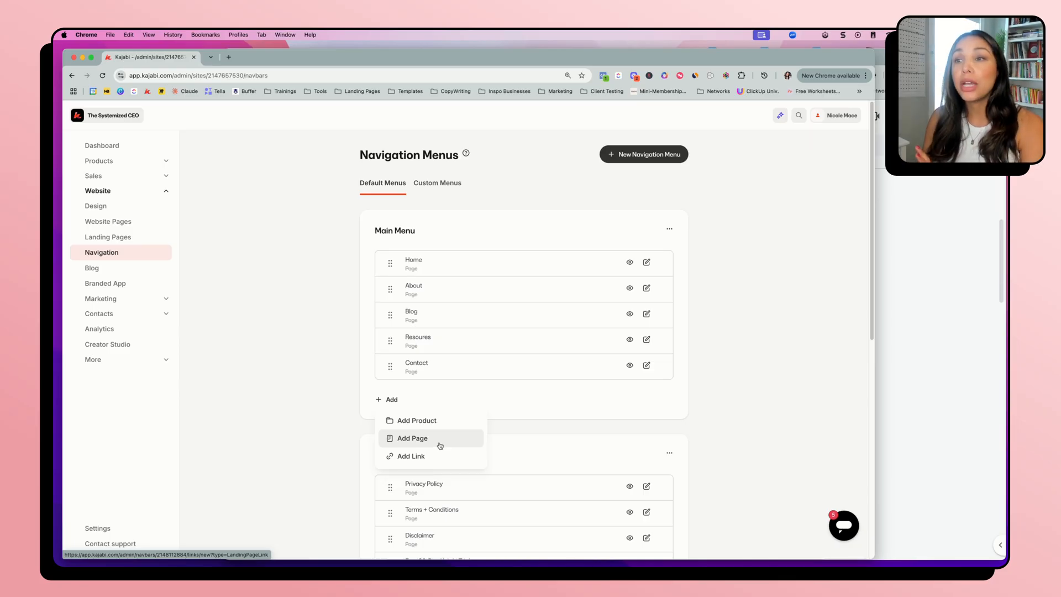
pyautogui.click(440, 445)
pyautogui.click(489, 279)
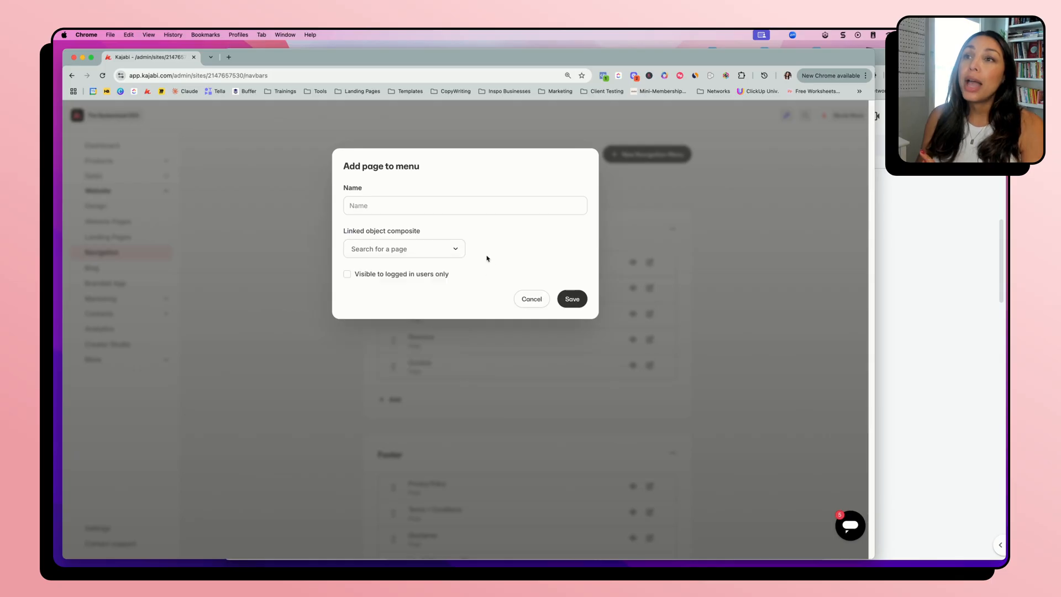
pyautogui.click(435, 202)
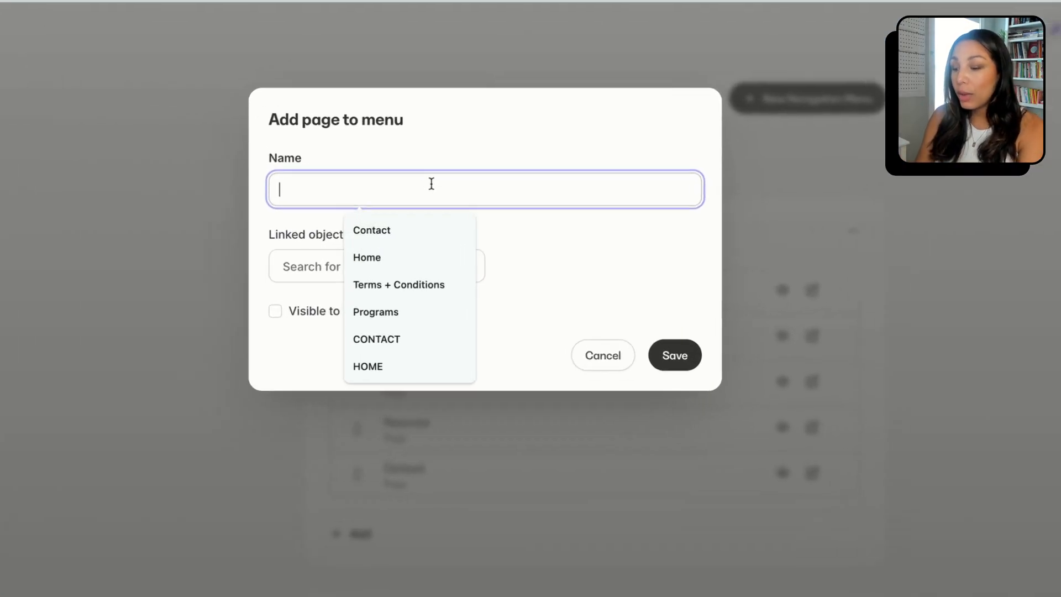
# Name the new menu page "About" followed by the site owner's first name
pyautogui.write('About ')
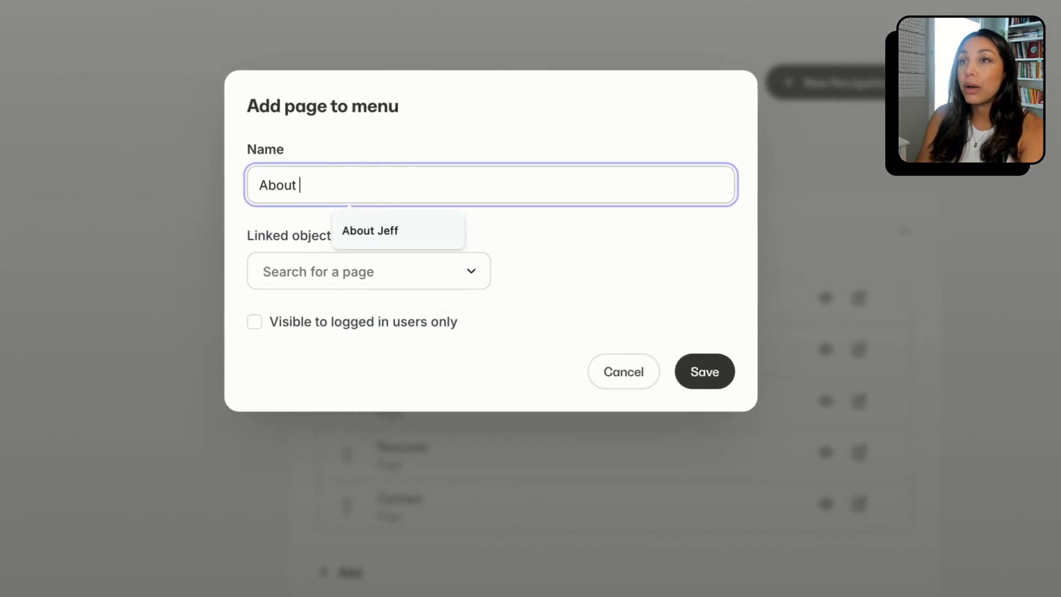
pyautogui.write('Nicole')
pyautogui.click(493, 300)
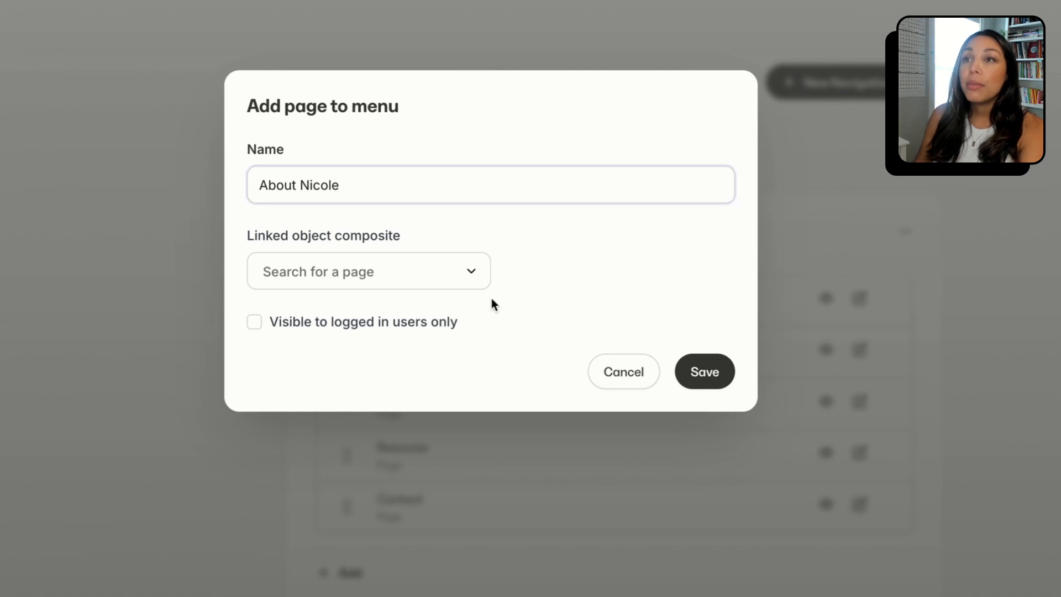
# Find the 90 Min. Kajabi Set Up Checklist landing page and link the new Main Menu item to it
pyautogui.click(323, 271)
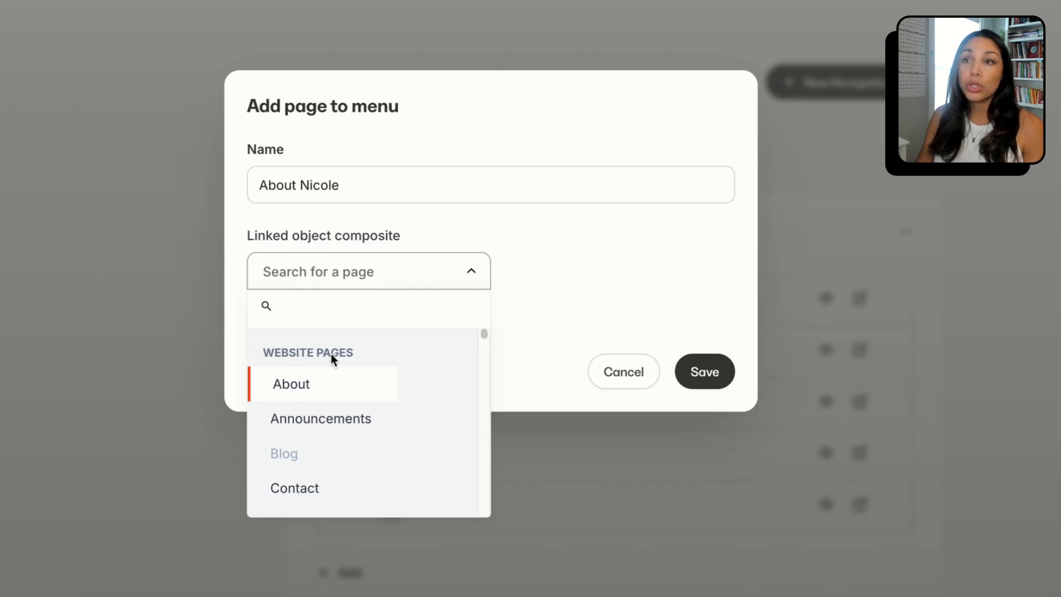
pyautogui.scroll(-5, 327, 483)
pyautogui.scroll(-3, 328, 489)
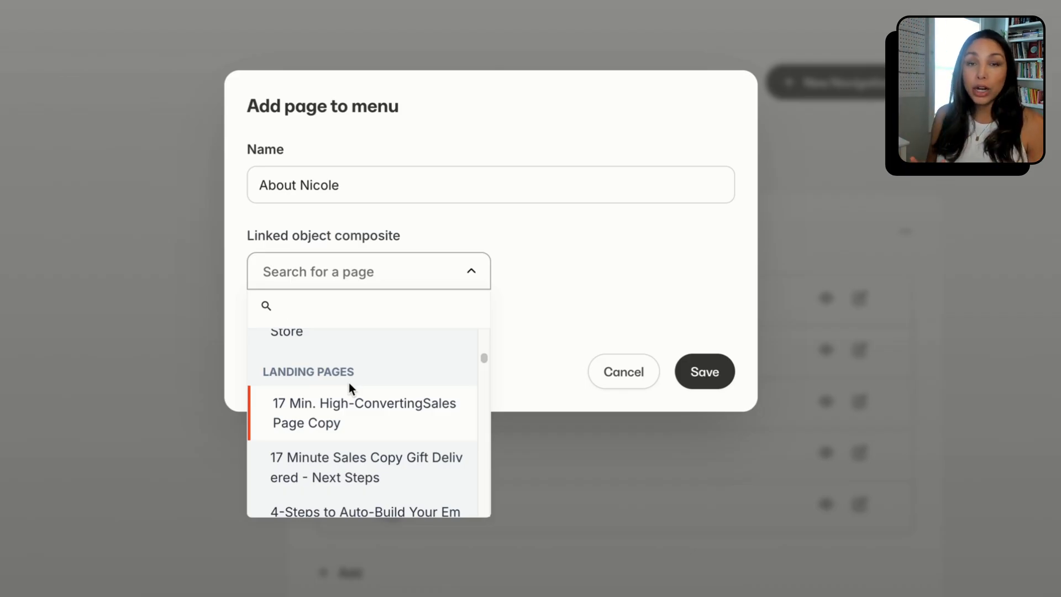
pyautogui.scroll(5, 365, 409)
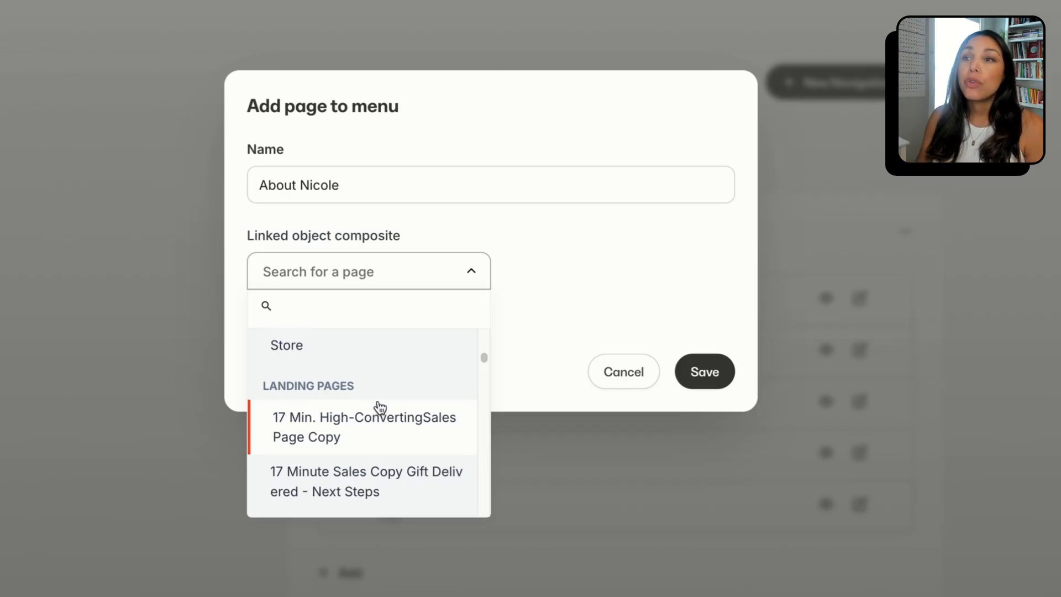
pyautogui.scroll(3, 353, 444)
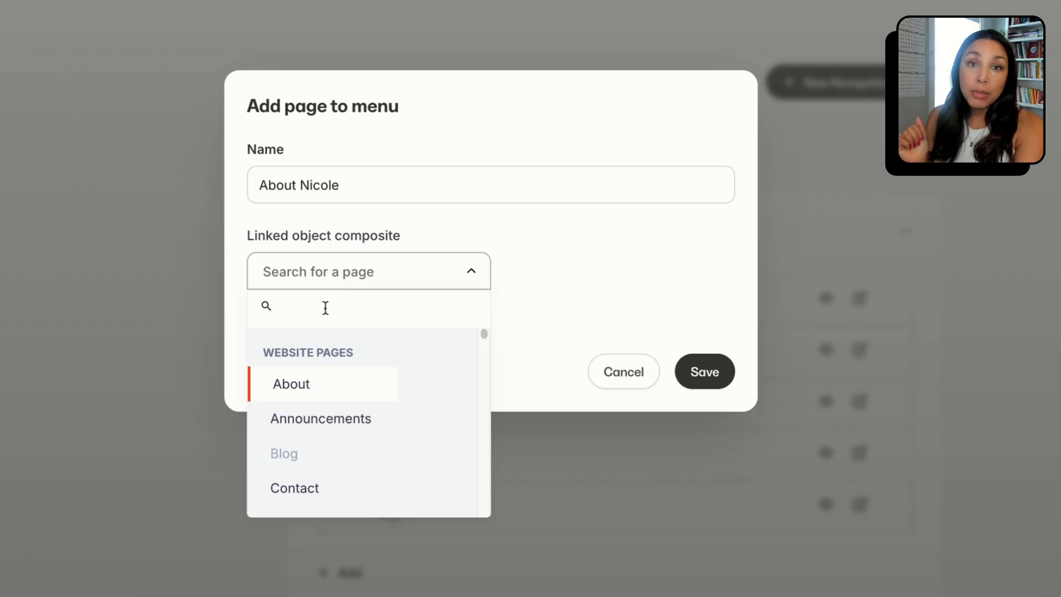
pyautogui.write('90 mi')
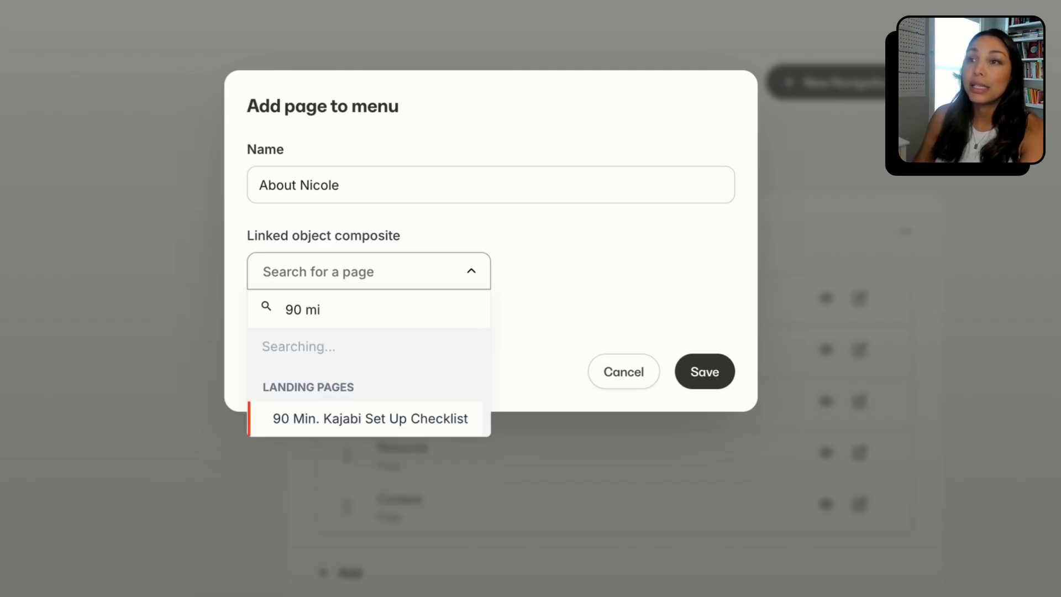
pyautogui.click(331, 382)
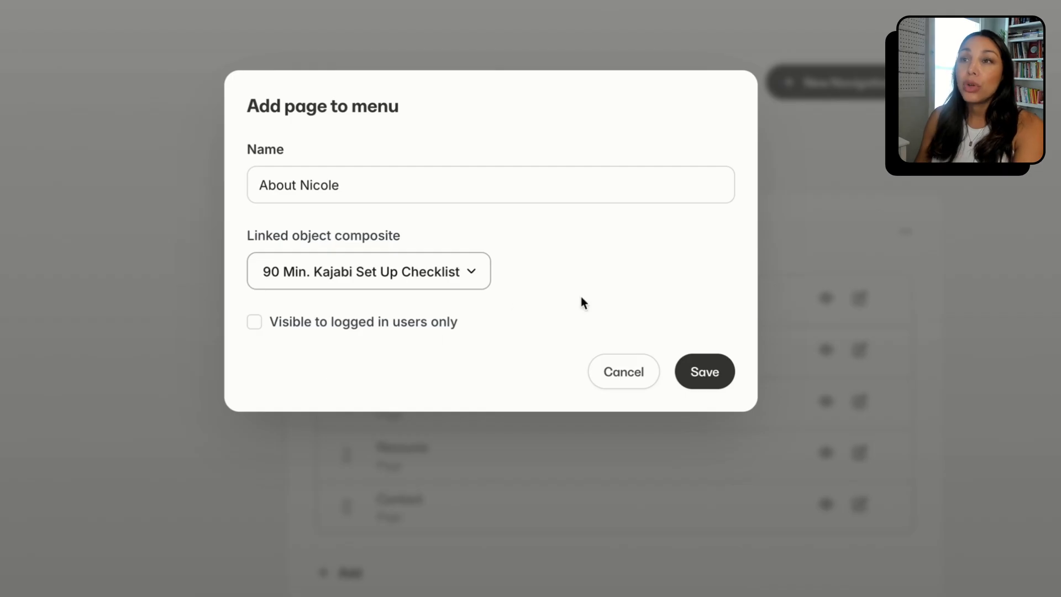
# Set the menu item's name to "Set Up Kajabi Checklist" and save it to the Main Menu
pyautogui.tripleClick(305, 186)
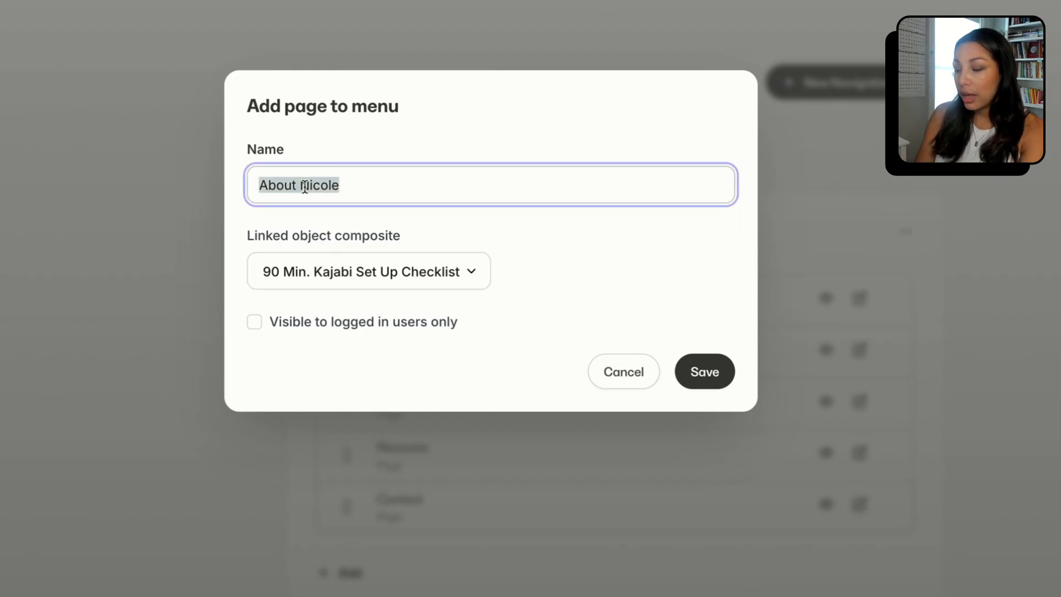
pyautogui.write('Set U')
pyautogui.write('p Kajabi Checklist')
pyautogui.click(543, 286)
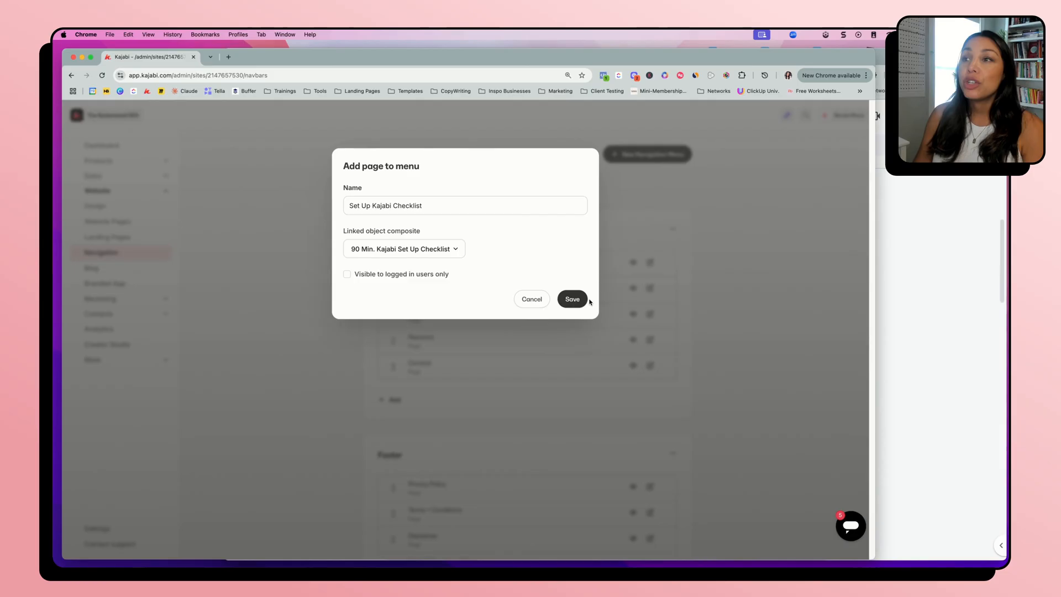
pyautogui.click(575, 301)
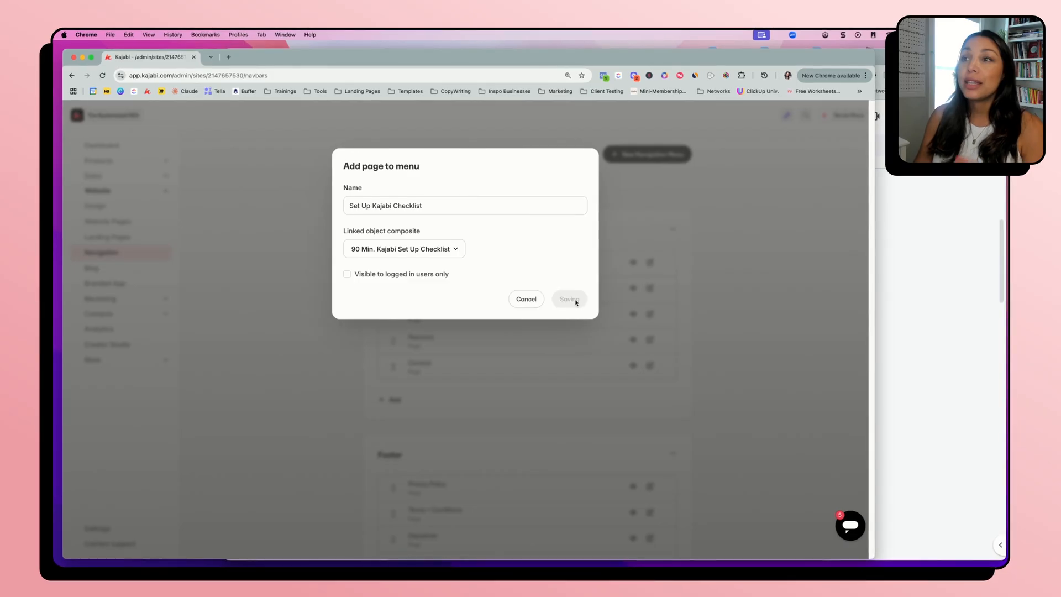
# Review the Main Menu's item order and the Footer menu's new link form, closing the form without saving
pyautogui.scroll(-1, 469, 332)
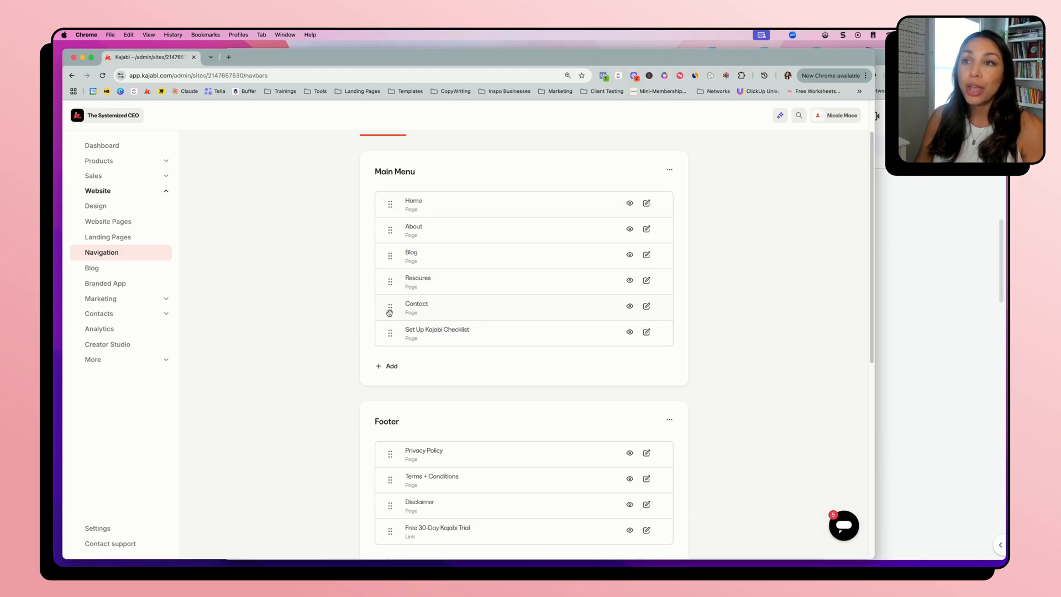
pyautogui.moveTo(391, 334)
pyautogui.mouseDown()
pyautogui.moveTo(391, 216)
pyautogui.moveTo(388, 336)
pyautogui.mouseUp()
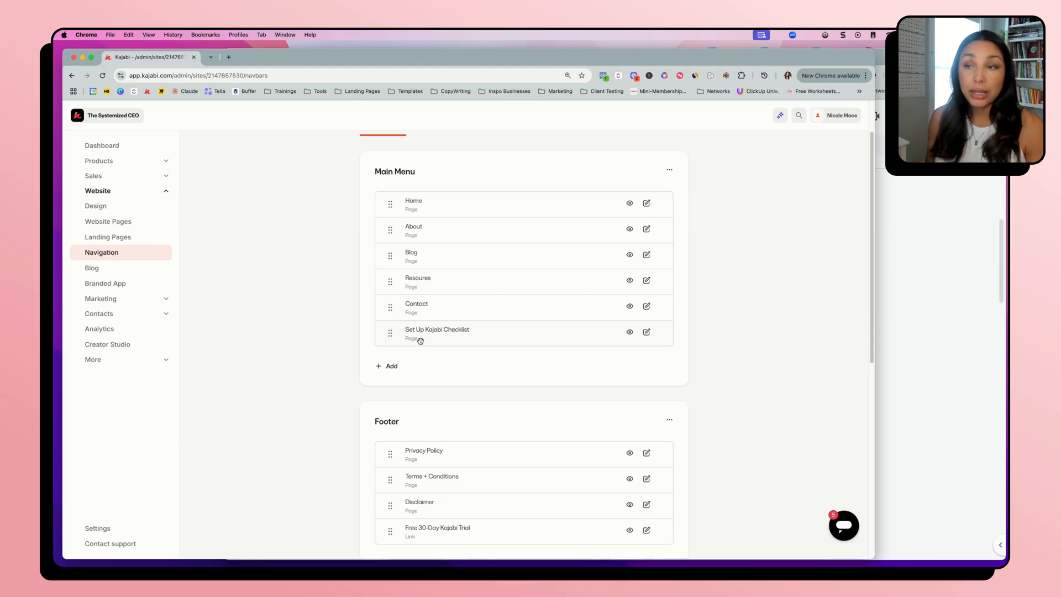
pyautogui.scroll(-3, 295, 387)
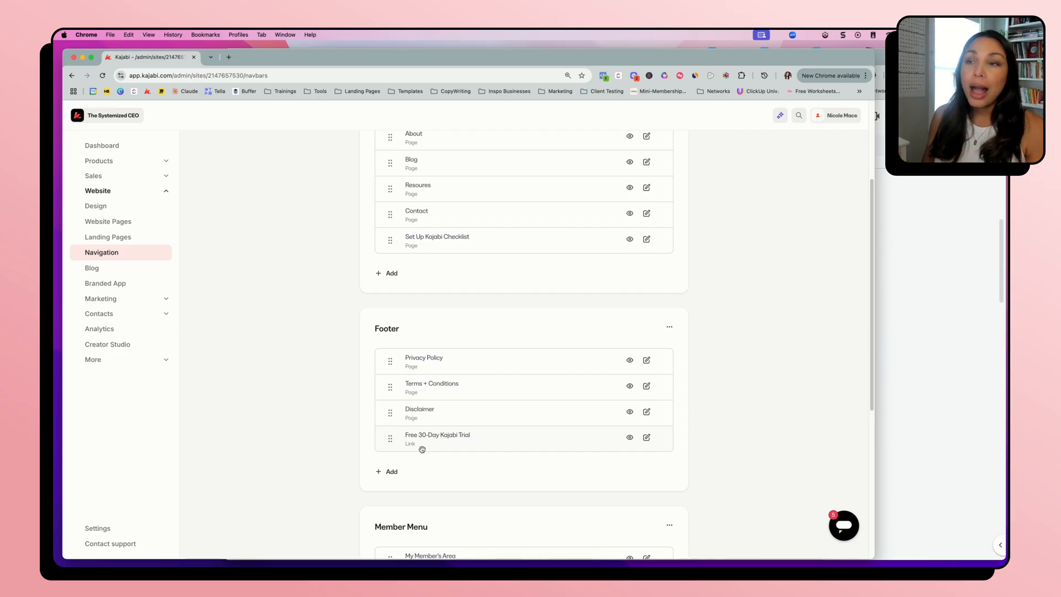
pyautogui.click(393, 472)
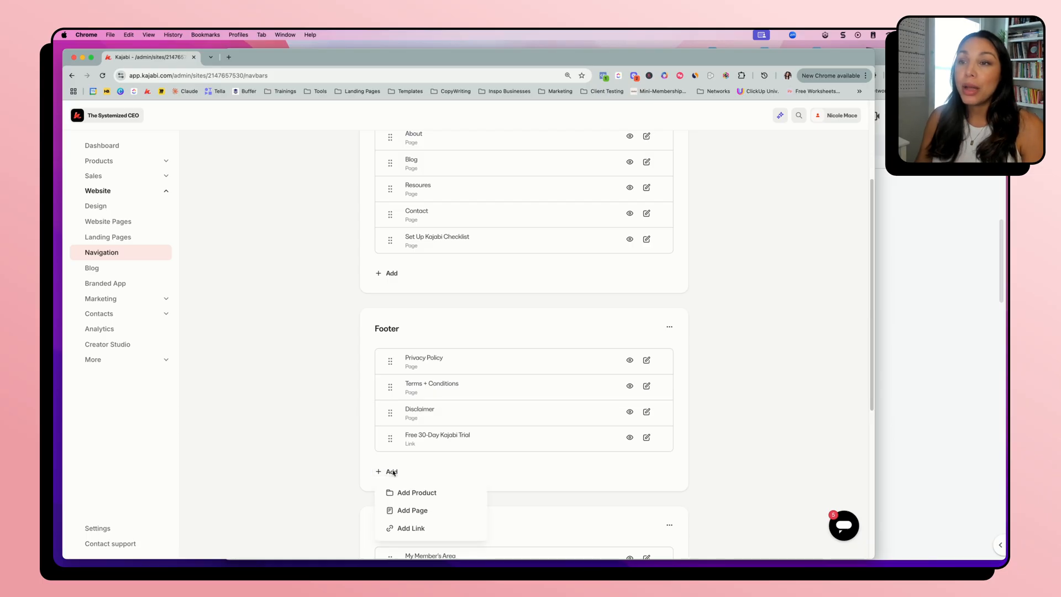
pyautogui.scroll(-2, 449, 467)
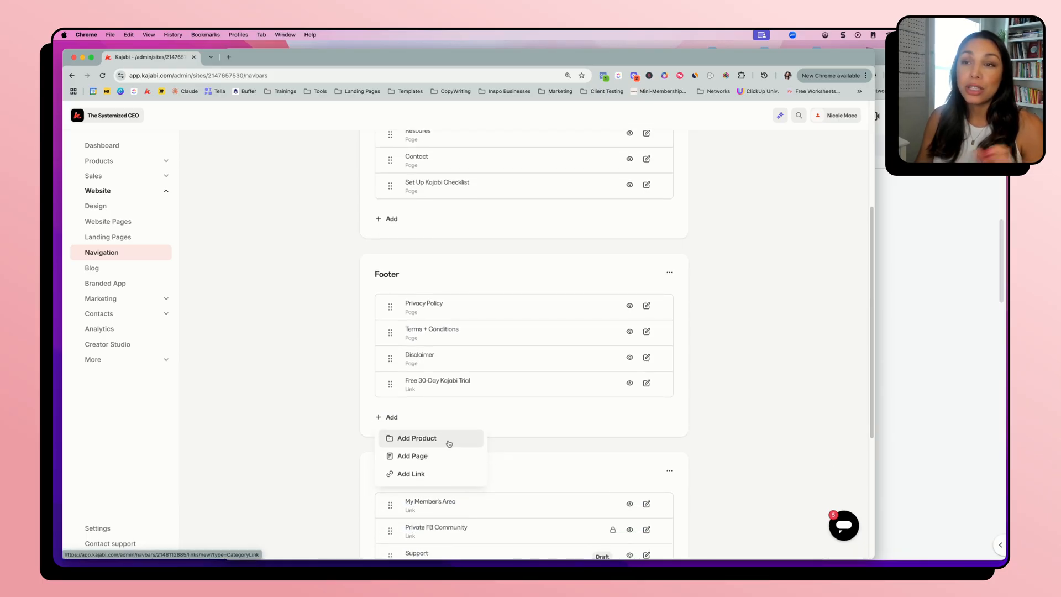
pyautogui.click(420, 477)
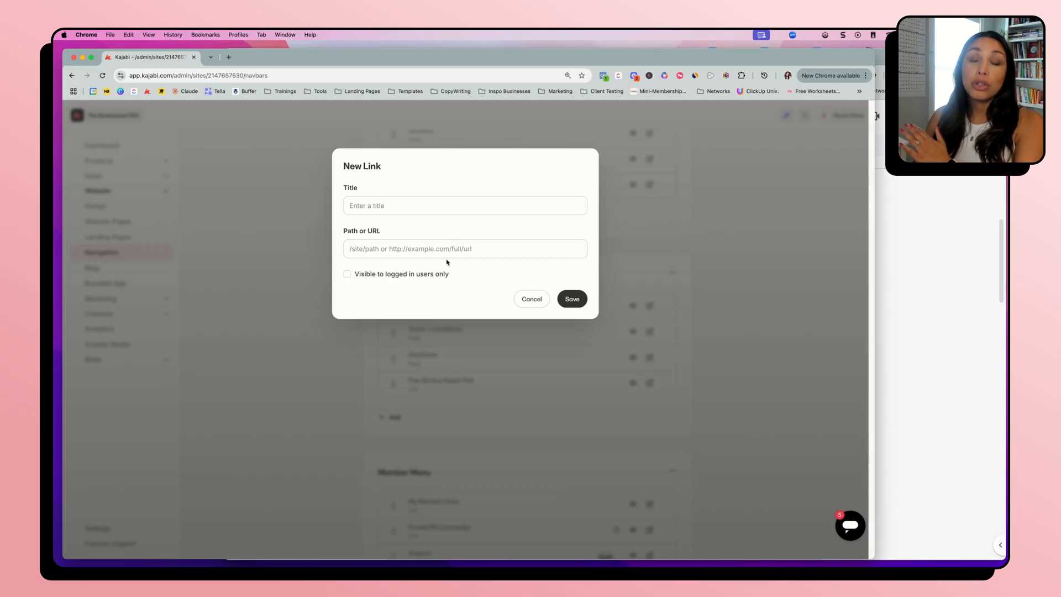
pyautogui.click(532, 300)
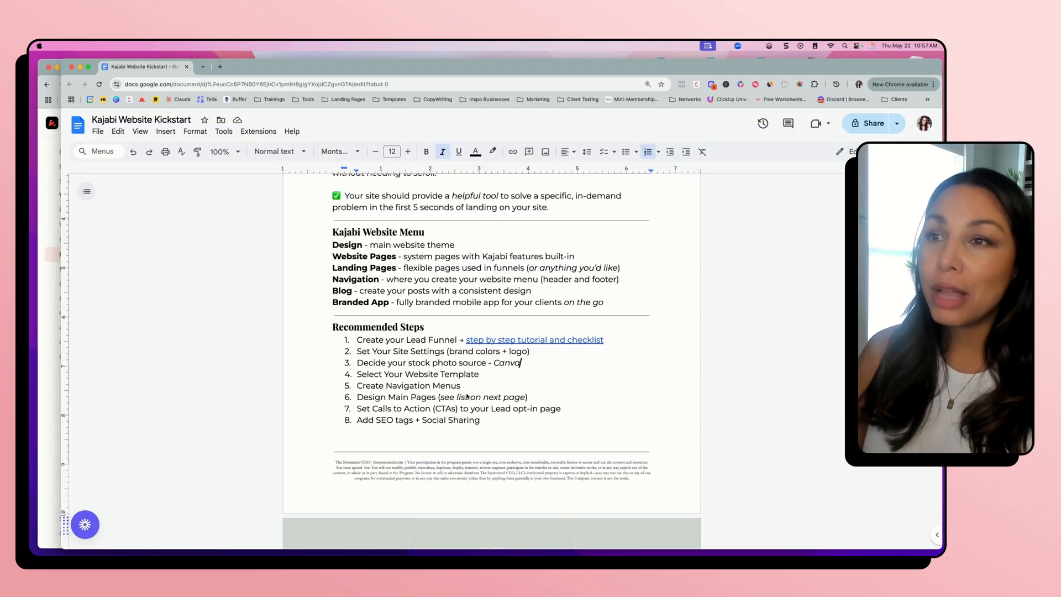
# Switch to the Website Kickstart document and go from the Create Navigation Menus step to the Main Website Pages checklist
pyautogui.moveTo(357, 385); pyautogui.dragTo(469, 388)
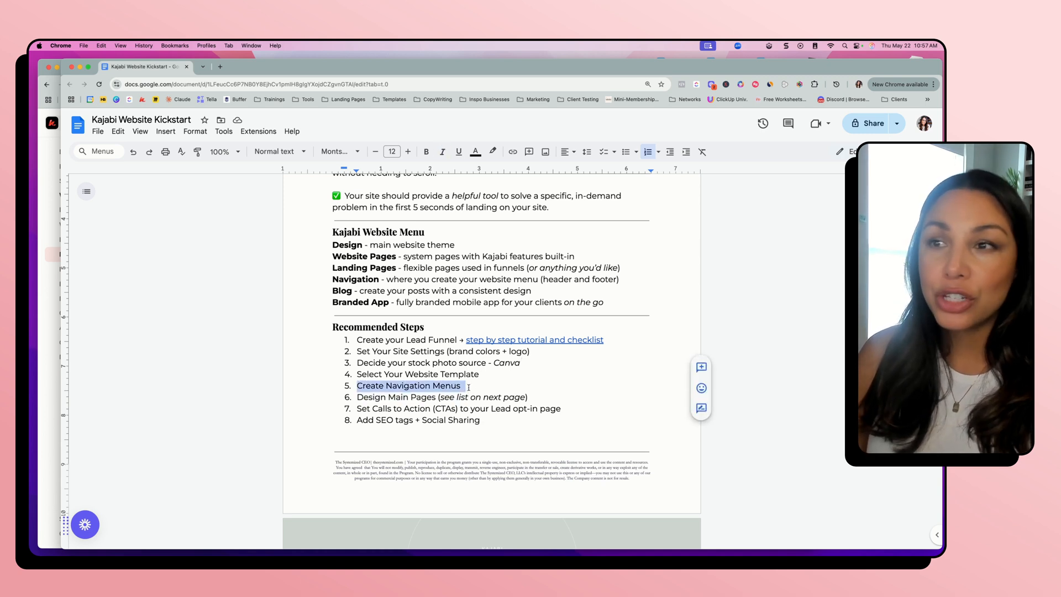
pyautogui.click(390, 395)
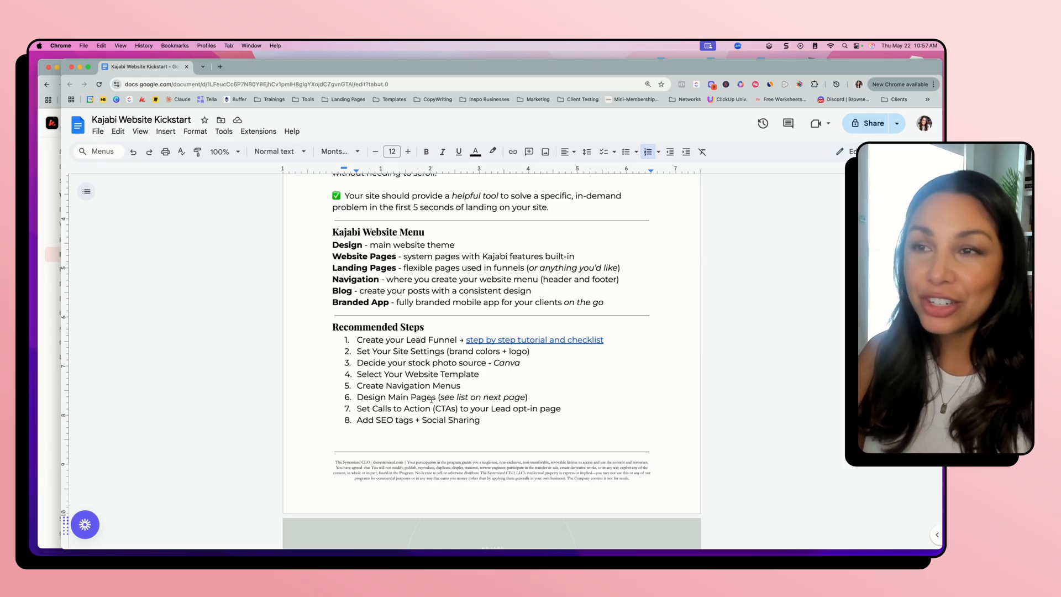
pyautogui.scroll(-5, 430, 398)
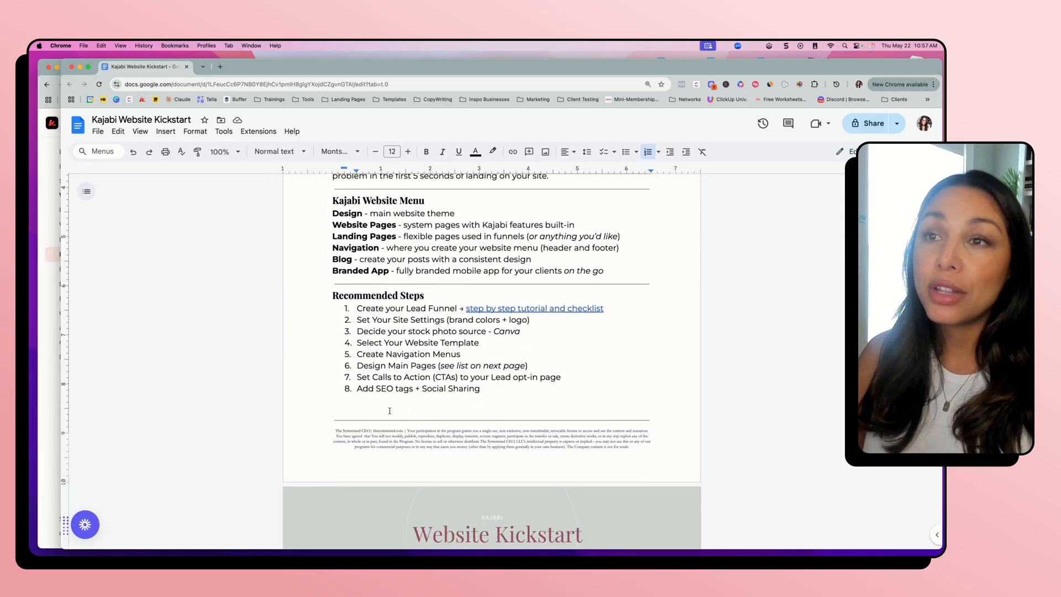
pyautogui.scroll(-5, 395, 418)
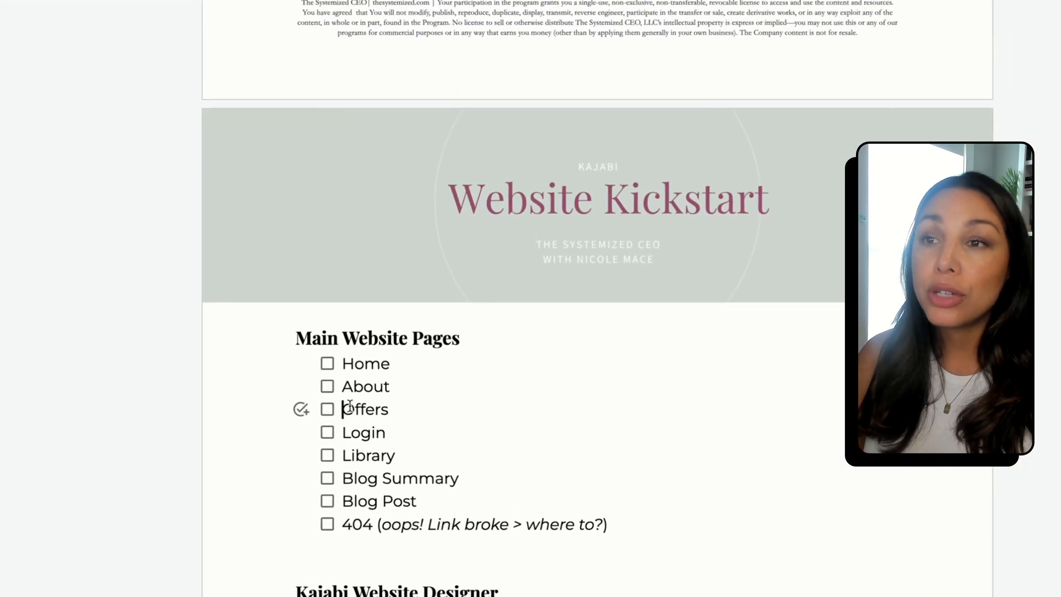
# Go through the Main Website Pages checklist, highlighting Offers, the two blog pages, About and the 404 note
pyautogui.moveTo(361, 417); pyautogui.dragTo(383, 416)
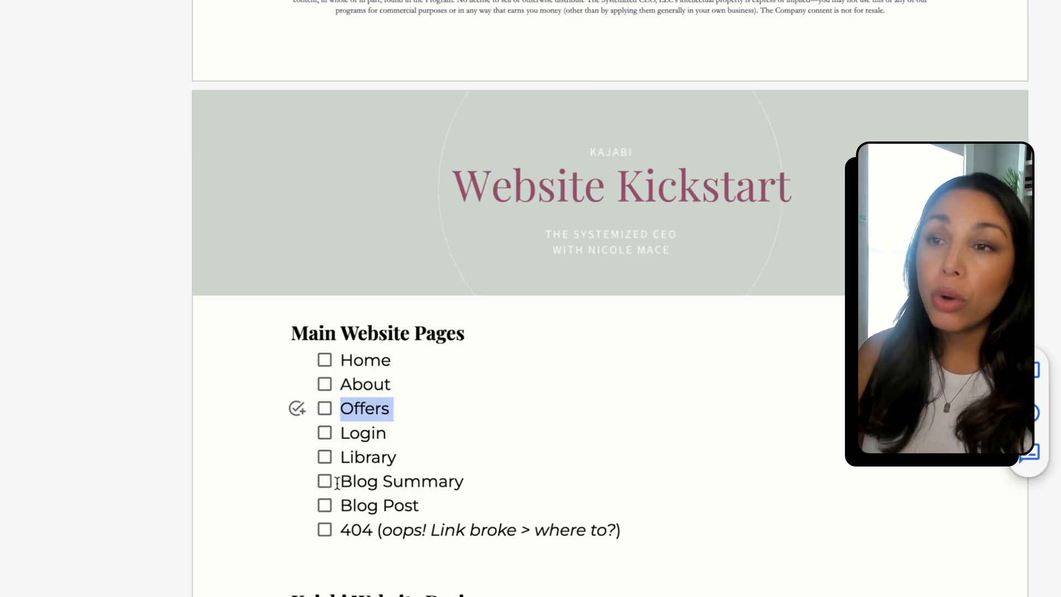
pyautogui.moveTo(335, 481); pyautogui.dragTo(435, 504)
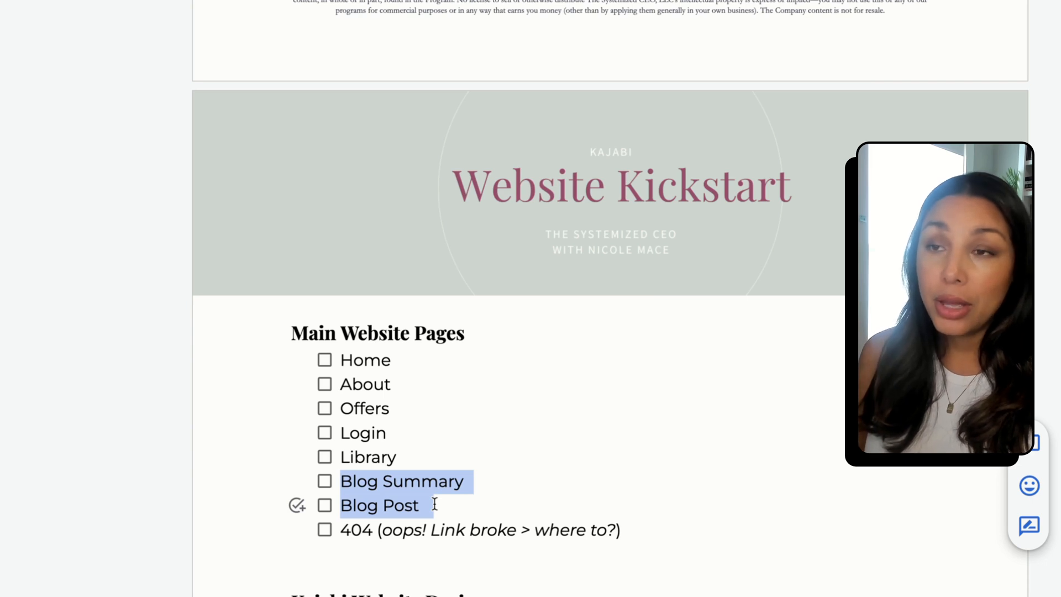
pyautogui.click(431, 461)
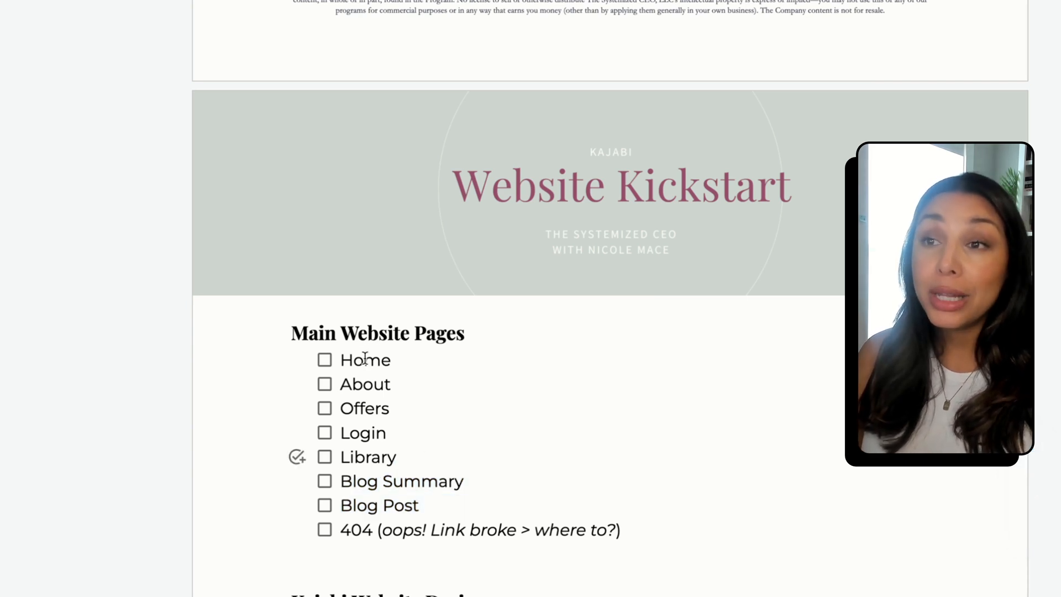
pyautogui.moveTo(339, 384); pyautogui.dragTo(392, 388)
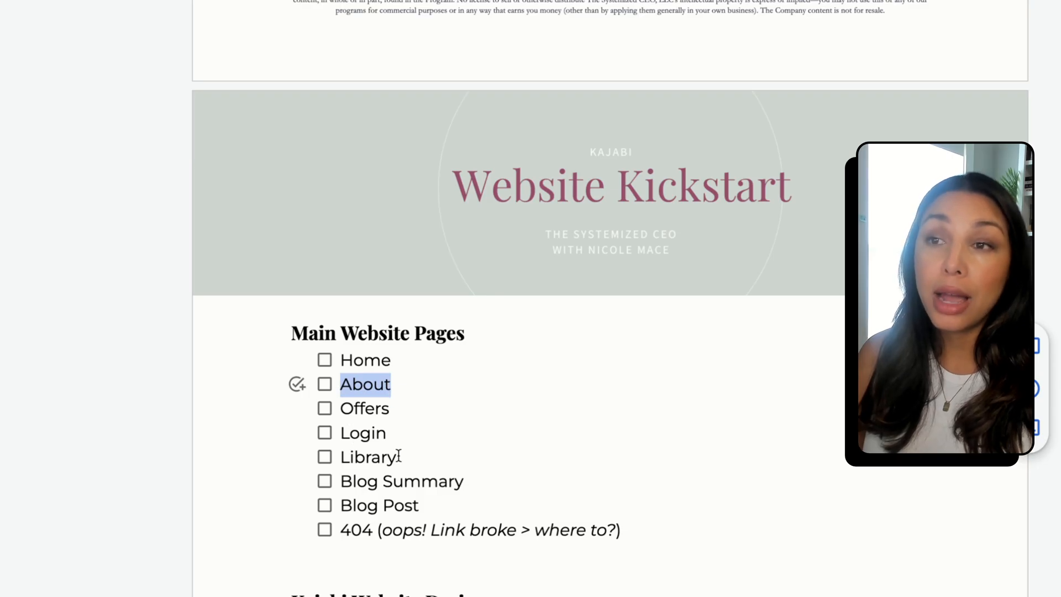
pyautogui.click(387, 437)
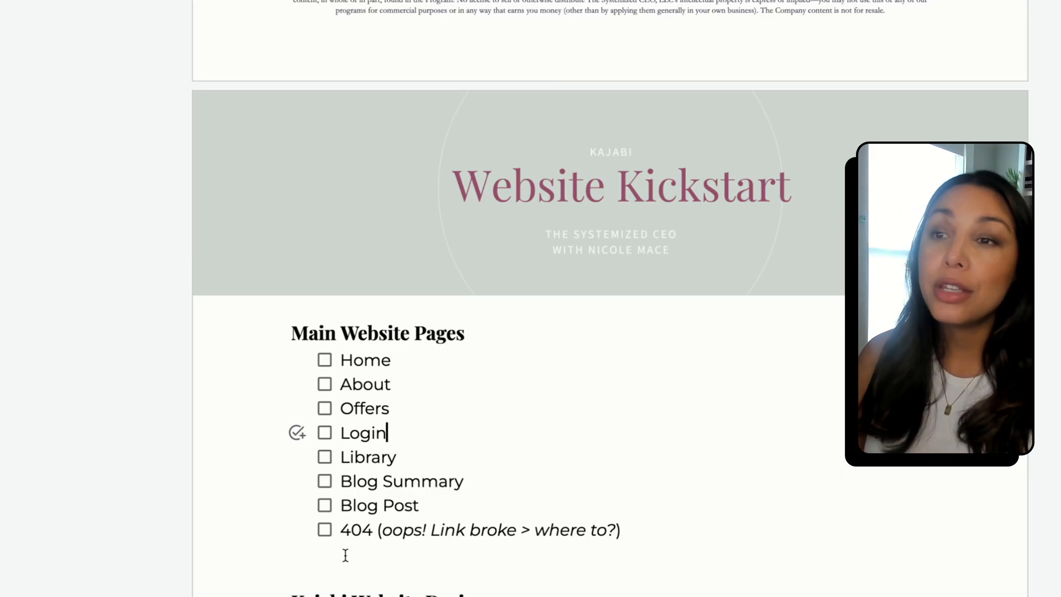
pyautogui.moveTo(383, 532); pyautogui.dragTo(612, 531)
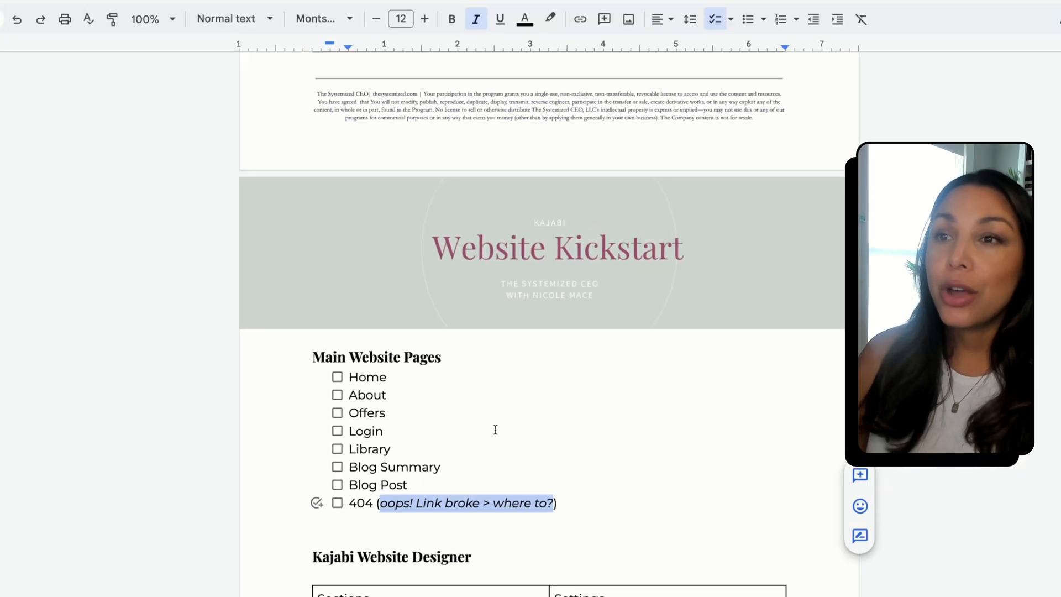
pyautogui.click(509, 384)
pyautogui.click(422, 360)
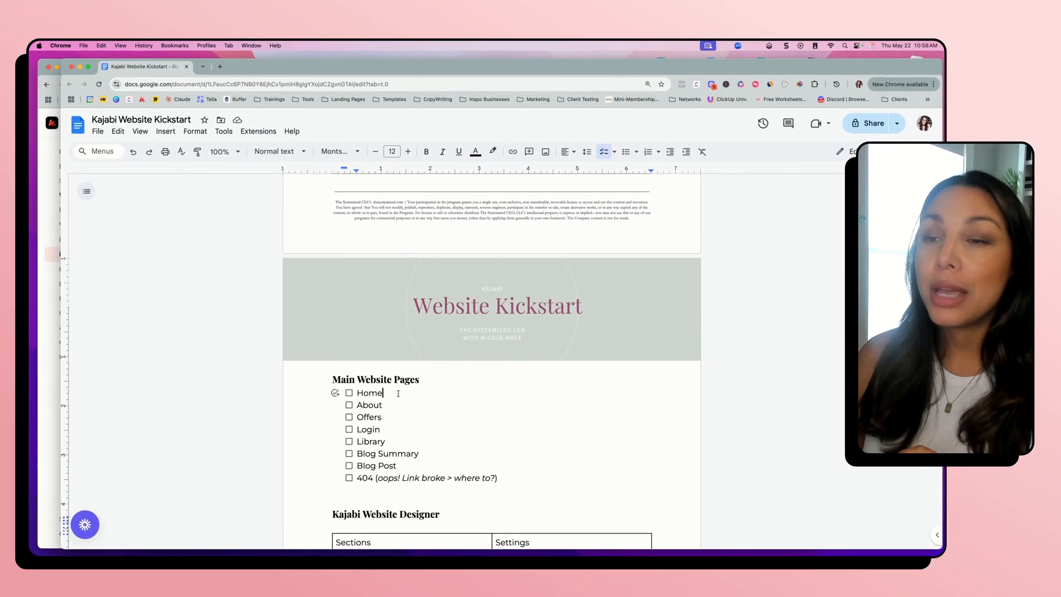
# Examine the document's Kajabi Website Designer table and Kajabi Pro Tips
pyautogui.scroll(-5, 457, 465)
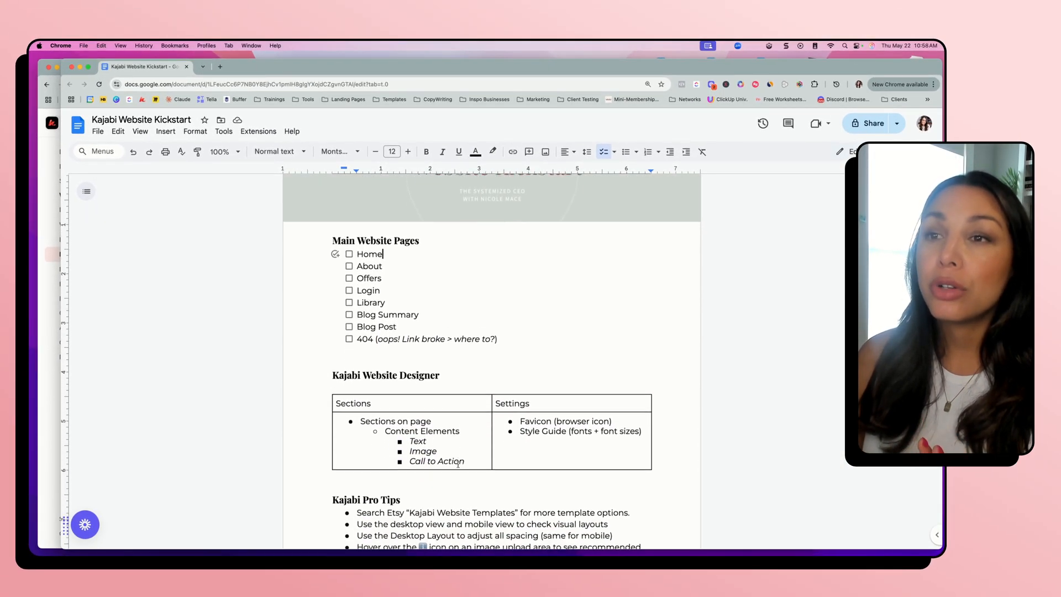
pyautogui.scroll(-1, 458, 464)
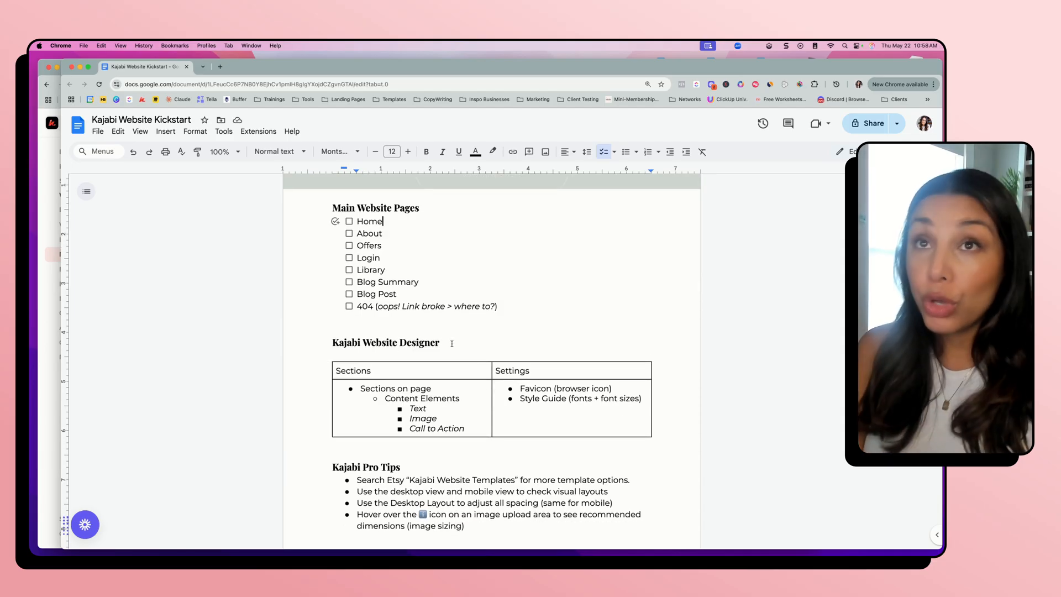
pyautogui.scroll(-1, 424, 346)
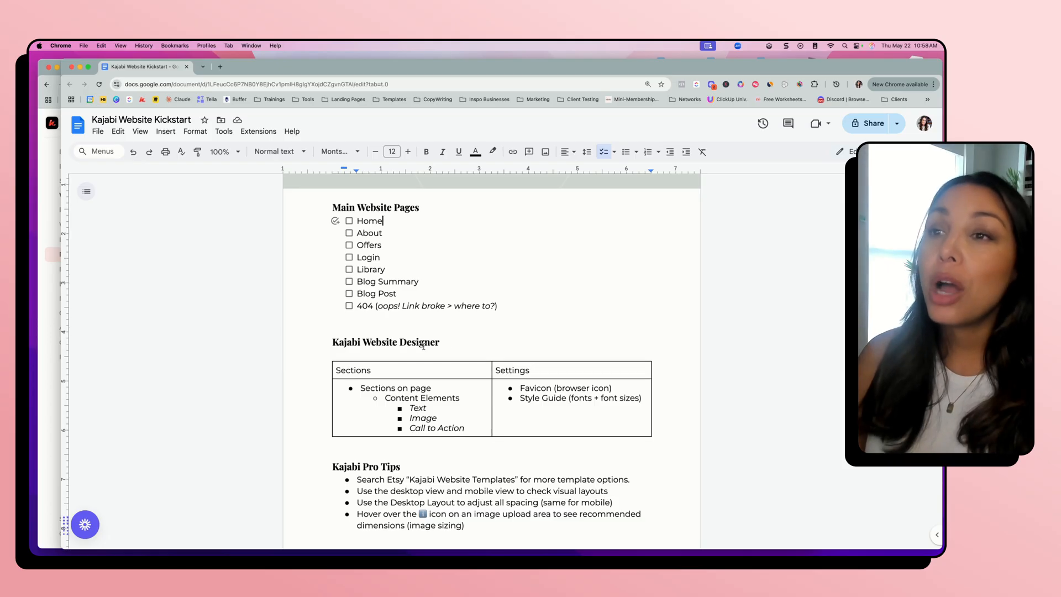
pyautogui.scroll(-1, 423, 346)
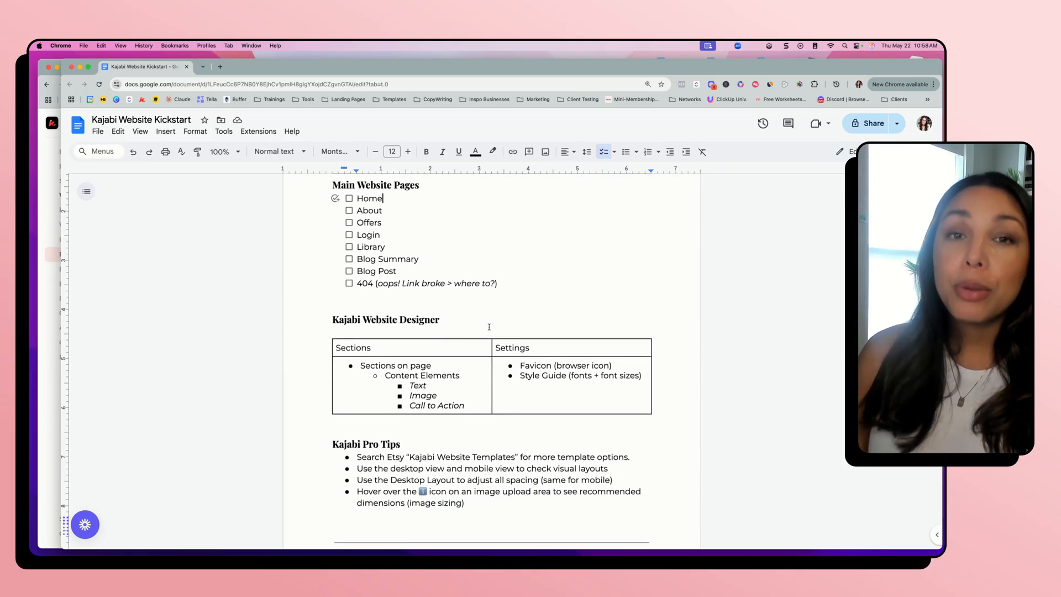
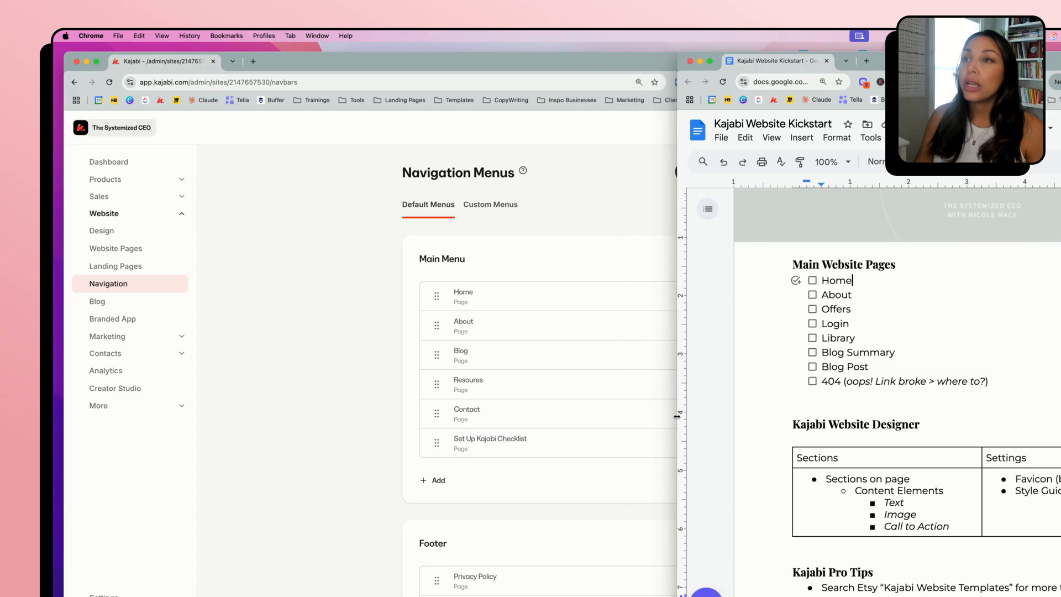
# Switch to the Kajabi admin and look through the site's list of website pages
pyautogui.click(409, 393)
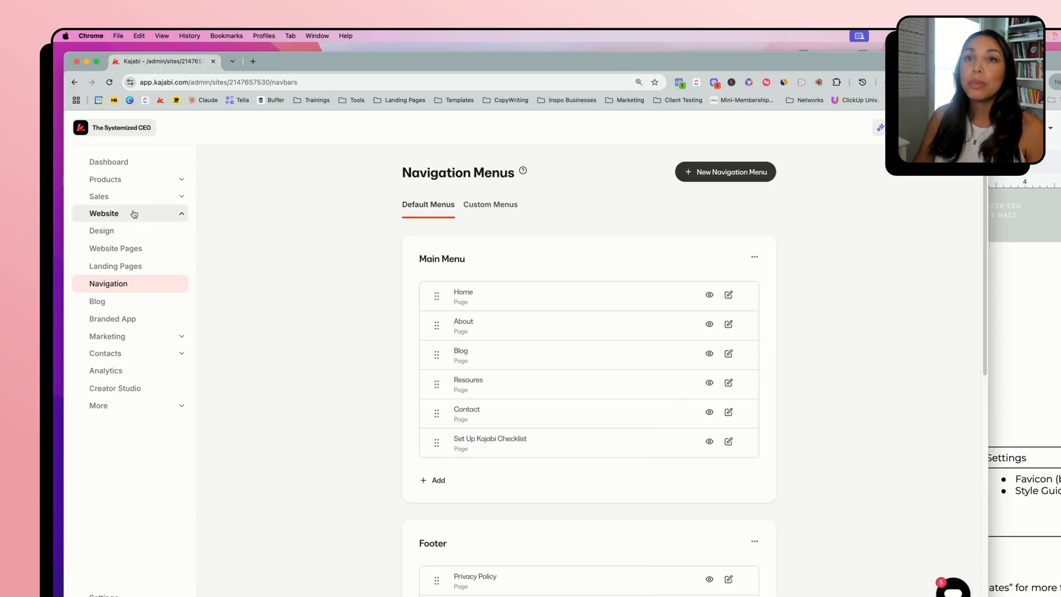
pyautogui.click(126, 252)
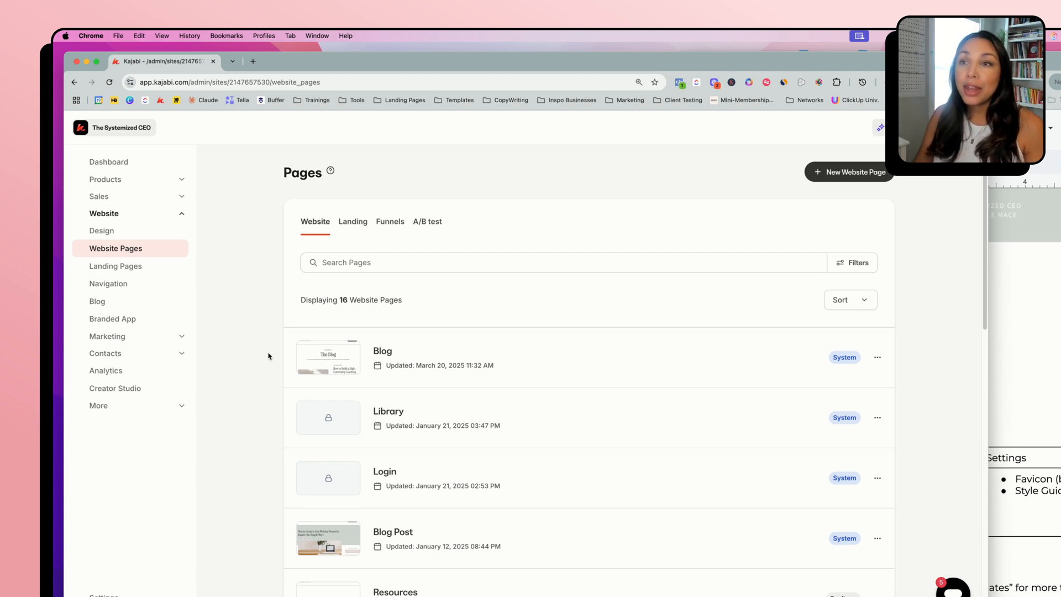
pyautogui.scroll(-2, 253, 514)
pyautogui.scroll(2, 254, 514)
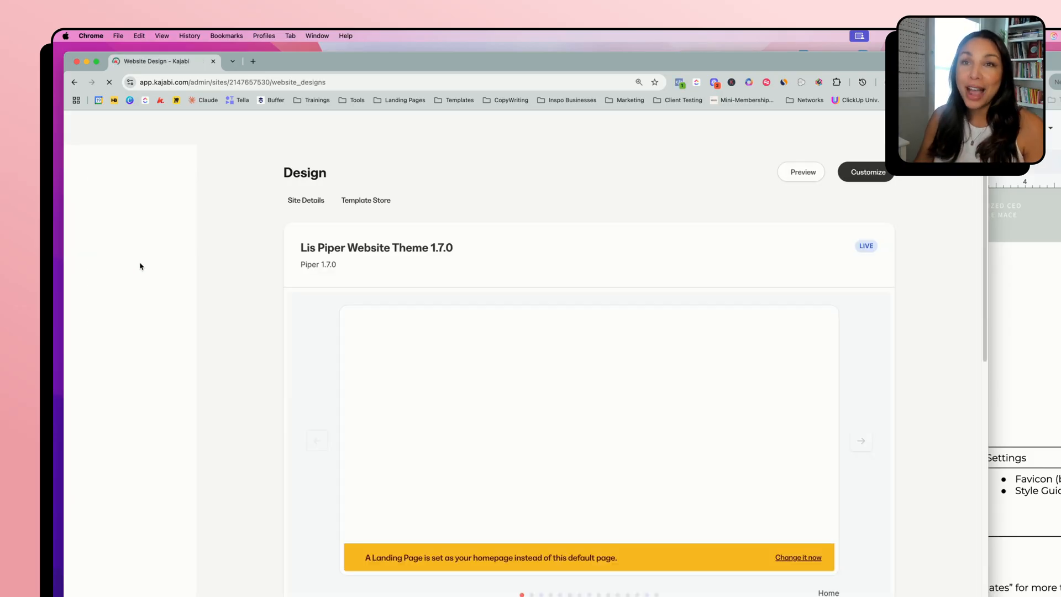
# Find the saved Prosper template among the site's designs and open it for customizing
pyautogui.scroll(-6, 257, 382)
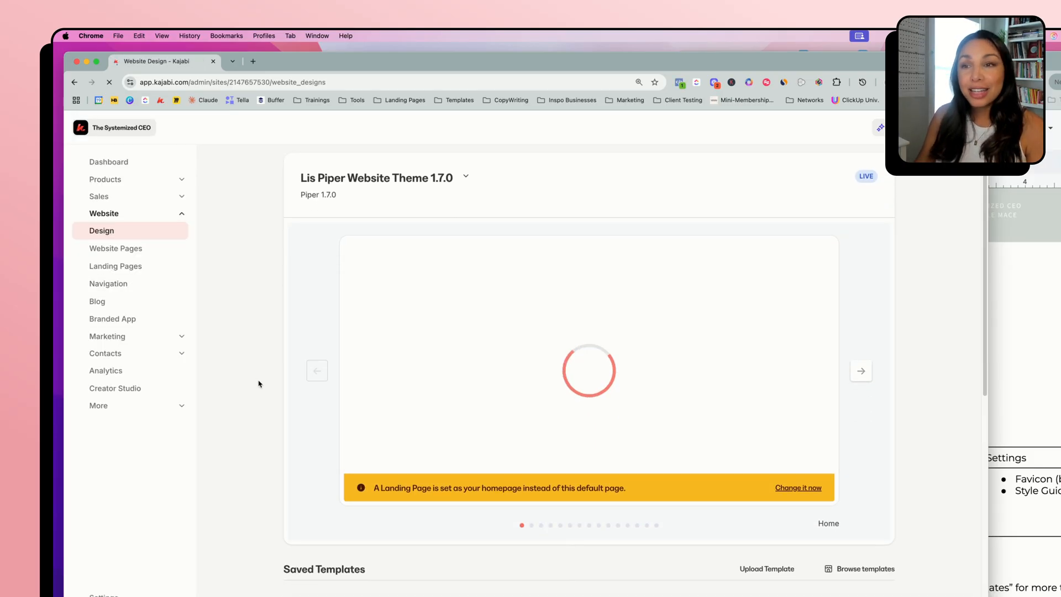
pyautogui.scroll(-1, 259, 383)
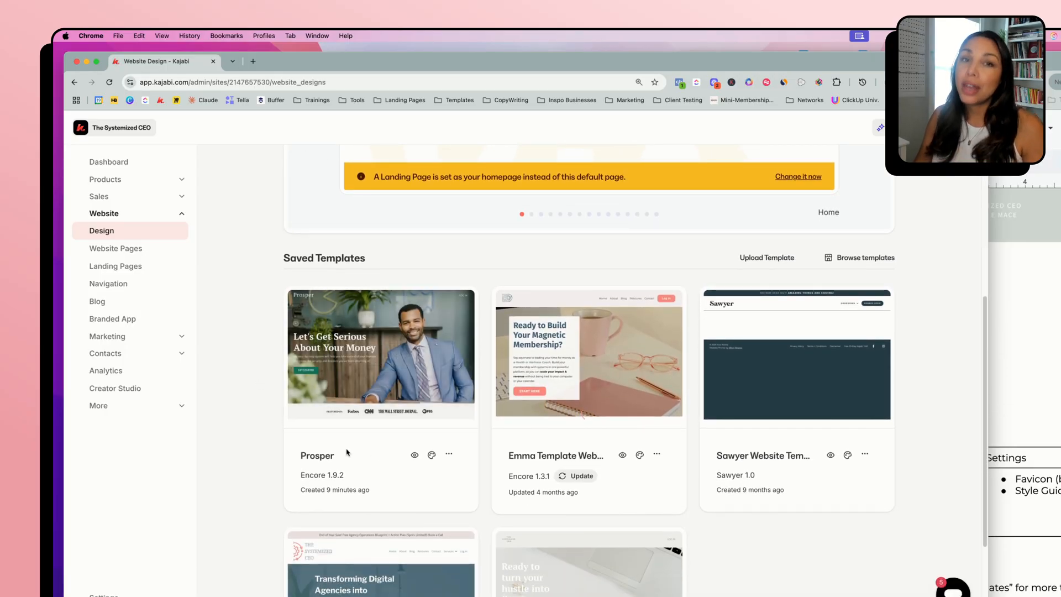
pyautogui.click(433, 456)
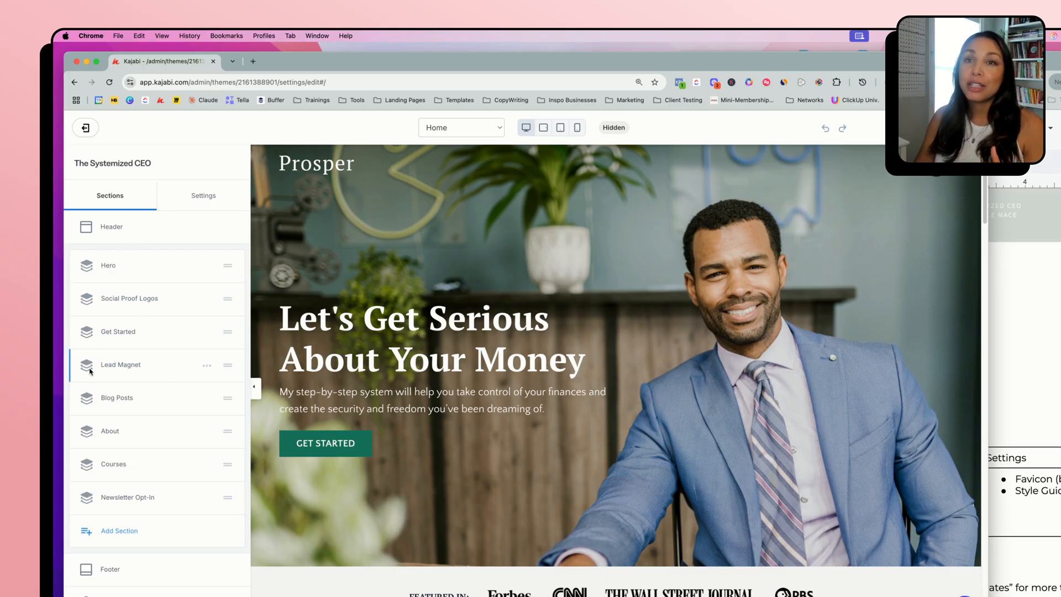
# Examine the Home page's section list and the template's list of available pages, staying on Home
pyautogui.scroll(-2, 173, 419)
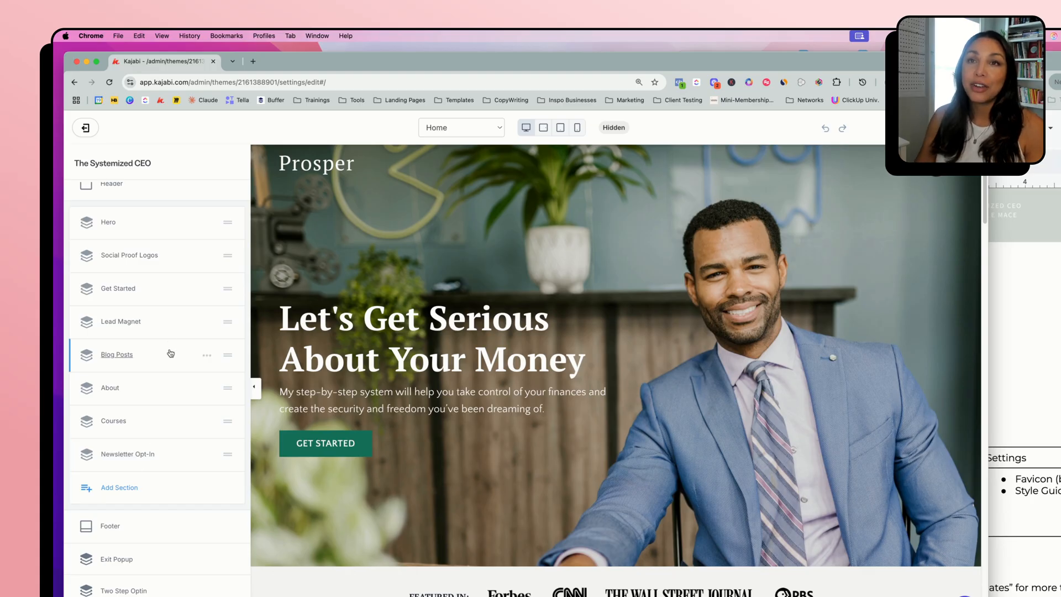
pyautogui.scroll(2, 122, 240)
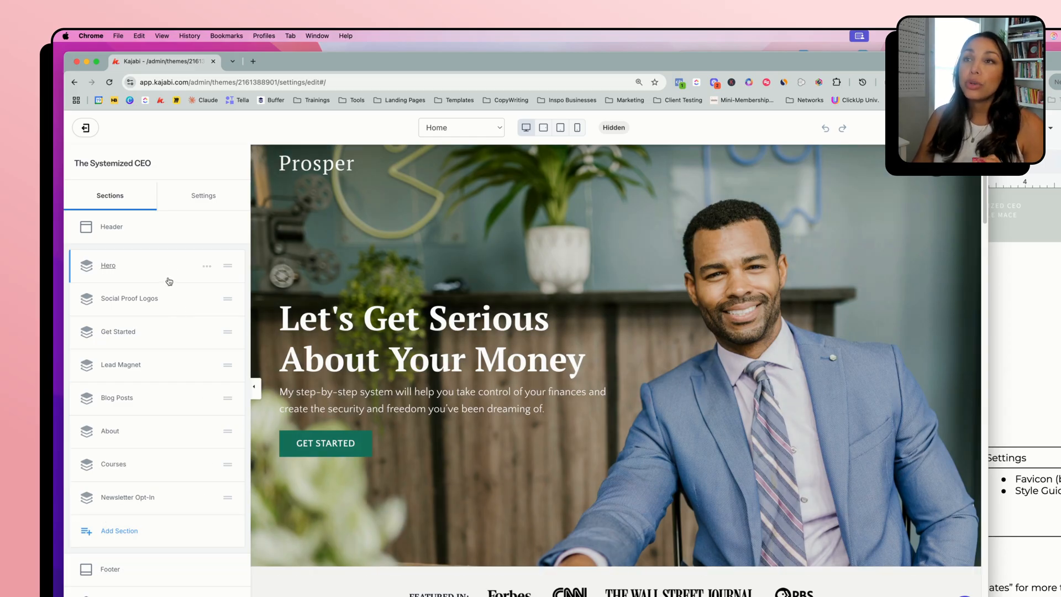
pyautogui.click(500, 129)
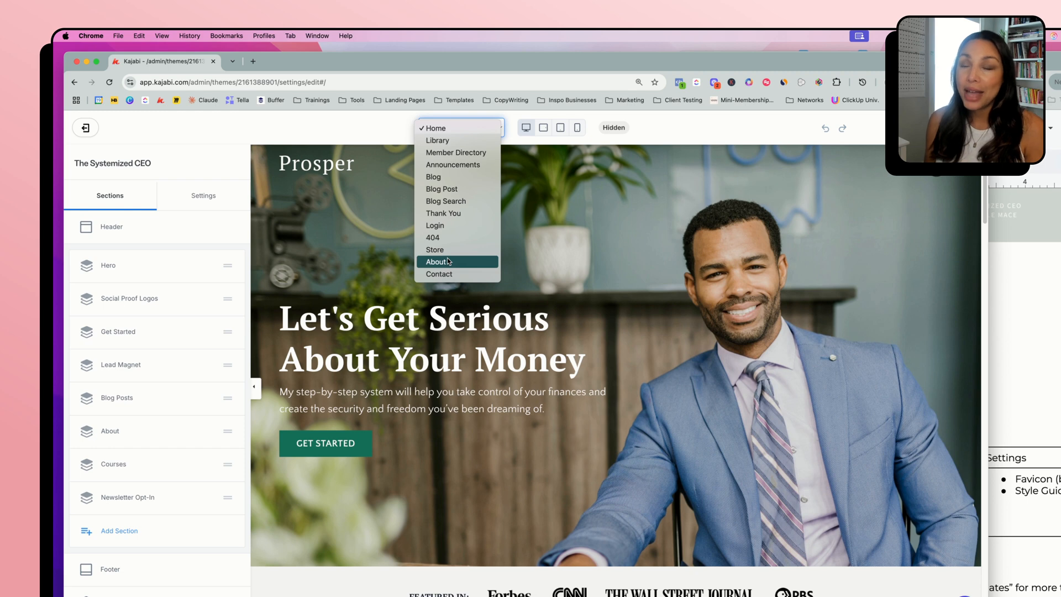
pyautogui.click(663, 132)
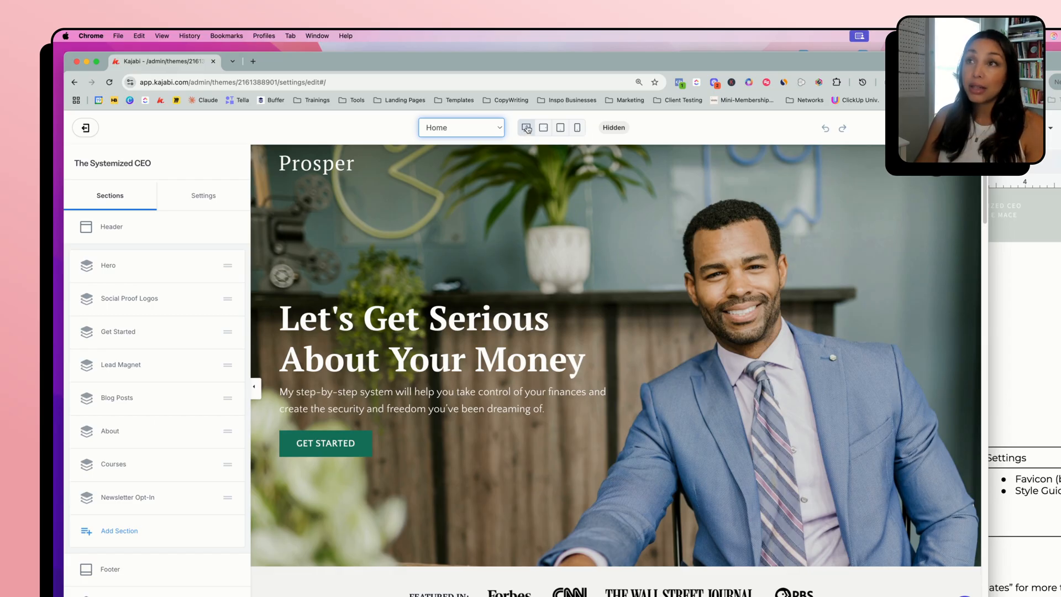
# Compare the Home page's mobile and desktop previews, checking the hero and Featured In areas on mobile
pyautogui.click(577, 128)
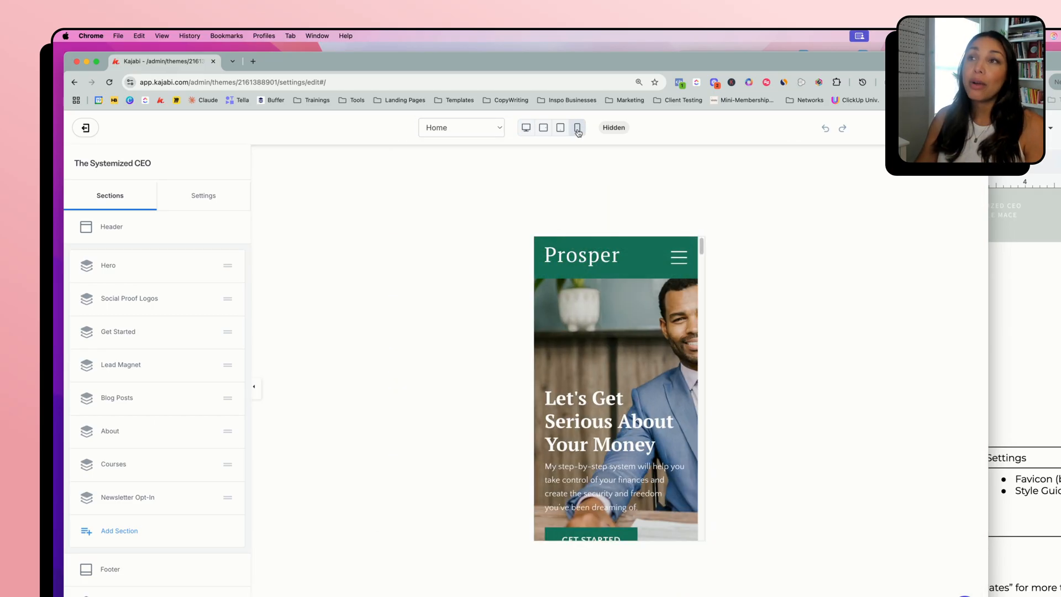
pyautogui.scroll(-5, 619, 403)
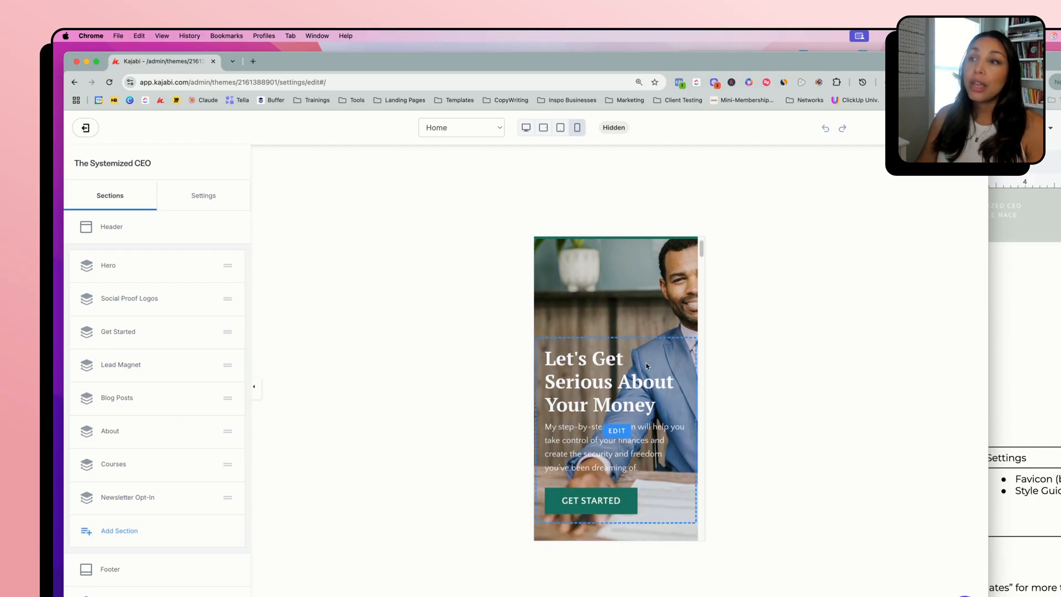
pyautogui.scroll(-5, 636, 403)
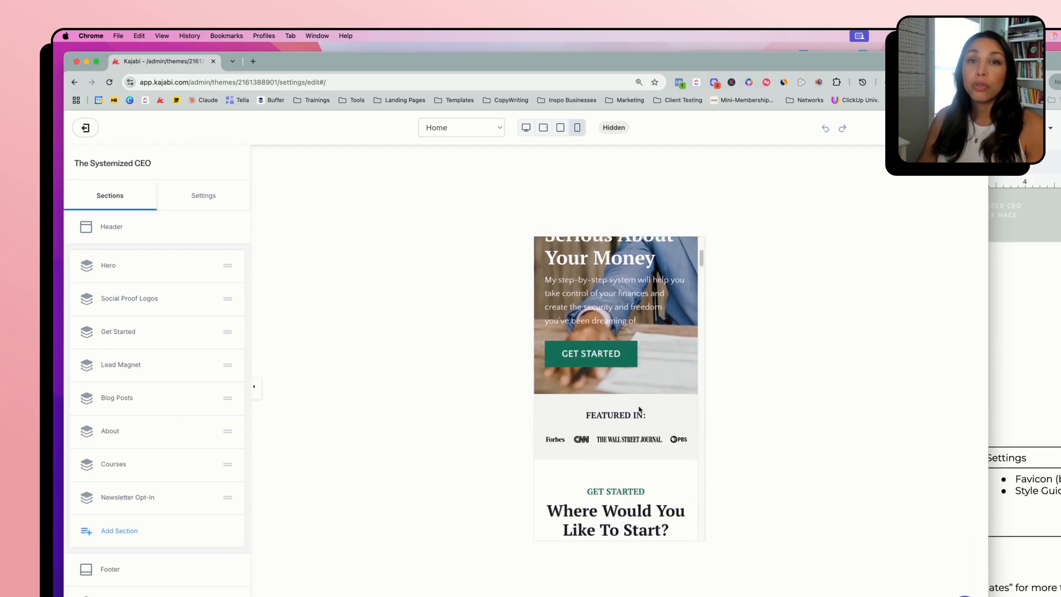
pyautogui.scroll(10, 640, 411)
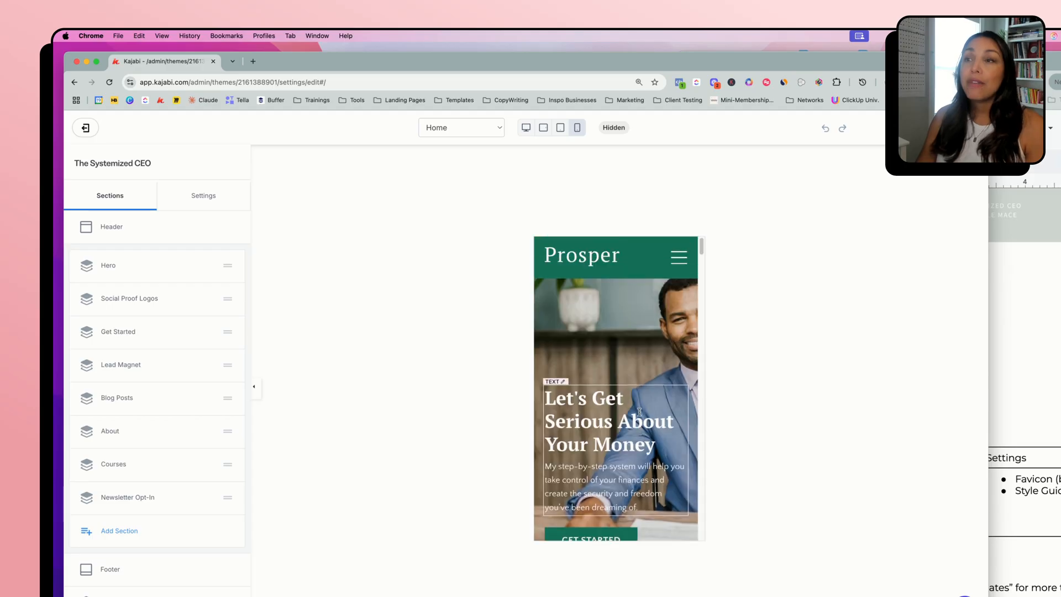
pyautogui.click(526, 128)
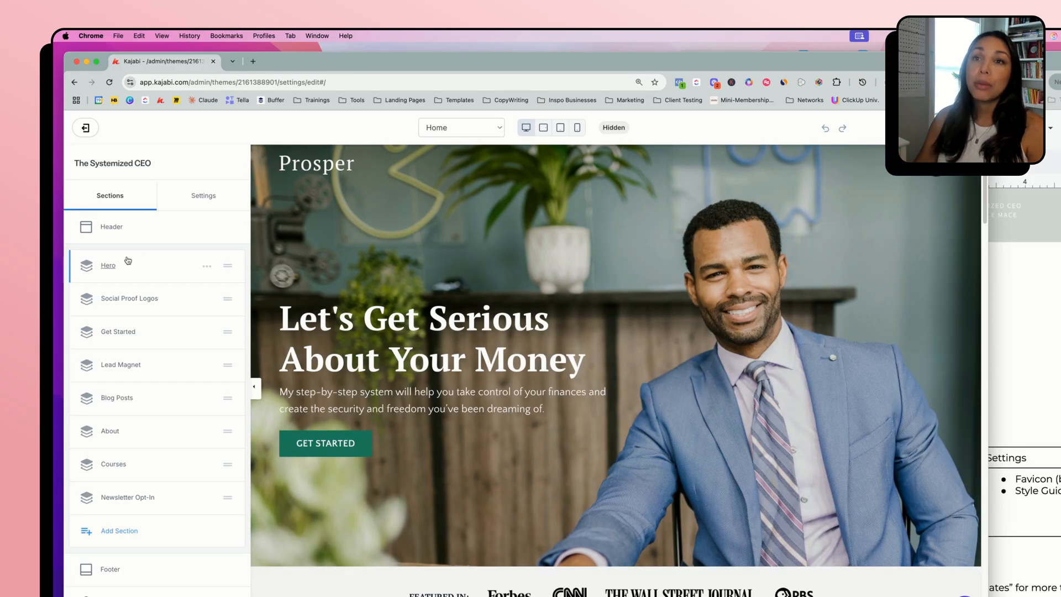
pyautogui.click(577, 128)
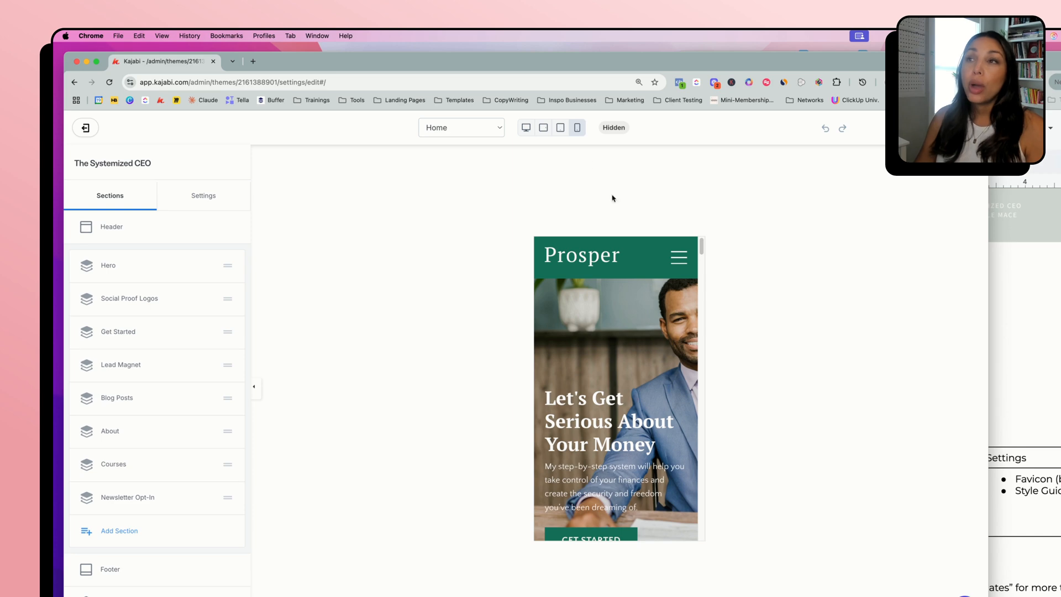
pyautogui.click(525, 128)
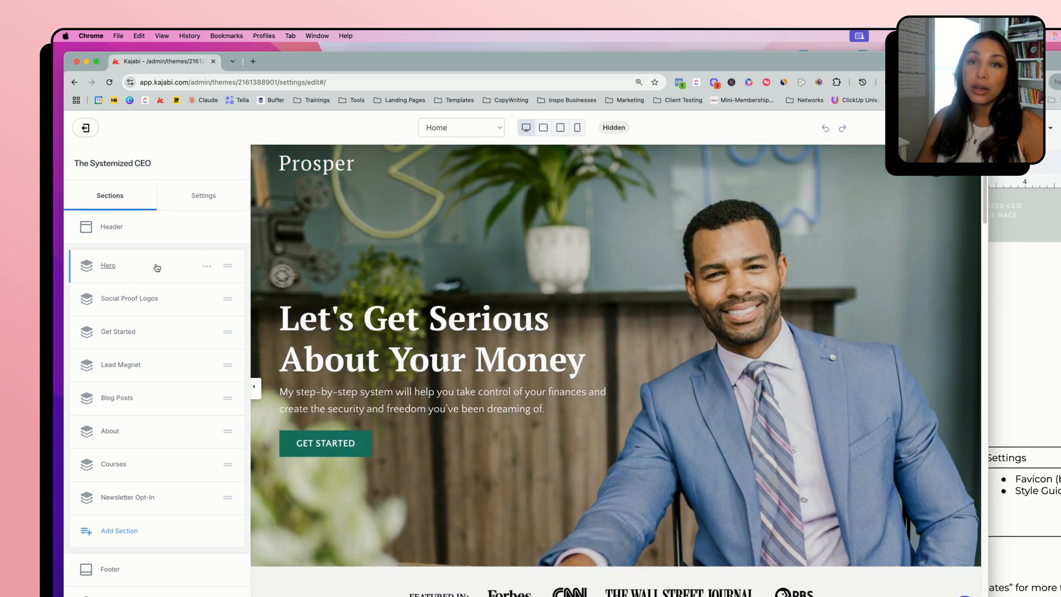
# Duplicate the Home page's Hero section and rename the copy "Hero - mobile"
pyautogui.click(208, 266)
pyautogui.click(198, 302)
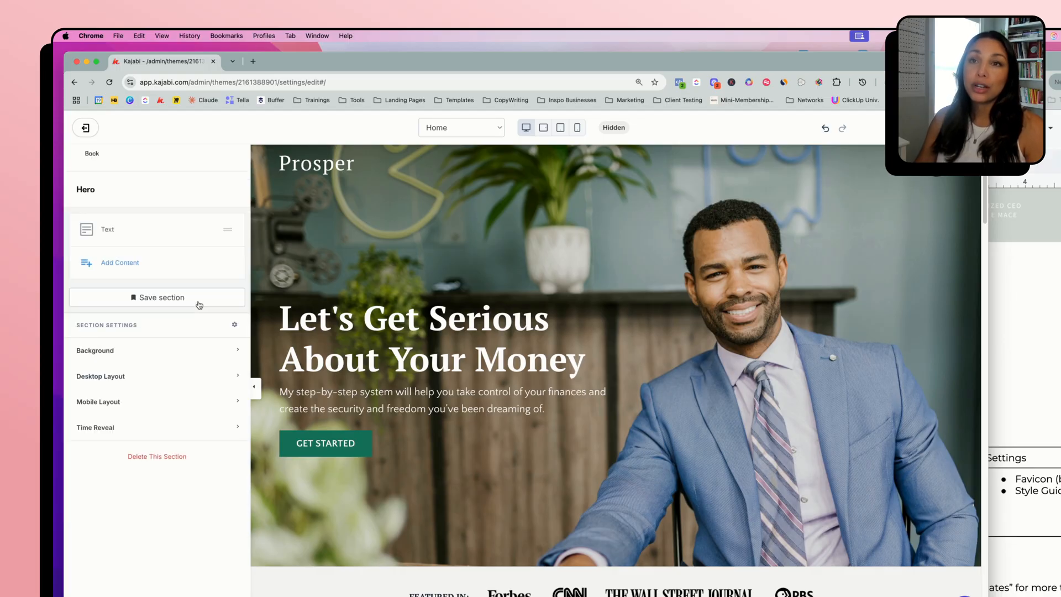
pyautogui.click(90, 154)
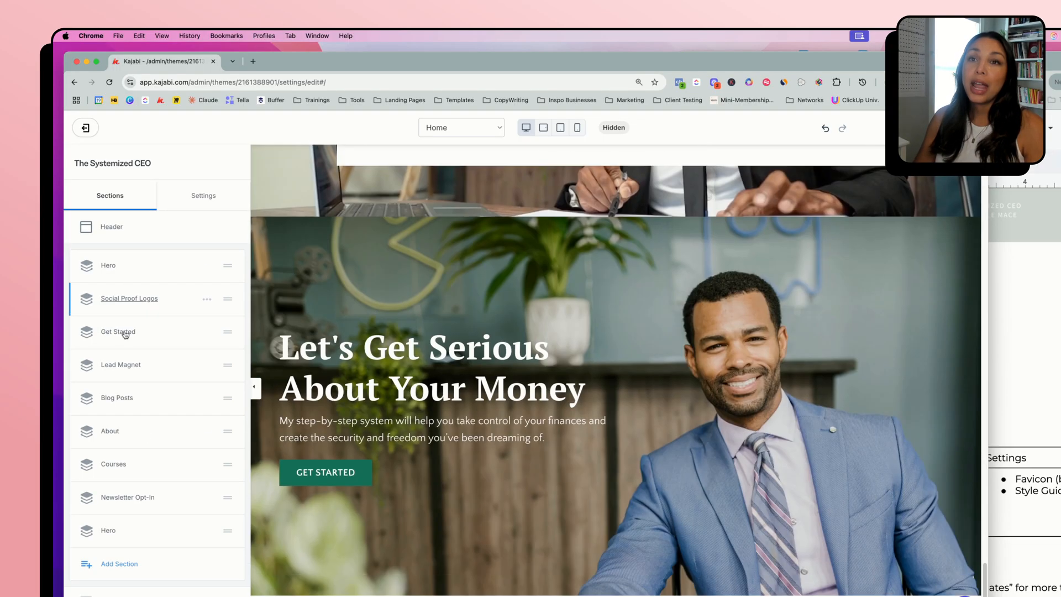
pyautogui.scroll(-5, 150, 450)
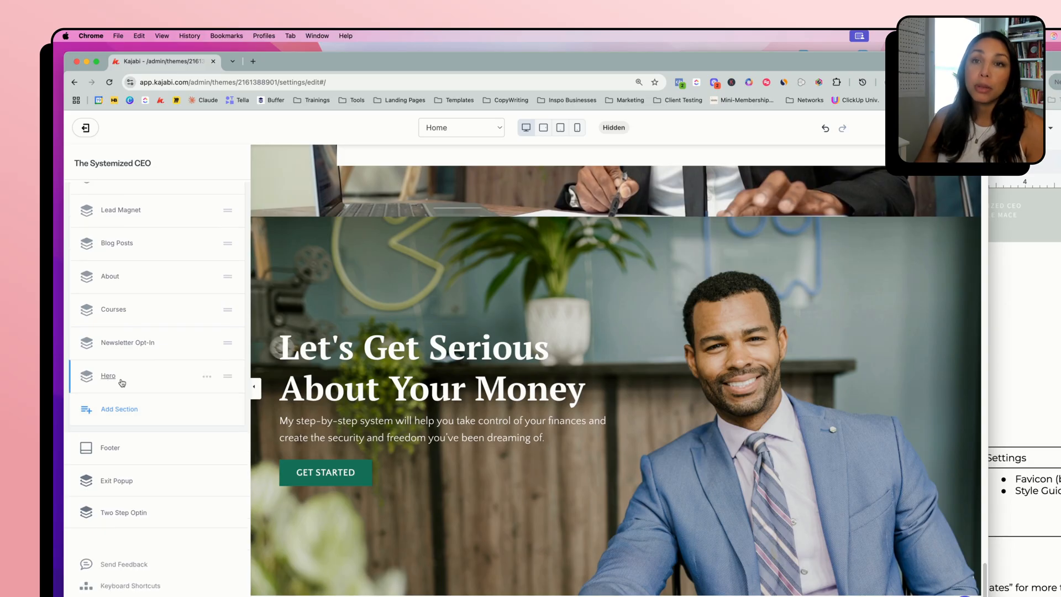
pyautogui.click(207, 376)
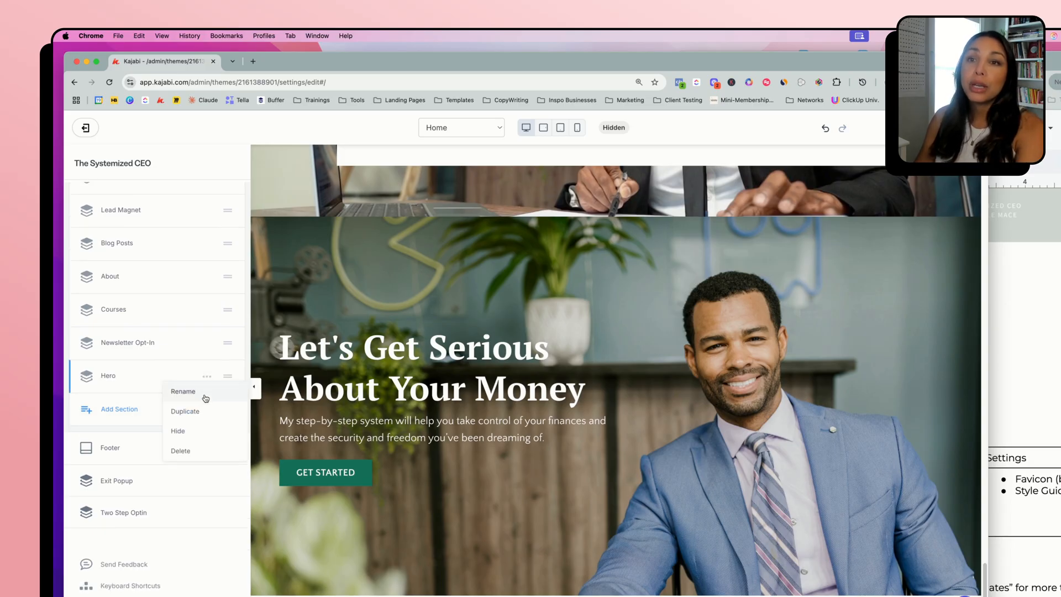
pyautogui.click(203, 394)
pyautogui.write('- ')
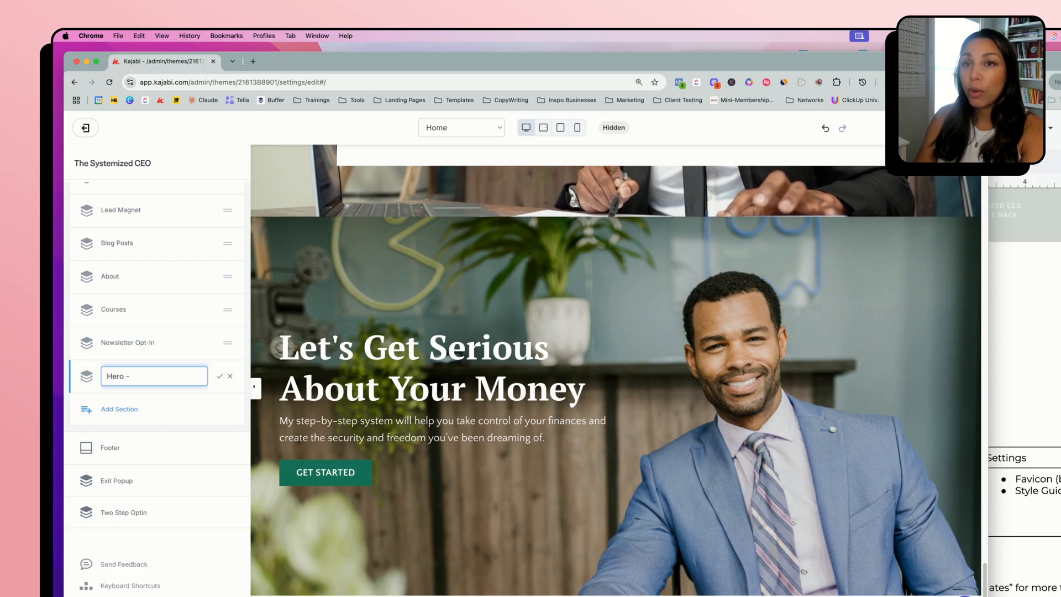
pyautogui.write('mobile')
pyautogui.press('Return')
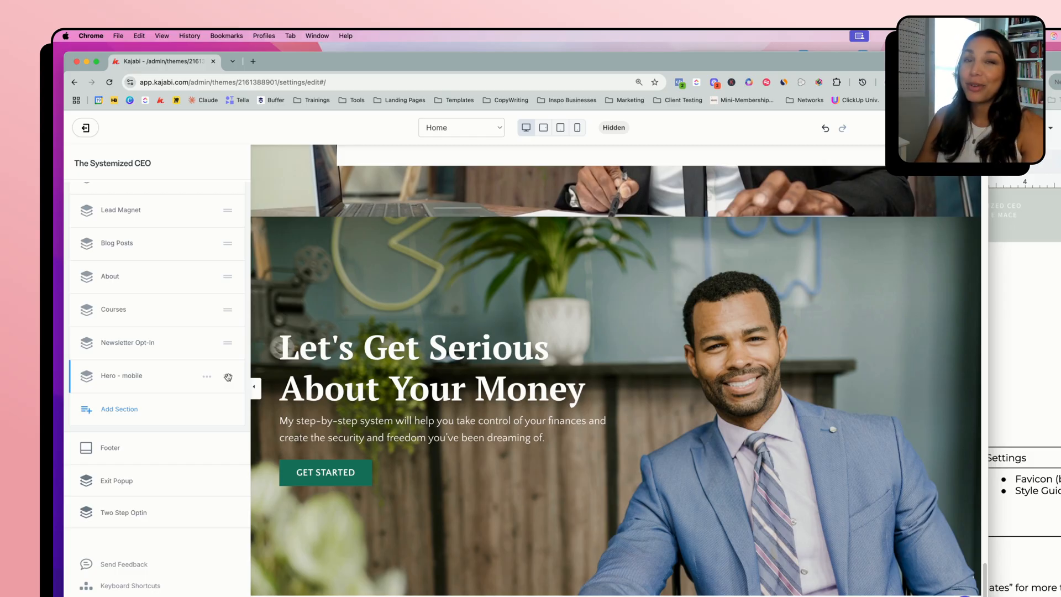
# Move the "Hero - mobile" section directly below Hero and check both heroes in the page preview
pyautogui.moveTo(228, 377); pyautogui.dragTo(227, 291)
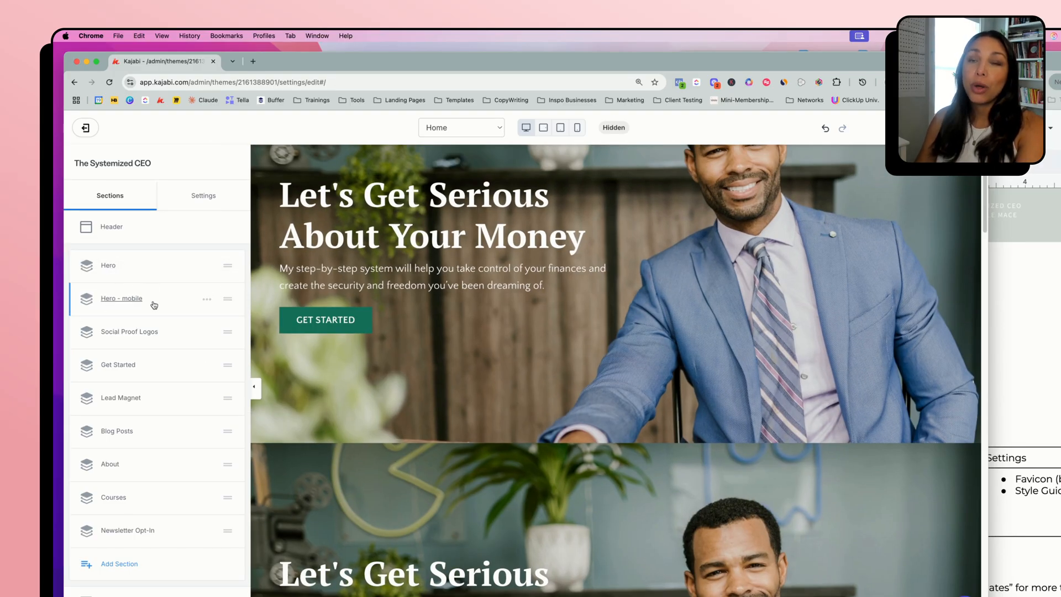
pyautogui.scroll(3, 599, 504)
pyautogui.scroll(-1, 600, 505)
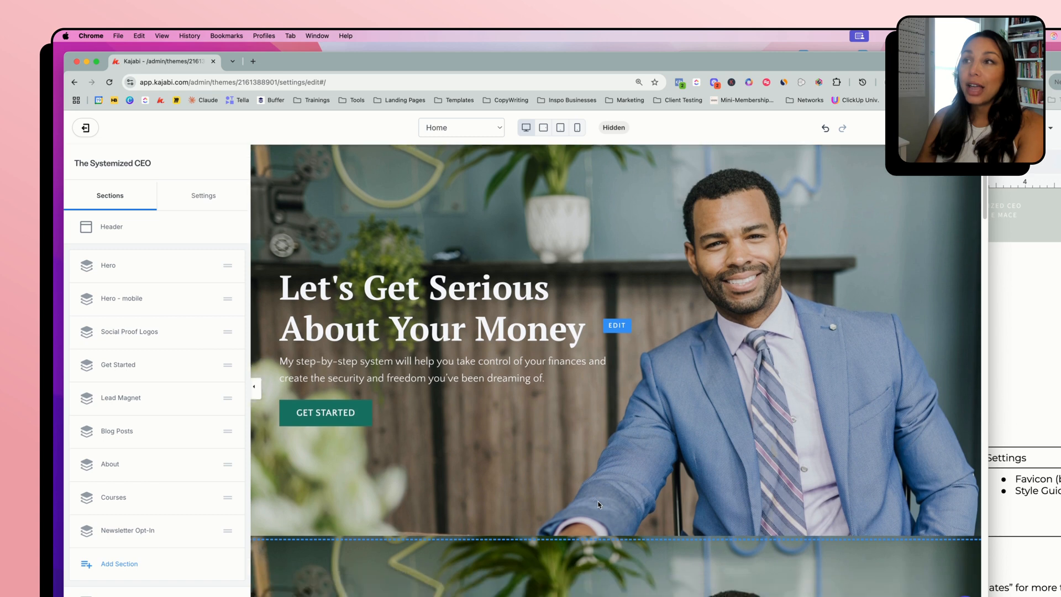
pyautogui.scroll(3, 599, 504)
pyautogui.scroll(-2, 598, 504)
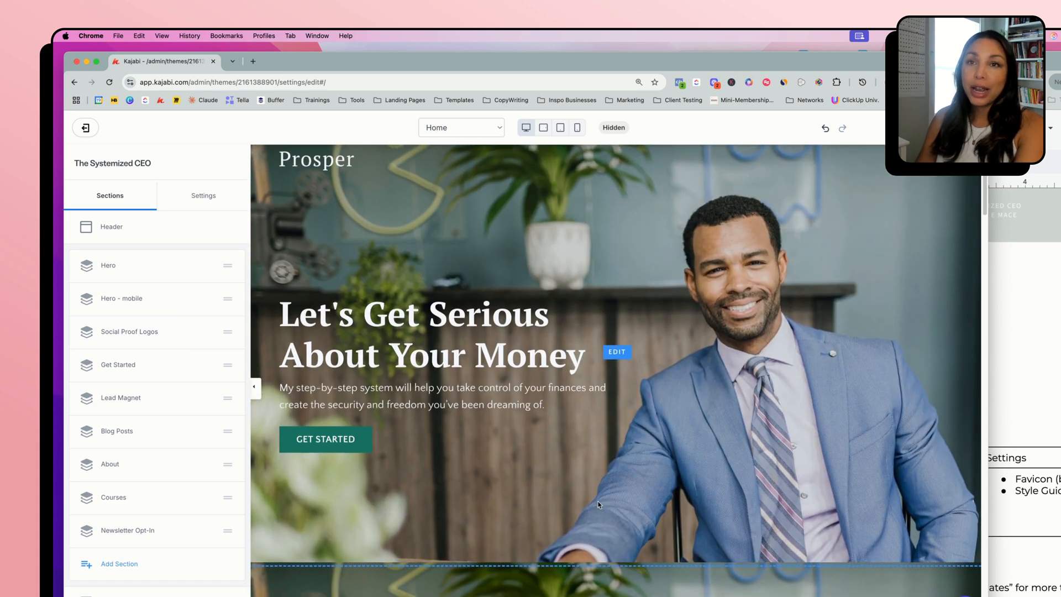
pyautogui.scroll(-1, 599, 504)
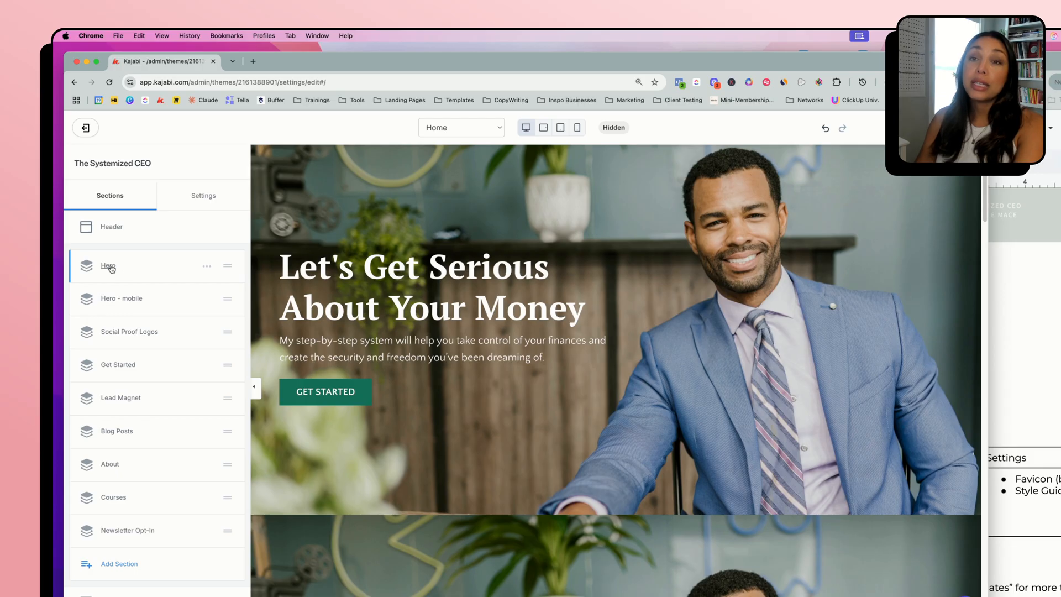
# Hide the original Hero section in its mobile layout and return to the section list
pyautogui.click(111, 268)
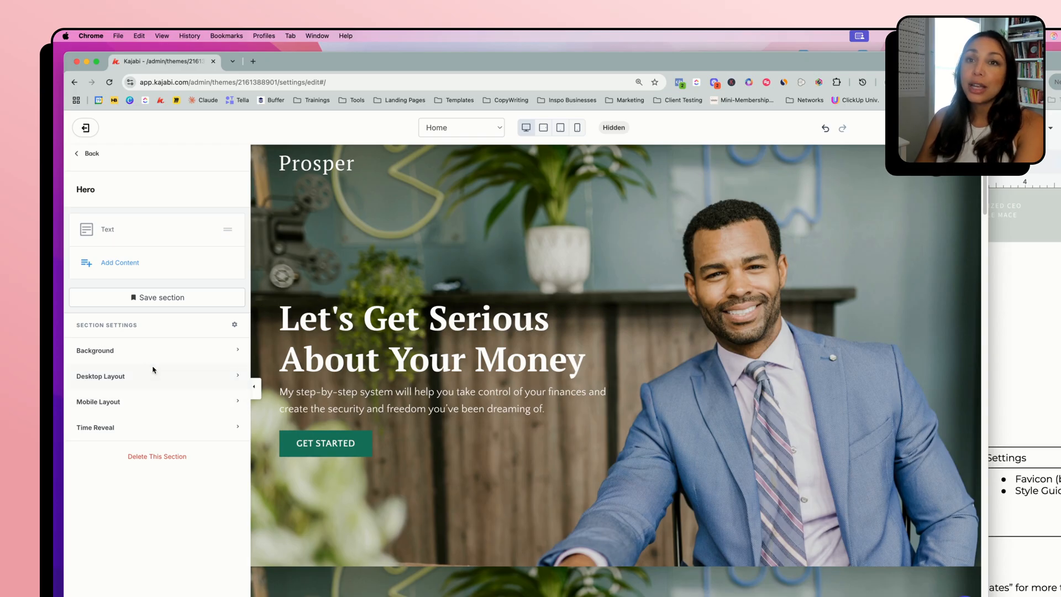
pyautogui.click(109, 402)
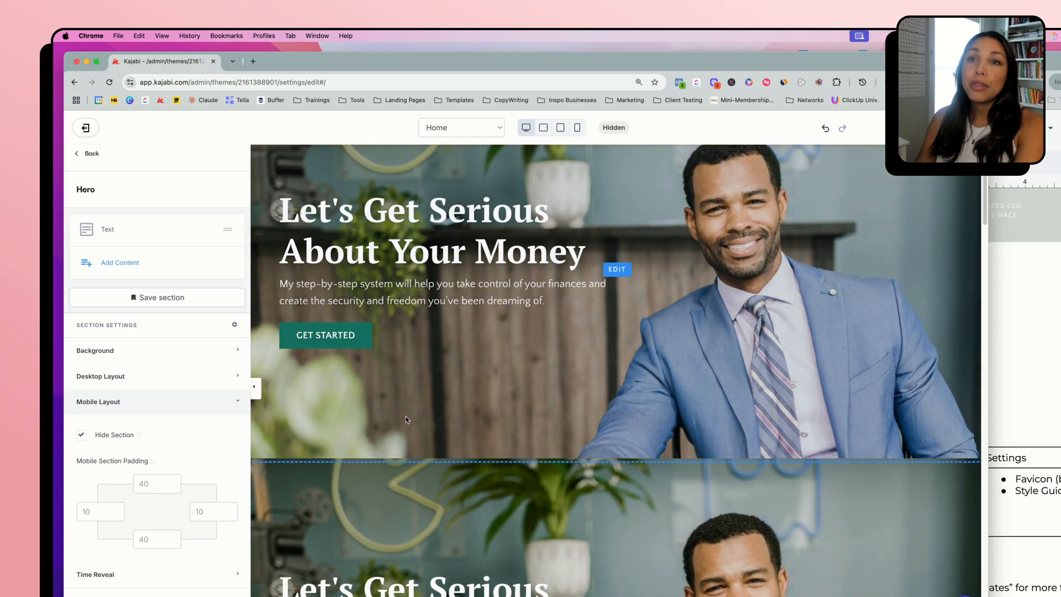
pyautogui.click(87, 159)
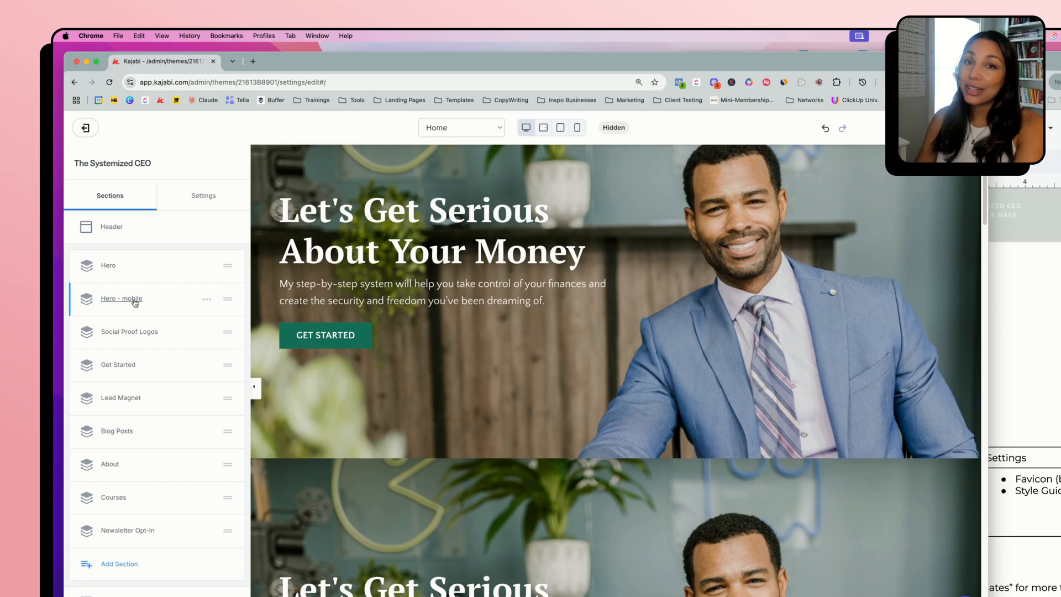
# Hide the "Hero - mobile" section in its desktop layout and switch back to the Website Kickstart document
pyautogui.click(132, 299)
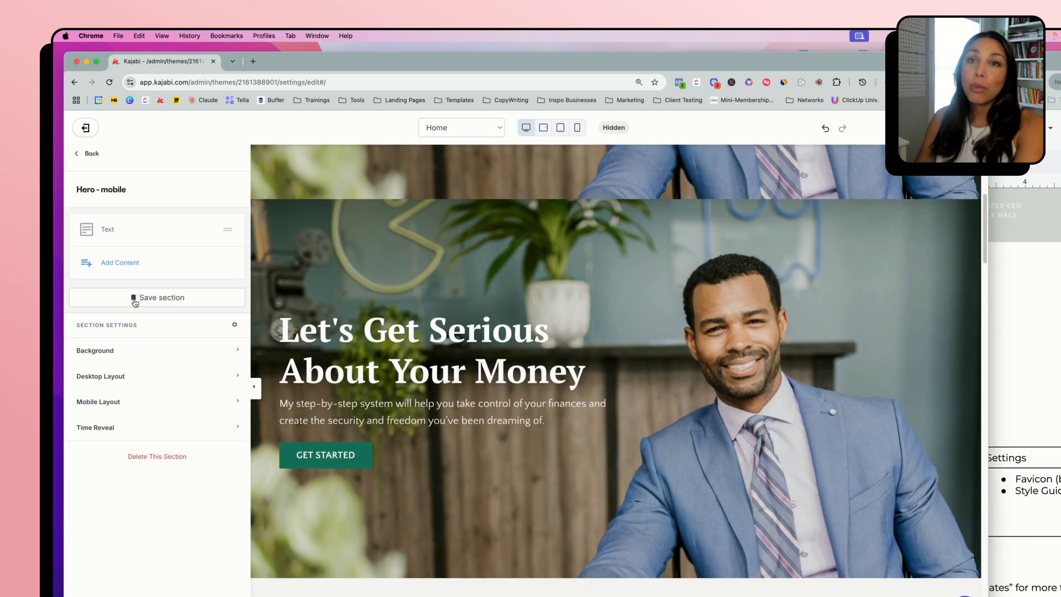
pyautogui.click(131, 381)
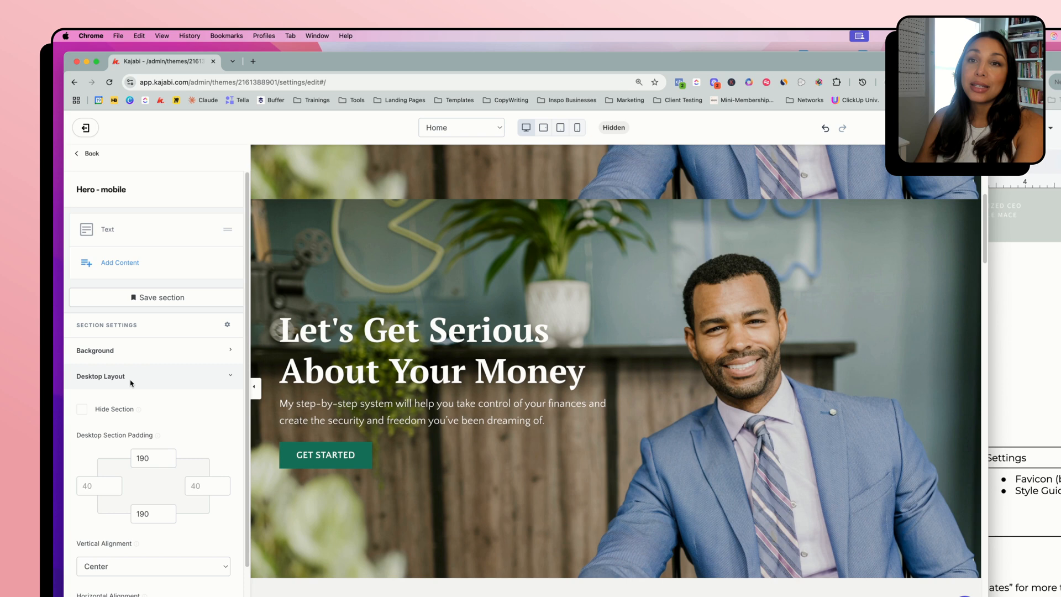
pyautogui.click(102, 412)
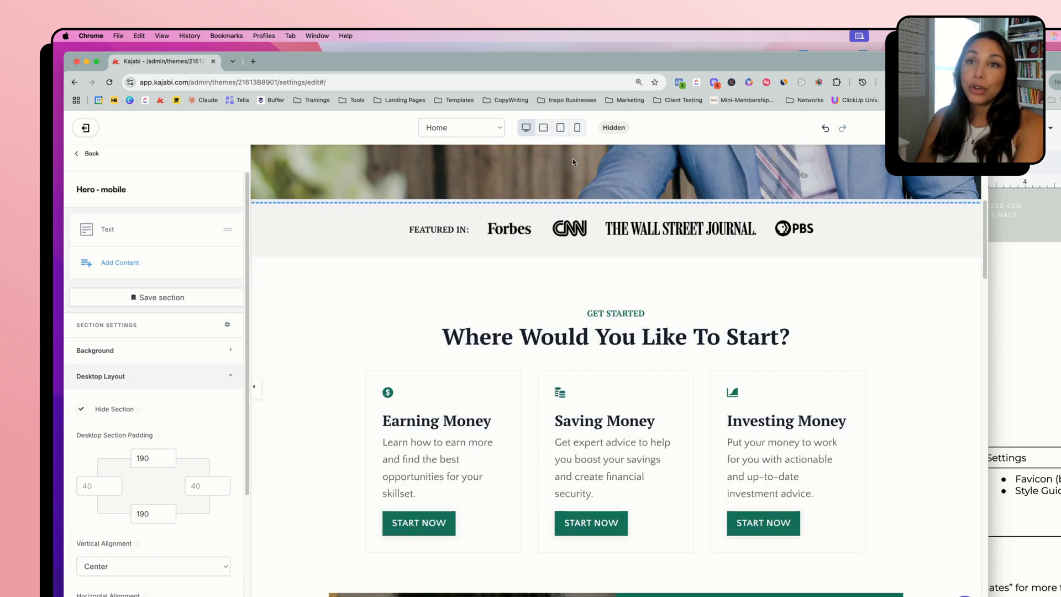
pyautogui.click(87, 156)
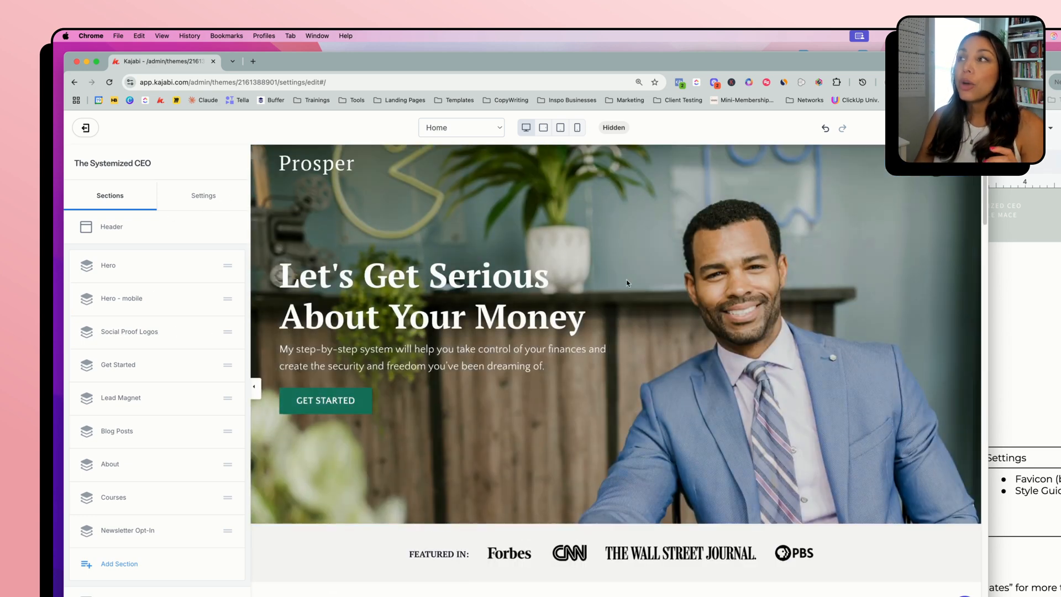
pyautogui.click(1026, 295)
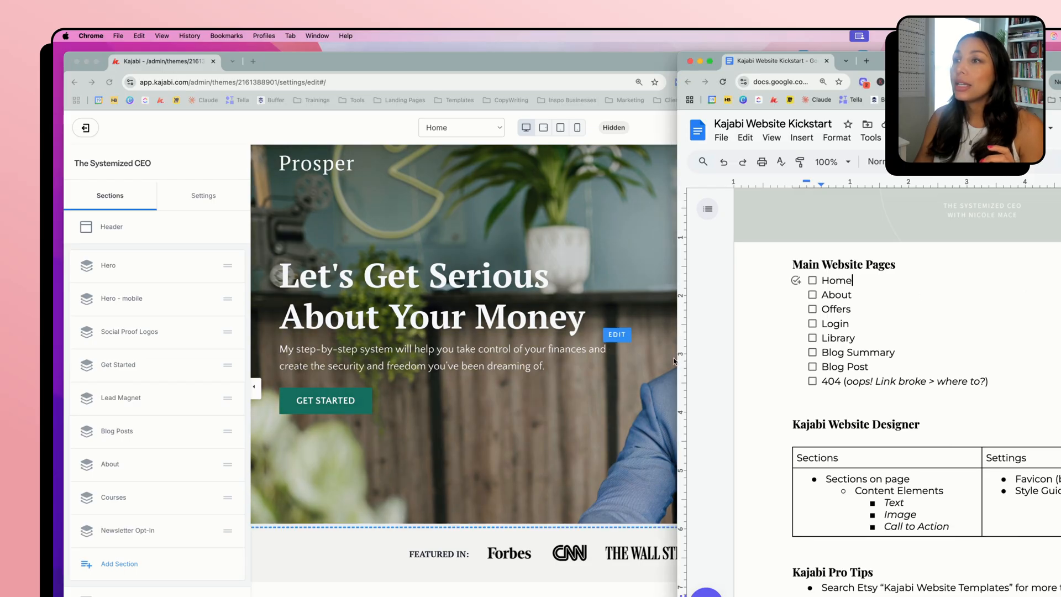
# Widen the Website Kickstart document window and review its website pages checklist and Kajabi Website Designer table
pyautogui.moveTo(675, 361); pyautogui.dragTo(340, 335)
pyautogui.scroll(3, 687, 376)
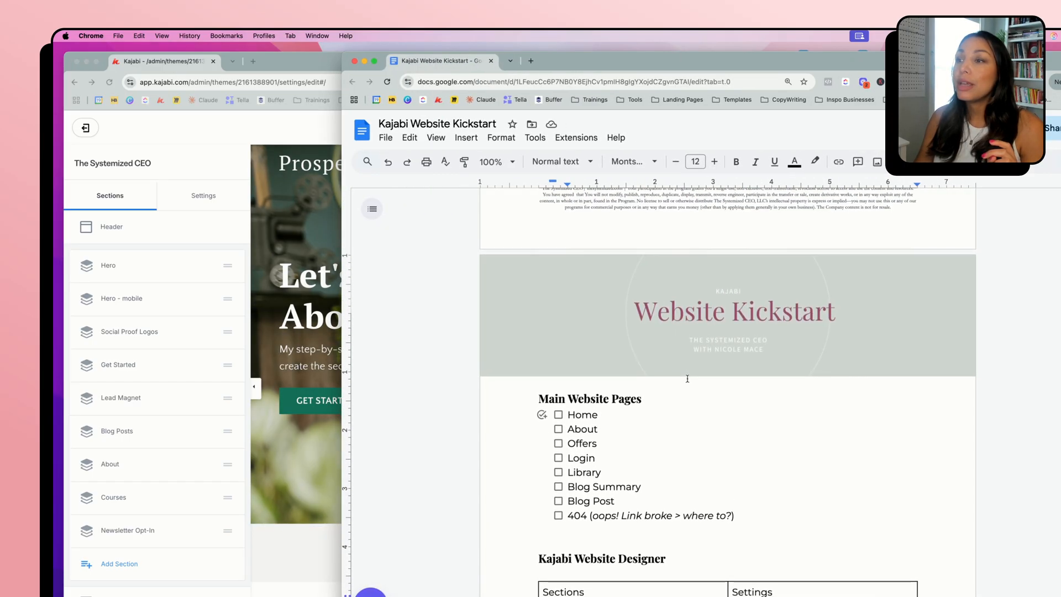
pyautogui.scroll(-5, 688, 378)
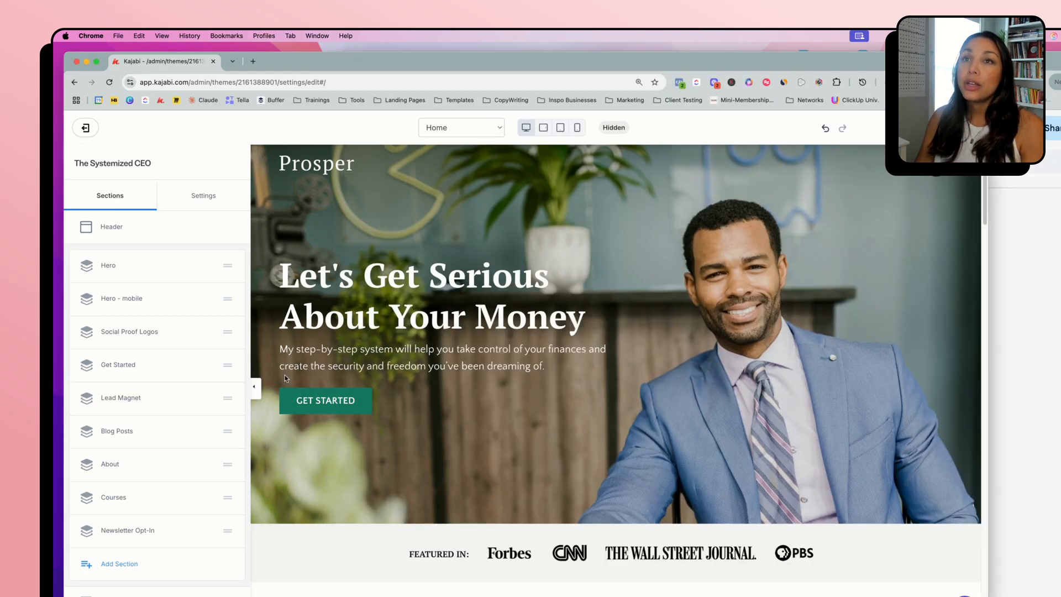
# Switch back to the Kajabi editor, view the Favicon image source options in the theme settings, and return to the settings list
pyautogui.click(293, 400)
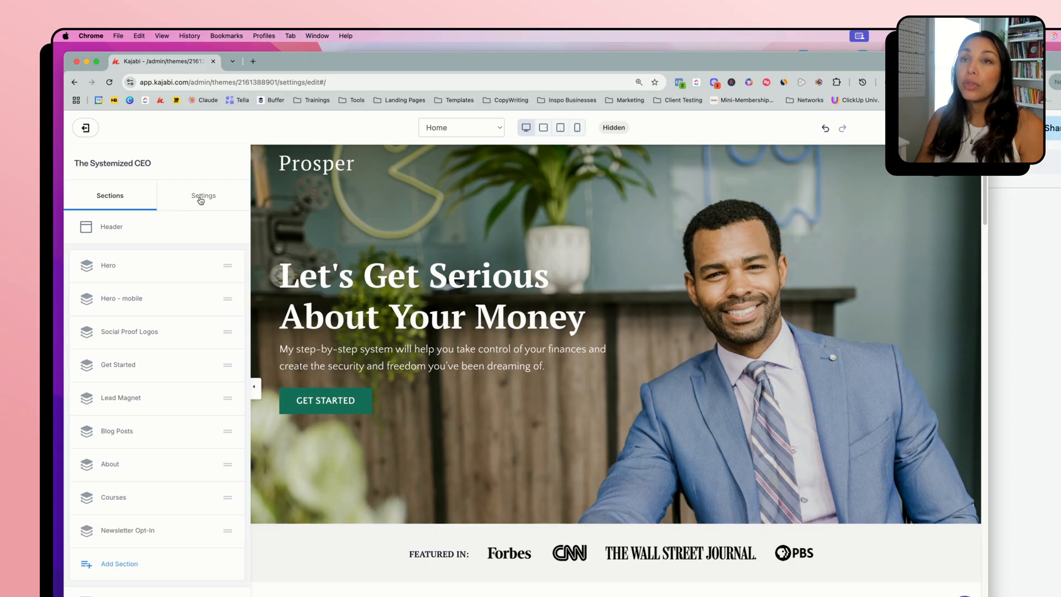
pyautogui.click(200, 201)
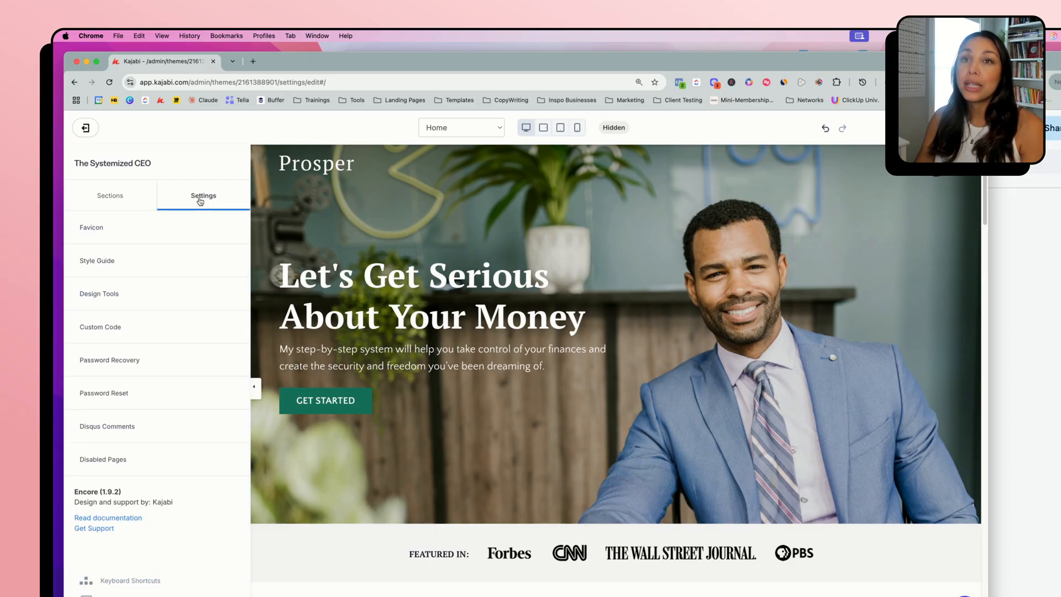
pyautogui.click(93, 228)
pyautogui.click(150, 342)
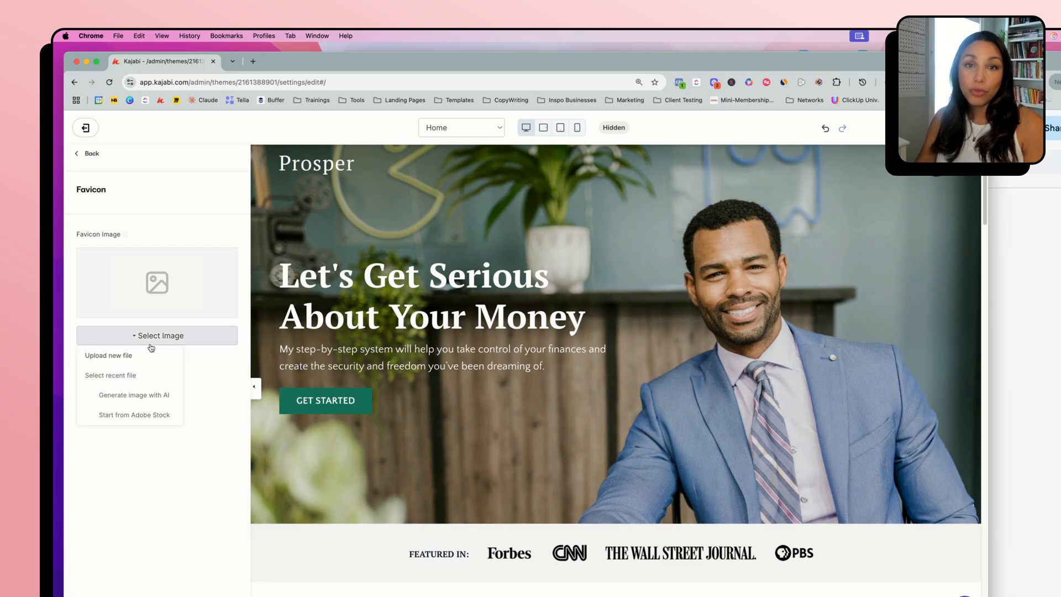
pyautogui.click(87, 152)
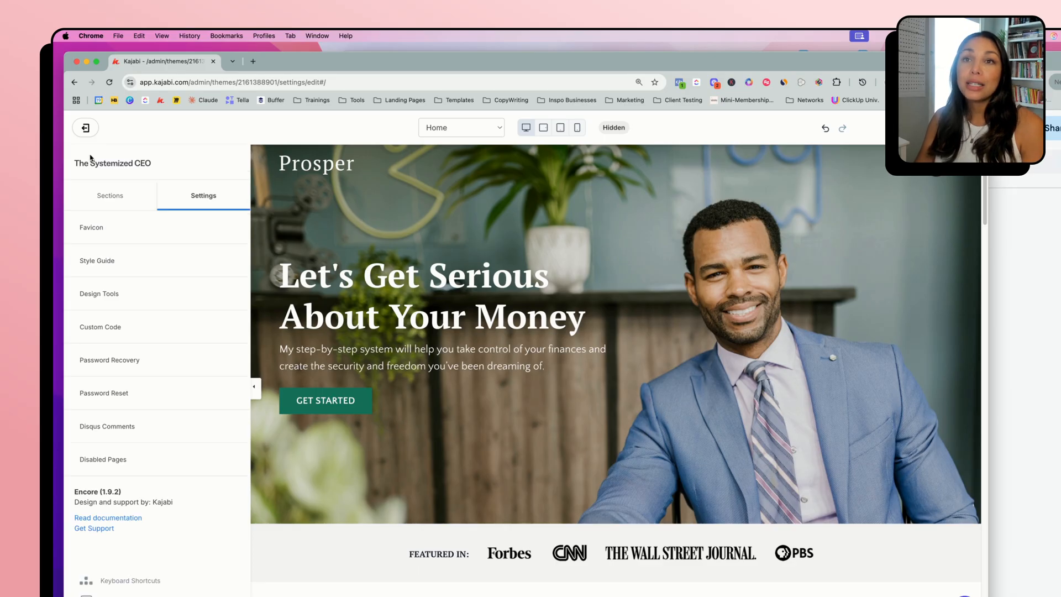
# Open the Style Guide and examine the page background color picker and background image options without changing them
pyautogui.click(89, 268)
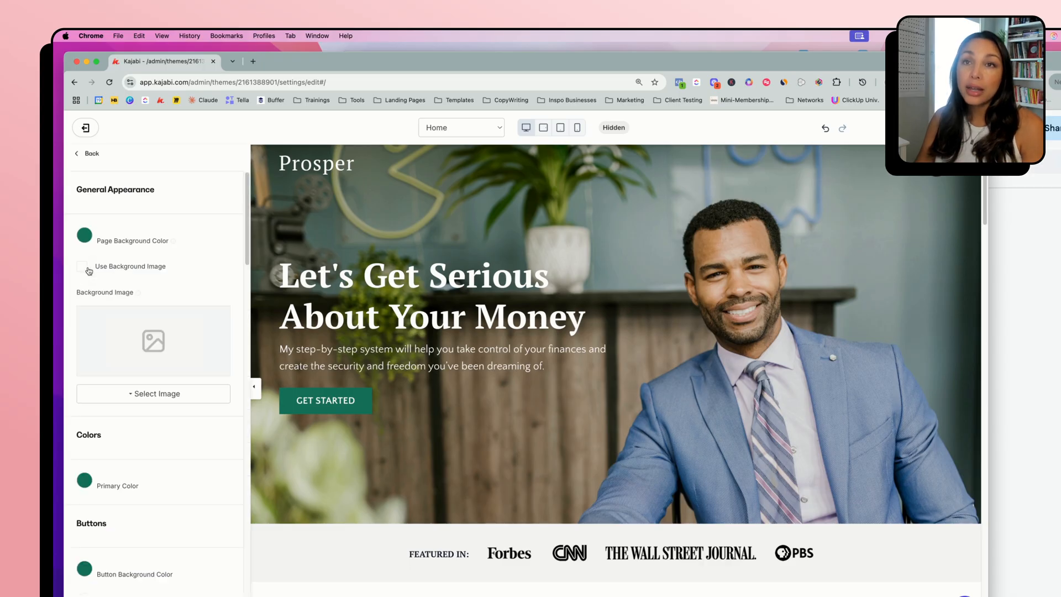
pyautogui.click(84, 236)
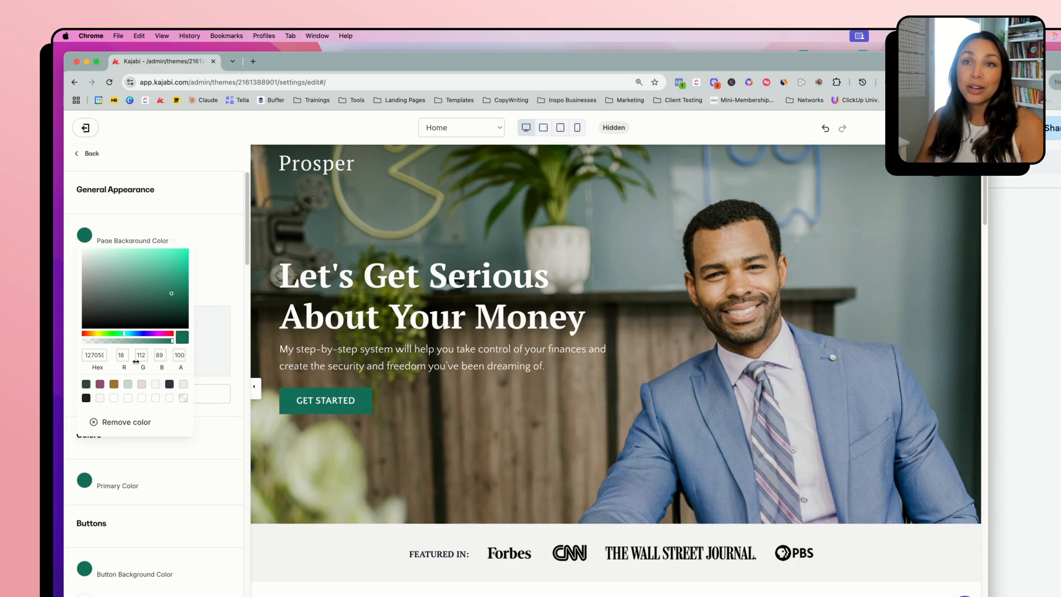
pyautogui.click(223, 257)
pyautogui.scroll(-3, 92, 249)
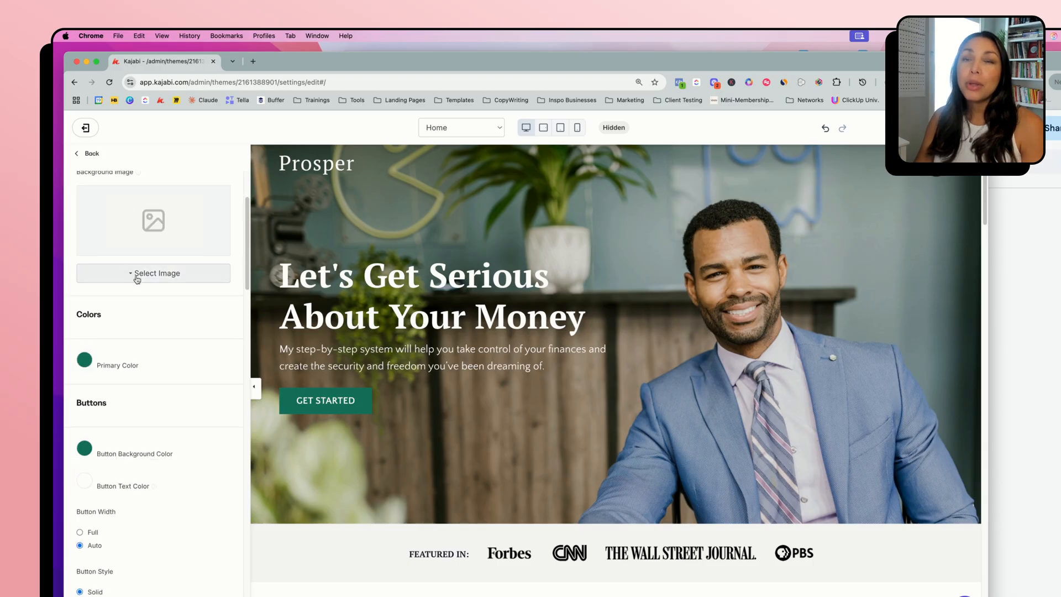
pyautogui.scroll(2, 155, 260)
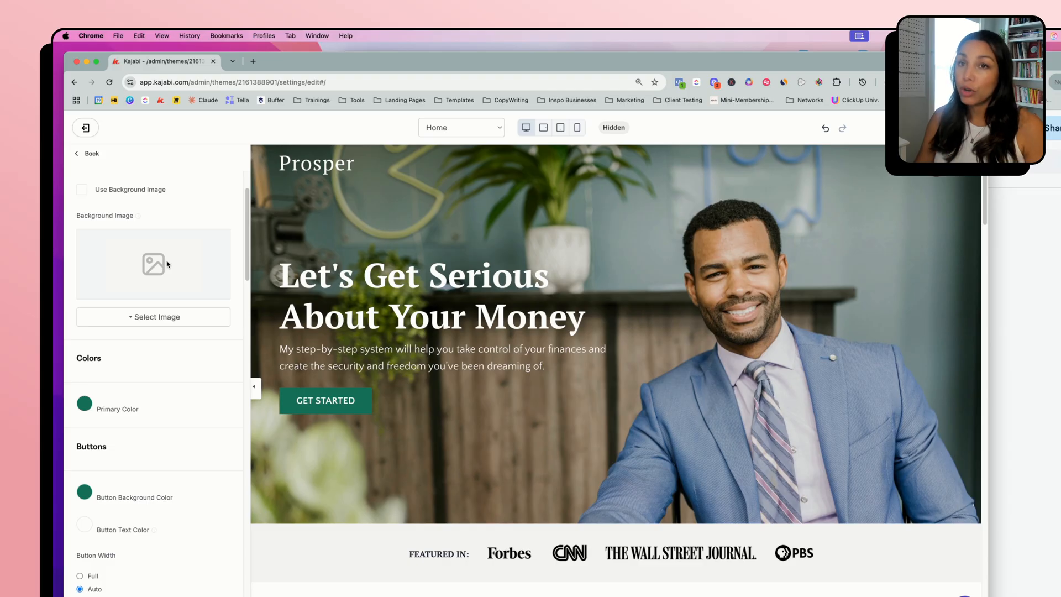
# Set the Style Guide's button border radius to 40
pyautogui.scroll(-3, 144, 265)
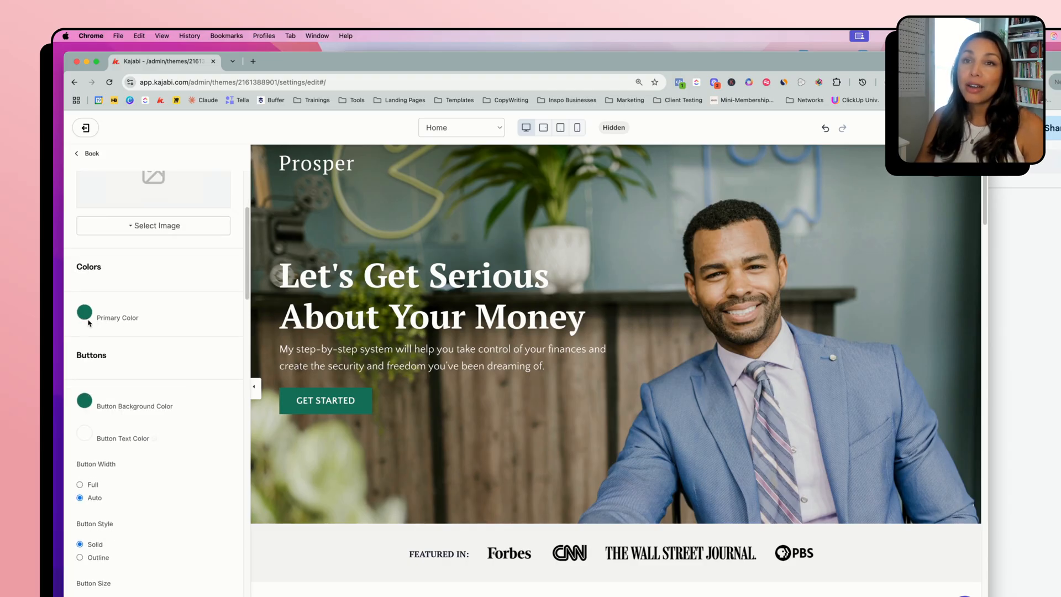
pyautogui.scroll(-4, 153, 373)
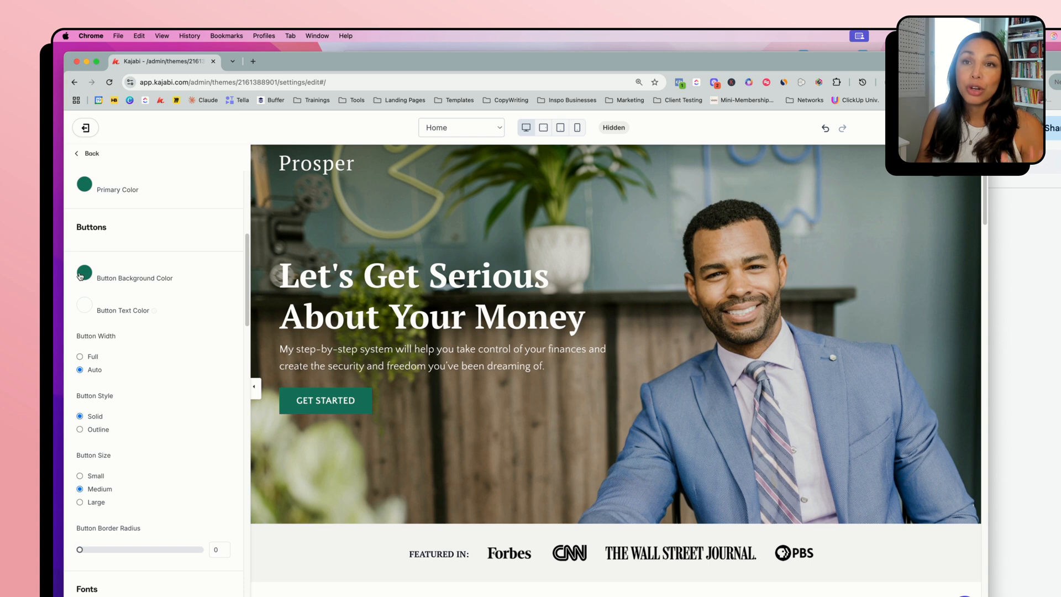
pyautogui.scroll(-2, 171, 359)
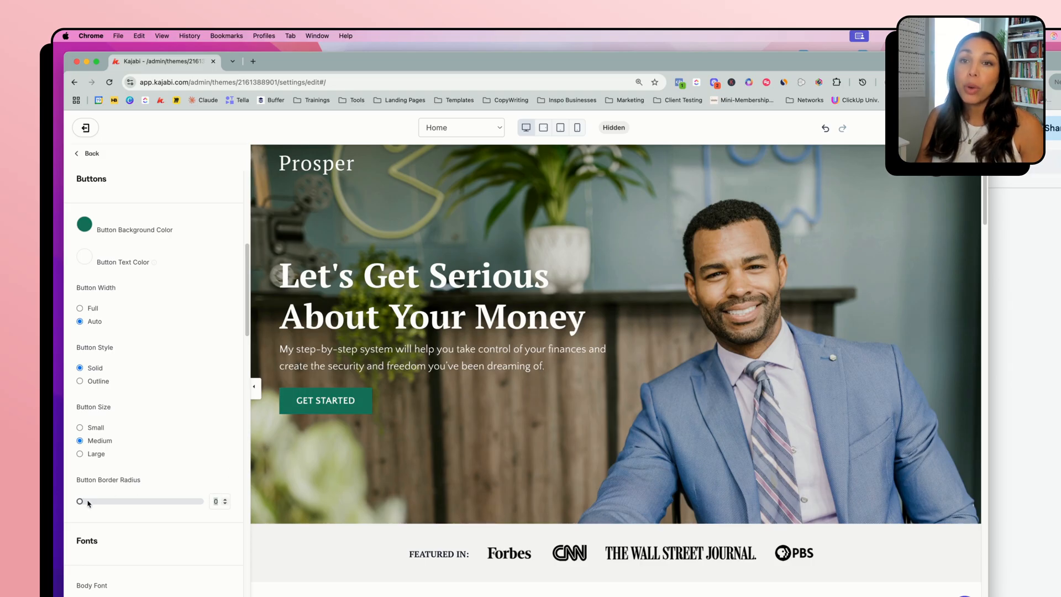
pyautogui.moveTo(80, 502); pyautogui.dragTo(130, 502)
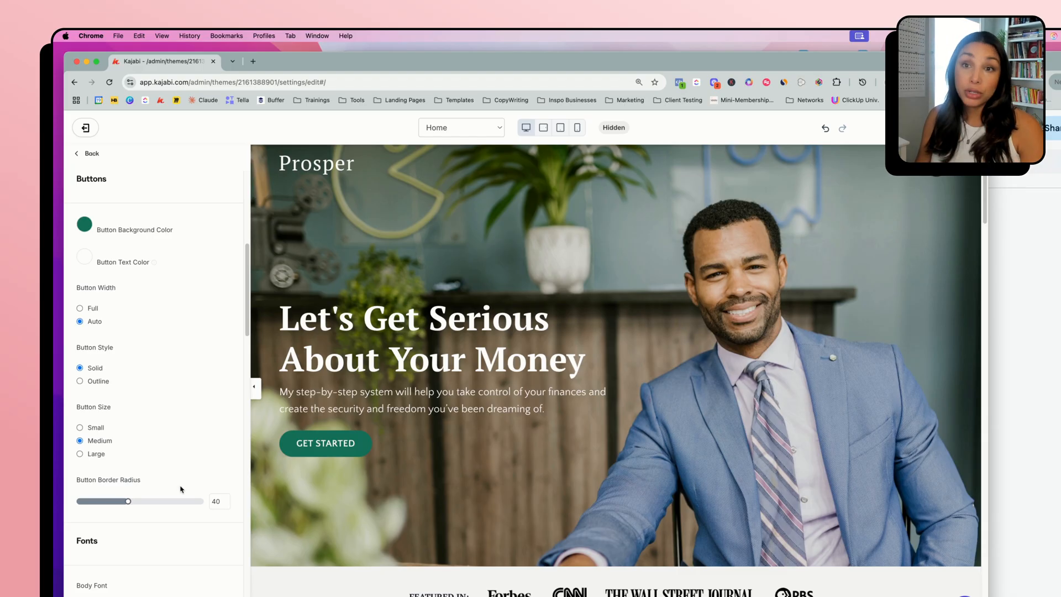
# Set the heading font weight to Normal in the Style Guide's font settings
pyautogui.scroll(-8, 180, 489)
pyautogui.scroll(-3, 176, 497)
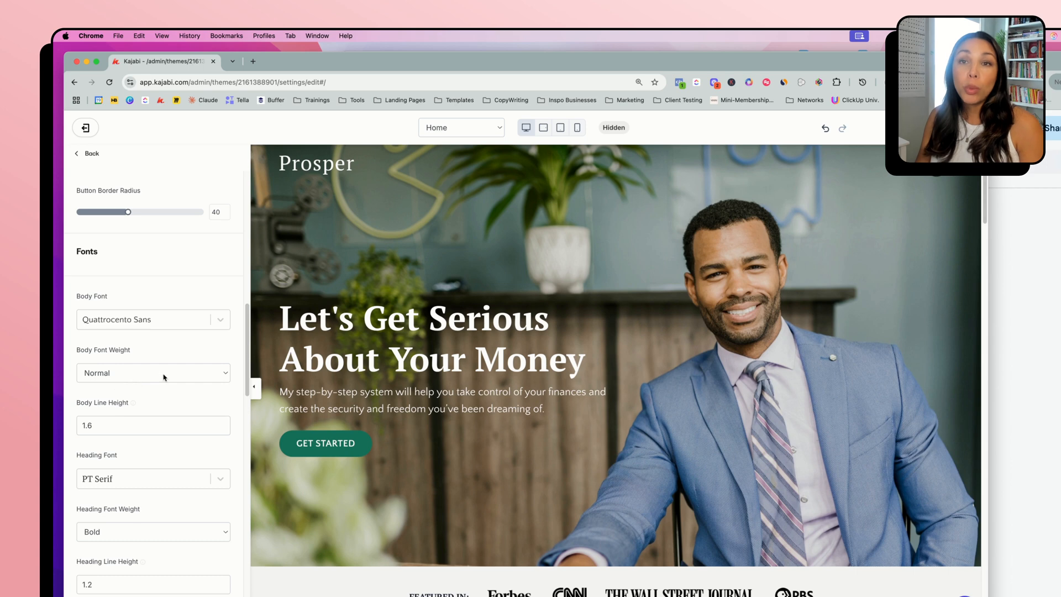
pyautogui.scroll(-3, 165, 387)
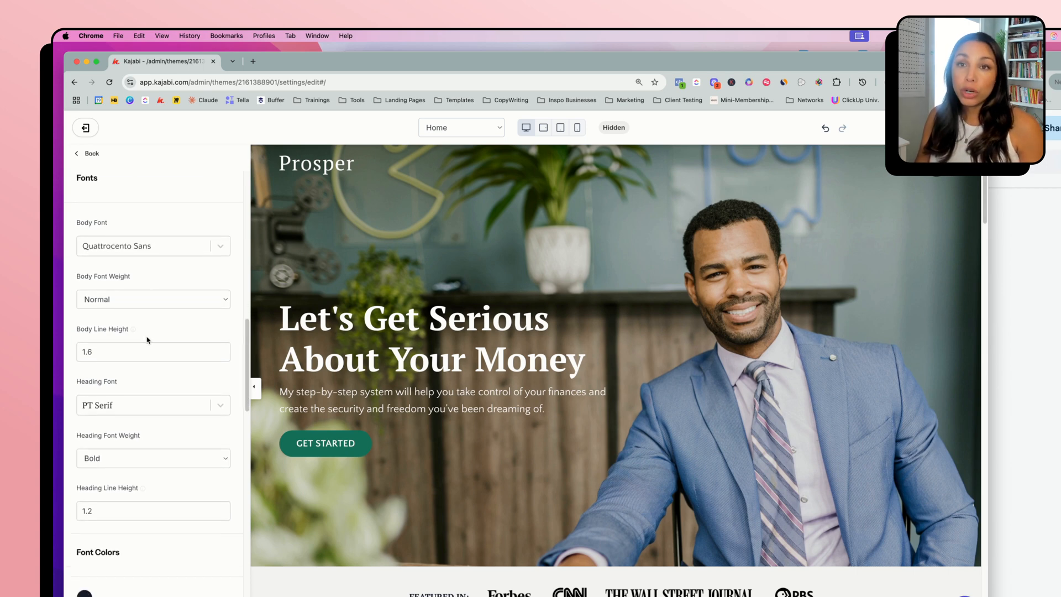
pyautogui.scroll(-3, 156, 381)
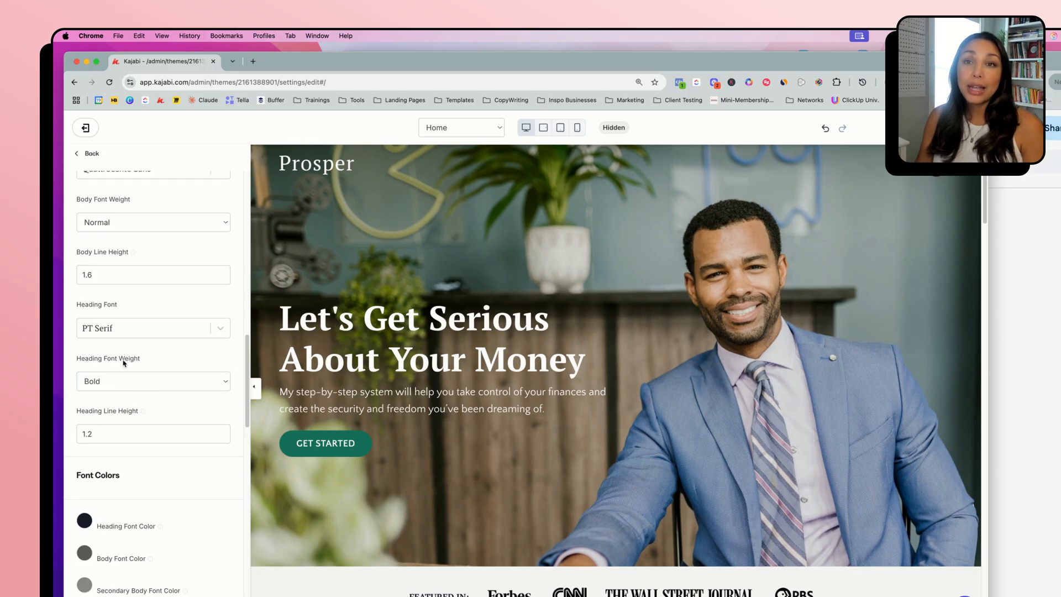
pyautogui.click(126, 386)
pyautogui.click(160, 369)
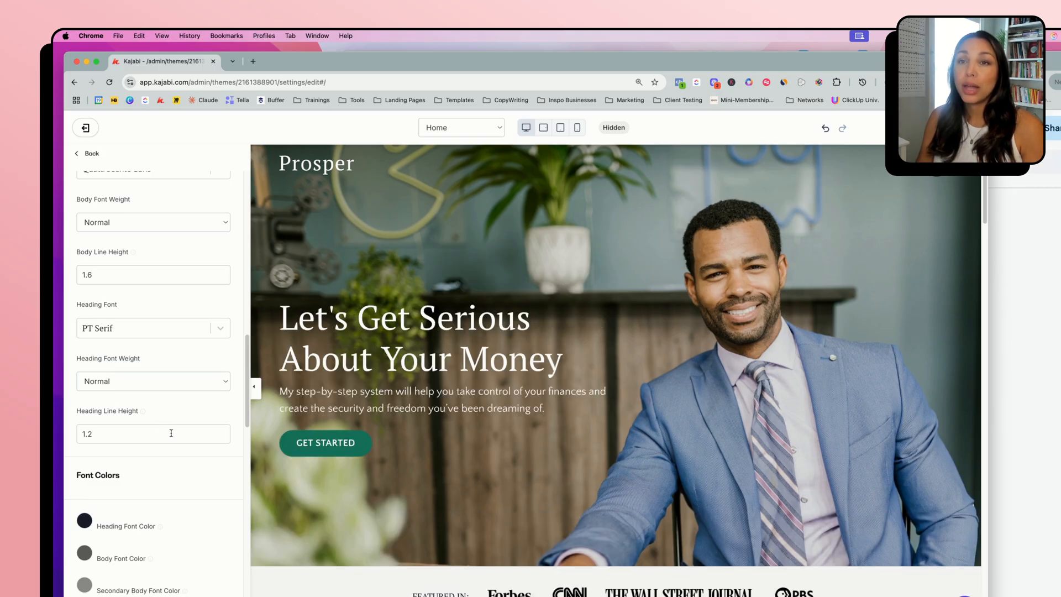
# View the heading font color picker under Font Colors, close it unchanged, and return to the settings list
pyautogui.scroll(-1, 172, 428)
pyautogui.scroll(-3, 171, 428)
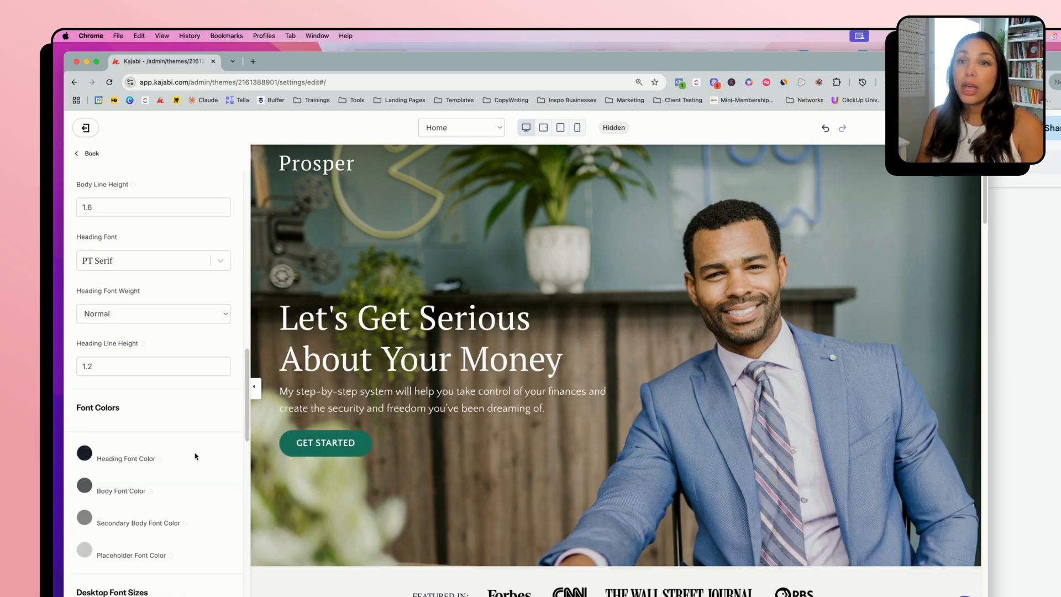
pyautogui.click(85, 454)
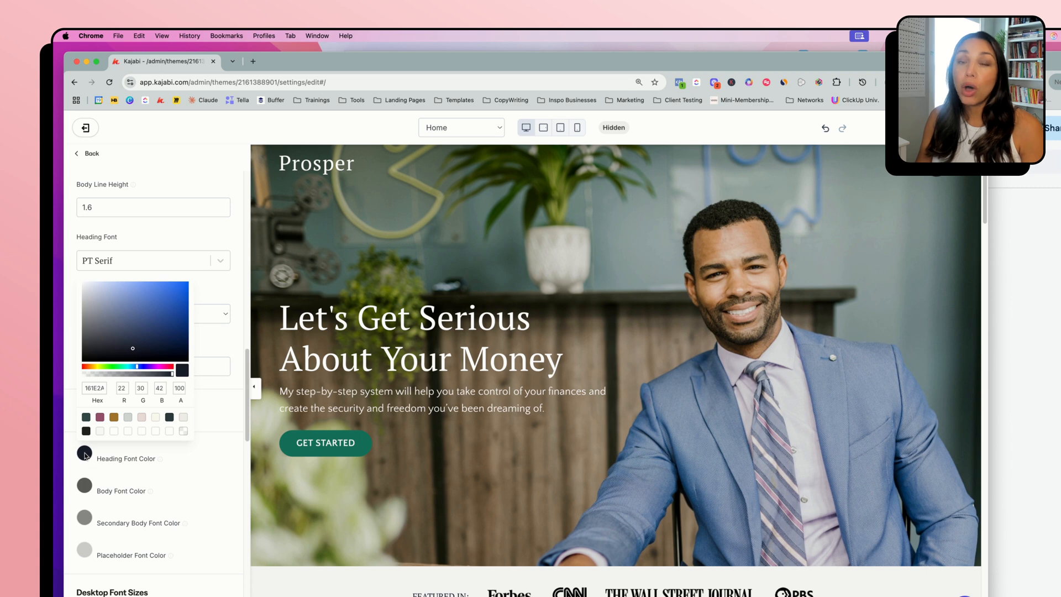
pyautogui.click(209, 420)
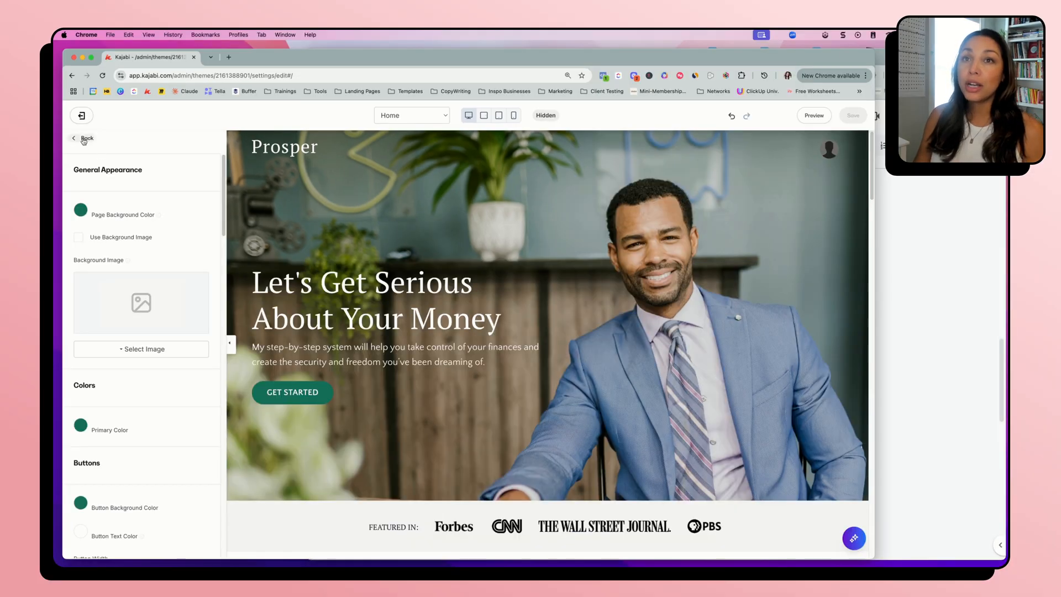
pyautogui.click(87, 139)
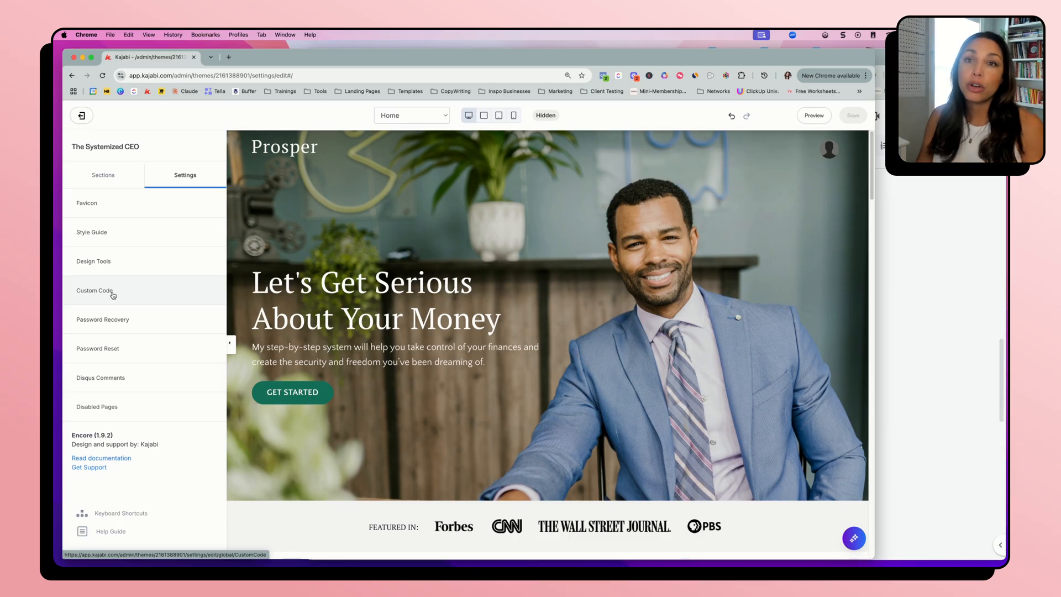
# Open the Custom Code settings, read through the existing custom CSS, and leave without editing it
pyautogui.click(112, 296)
pyautogui.moveTo(213, 272); pyautogui.dragTo(208, 476)
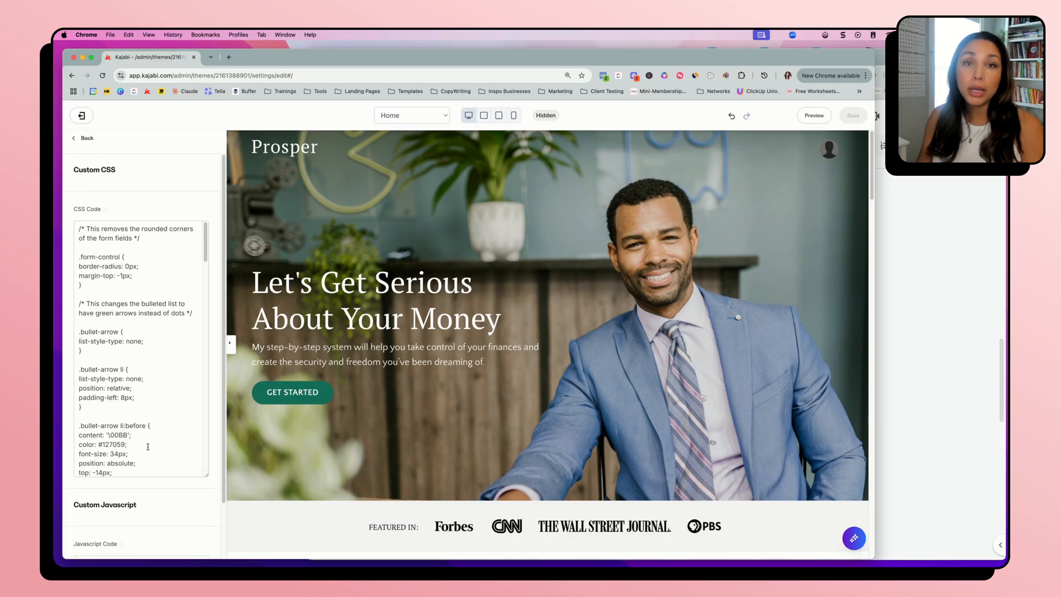
pyautogui.scroll(-1, 134, 427)
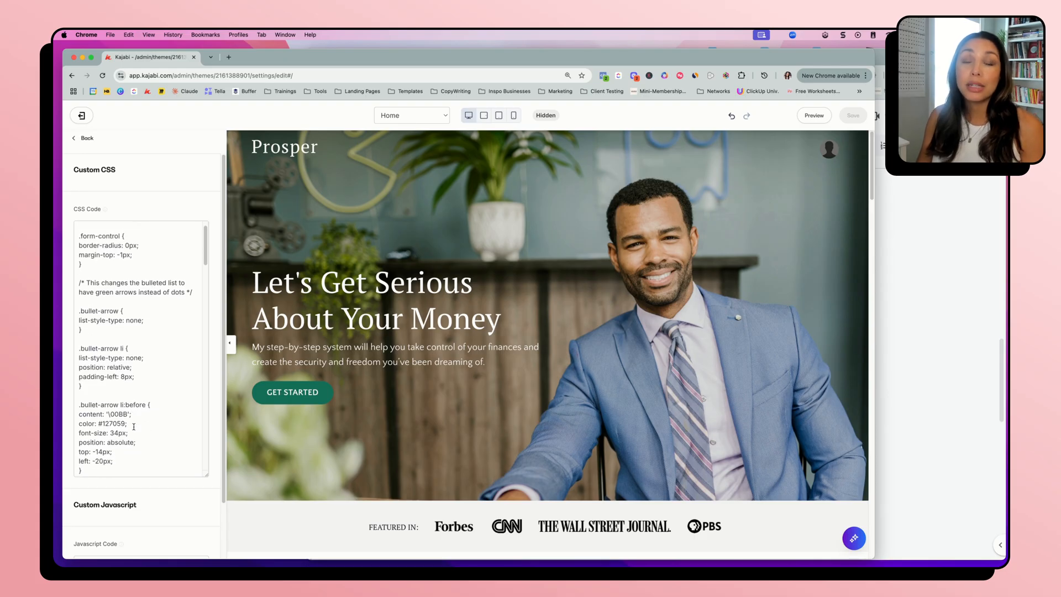
pyautogui.scroll(1, 133, 427)
pyautogui.click(84, 138)
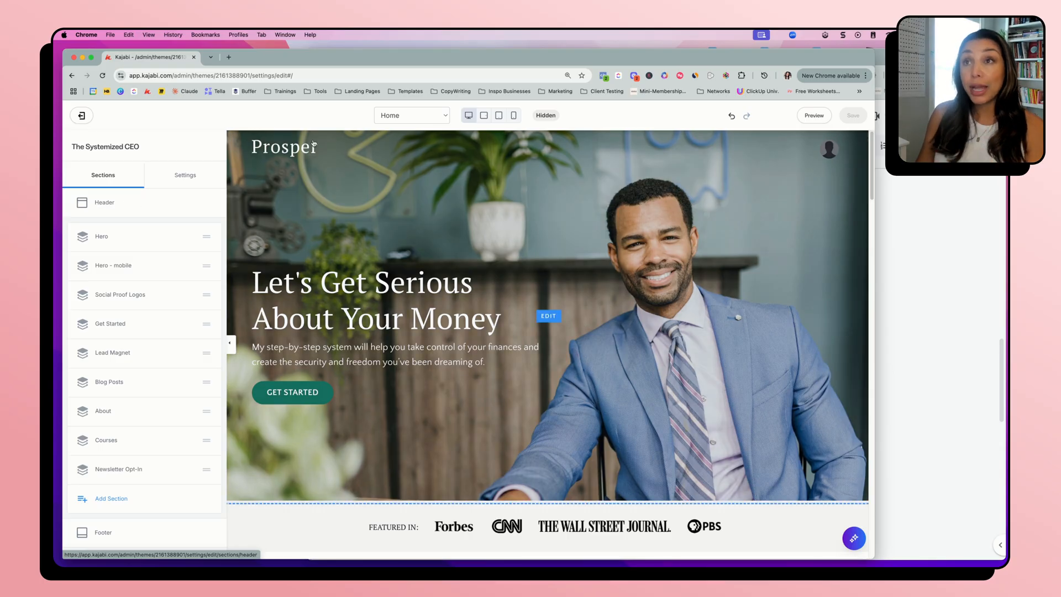
# Look through the template's page list, stay on Home, and open the Header section's settings
pyautogui.click(424, 115)
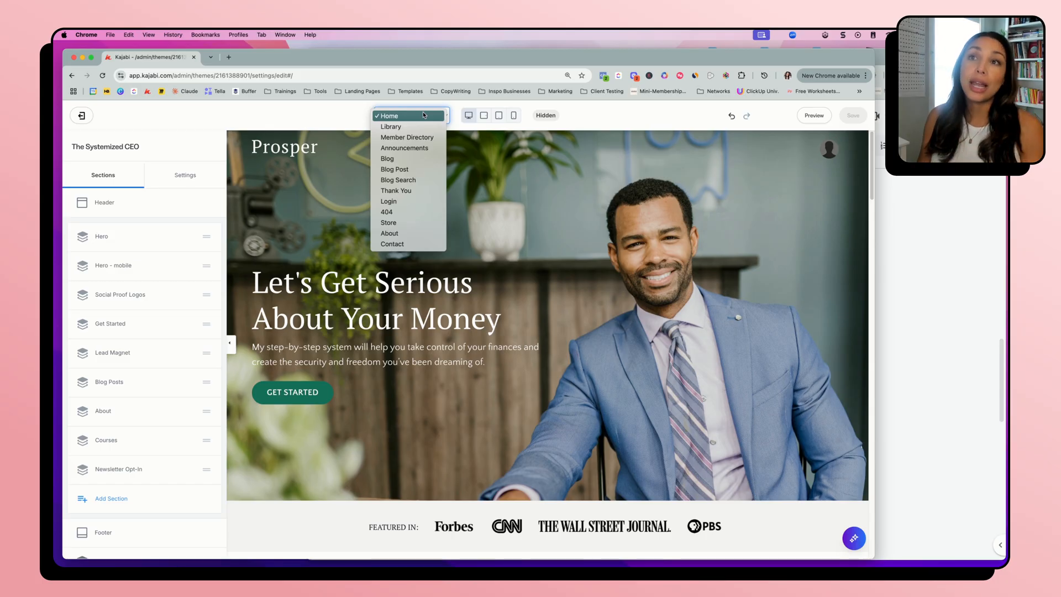
pyautogui.click(308, 118)
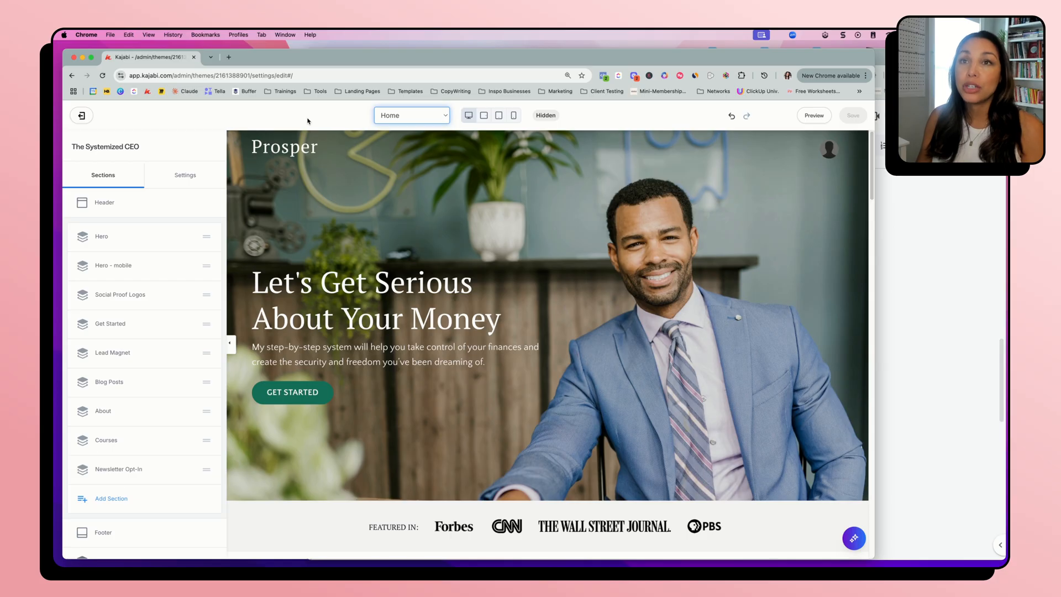
pyautogui.click(103, 202)
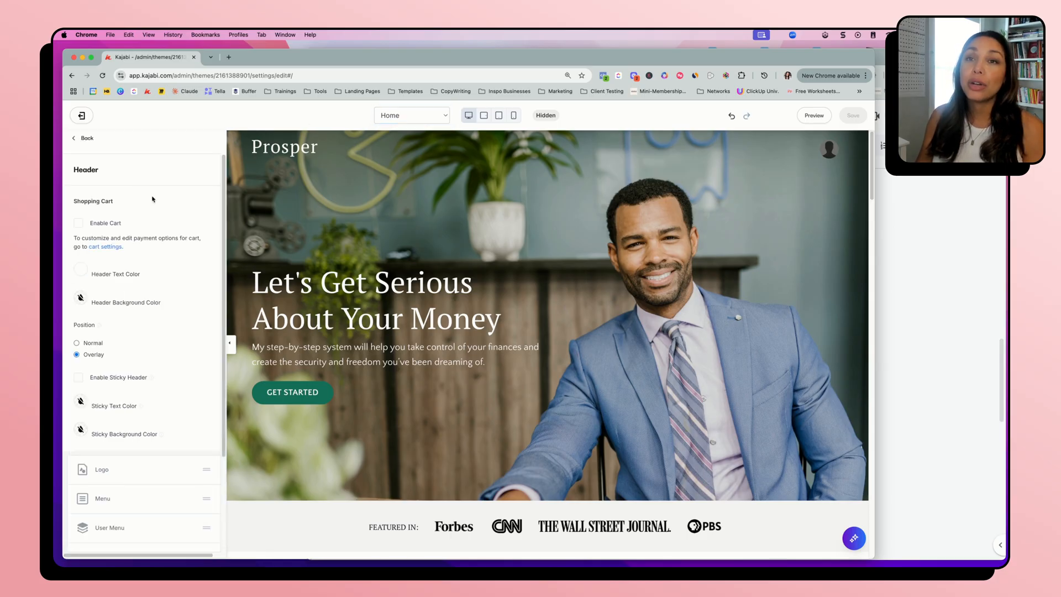
pyautogui.scroll(-1, 147, 271)
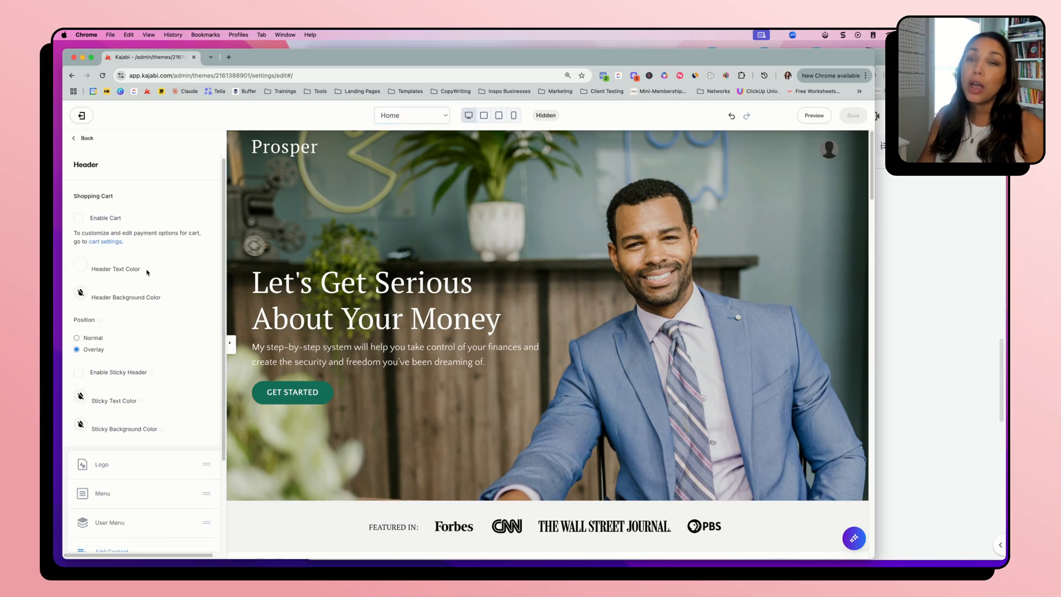
# Try out the header's shopping cart by enabling it and saving the page, and disable the cart again
pyautogui.click(79, 219)
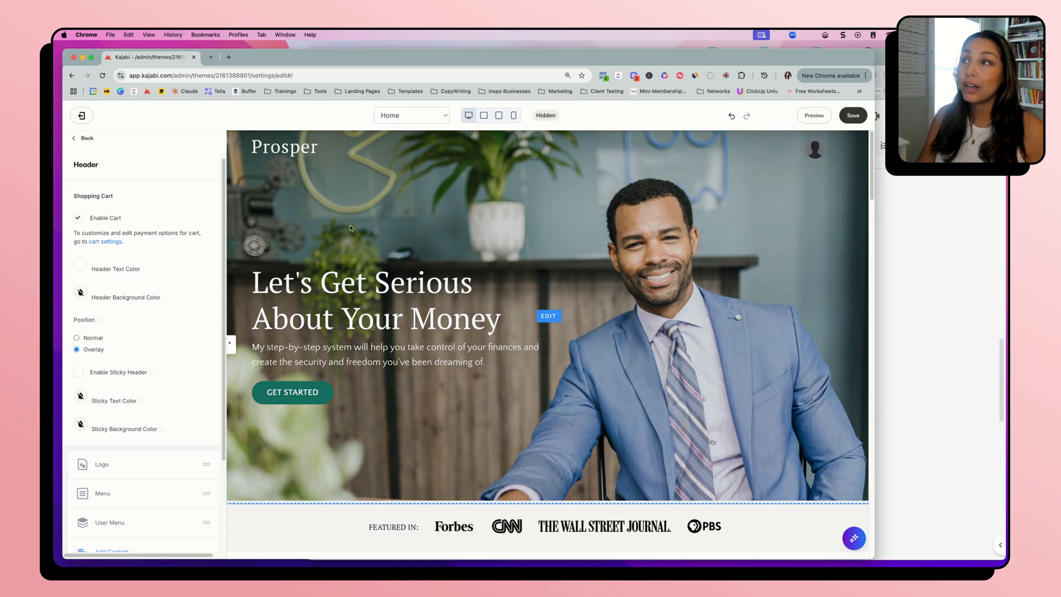
pyautogui.click(855, 116)
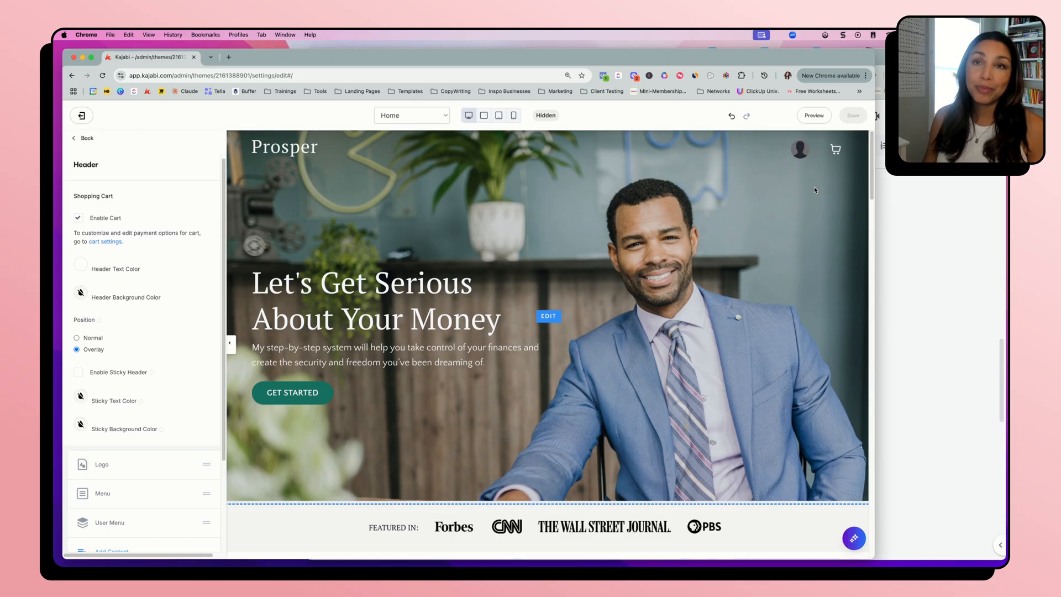
pyautogui.click(79, 219)
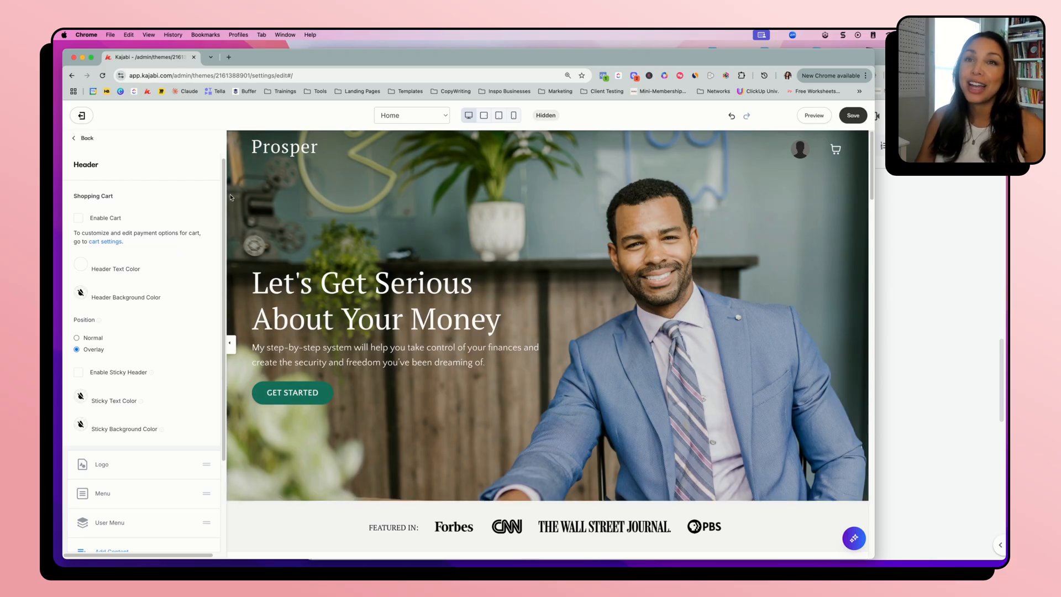
# Examine the header's color, position and sticky header options and its Logo, Menu and User Menu elements
pyautogui.scroll(-1, 137, 248)
pyautogui.scroll(-1, 137, 247)
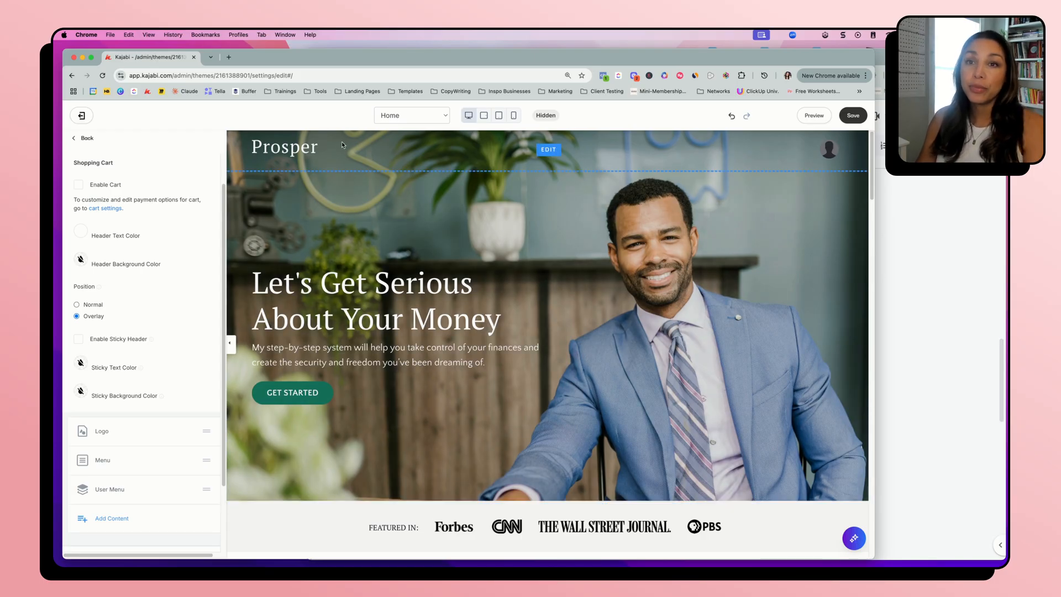
pyautogui.scroll(-1, 107, 384)
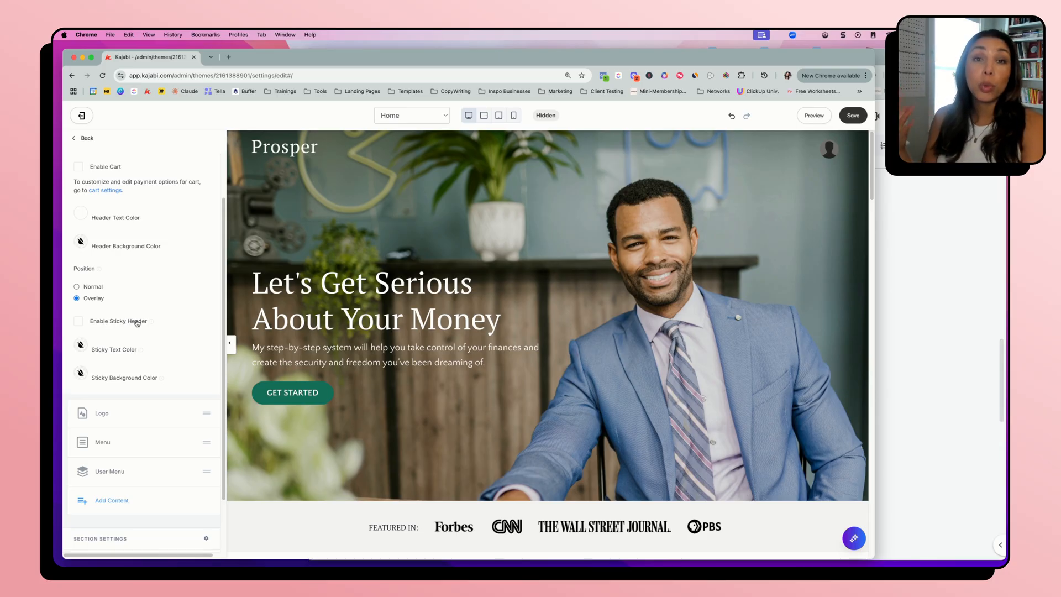
pyautogui.scroll(-3, 150, 365)
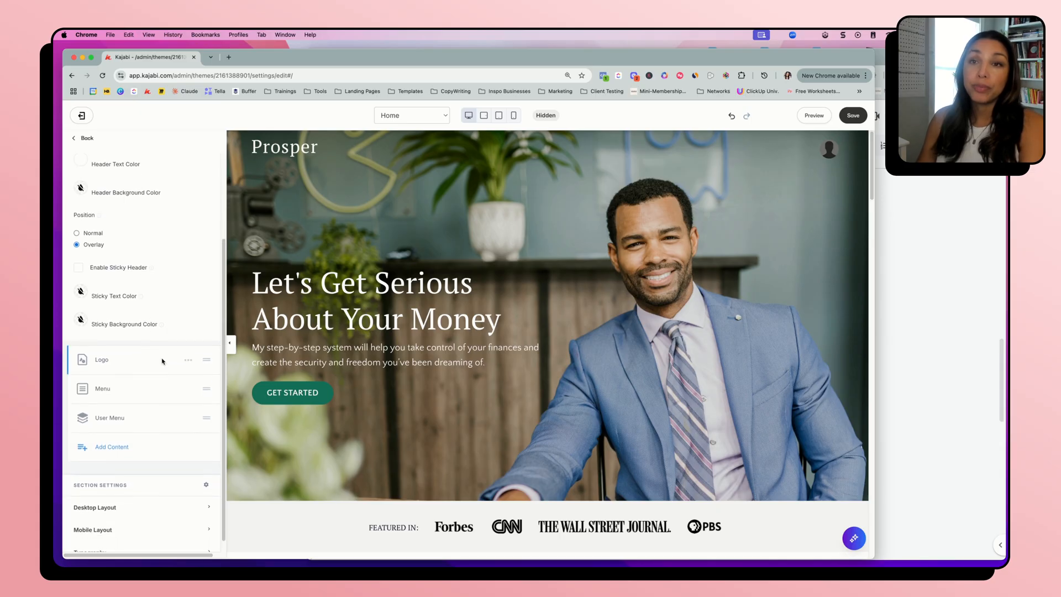
# Open the header's Logo element and look through the options for selecting a logo image without choosing one
pyautogui.scroll(-1, 162, 361)
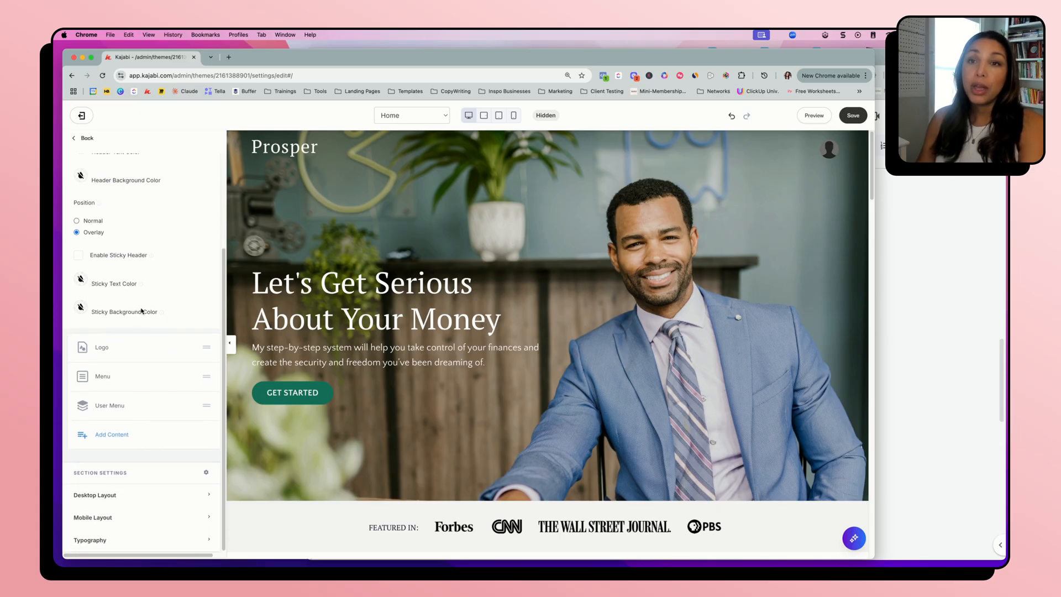
pyautogui.click(103, 348)
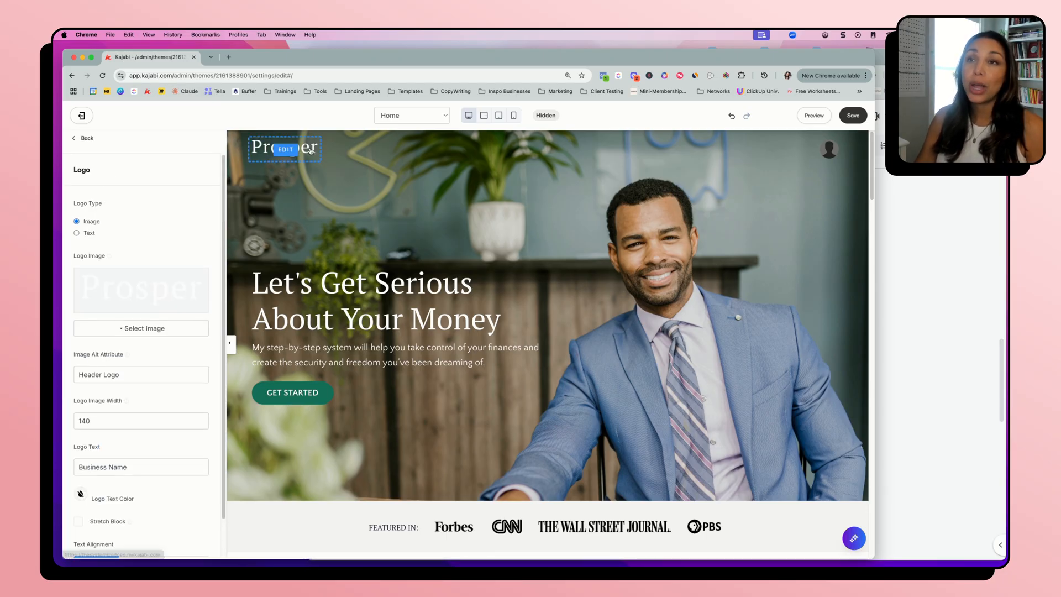
pyautogui.click(116, 330)
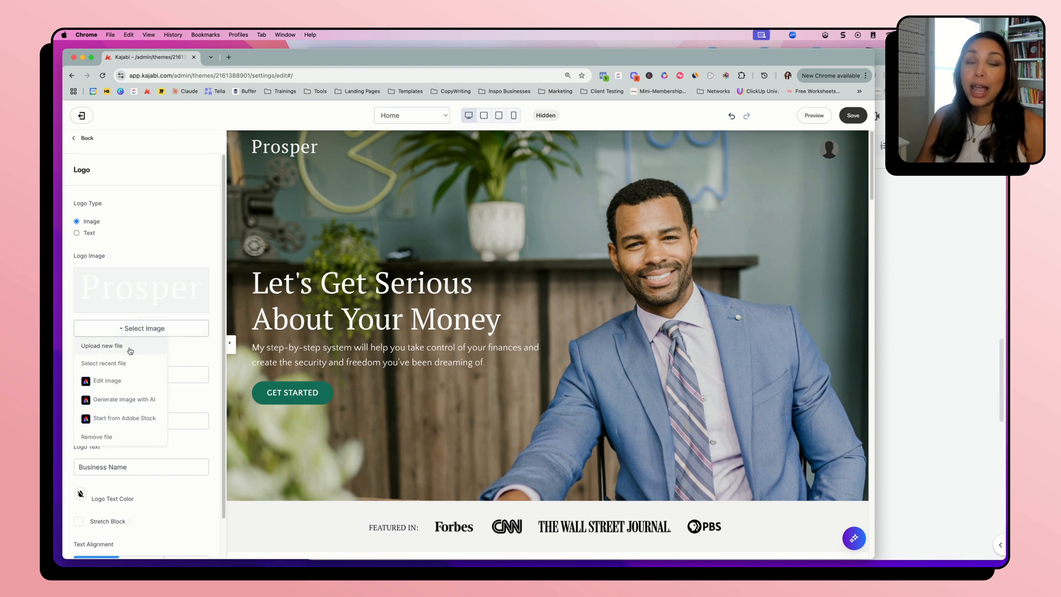
pyautogui.click(138, 259)
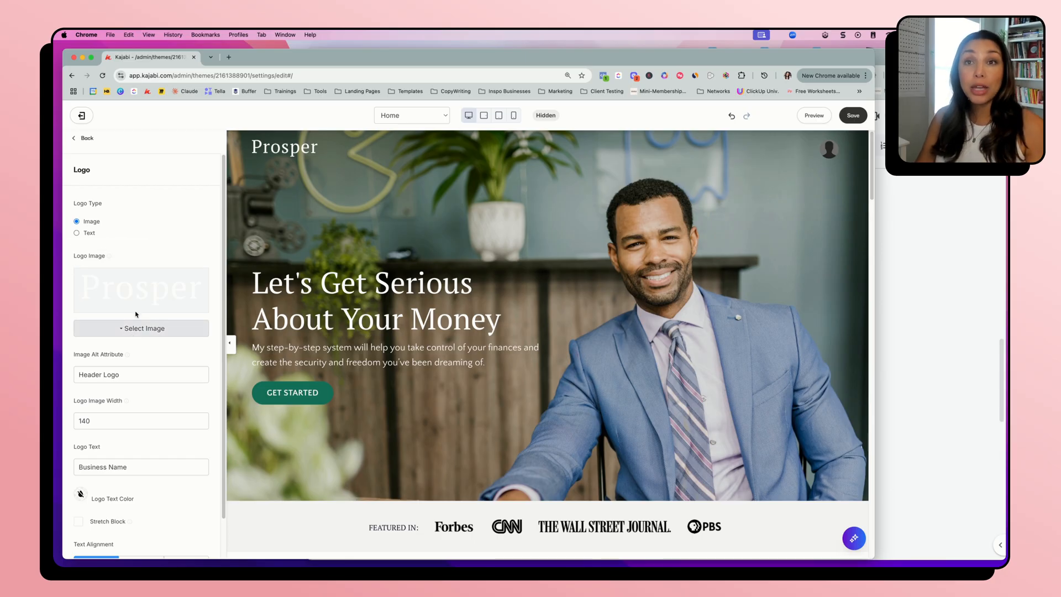
pyautogui.moveTo(110, 258)
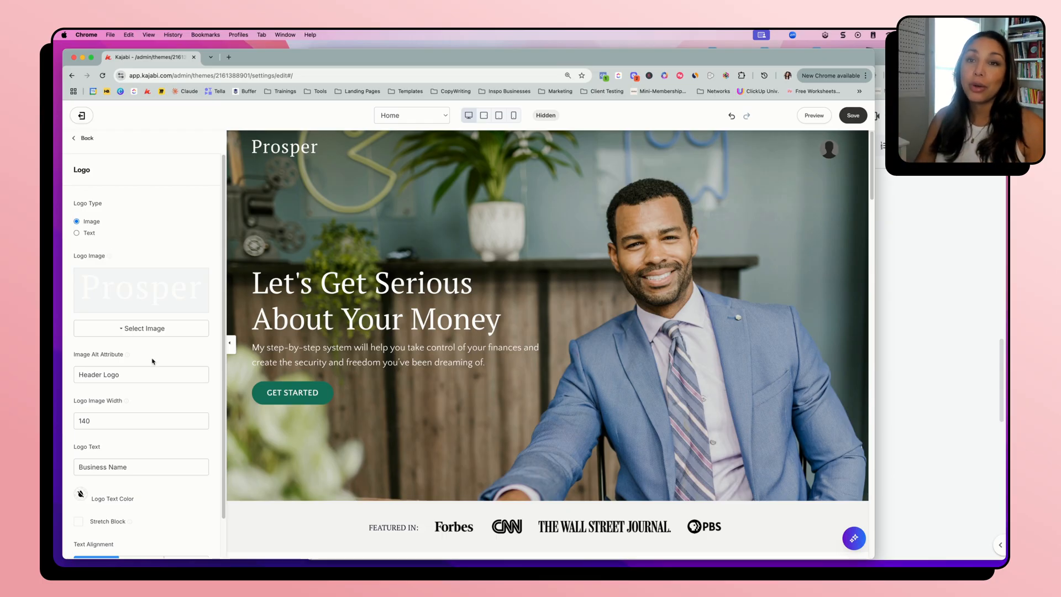
# Try out a logo image width of 200 in the header
pyautogui.scroll(-1, 138, 412)
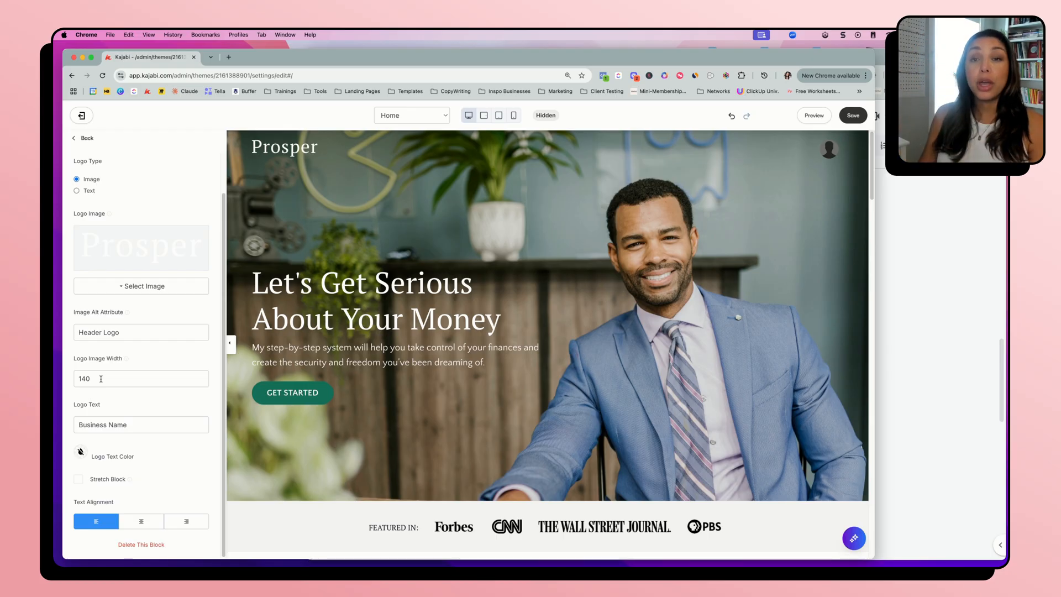
pyautogui.moveTo(101, 379); pyautogui.dragTo(73, 377)
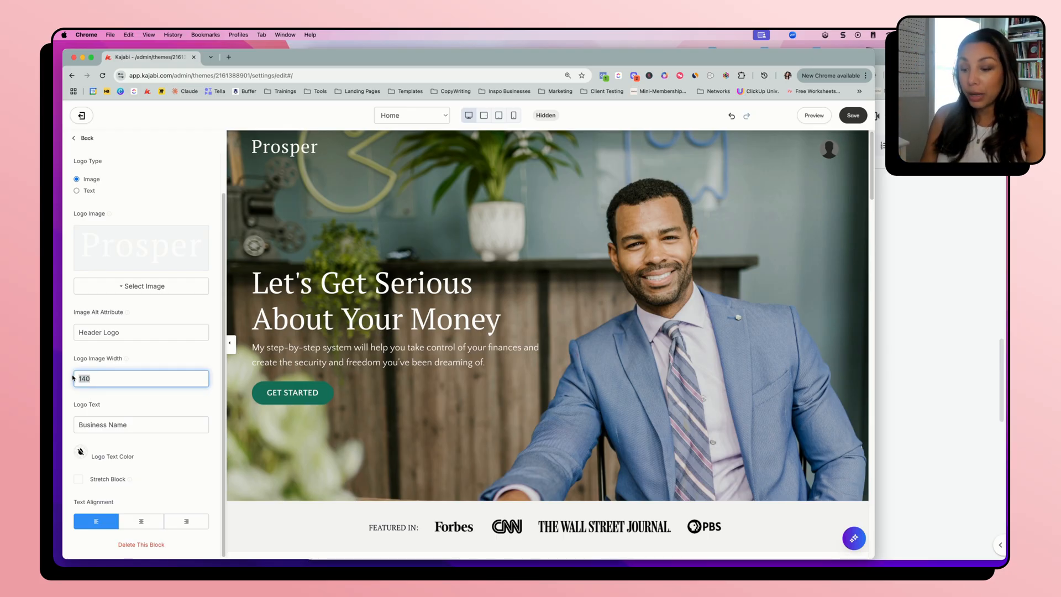
pyautogui.write('200')
pyautogui.click(608, 236)
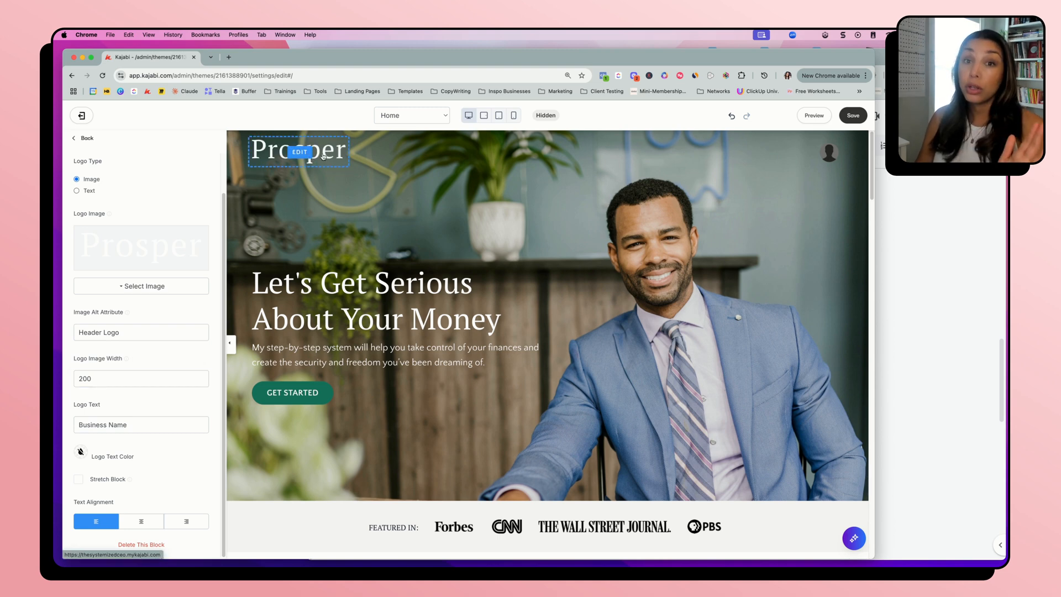
# Set the header logo's image width to 130 and return to the Header settings
pyautogui.doubleClick(112, 381)
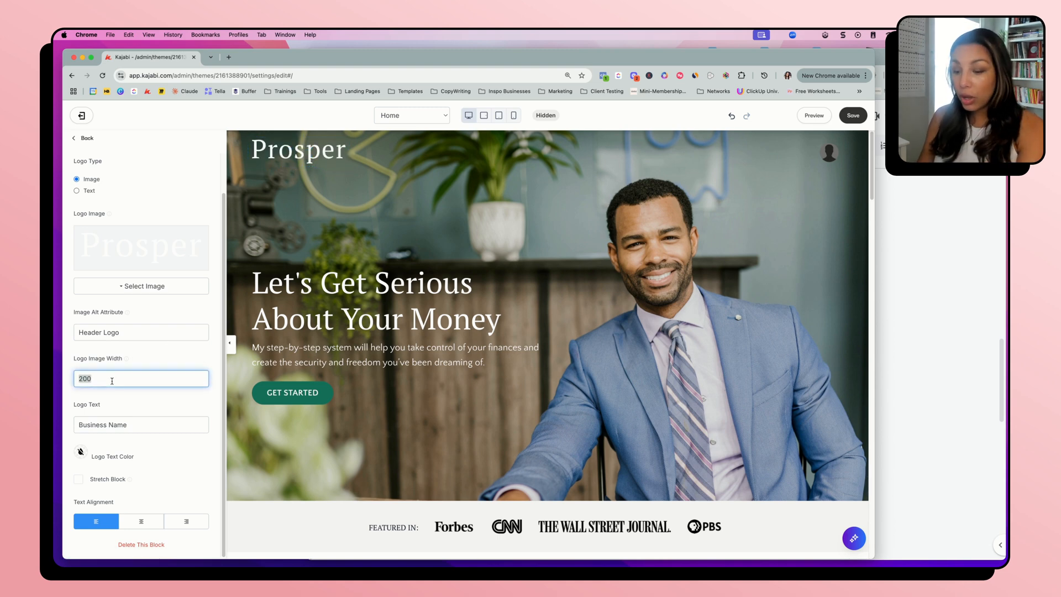
pyautogui.write('130')
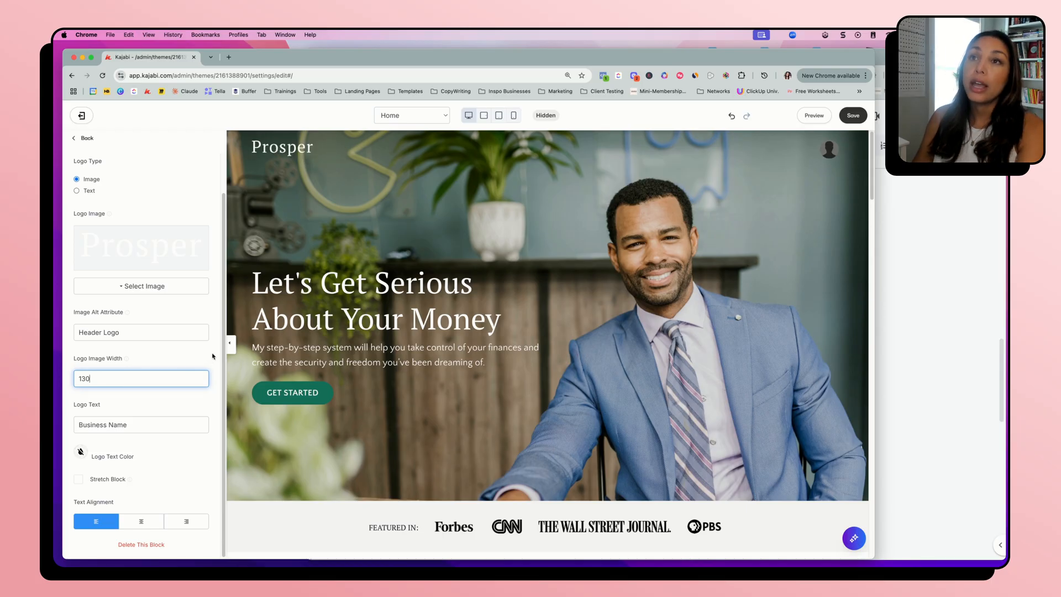
pyautogui.click(192, 366)
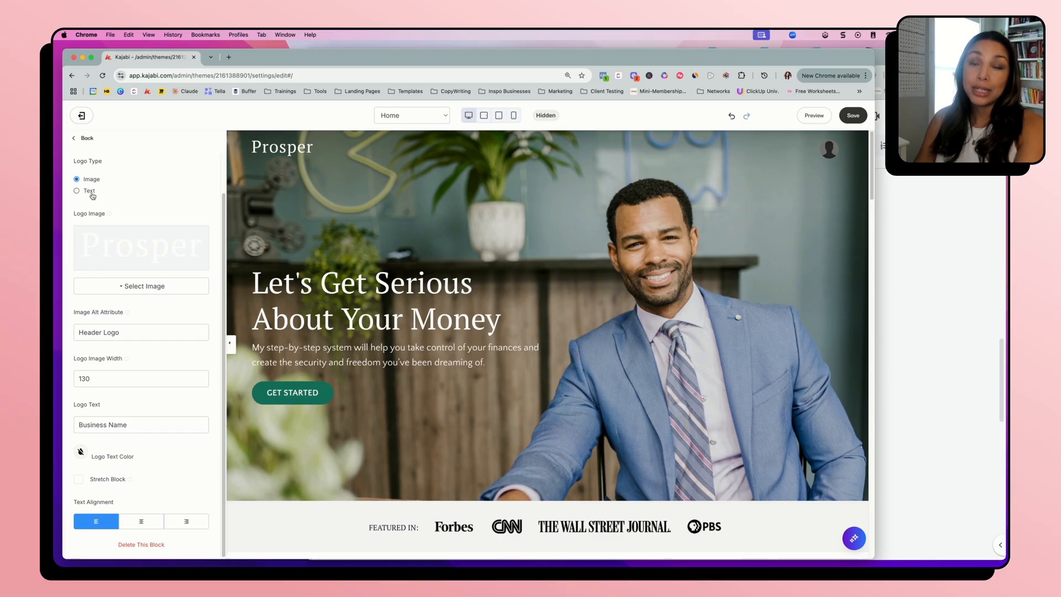
pyautogui.scroll(2, 175, 469)
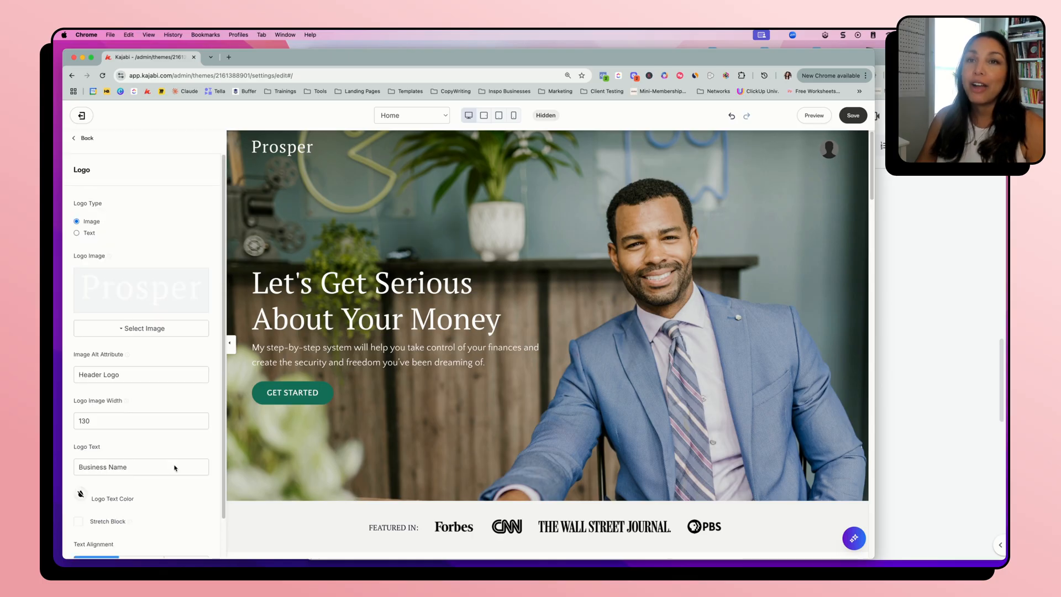
pyautogui.click(84, 138)
# Assign Main Menu to the header's Menu element and save the page
pyautogui.scroll(-3, 122, 430)
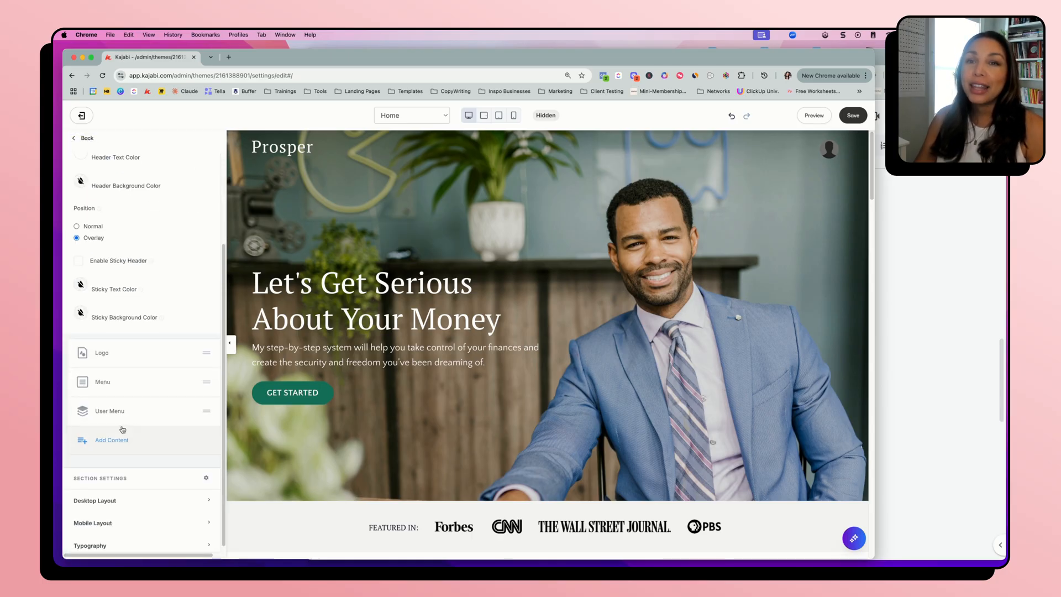
pyautogui.click(105, 382)
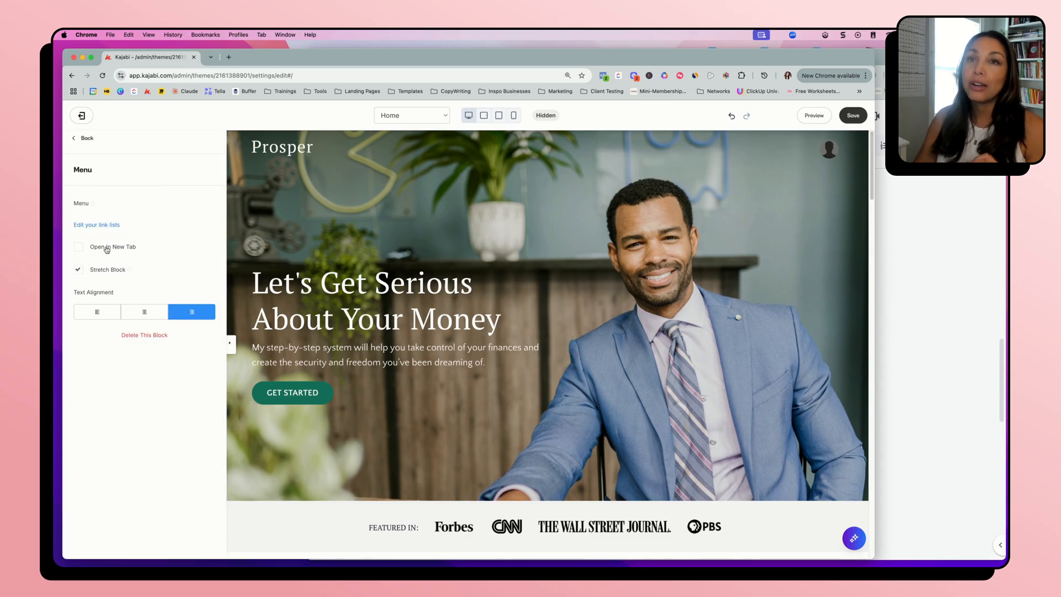
pyautogui.click(207, 224)
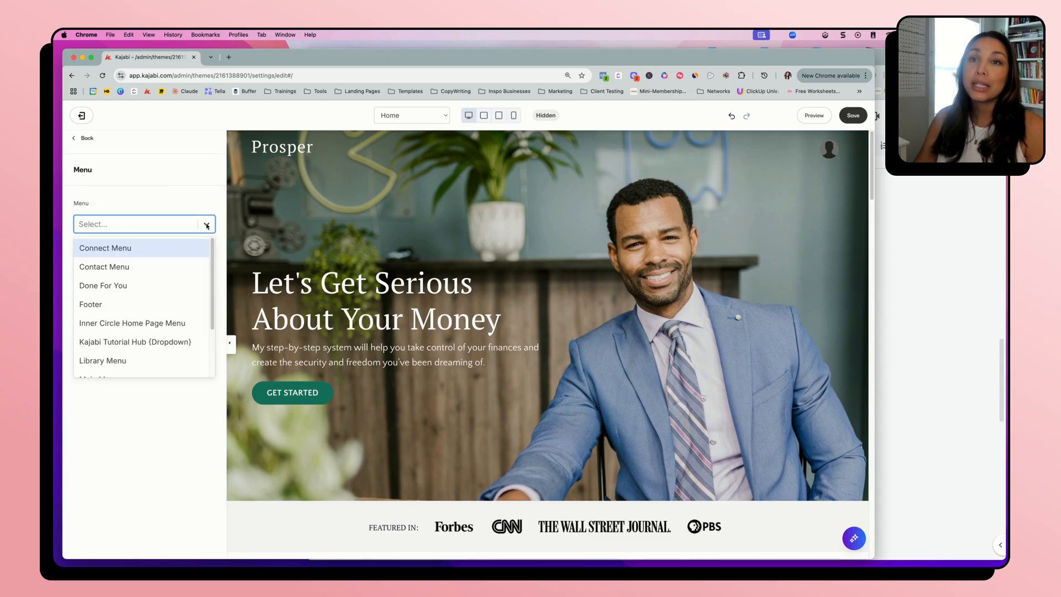
pyautogui.scroll(-3, 126, 368)
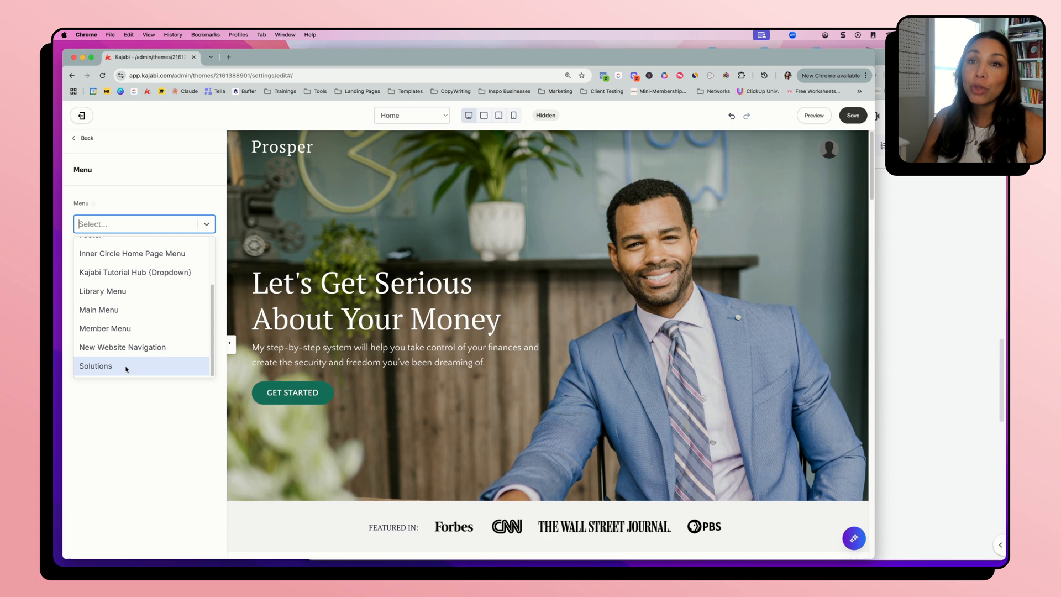
pyautogui.click(128, 310)
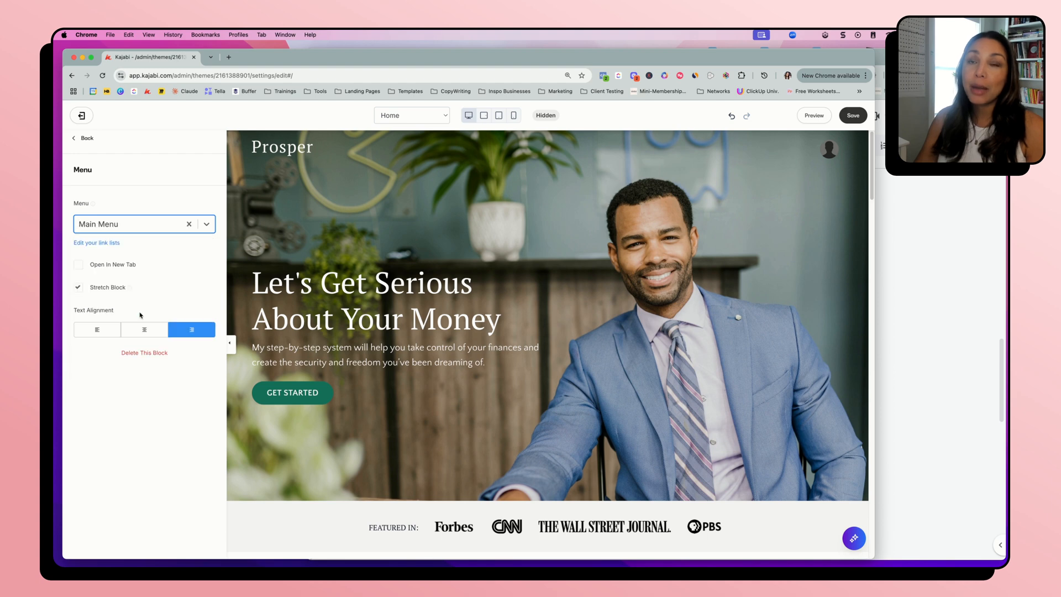
pyautogui.click(853, 115)
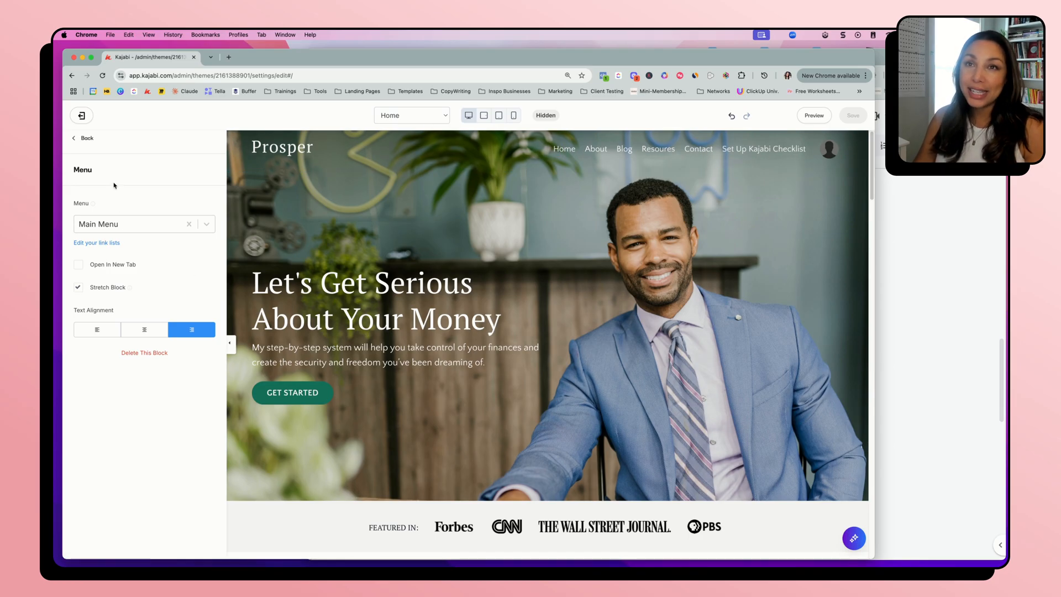
# Delete the User Menu element from the Header section
pyautogui.click(91, 140)
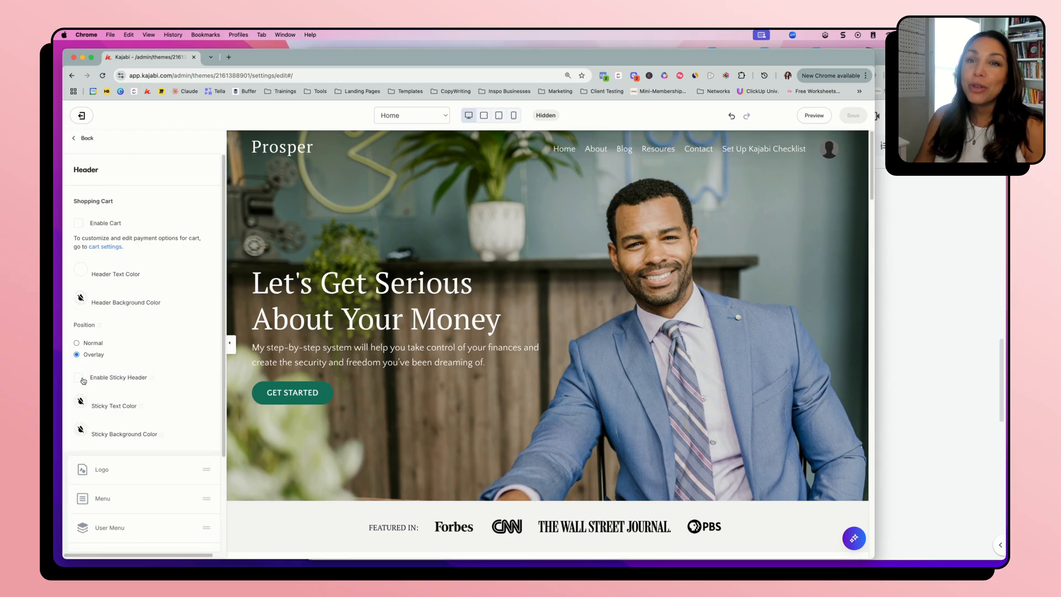
pyautogui.scroll(-3, 85, 381)
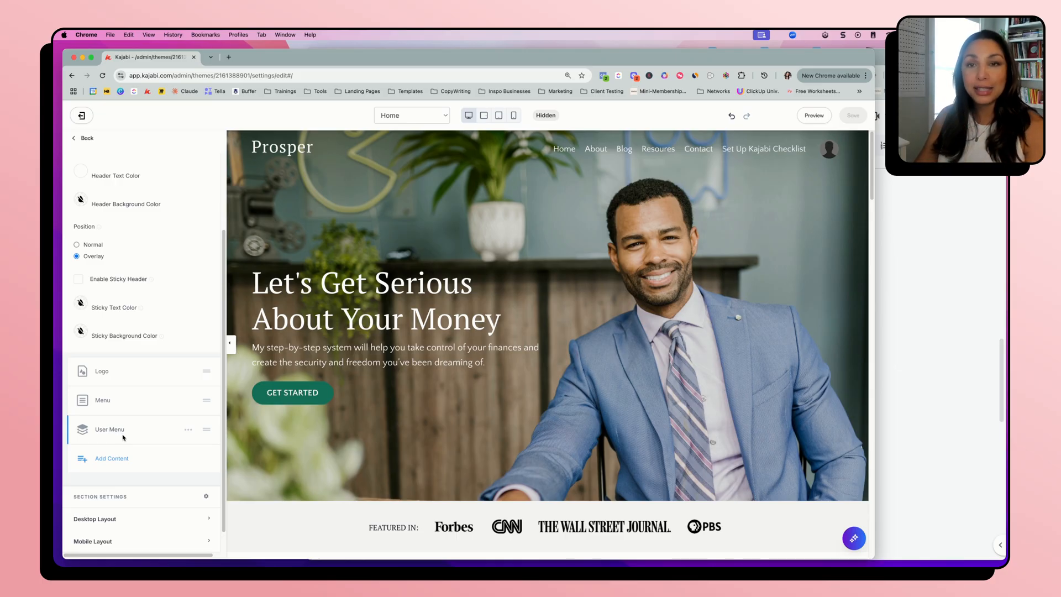
pyautogui.click(189, 430)
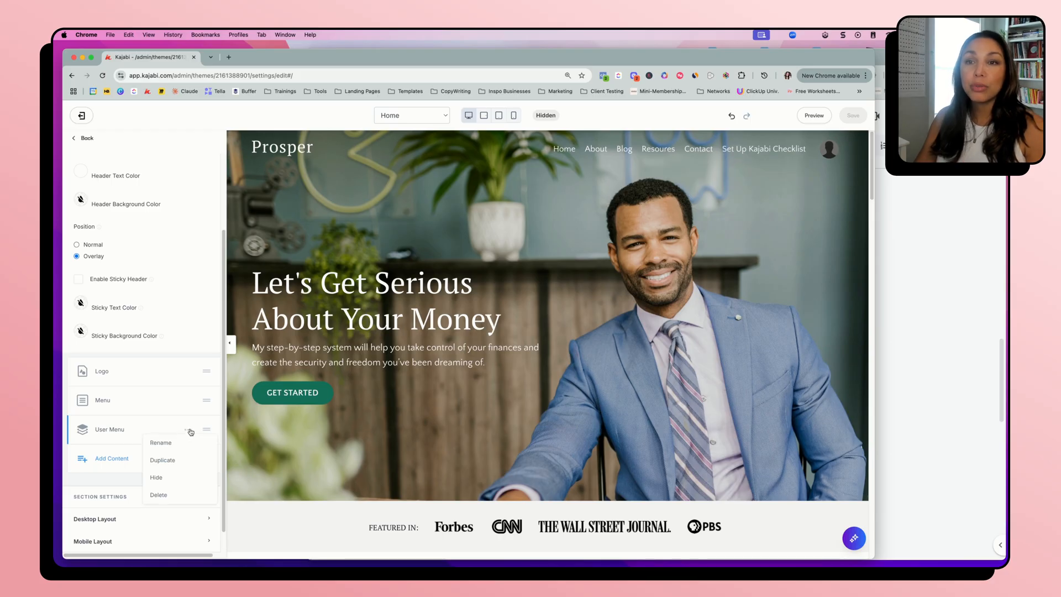
pyautogui.click(159, 495)
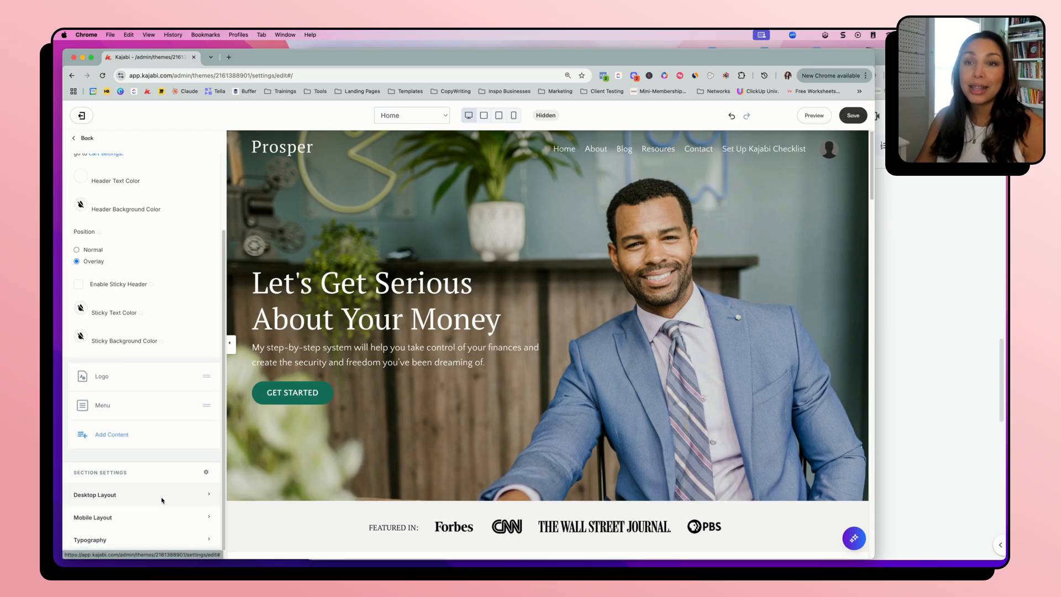
# Add a Call to Action element to the header and set its button text to LOGIN
pyautogui.click(111, 436)
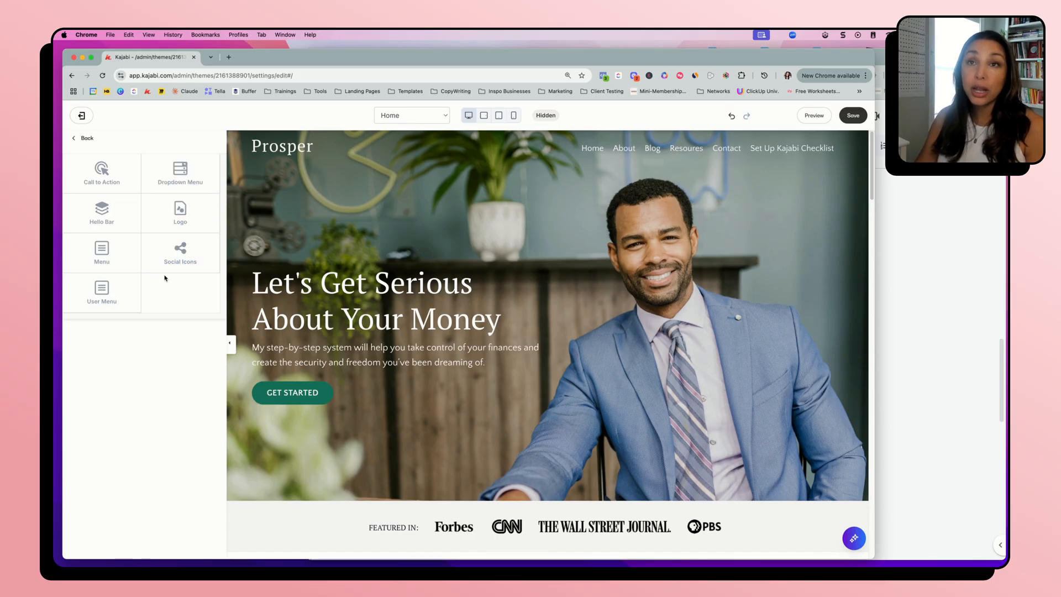
pyautogui.click(101, 172)
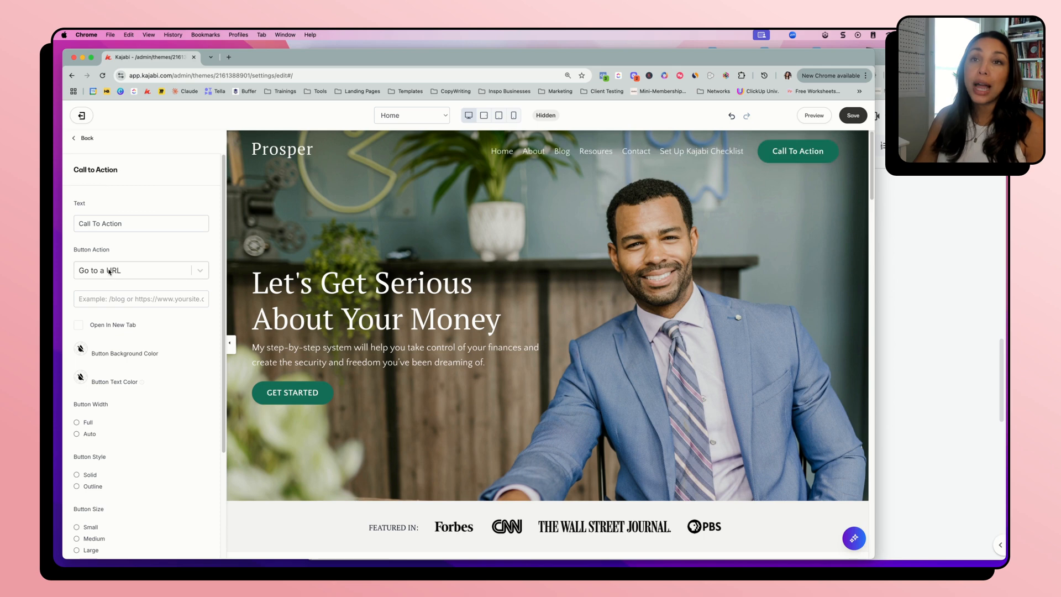
pyautogui.tripleClick(111, 223)
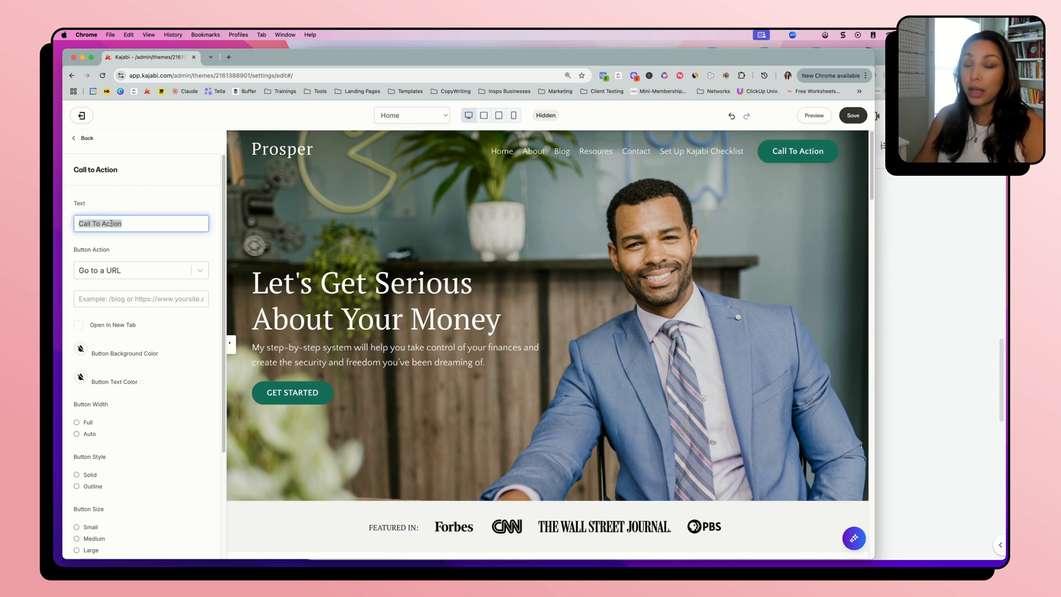
pyautogui.write('LOGIN')
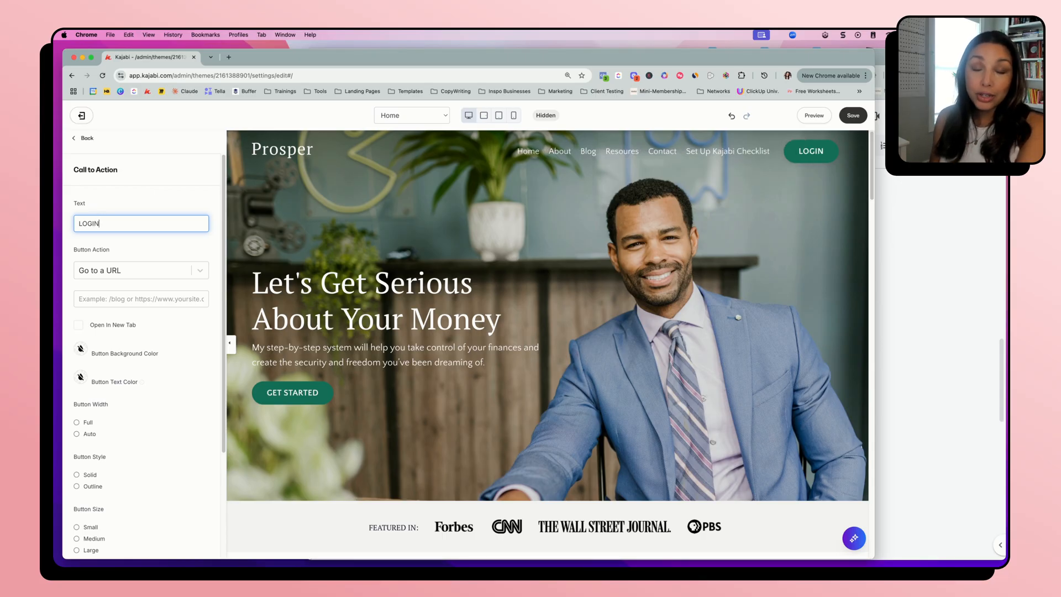
pyautogui.click(135, 191)
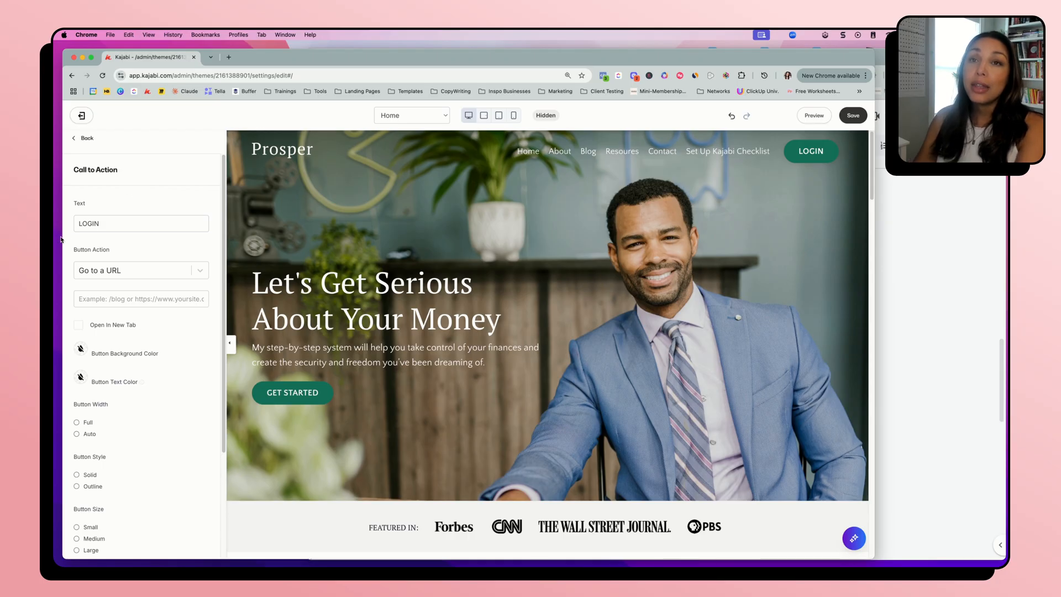
# Set the LOGIN button's style to Solid after trying Outline, and review its size, border radius and alignment options
pyautogui.click(158, 299)
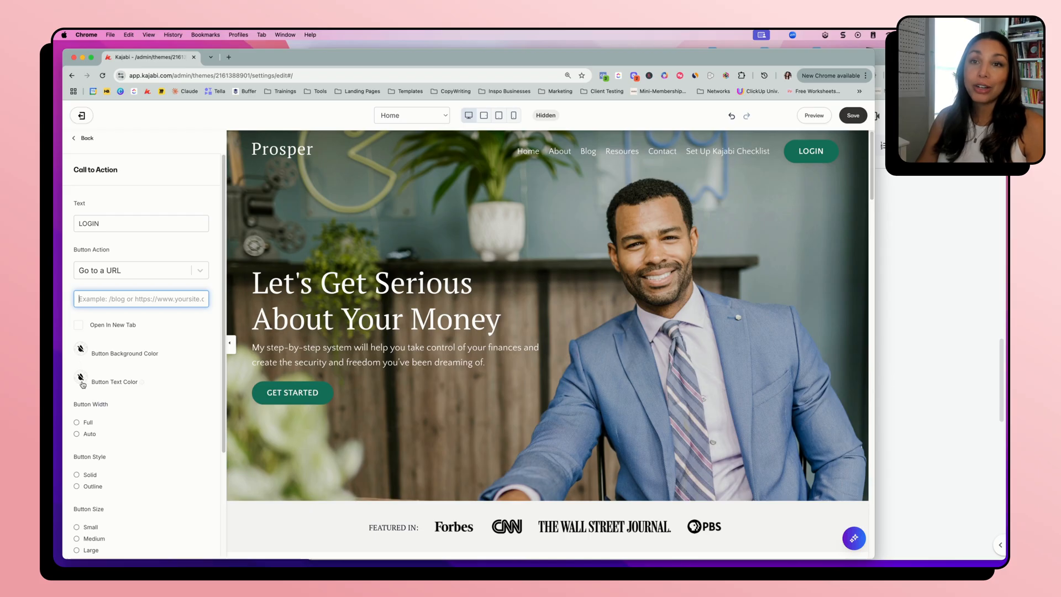
pyautogui.scroll(-2, 126, 415)
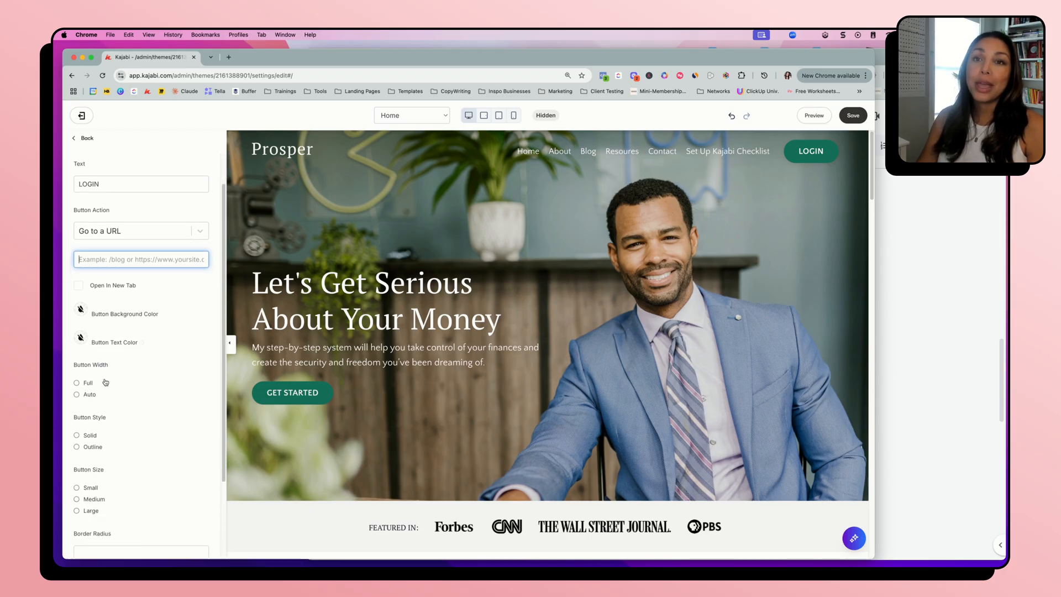
pyautogui.moveTo(788, 147)
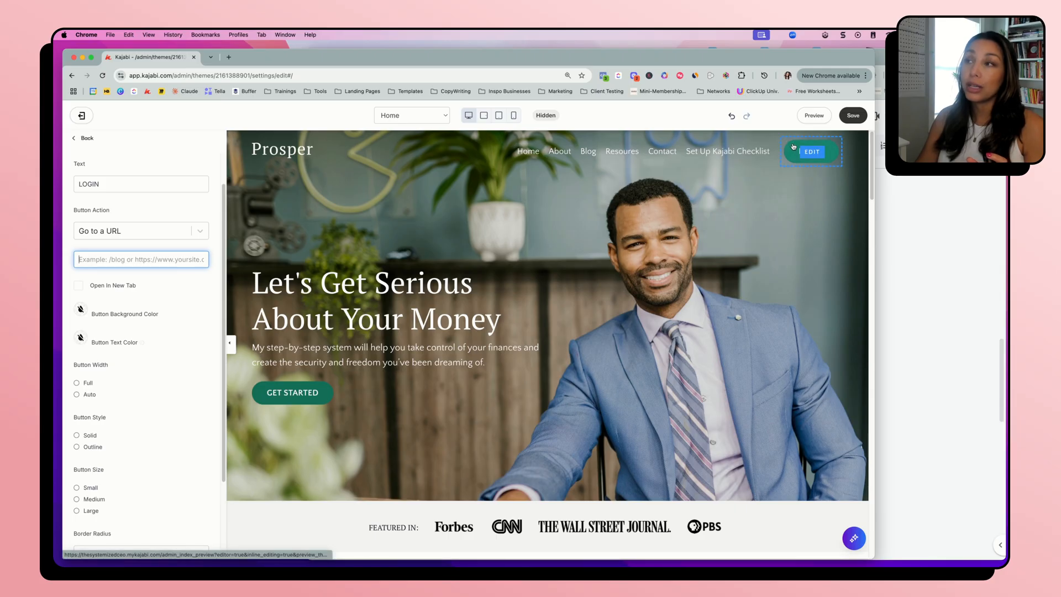
pyautogui.click(86, 448)
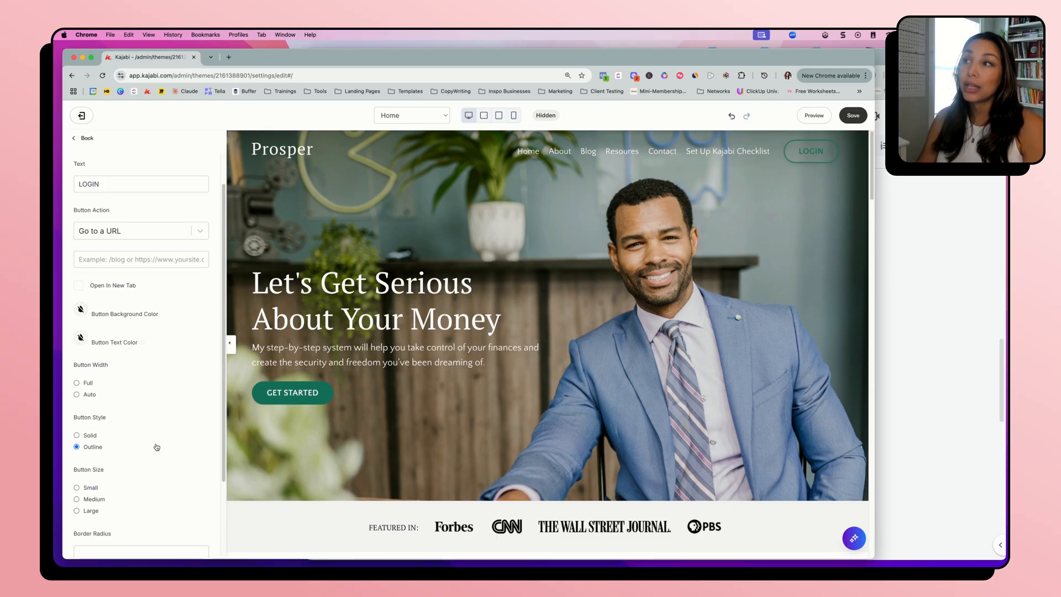
pyautogui.click(90, 437)
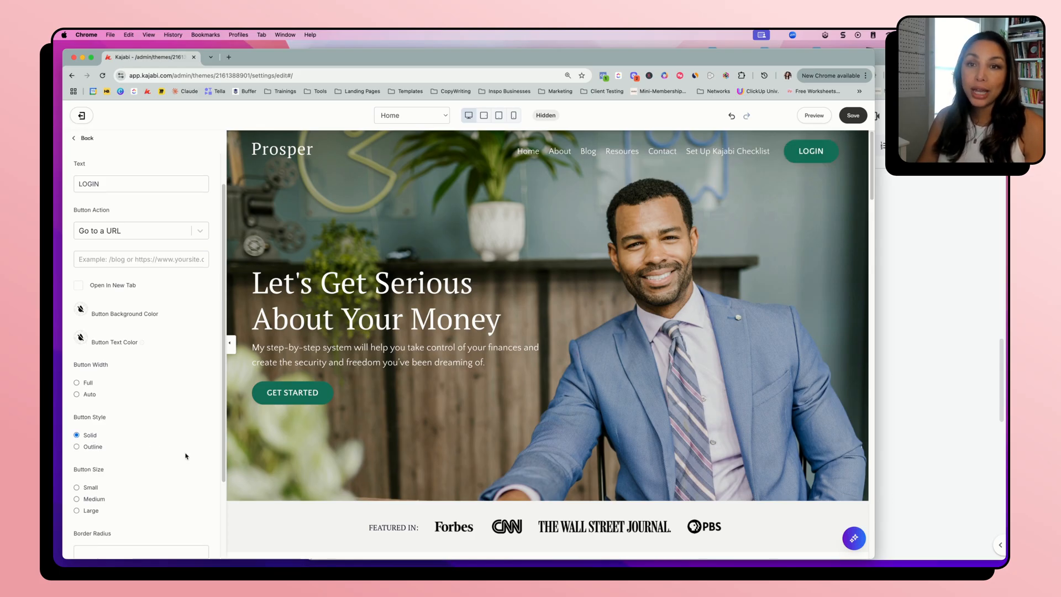
pyautogui.scroll(-3, 187, 457)
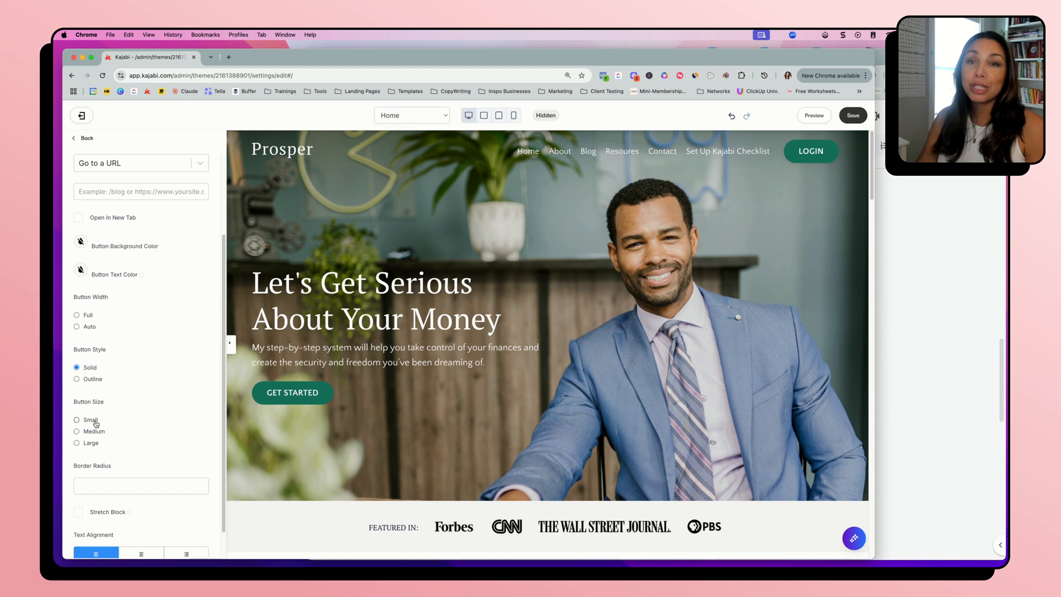
pyautogui.scroll(-1, 172, 469)
pyautogui.scroll(-1, 172, 469)
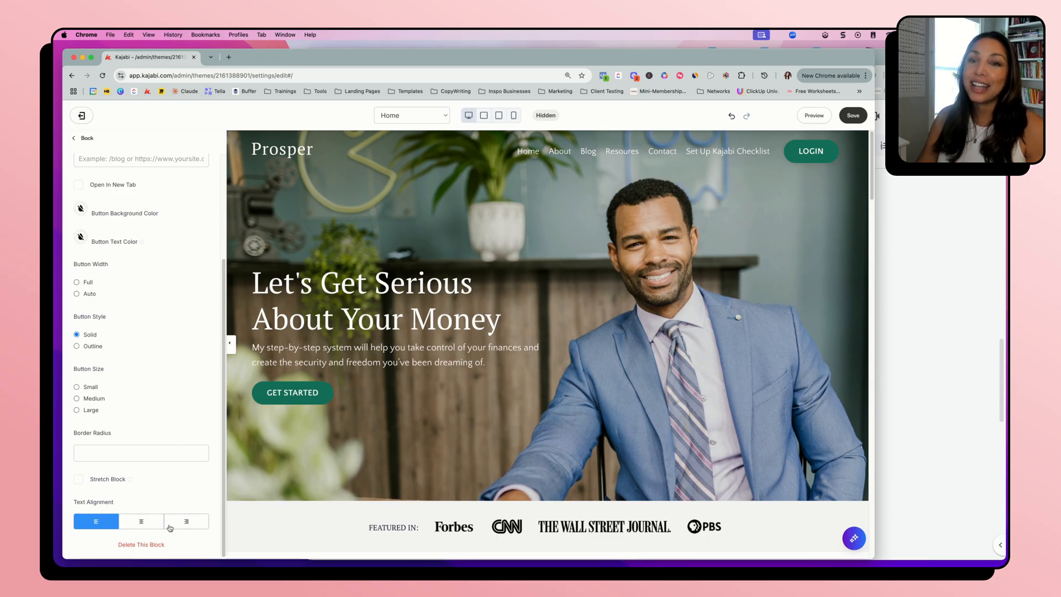
pyautogui.scroll(5, 166, 364)
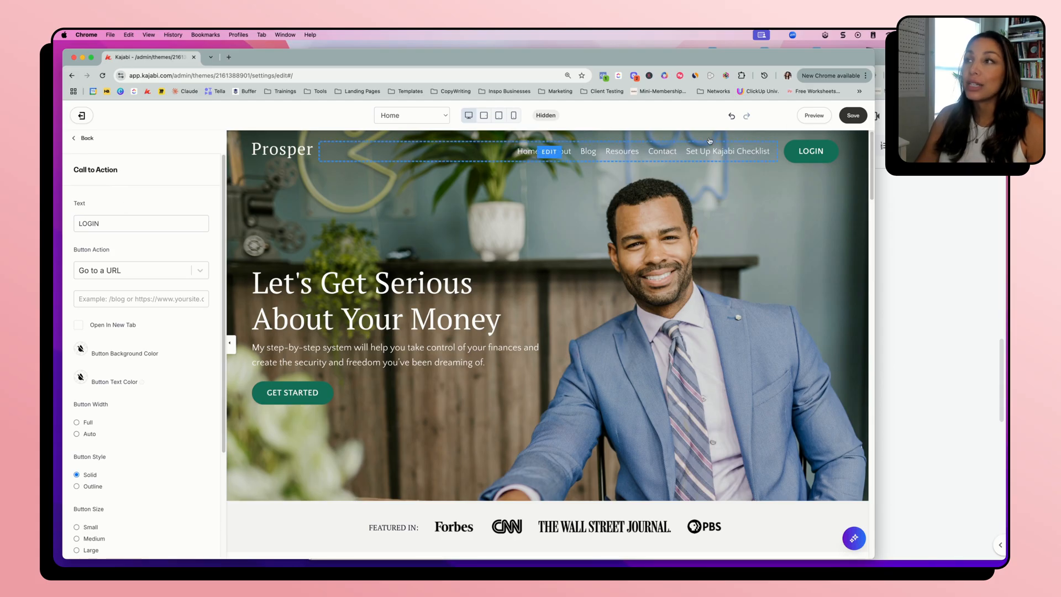
# Save the page and return to the Home page's section list
pyautogui.click(853, 115)
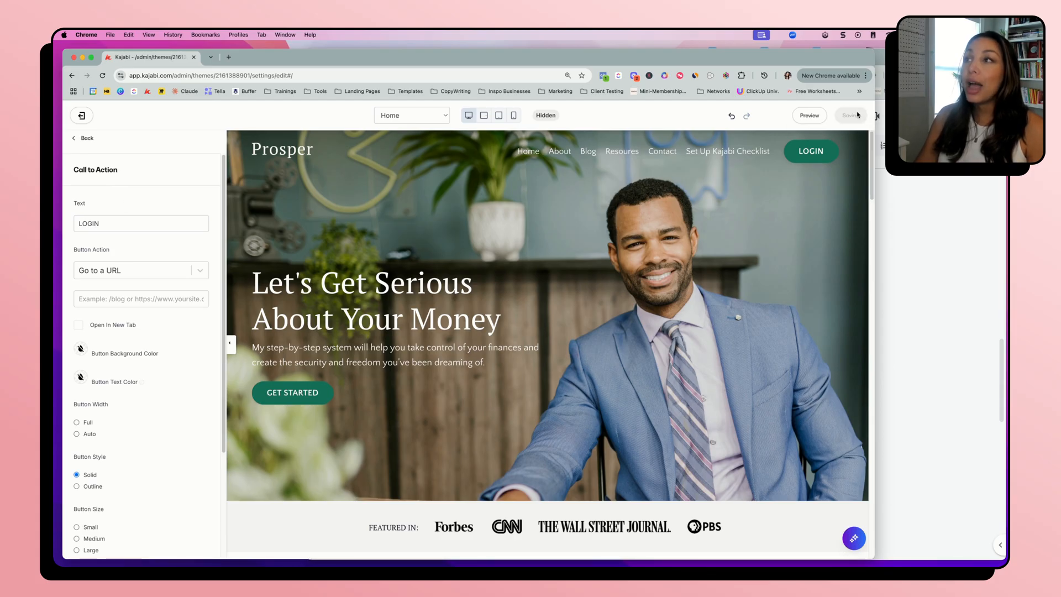
pyautogui.click(87, 139)
pyautogui.click(87, 141)
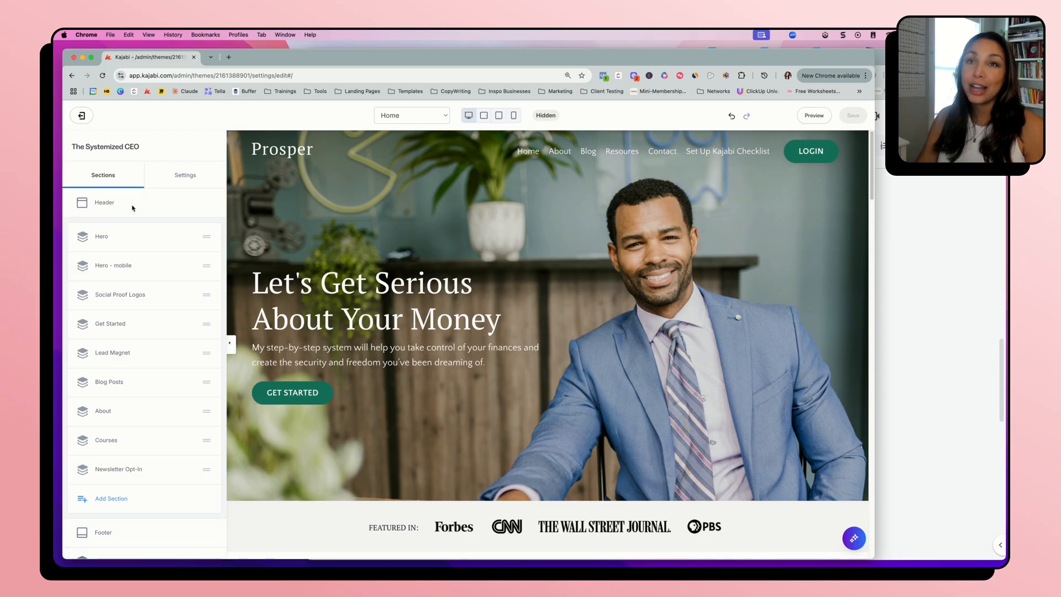
# Open the Hero section's Text block and expand its Call To Action settings
pyautogui.click(100, 238)
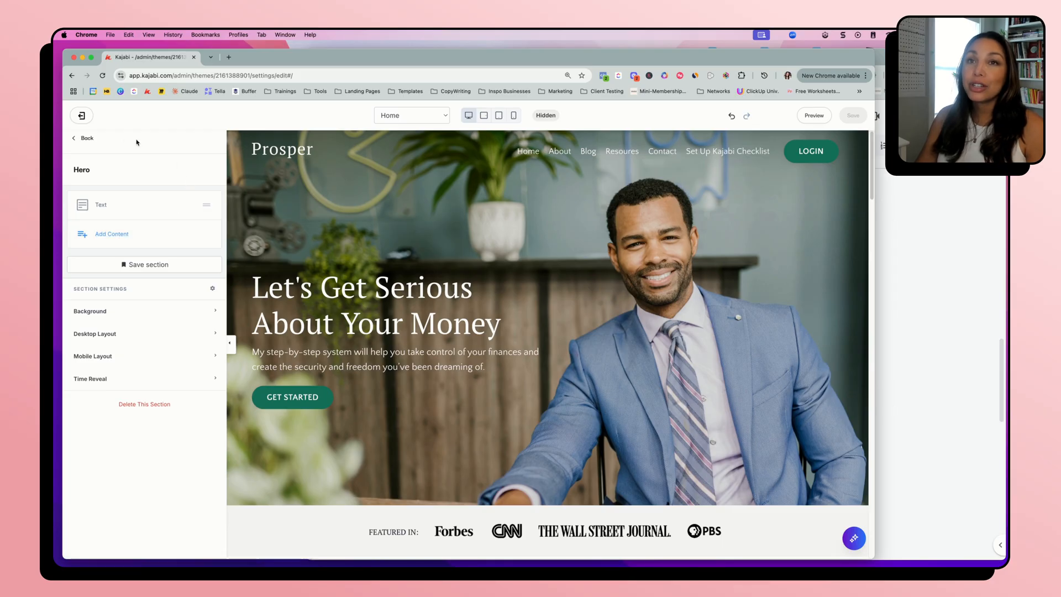
pyautogui.click(88, 139)
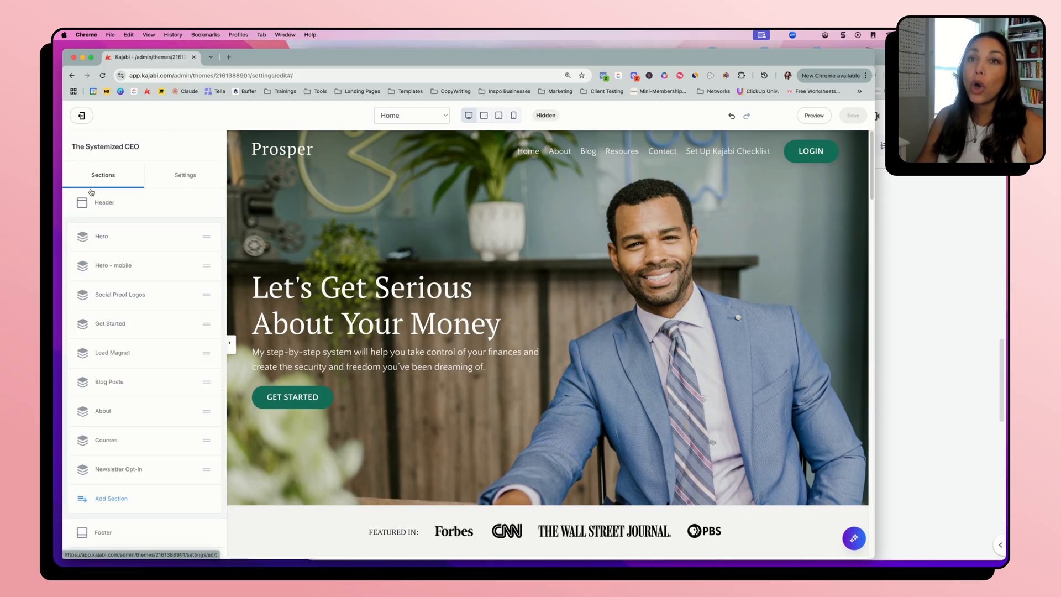
pyautogui.click(98, 241)
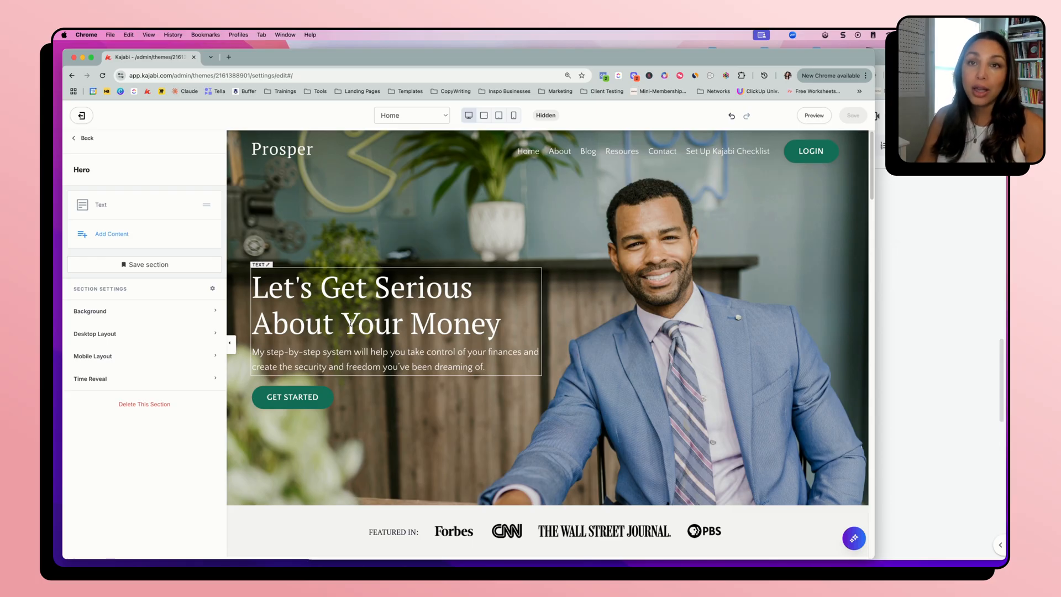
pyautogui.click(102, 206)
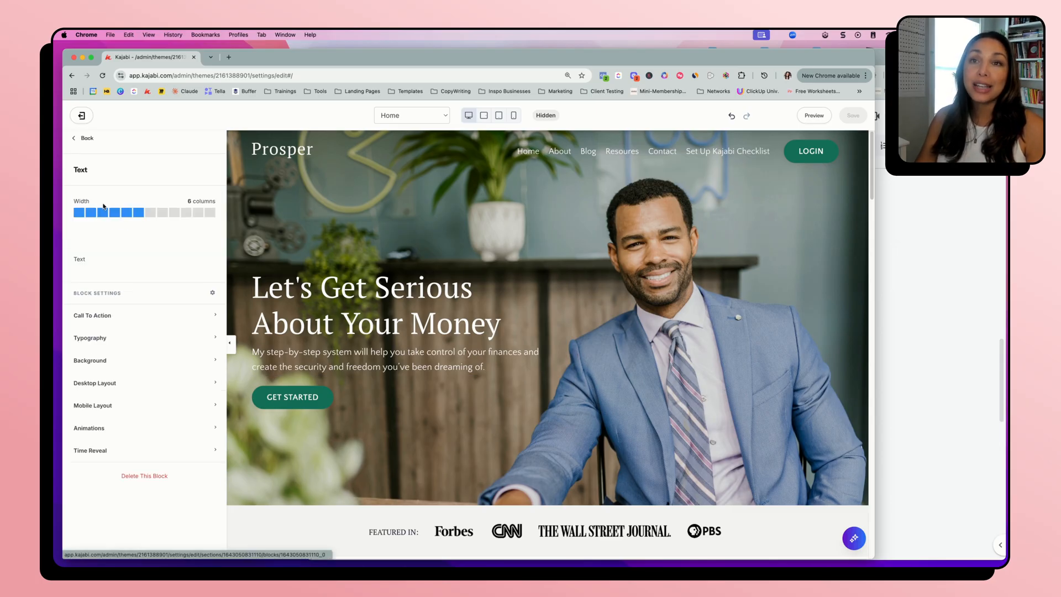
pyautogui.click(334, 316)
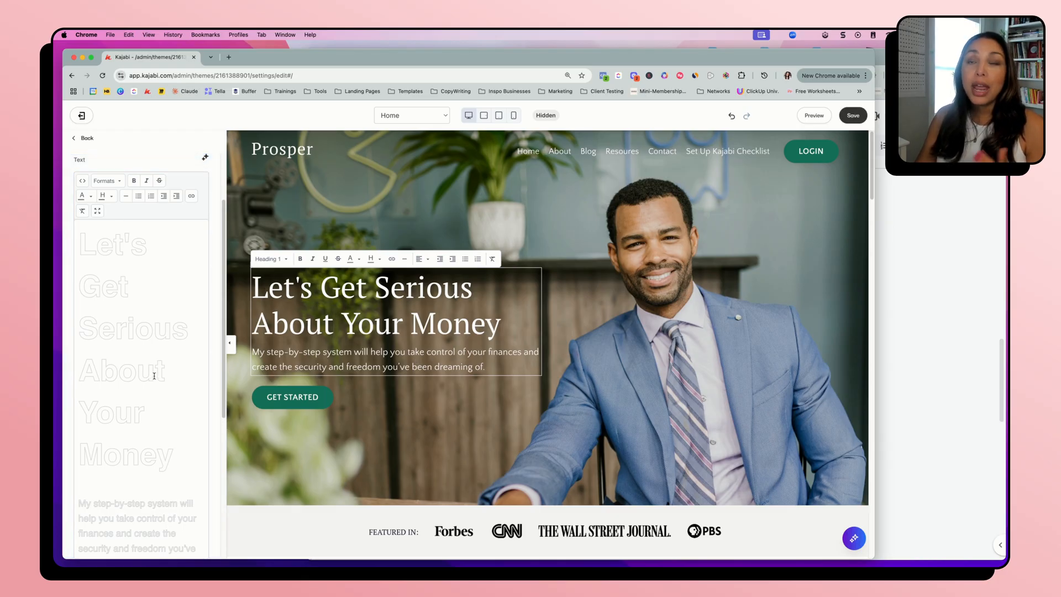
pyautogui.scroll(-5, 154, 375)
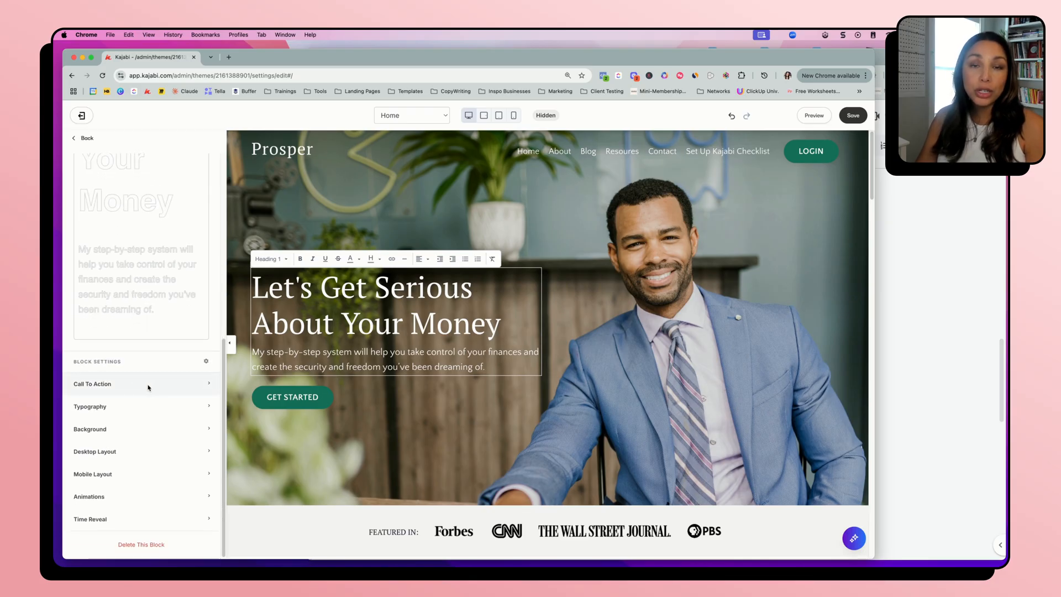
pyautogui.click(145, 389)
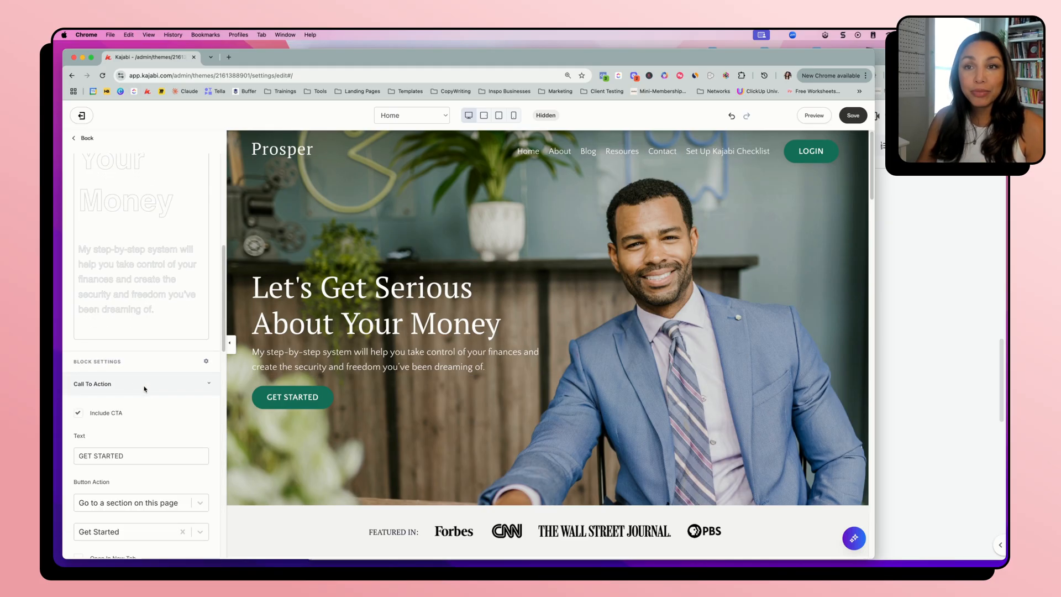
pyautogui.scroll(-3, 145, 388)
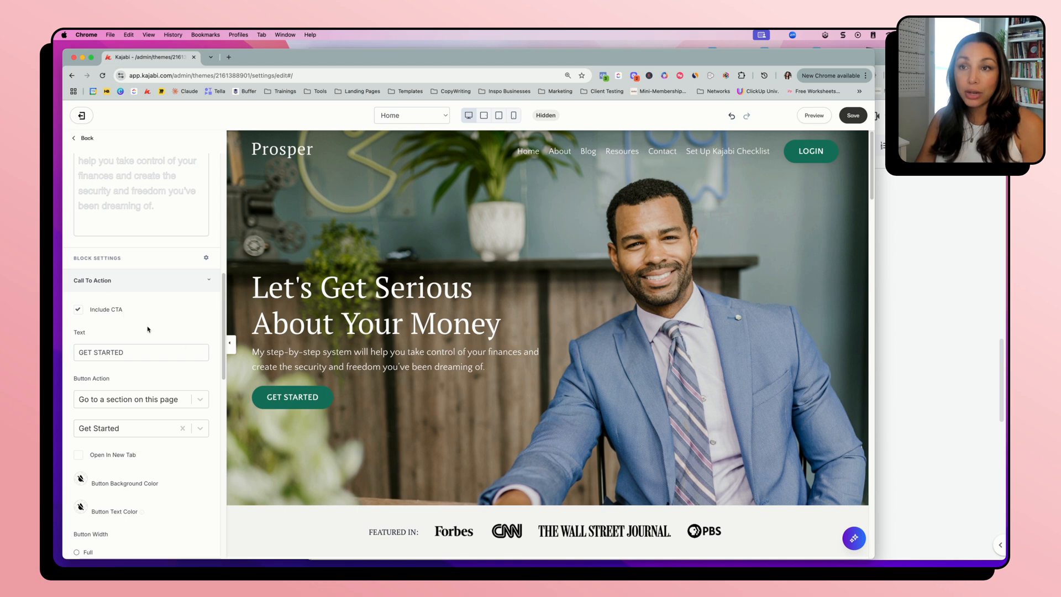
# Try the hero without its call-to-action button, restore the button, and select its text for review
pyautogui.click(78, 311)
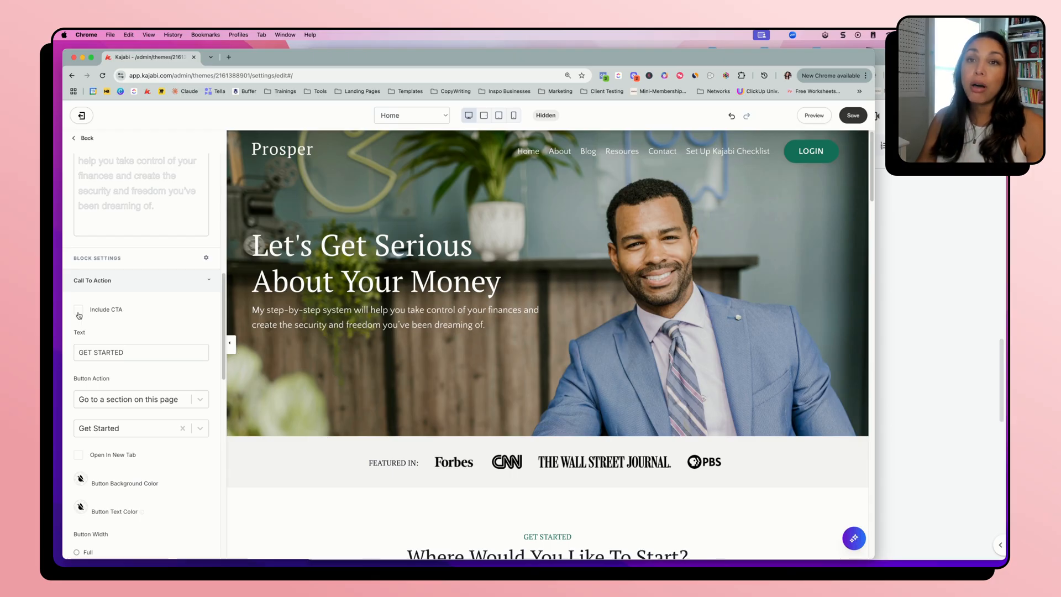
pyautogui.scroll(-3, 167, 316)
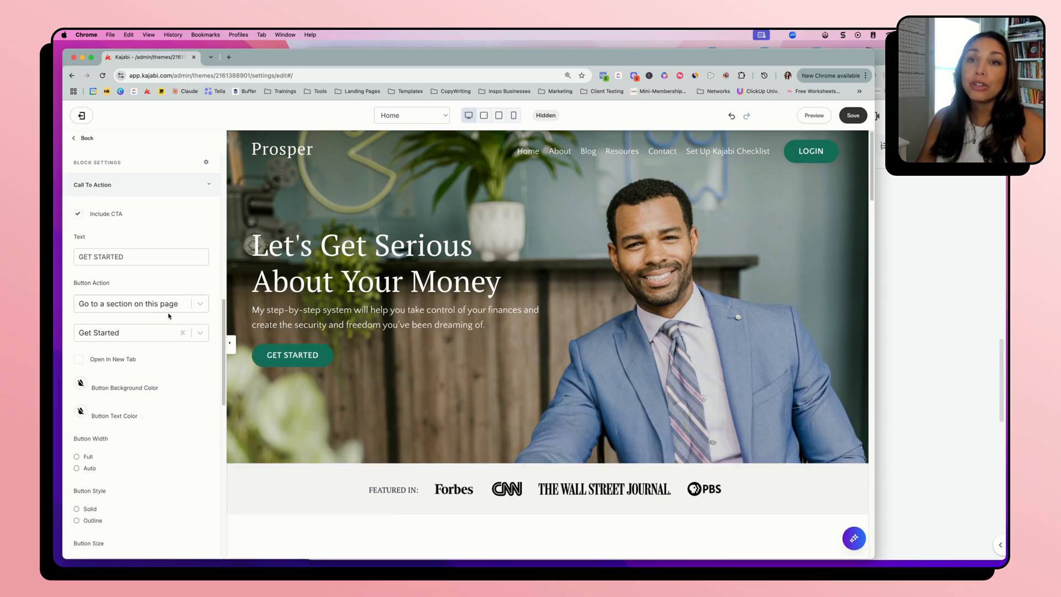
pyautogui.tripleClick(131, 257)
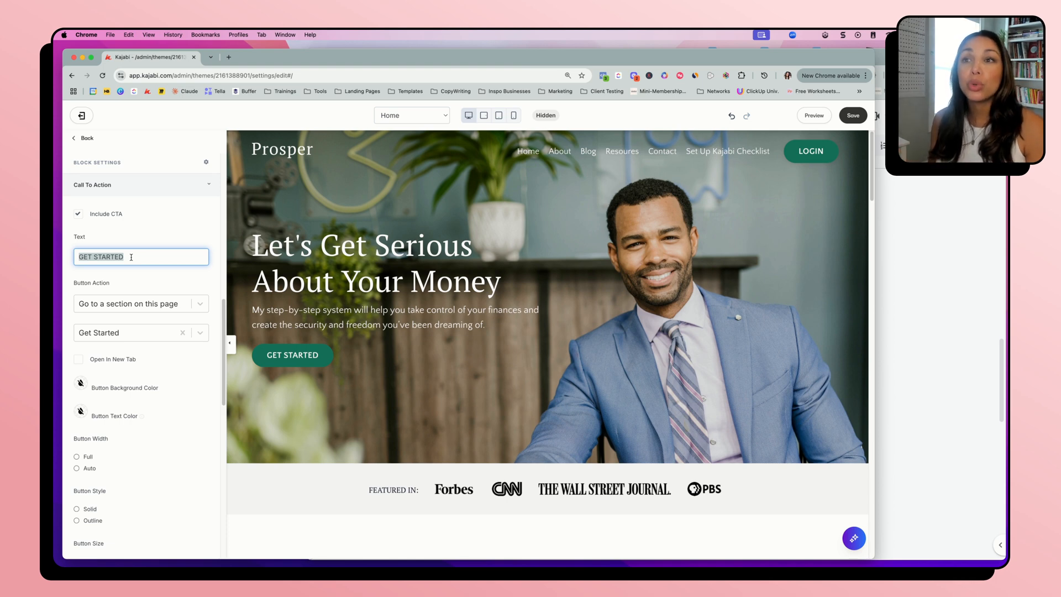
# Review the hero's Heading 1 text and the "step-by-step system" wording in the paragraph beneath it
pyautogui.click(339, 331)
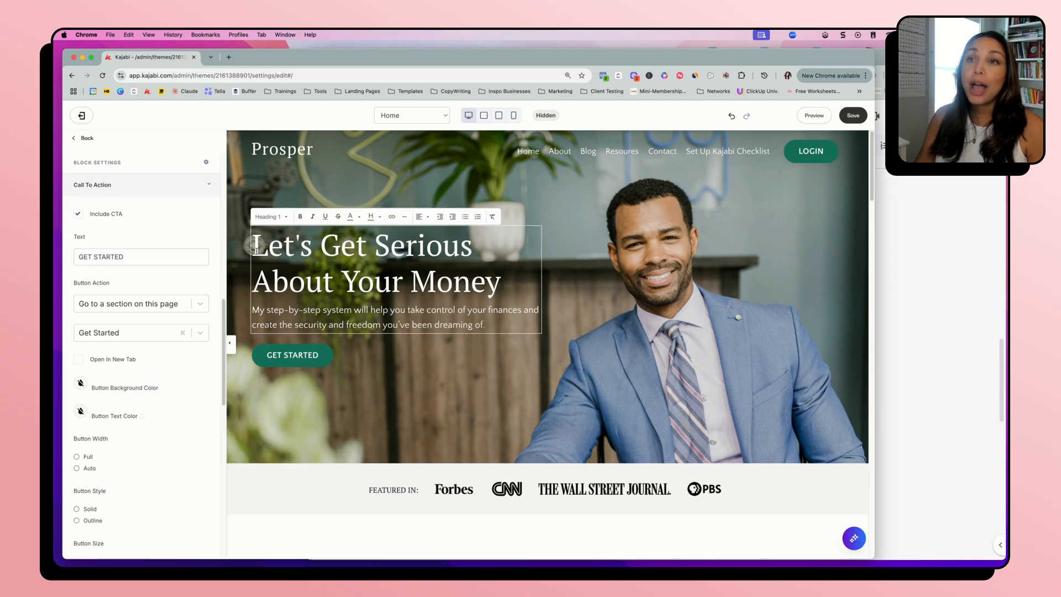
pyautogui.moveTo(255, 249); pyautogui.dragTo(510, 279)
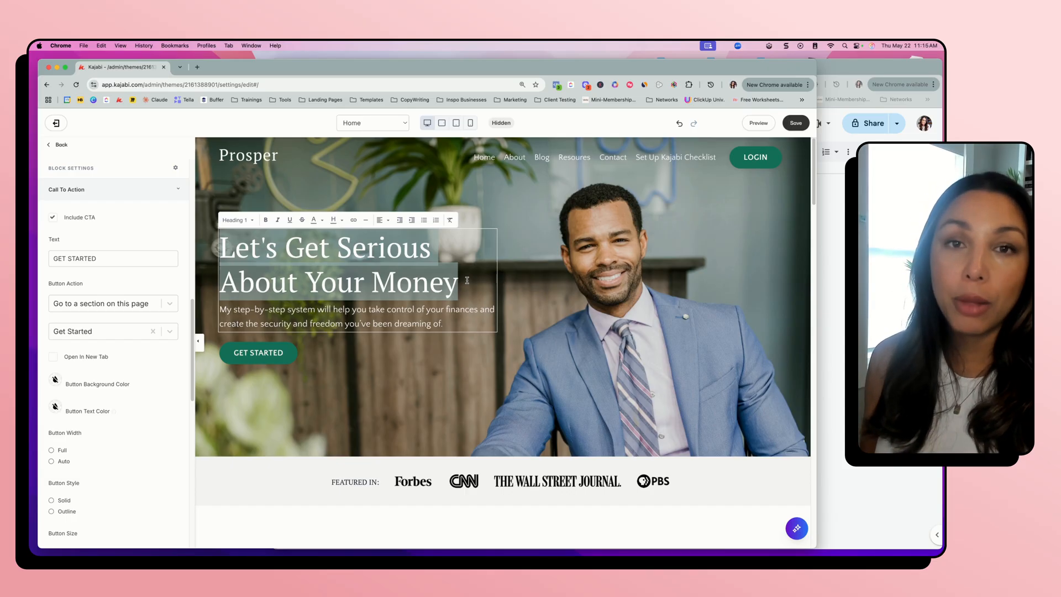
pyautogui.click(377, 322)
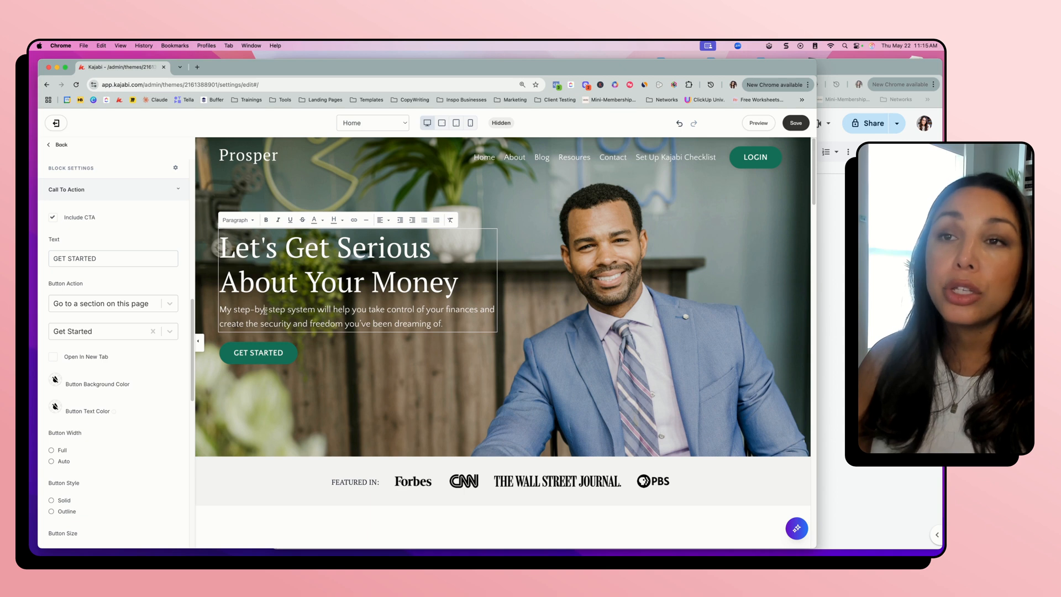
pyautogui.moveTo(234, 309); pyautogui.dragTo(313, 309)
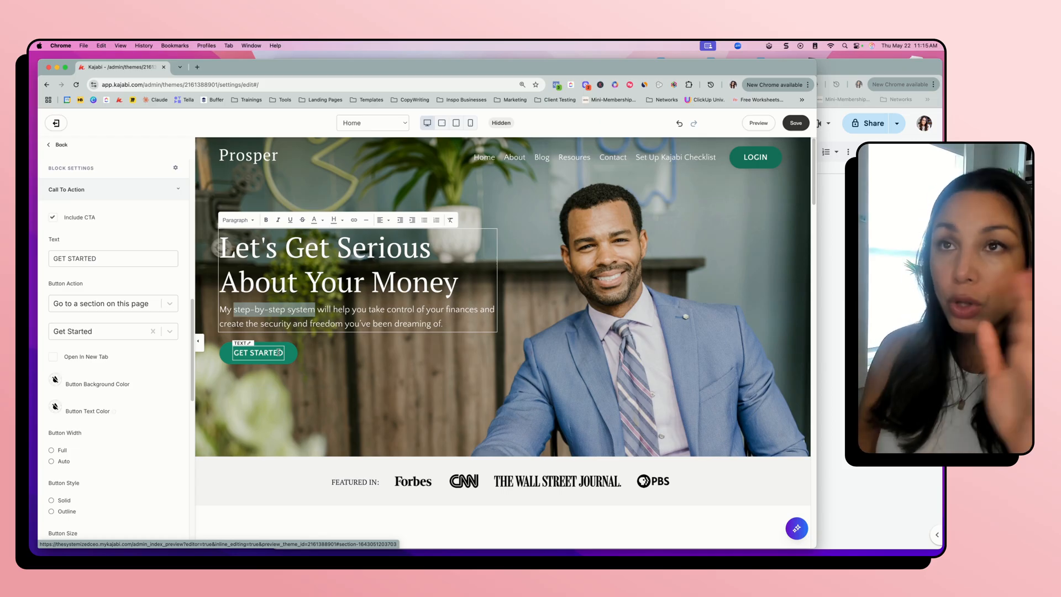
# Reopen the hero Text block's Call To Action settings and set the GET STARTED button's action to Go to a Landing Page
pyautogui.click(268, 369)
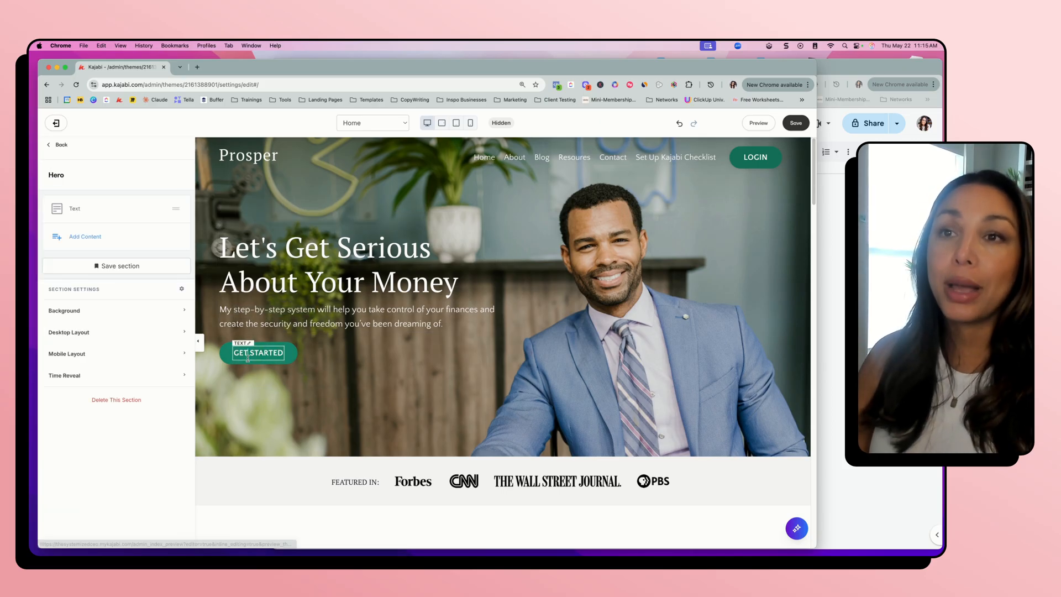
pyautogui.scroll(-5, 130, 397)
pyautogui.click(125, 404)
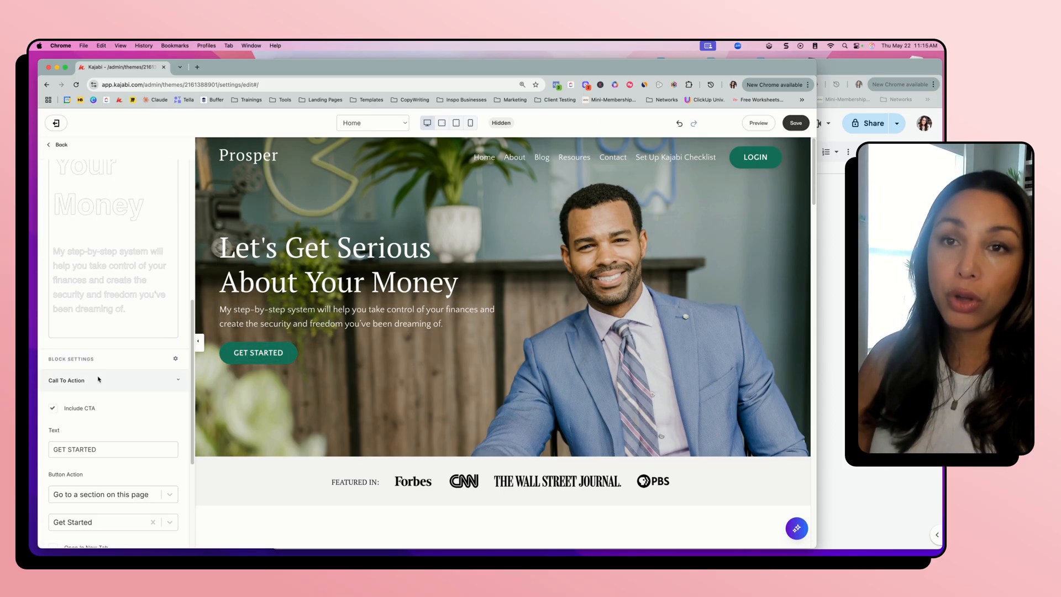
pyautogui.scroll(-3, 82, 376)
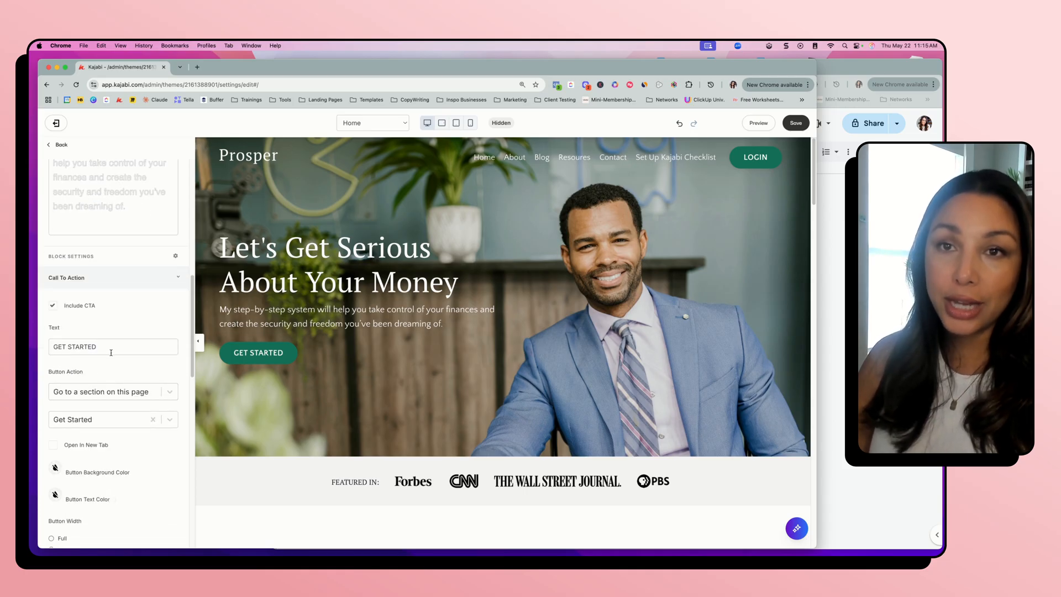
pyautogui.scroll(-3, 79, 353)
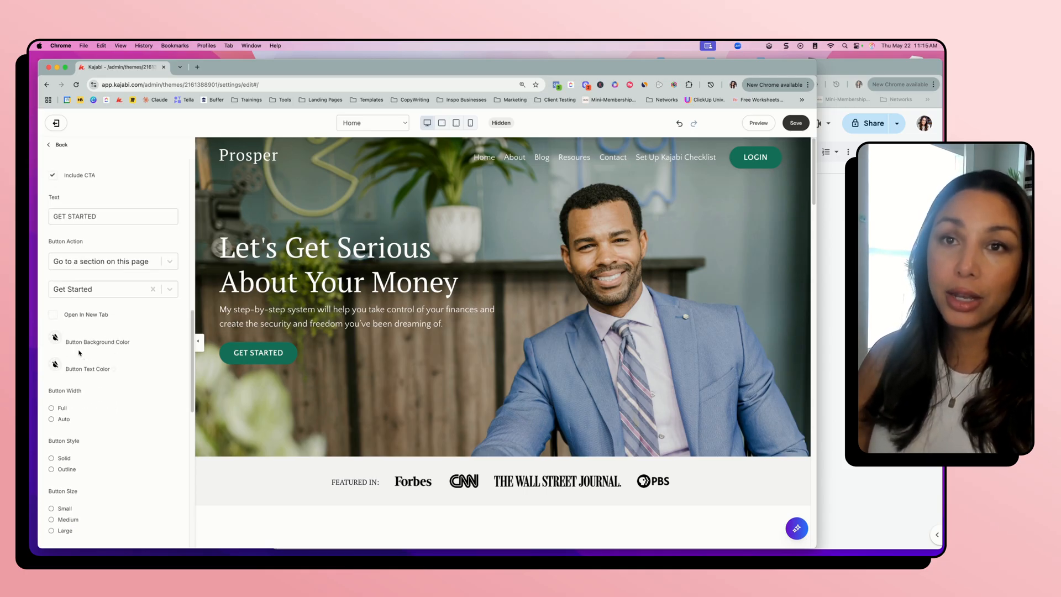
pyautogui.click(169, 261)
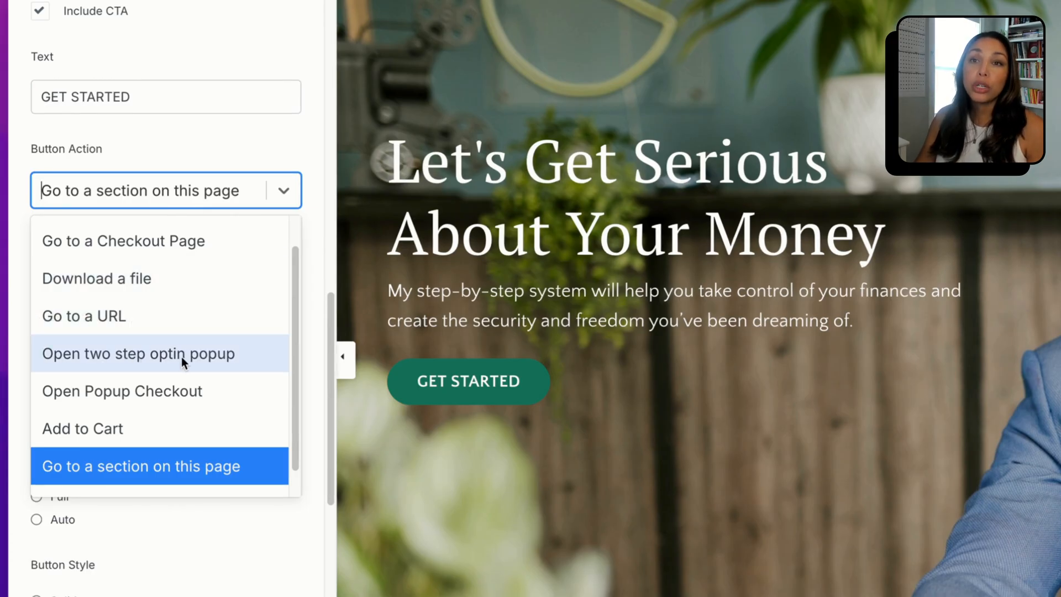
pyautogui.scroll(-1, 139, 345)
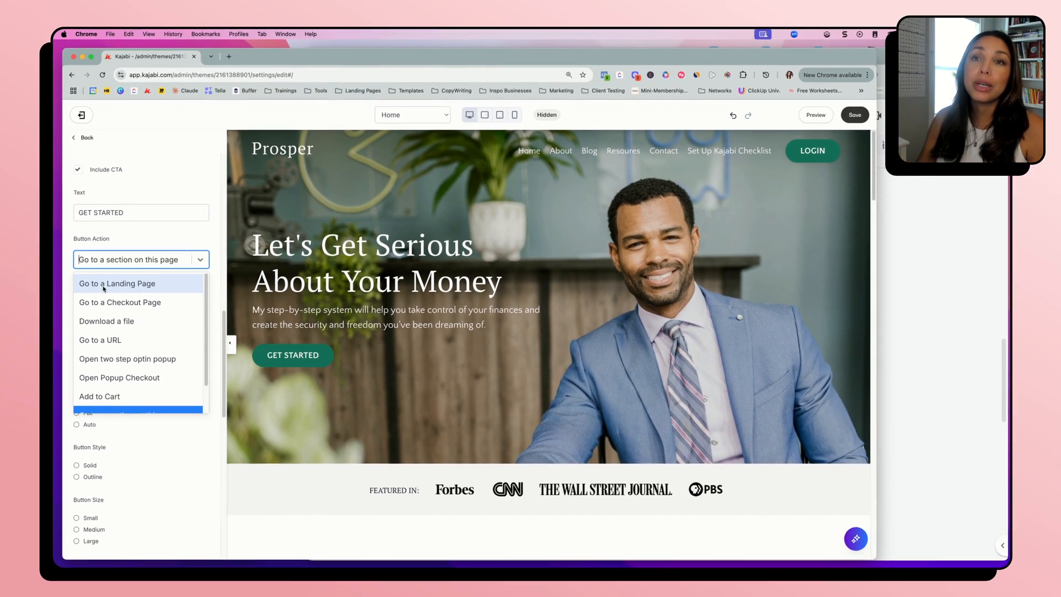
pyautogui.click(164, 284)
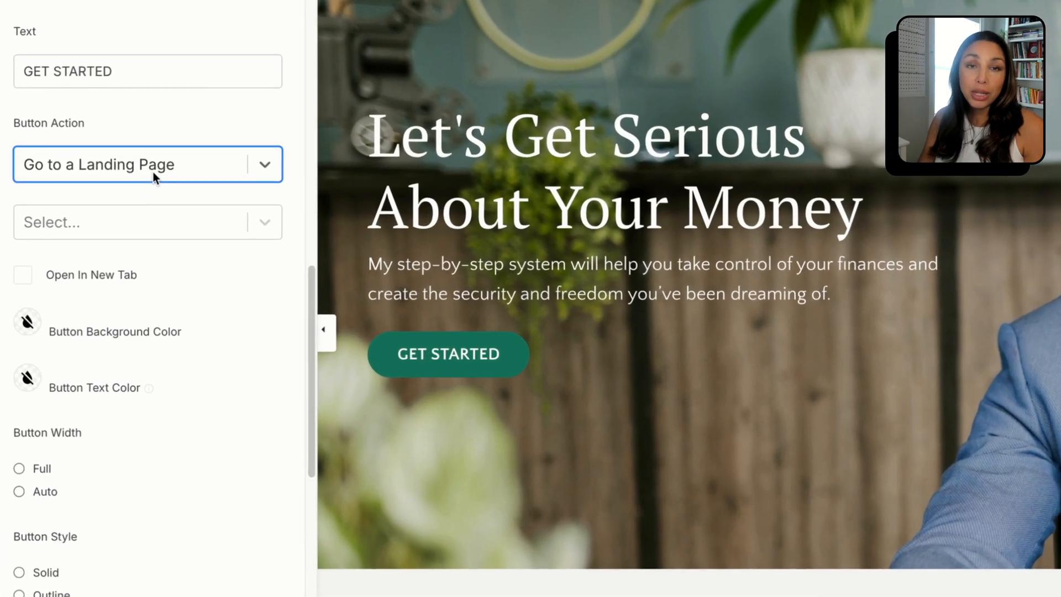
# Link the hero's GET STARTED button to the "17 Min. High-ConvertingSales Page Copy" landing page and return to the section list
pyautogui.click(255, 217)
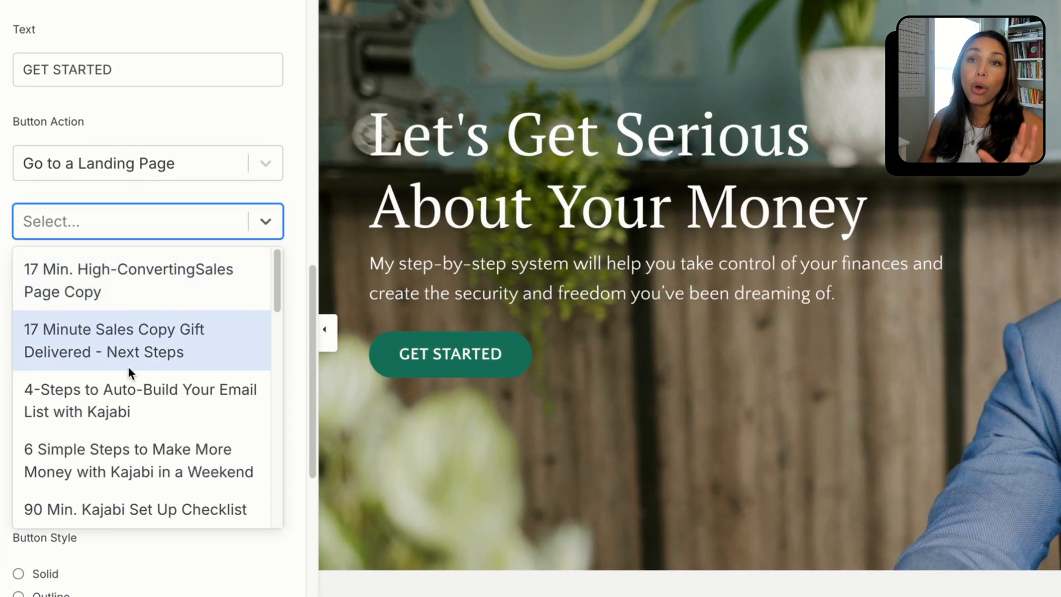
pyautogui.scroll(-8, 129, 367)
pyautogui.scroll(10, 134, 370)
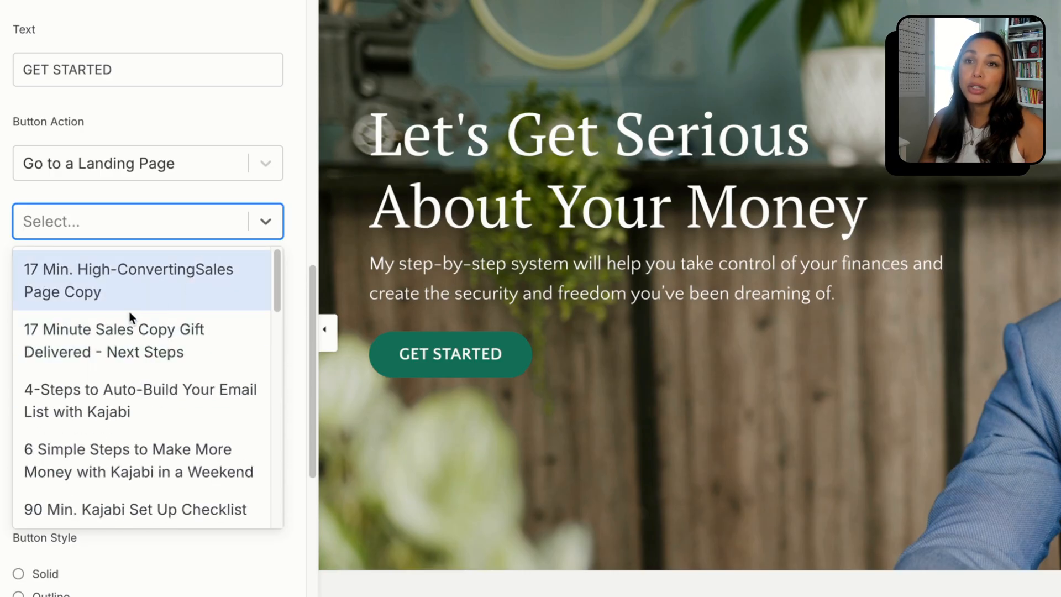
pyautogui.click(161, 278)
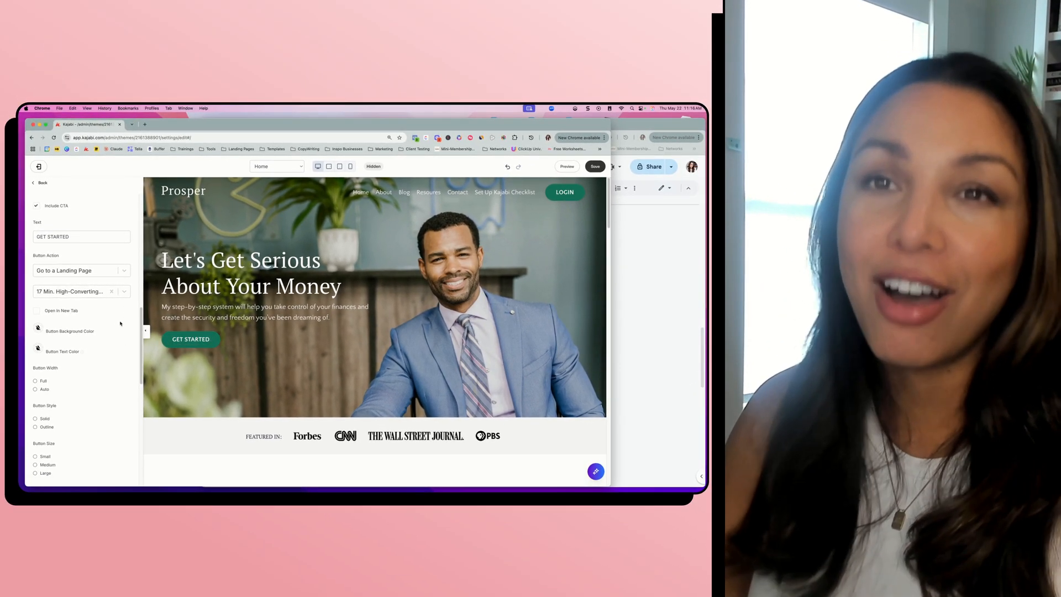
pyautogui.scroll(-3, 68, 374)
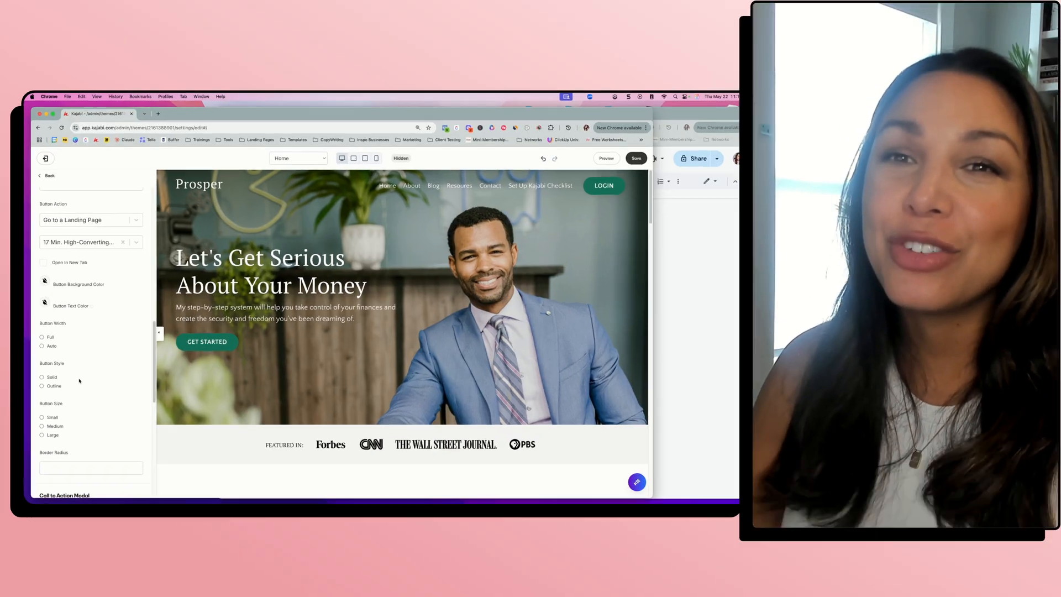
pyautogui.scroll(3, 70, 375)
pyautogui.scroll(3, 127, 398)
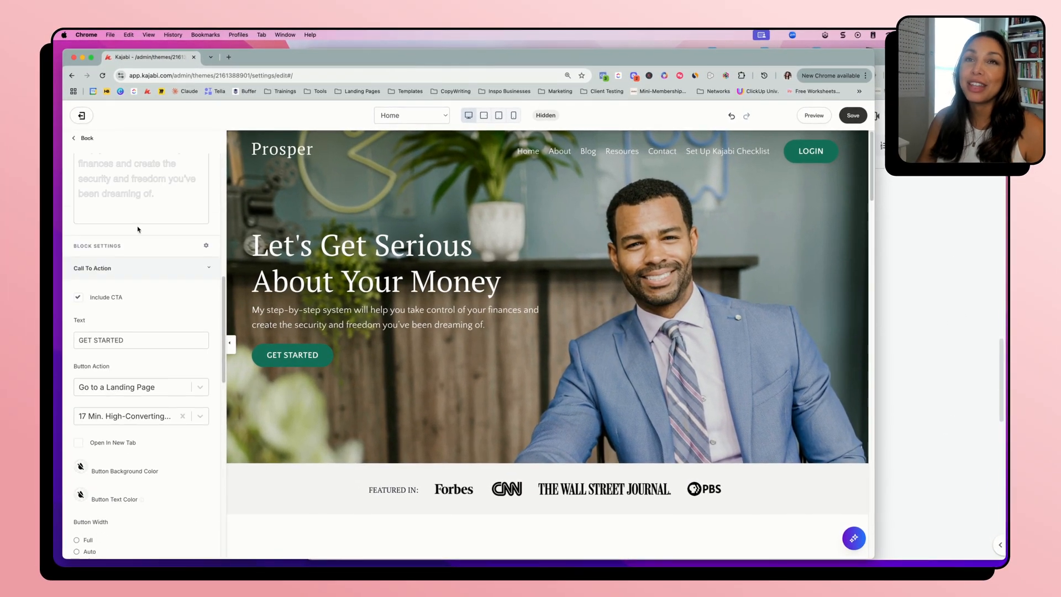
pyautogui.click(83, 138)
pyautogui.click(86, 138)
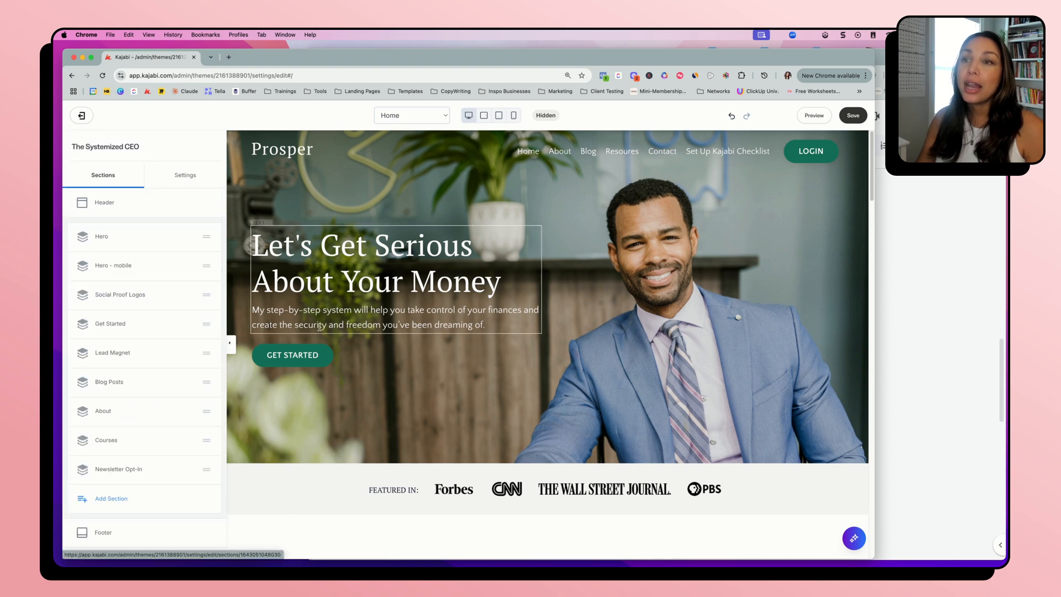
# Examine the Social Proof Logos section's options and its logo Image settings, and open the Get Started section
pyautogui.scroll(-3, 322, 337)
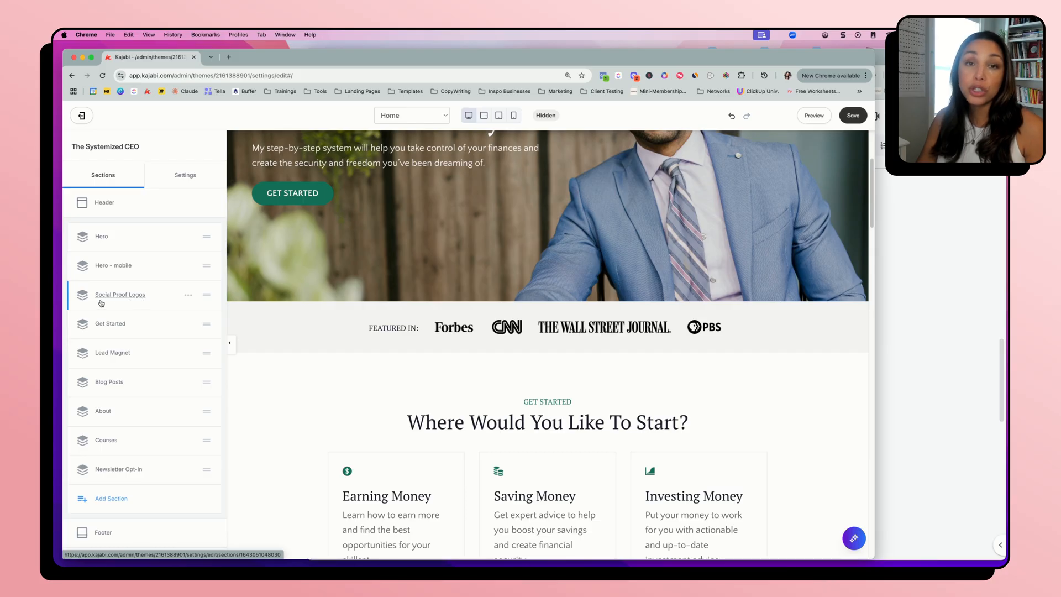
pyautogui.click(188, 295)
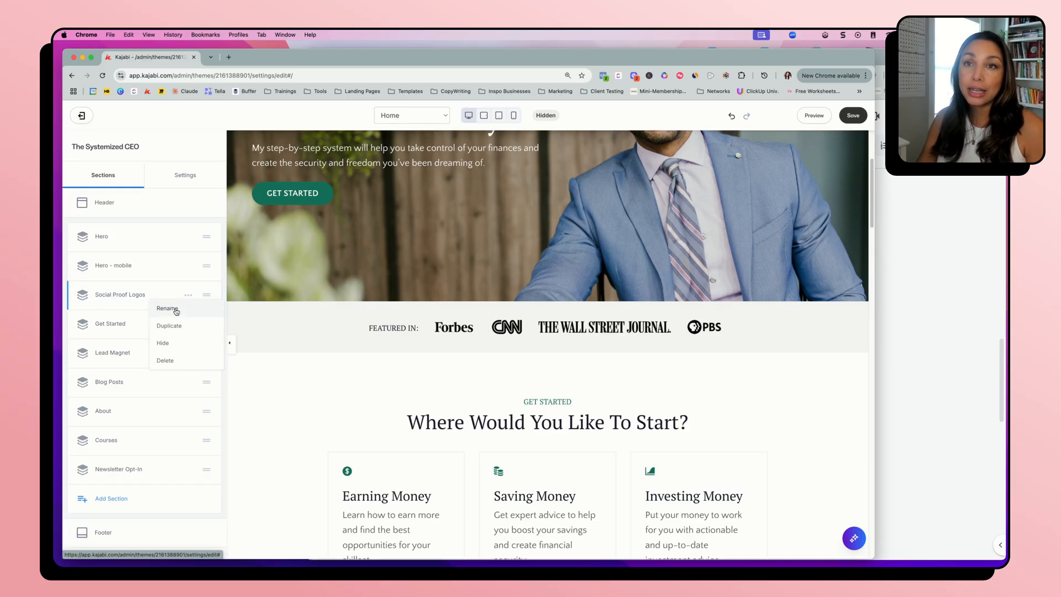
pyautogui.click(138, 297)
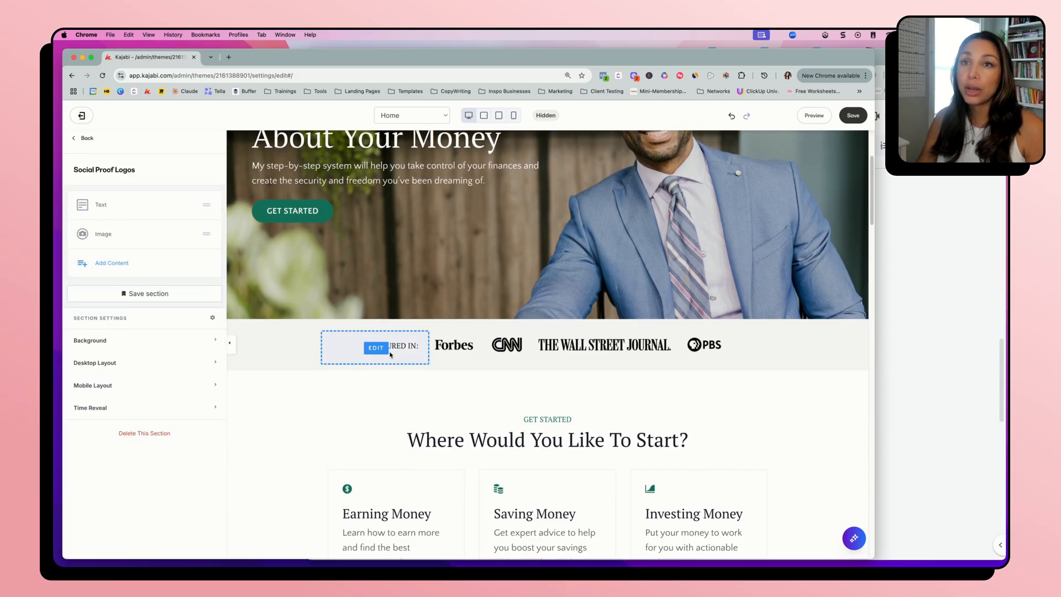
pyautogui.click(103, 233)
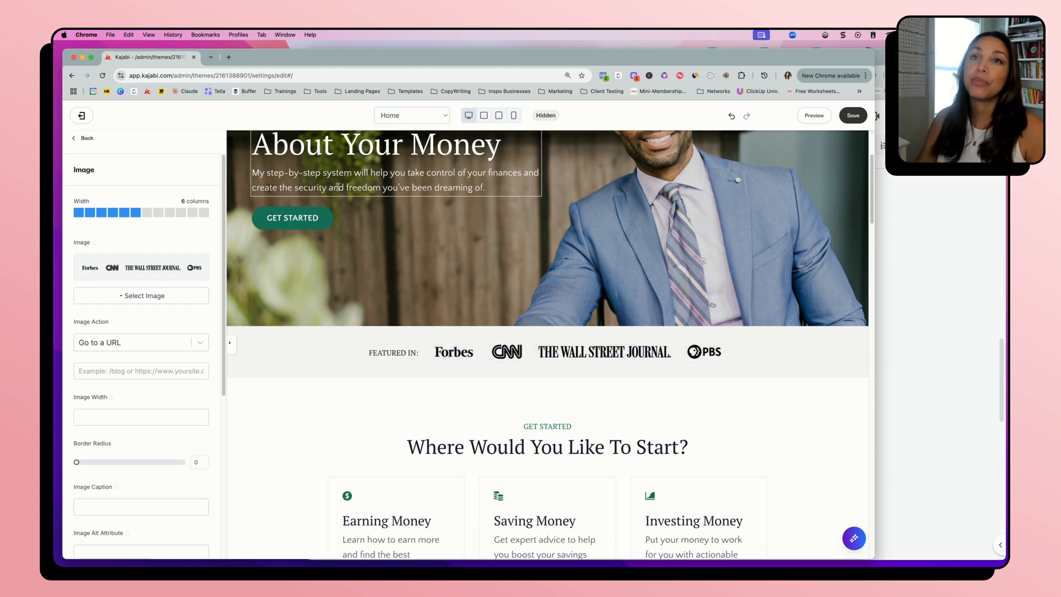
pyautogui.click(97, 140)
pyautogui.scroll(-3, 304, 420)
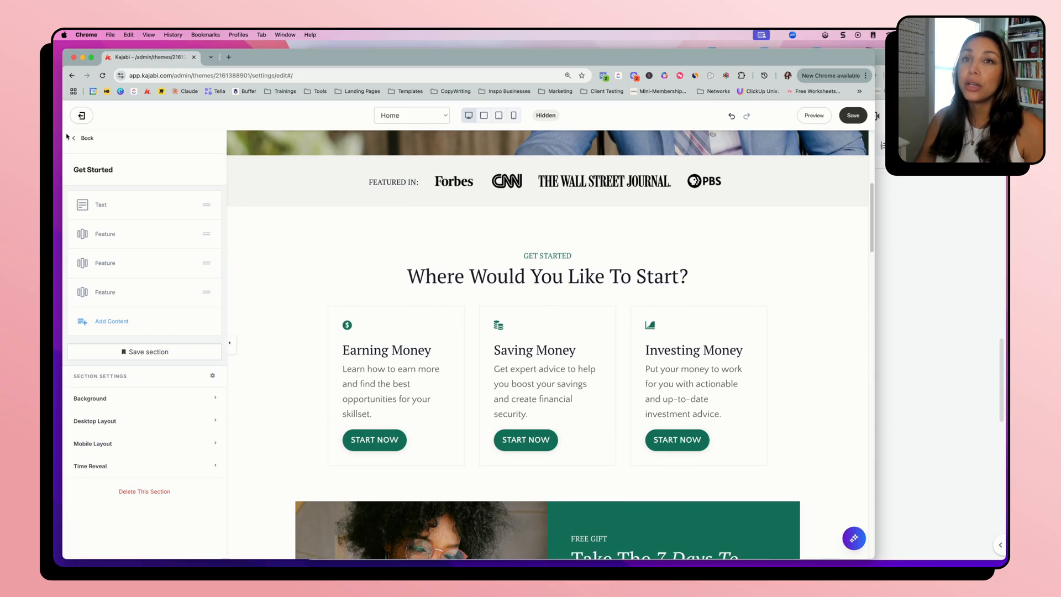
# Reopen the Get Started section from the section list, review its heading Text block's content and settings, and return to the section's options
pyautogui.click(89, 137)
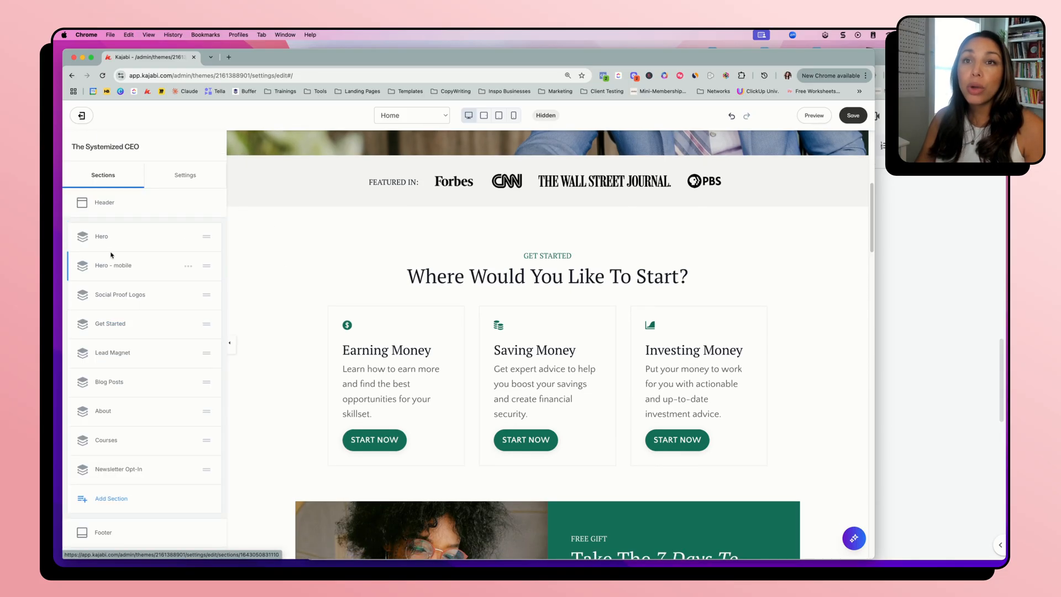
pyautogui.scroll(-1, 133, 294)
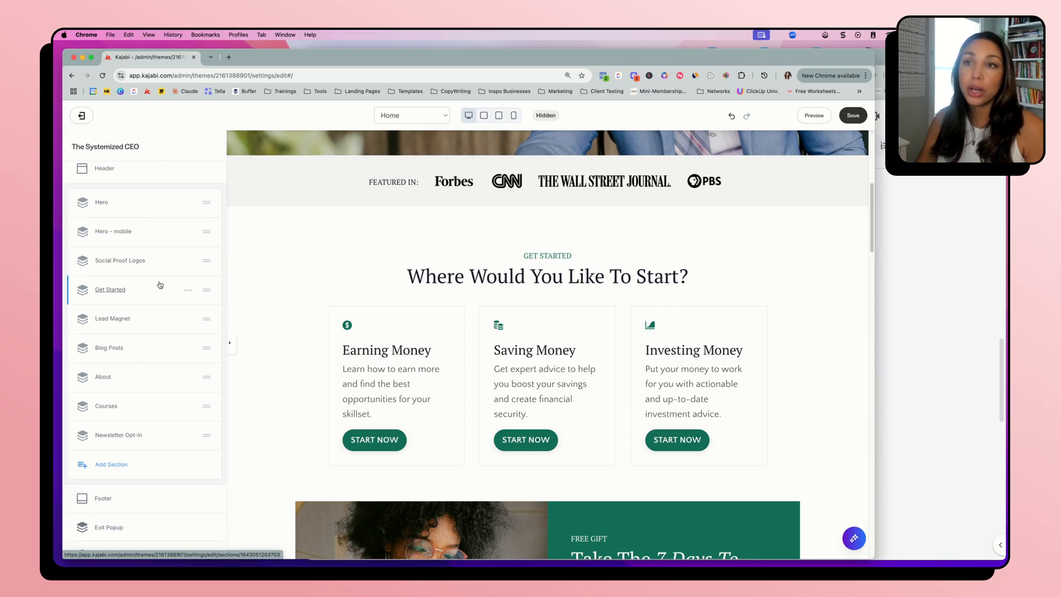
pyautogui.click(271, 301)
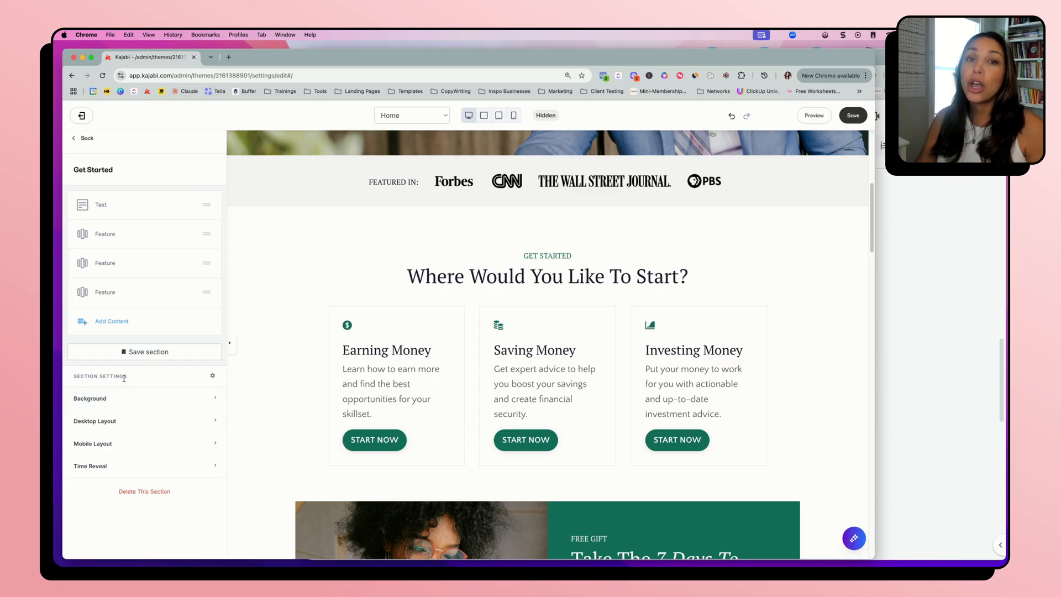
pyautogui.click(480, 277)
pyautogui.scroll(-2, 114, 467)
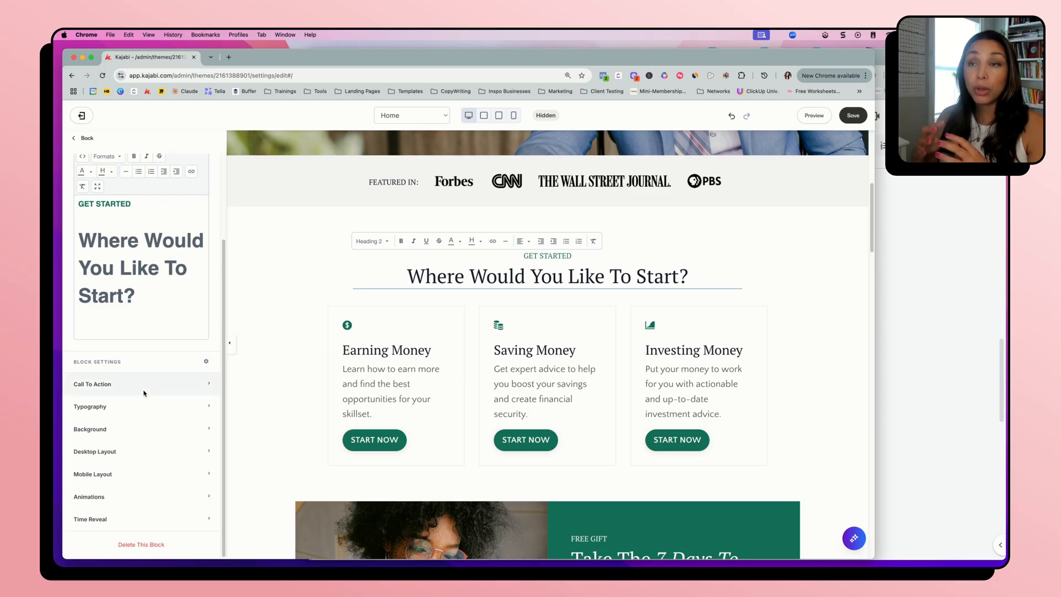
pyautogui.click(274, 315)
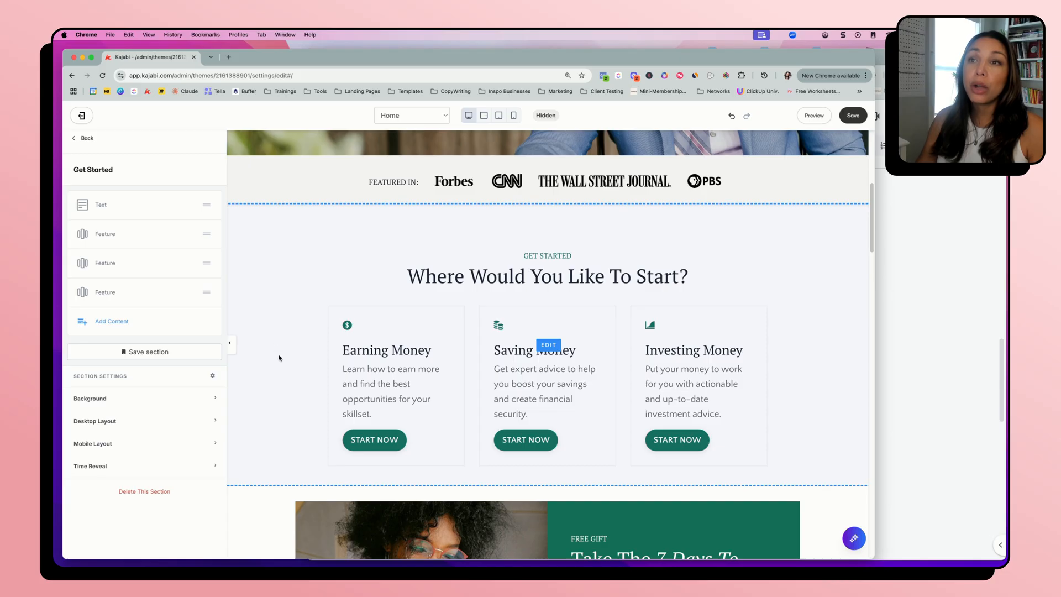
# Set the Get Started section's Background Media Type to Image and review its image source, position and background color options
pyautogui.click(124, 402)
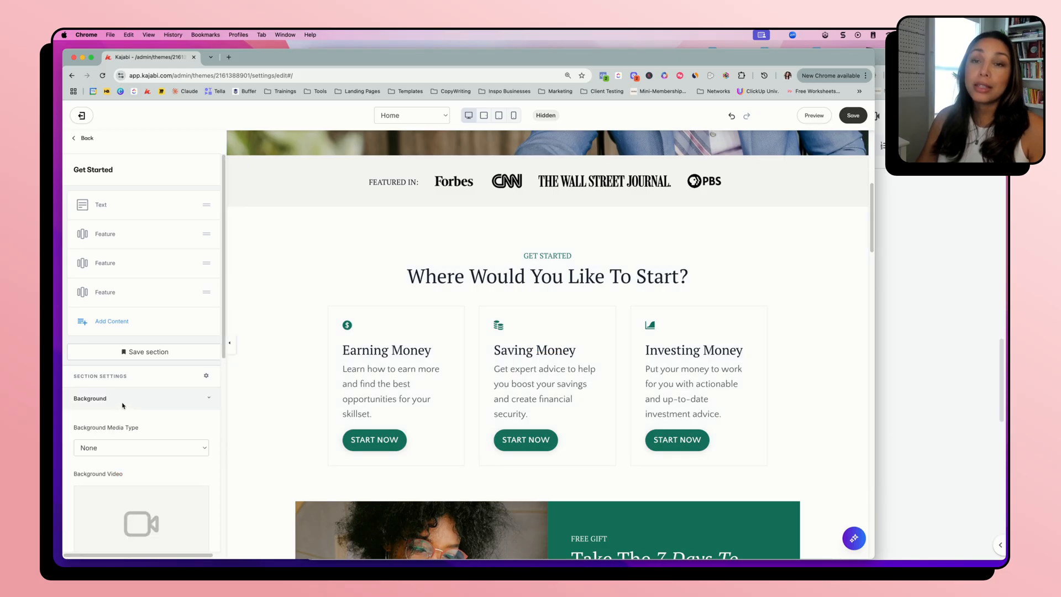
pyautogui.scroll(-4, 116, 381)
pyautogui.scroll(-2, 116, 332)
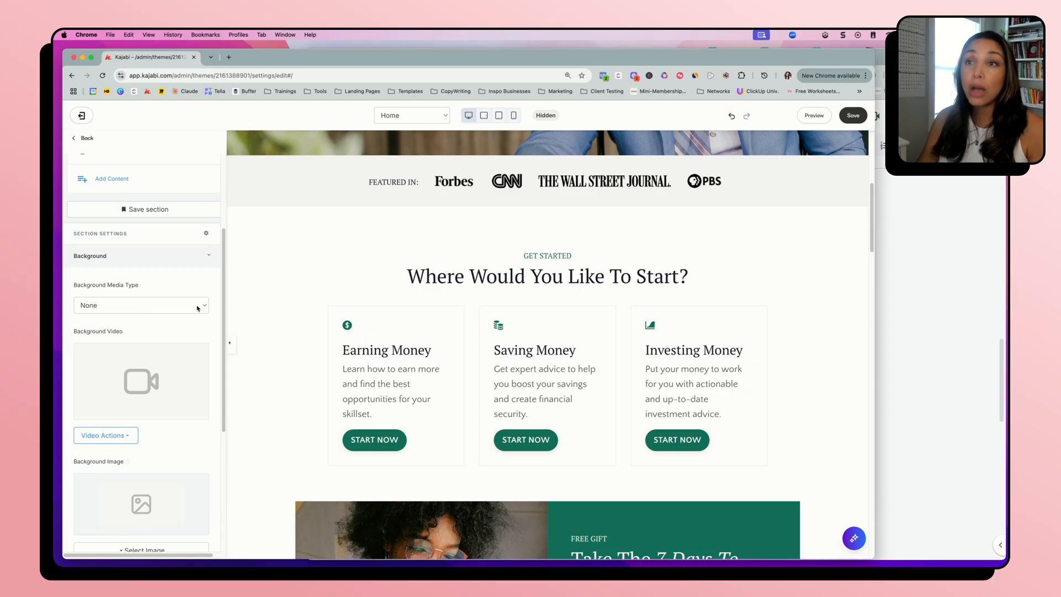
pyautogui.scroll(-1, 271, 306)
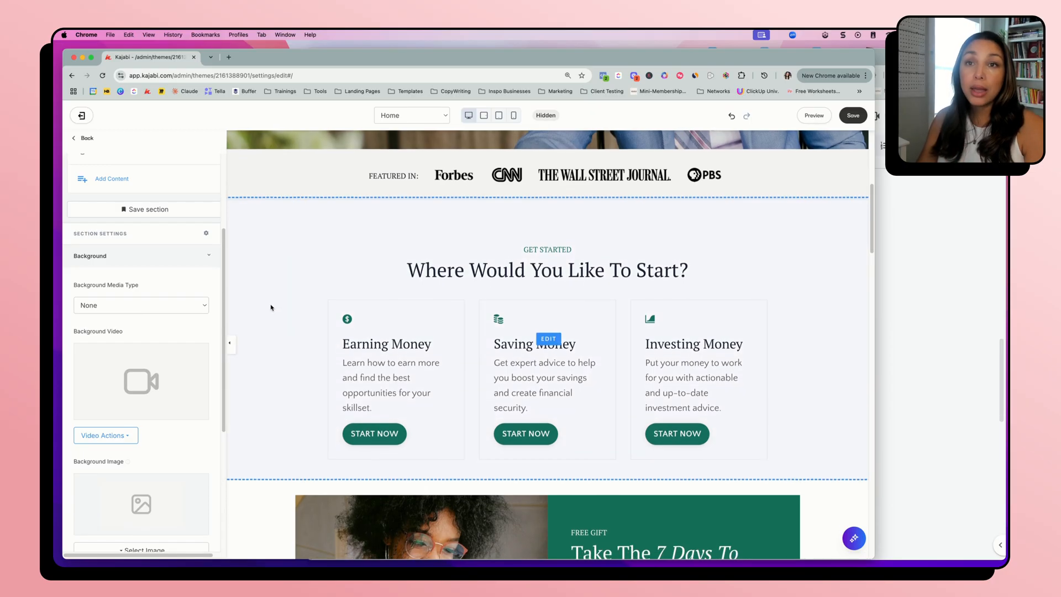
pyautogui.click(135, 306)
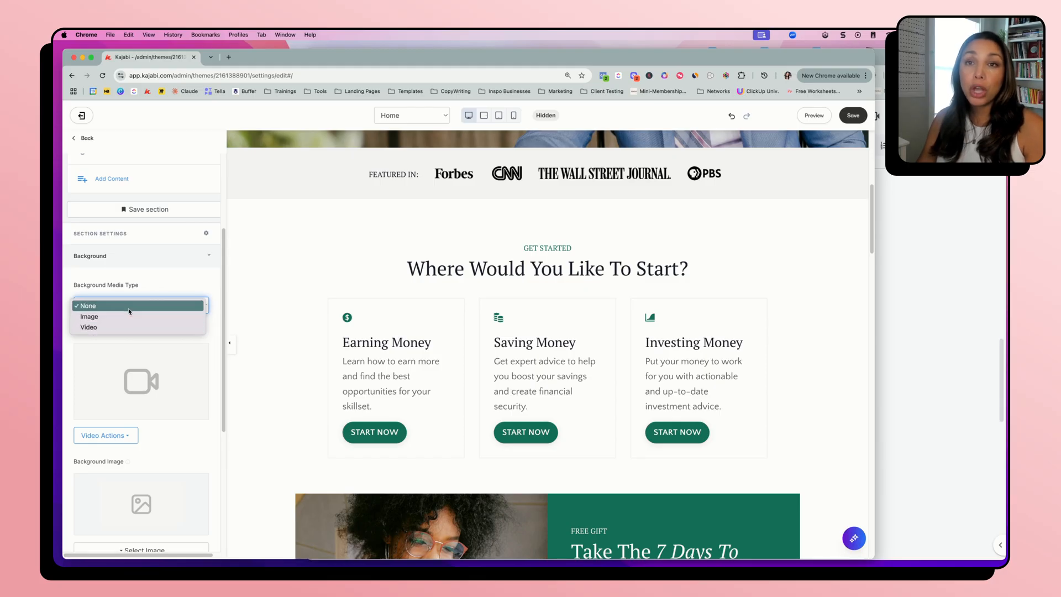
pyautogui.click(127, 317)
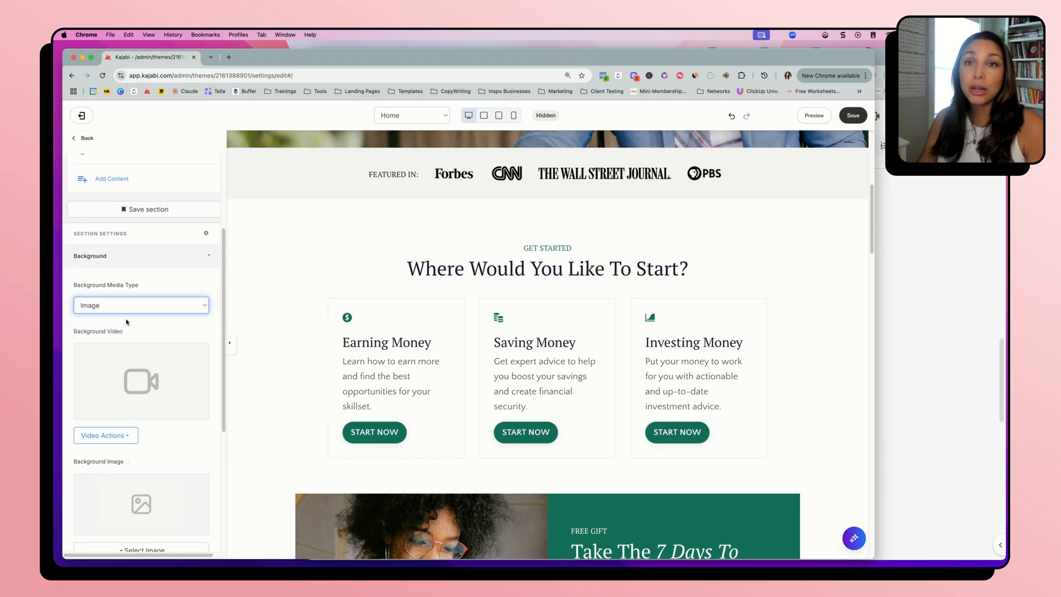
pyautogui.scroll(-3, 150, 381)
pyautogui.click(125, 434)
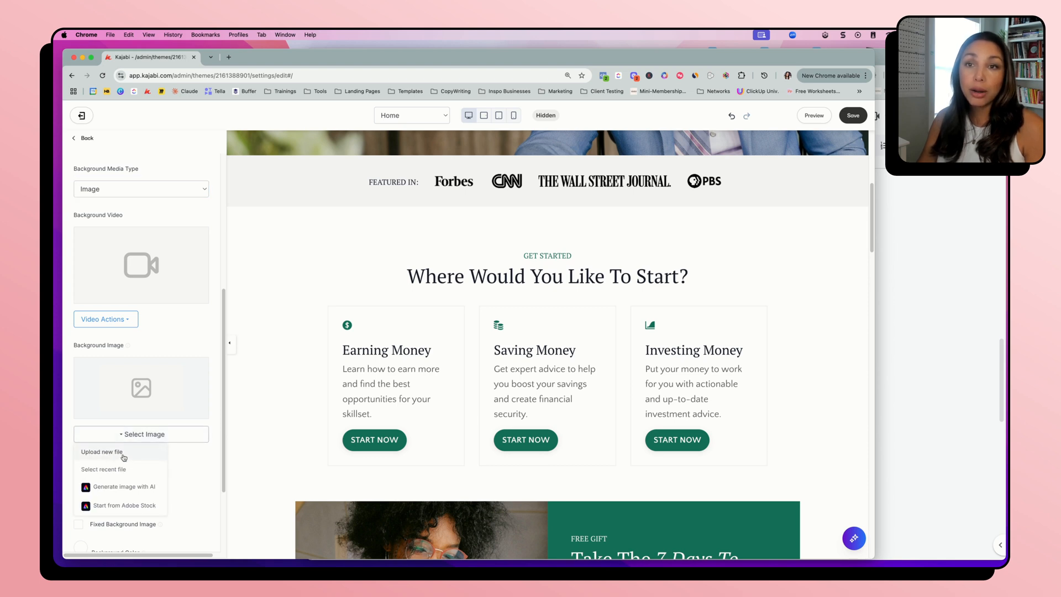
pyautogui.click(181, 345)
pyautogui.moveTo(128, 347)
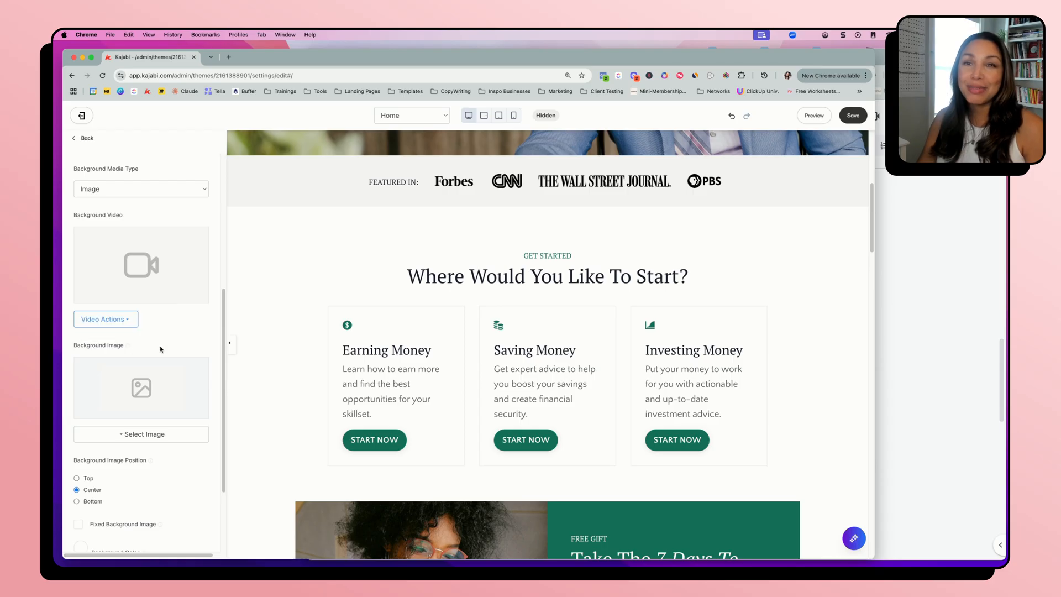
pyautogui.scroll(-5, 162, 349)
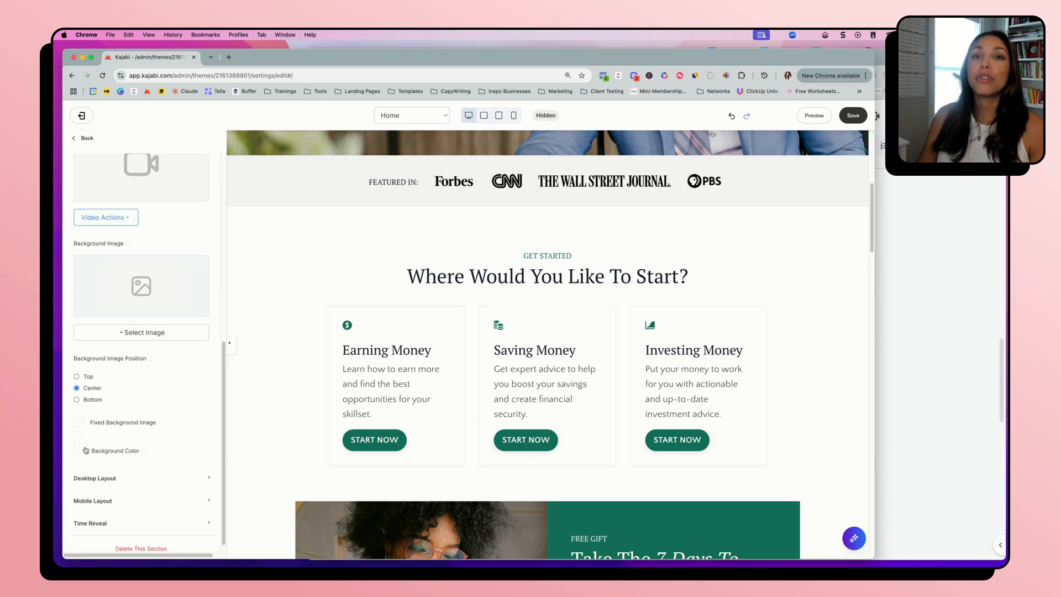
# Set the hero section's background color to the dark swatch with RGB 31, 32, 32 at 64 opacity, as an overlay on its background image
pyautogui.scroll(5, 415, 360)
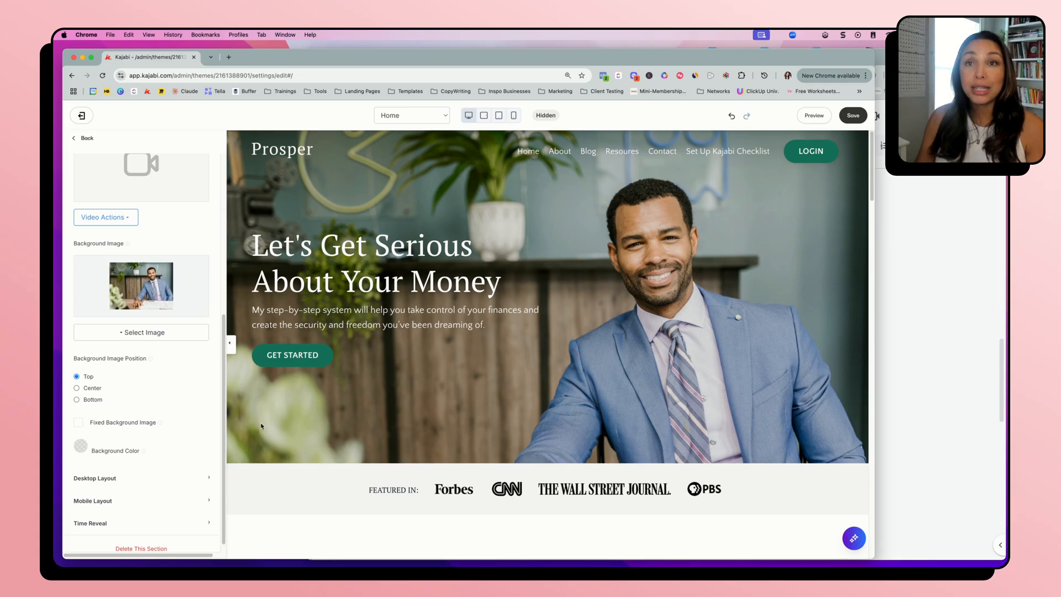
pyautogui.scroll(5, 105, 426)
pyautogui.scroll(1, 107, 425)
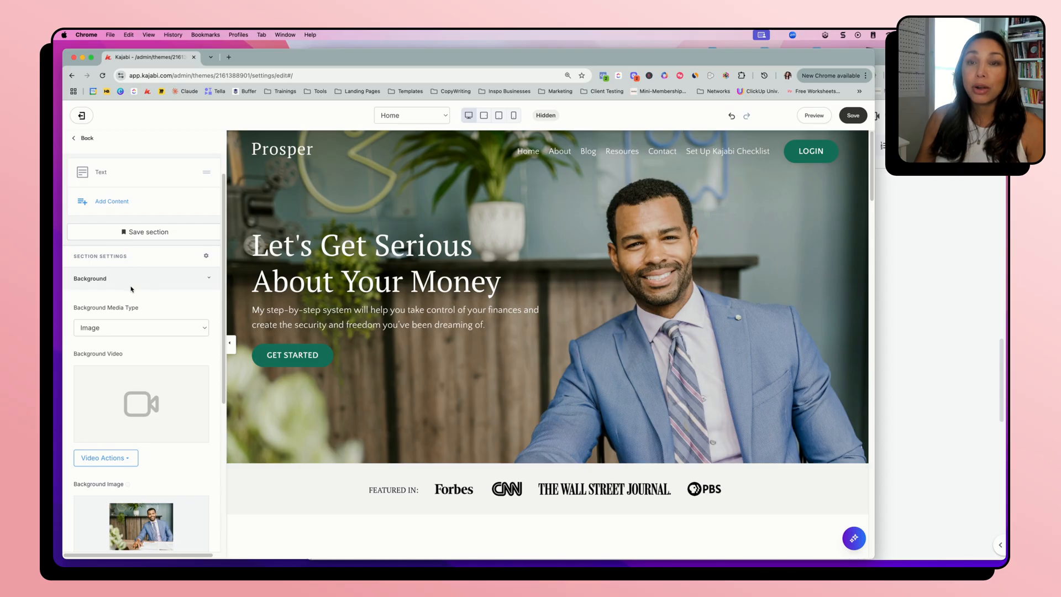
pyautogui.scroll(-5, 118, 355)
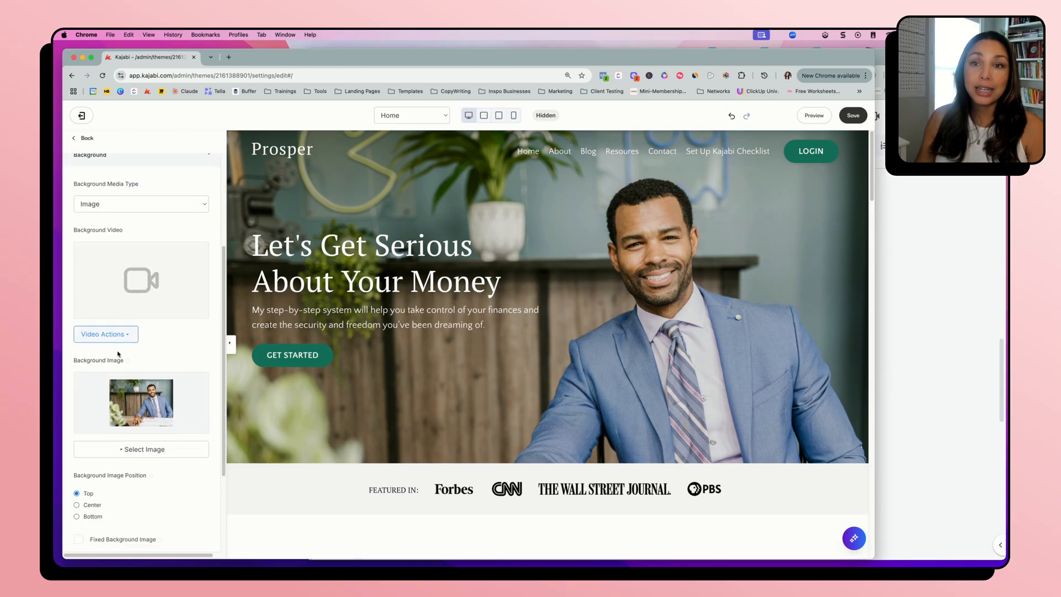
pyautogui.scroll(-3, 141, 407)
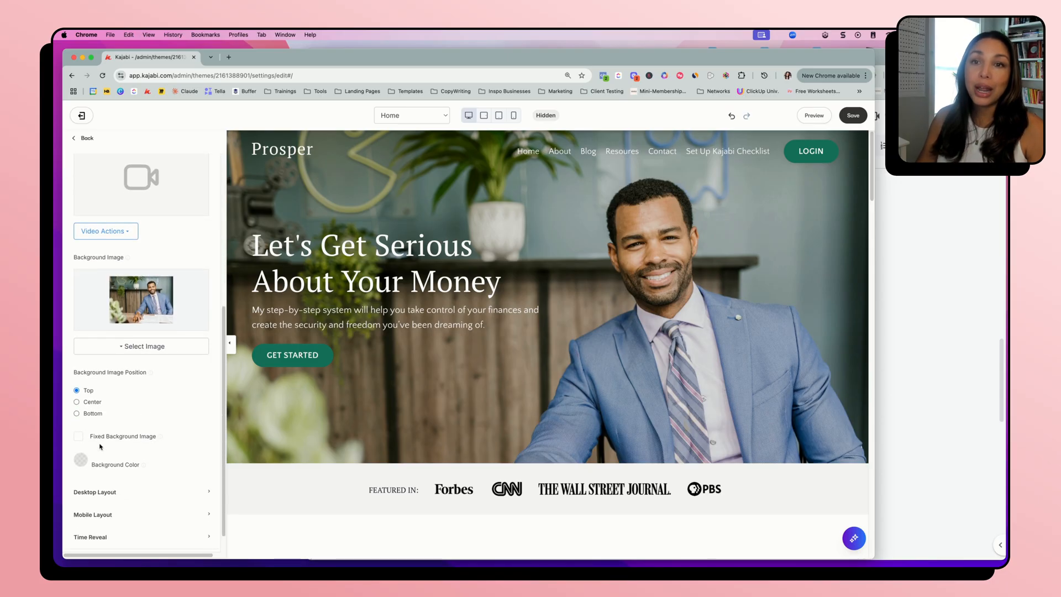
pyautogui.click(81, 460)
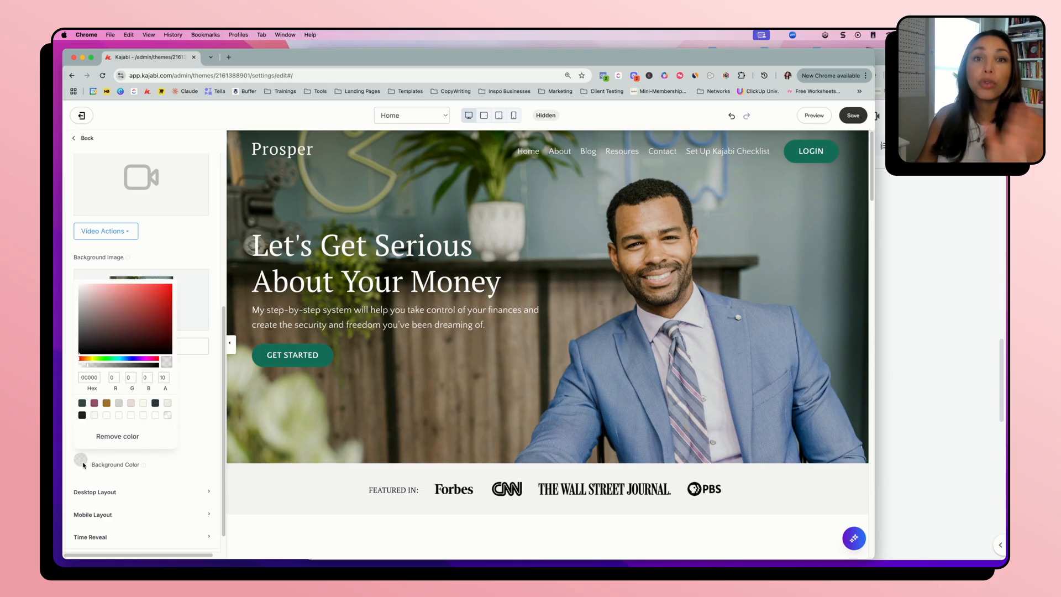
pyautogui.click(82, 415)
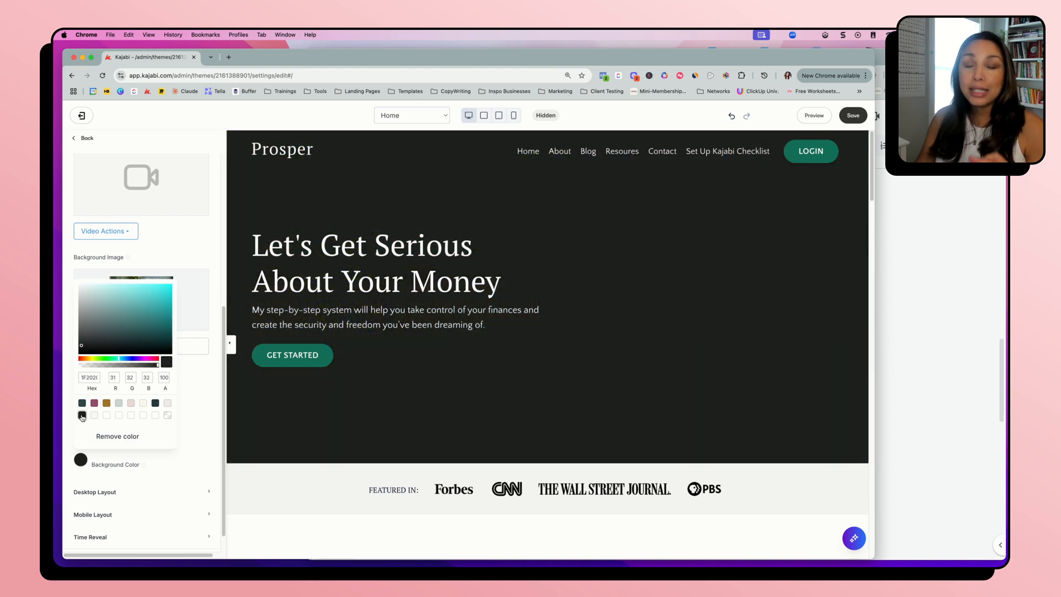
pyautogui.click(121, 364)
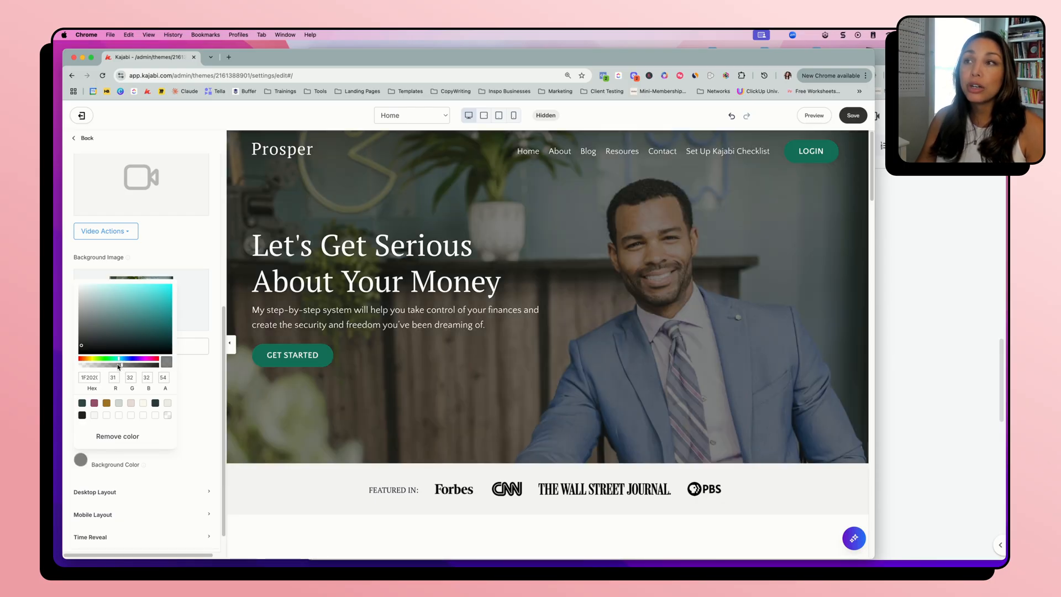
pyautogui.moveTo(119, 365); pyautogui.dragTo(129, 365)
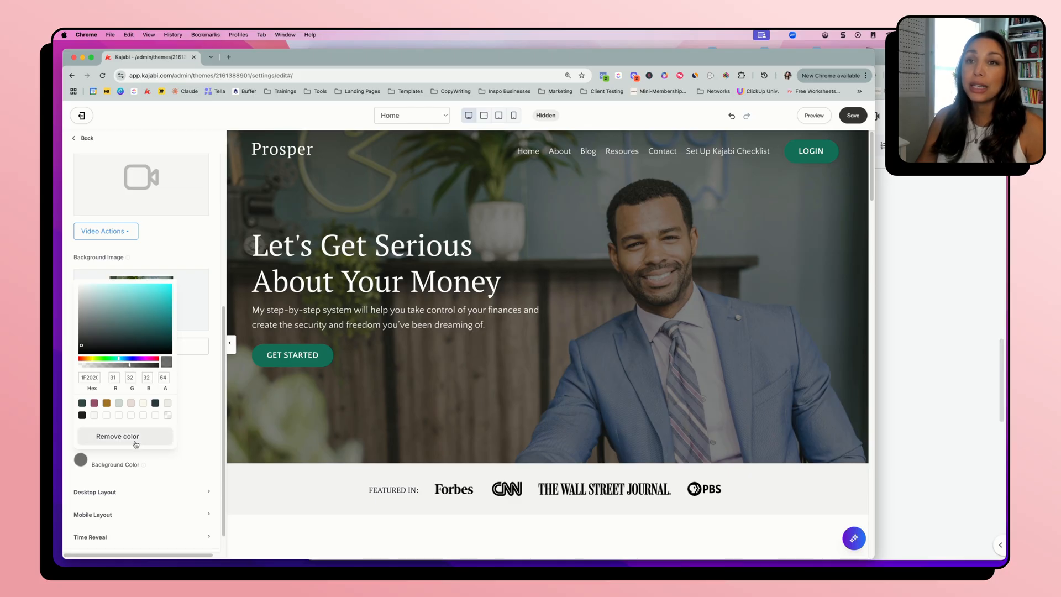
pyautogui.click(191, 445)
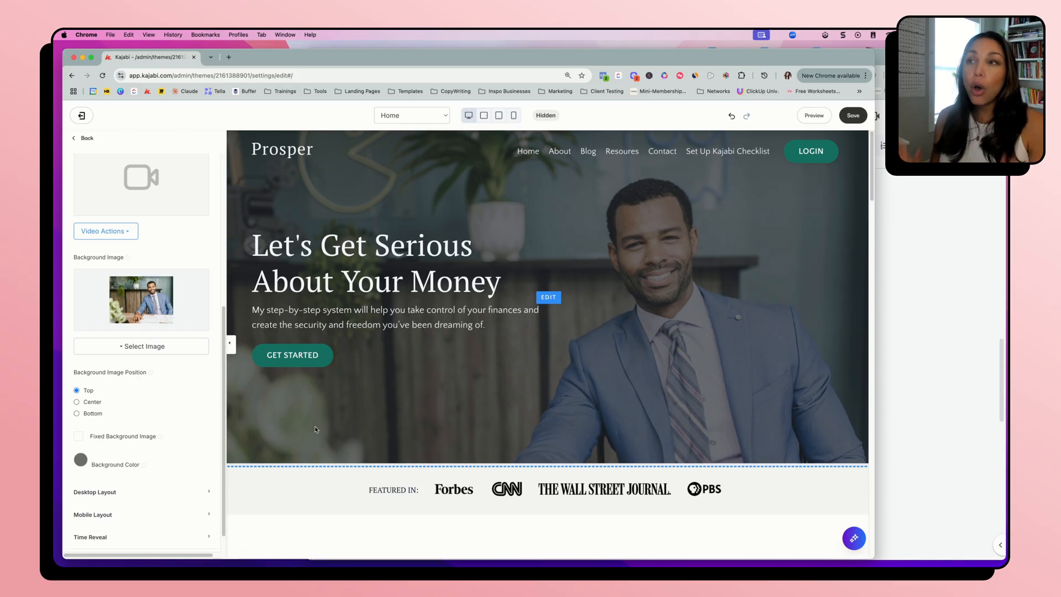
# Go back to the Get Started section and open its Earning Money feature block
pyautogui.scroll(-10, 316, 430)
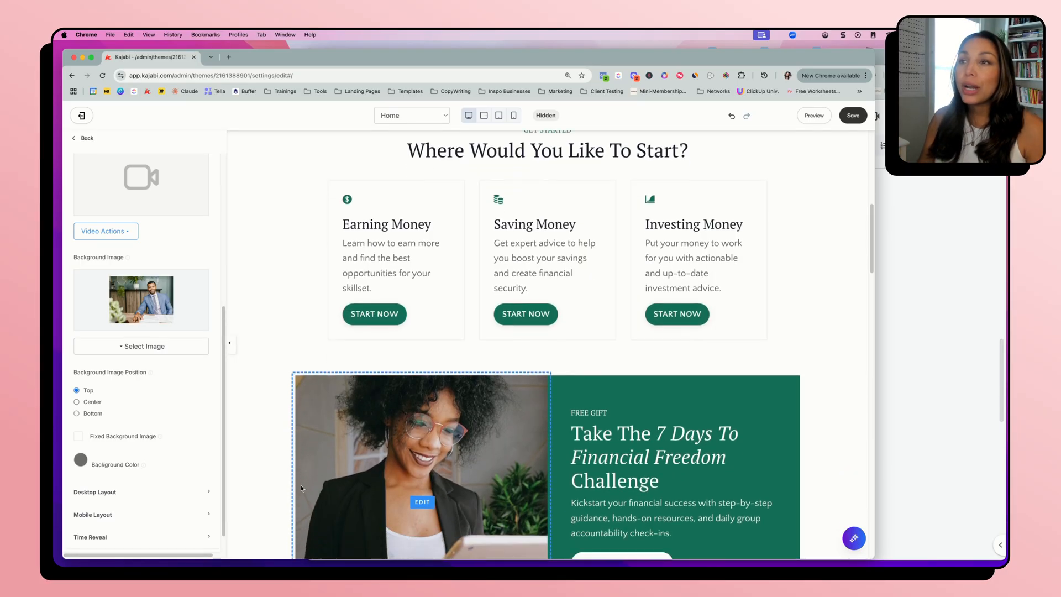
pyautogui.click(273, 215)
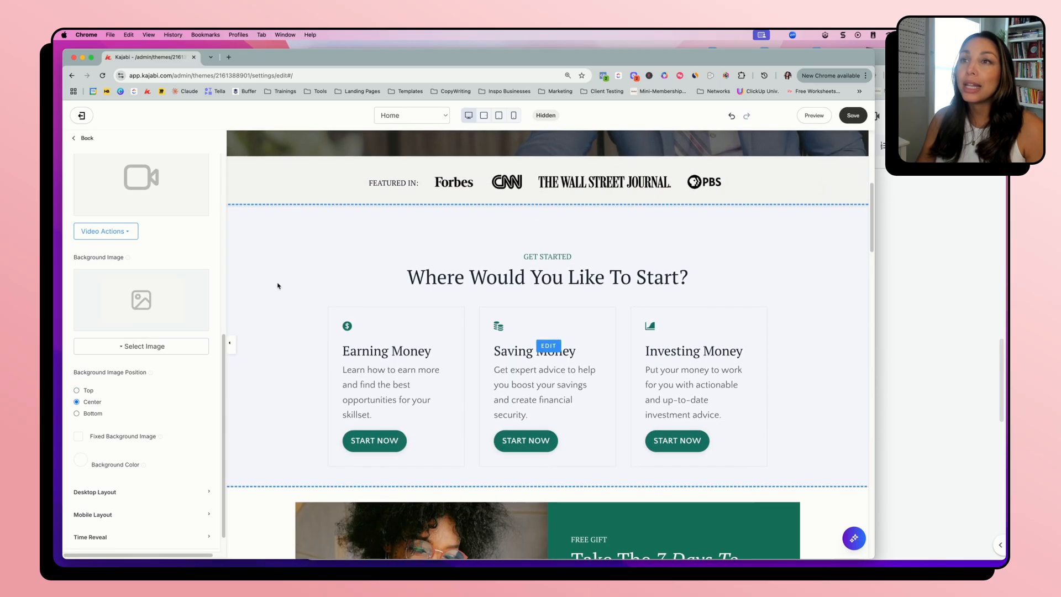
pyautogui.scroll(8, 119, 203)
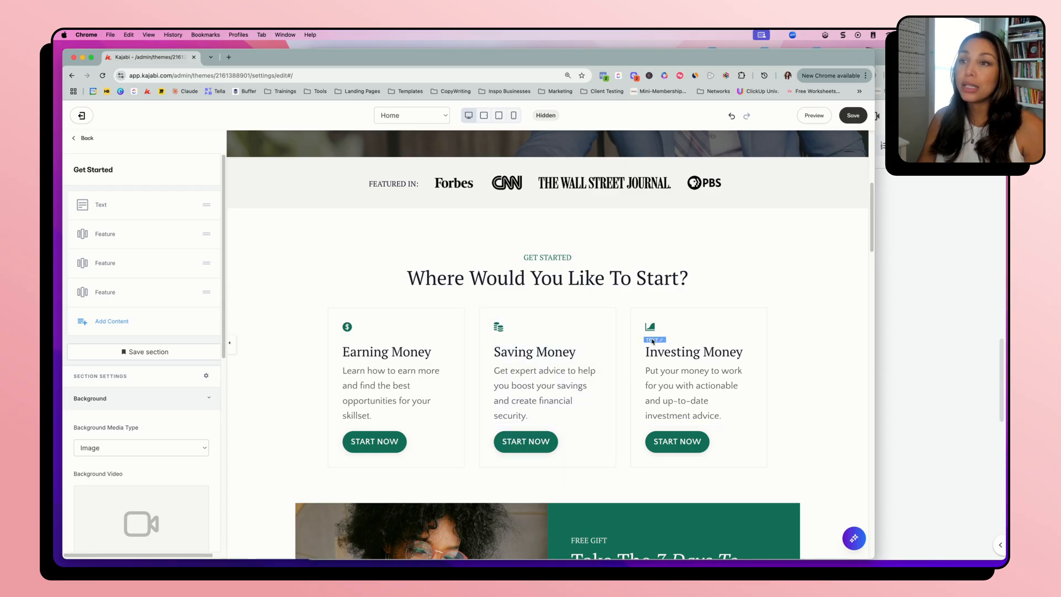
pyautogui.click(403, 338)
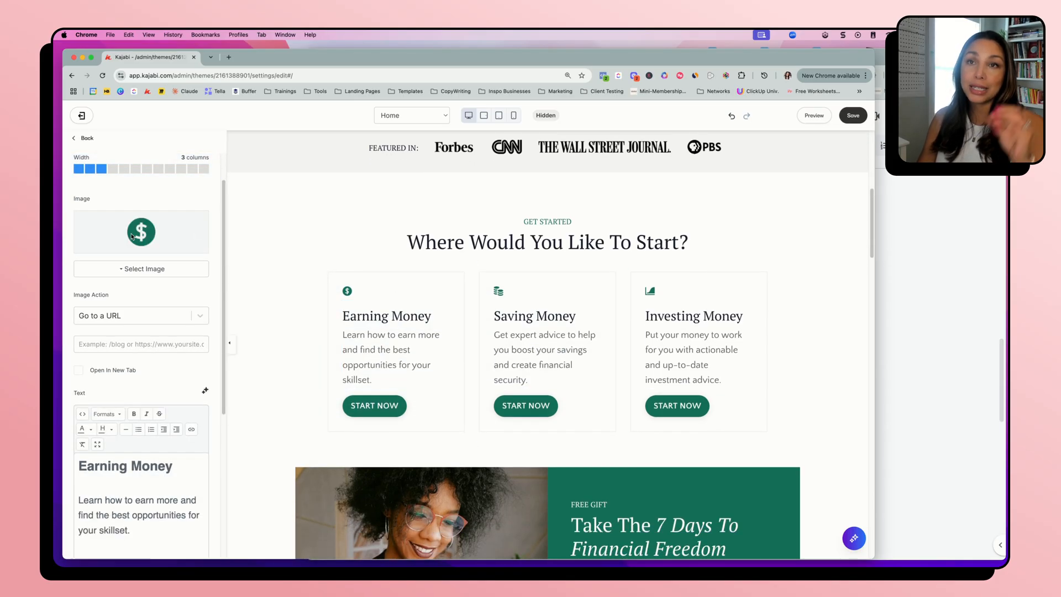
# Examine the Earning Money feature's icon image, image action, text and list of block settings
pyautogui.scroll(-1, 148, 357)
pyautogui.scroll(-2, 146, 276)
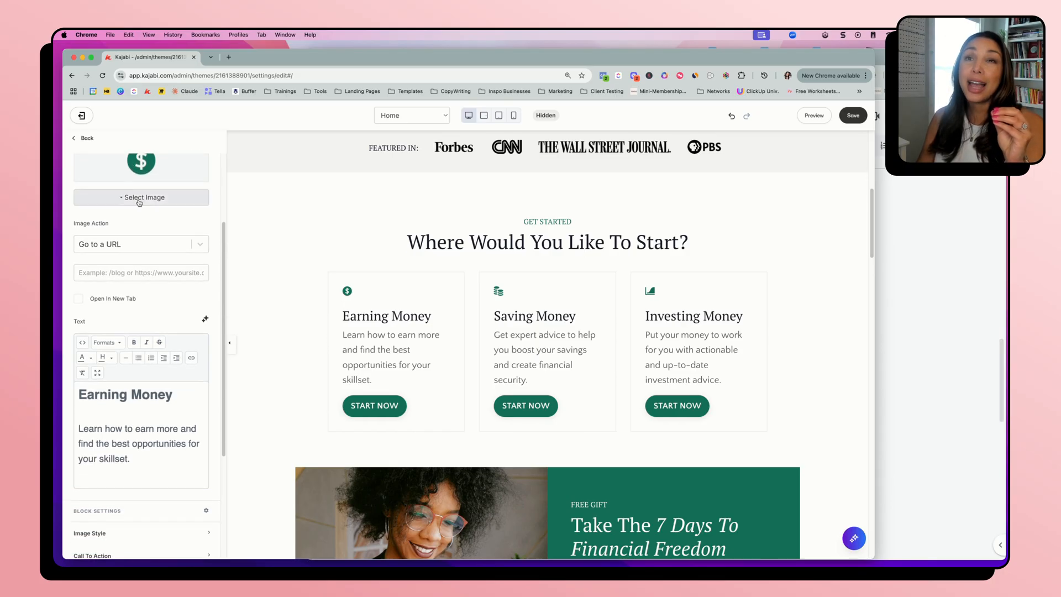
pyautogui.scroll(2, 143, 222)
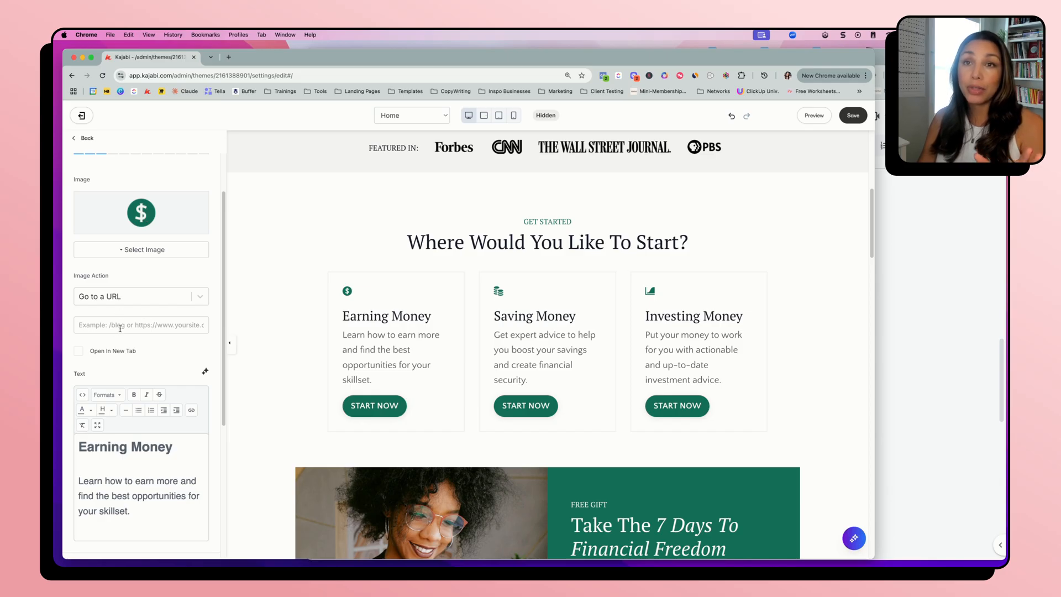
pyautogui.scroll(-5, 143, 369)
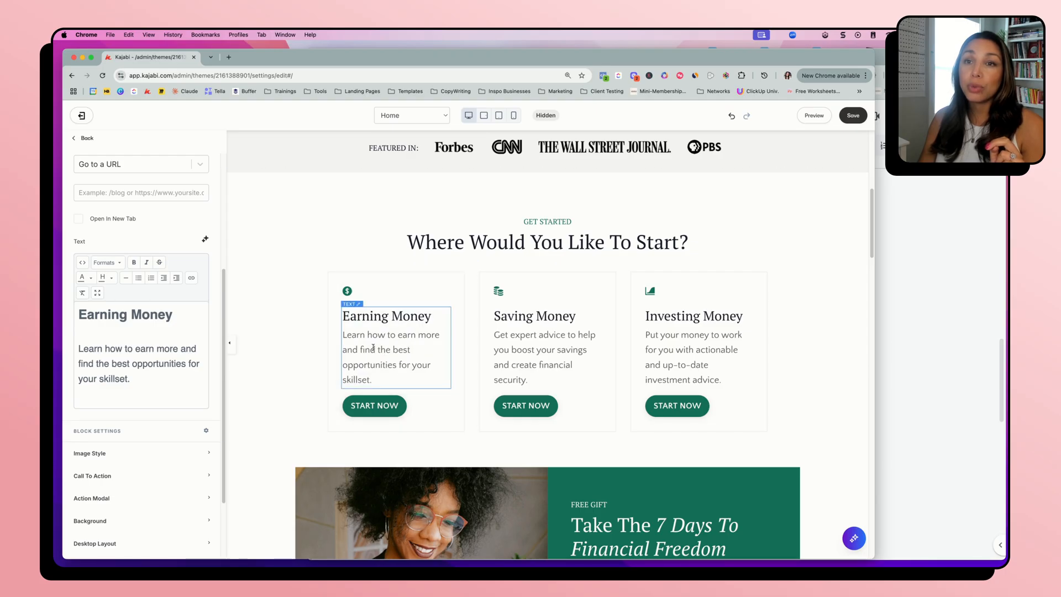
pyautogui.scroll(-1, 132, 394)
pyautogui.scroll(-1, 133, 395)
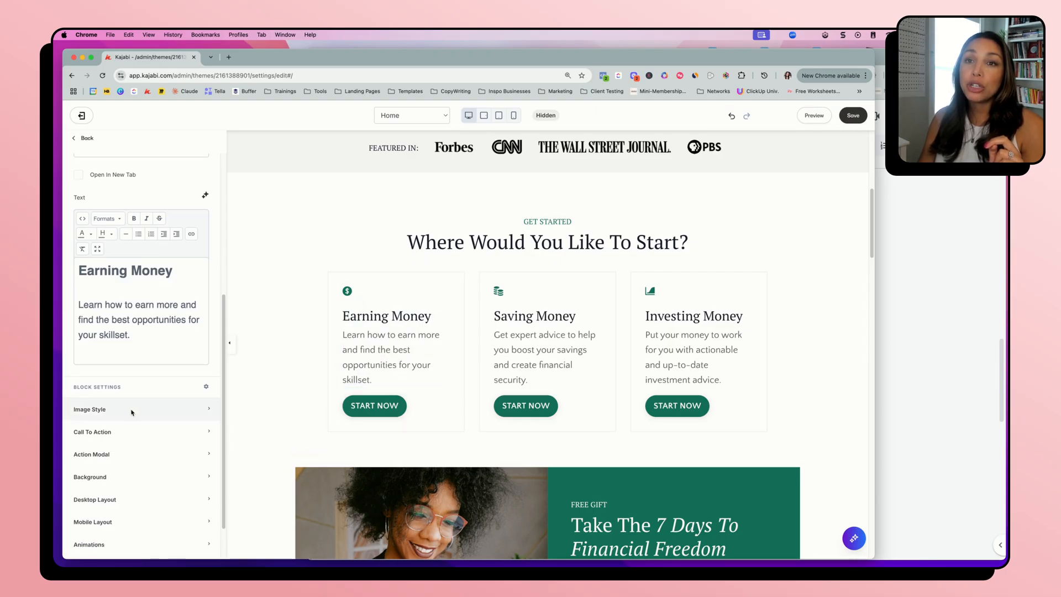
pyautogui.scroll(5, 132, 332)
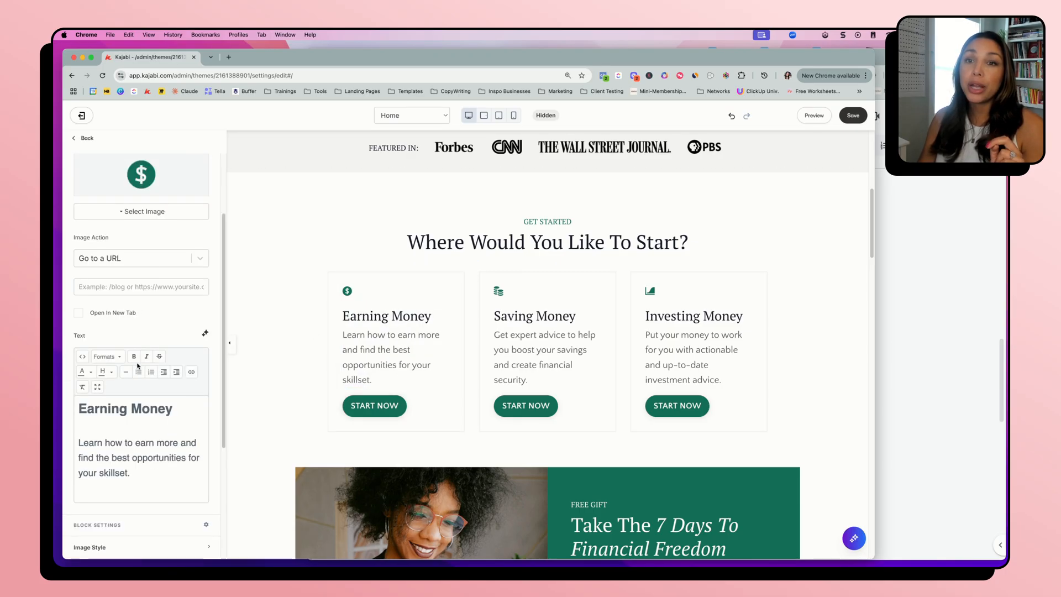
pyautogui.scroll(-4, 128, 436)
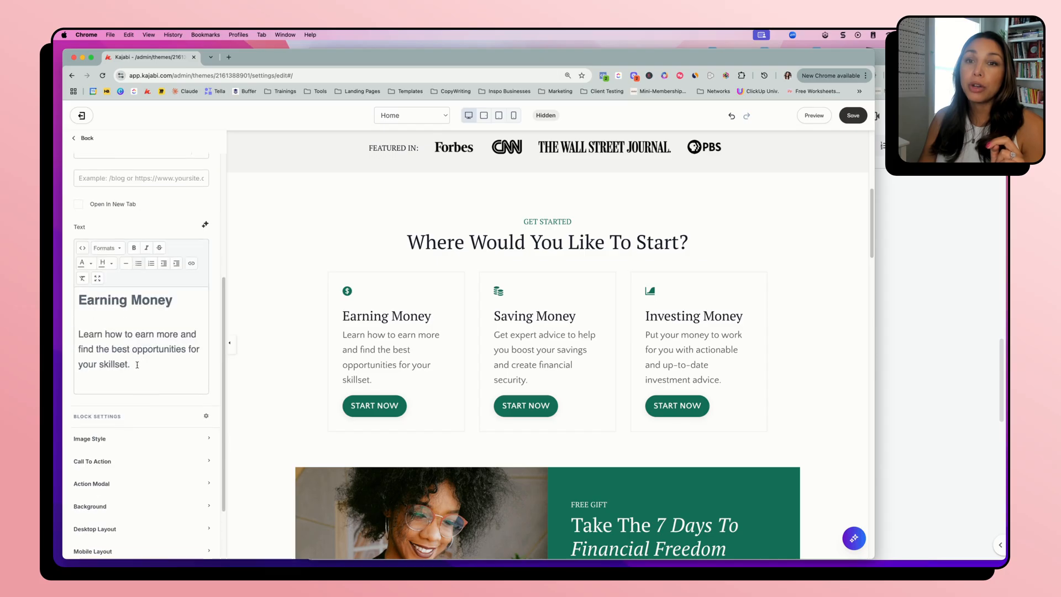
# Check the Earning Money feature's Image Style settings, including the Image Width, and collapse them
pyautogui.click(125, 438)
pyautogui.scroll(-3, 110, 459)
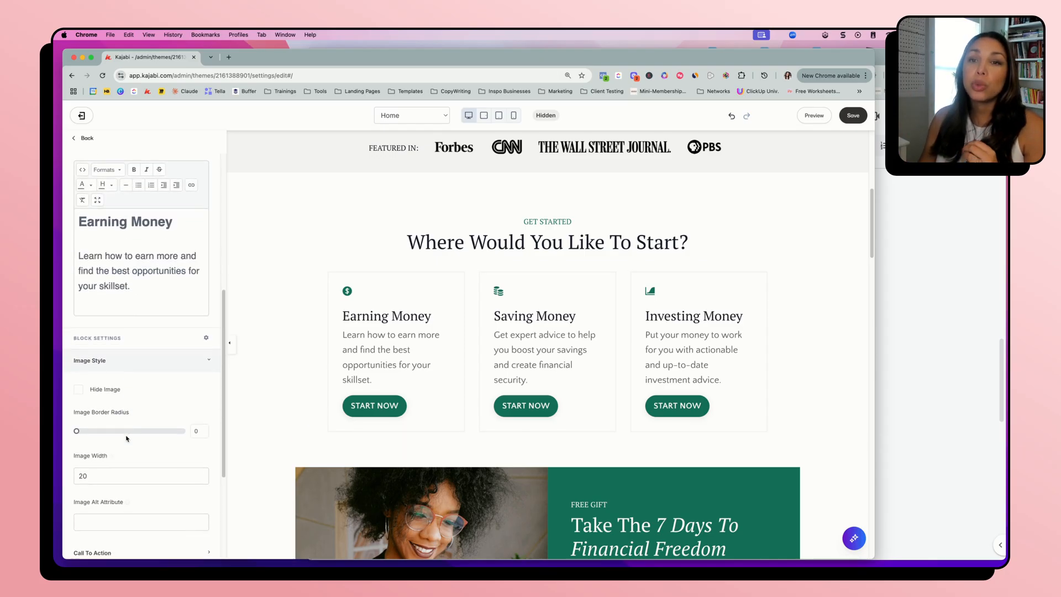
pyautogui.doubleClick(79, 477)
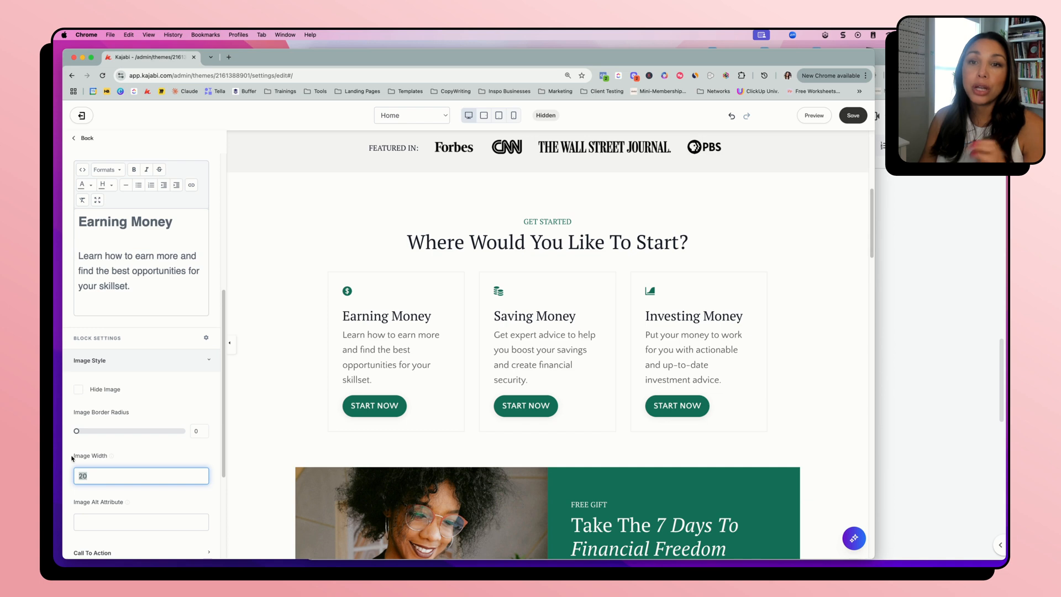
pyautogui.click(112, 362)
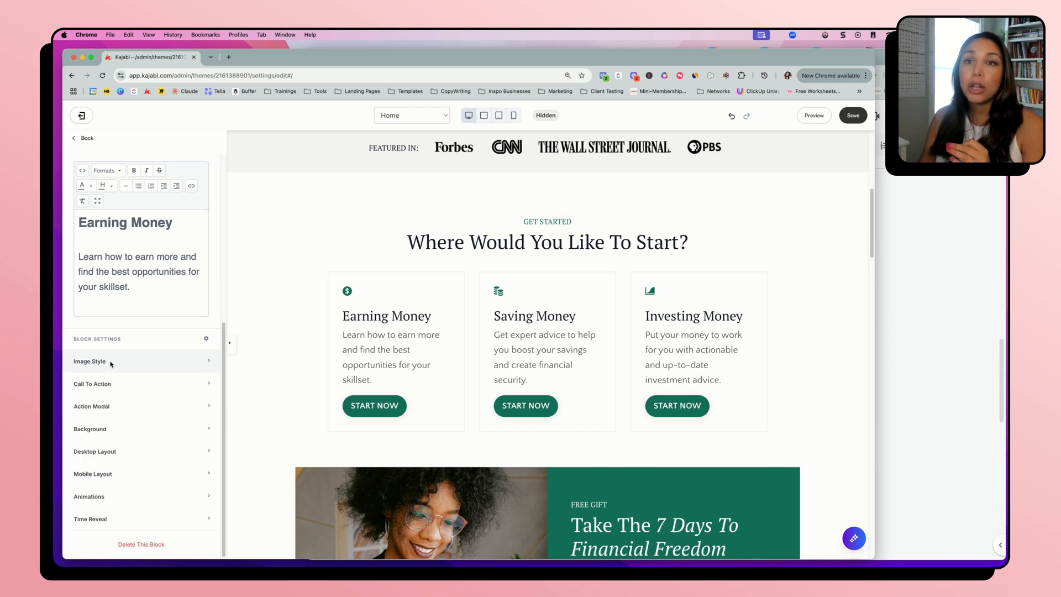
# Check the Earning Money feature's Call To Action settings, including button text, action, colors and width, and collapse them
pyautogui.click(122, 387)
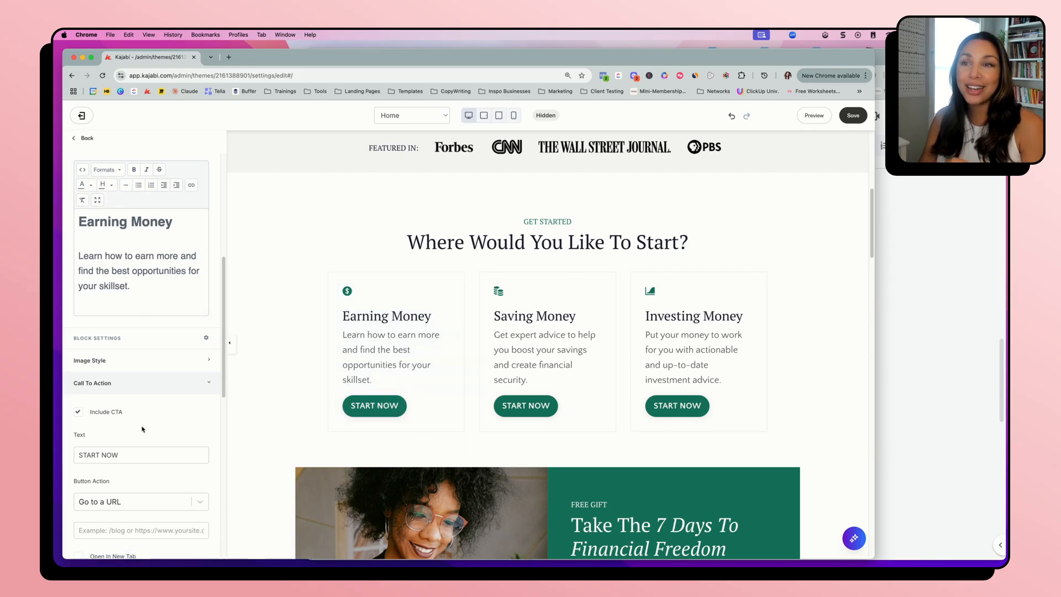
pyautogui.scroll(-5, 143, 430)
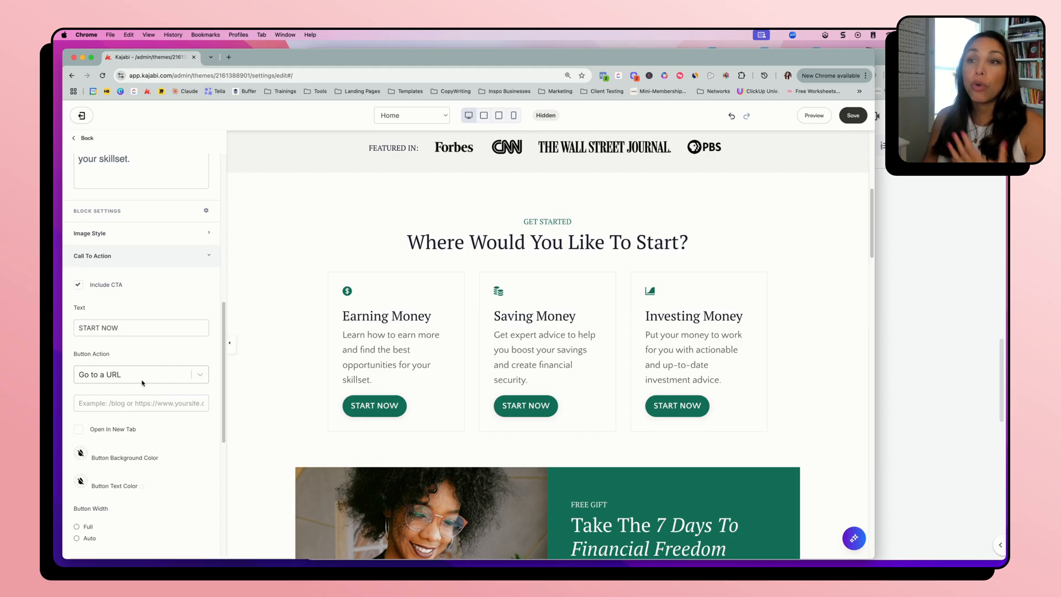
pyautogui.scroll(-5, 277, 439)
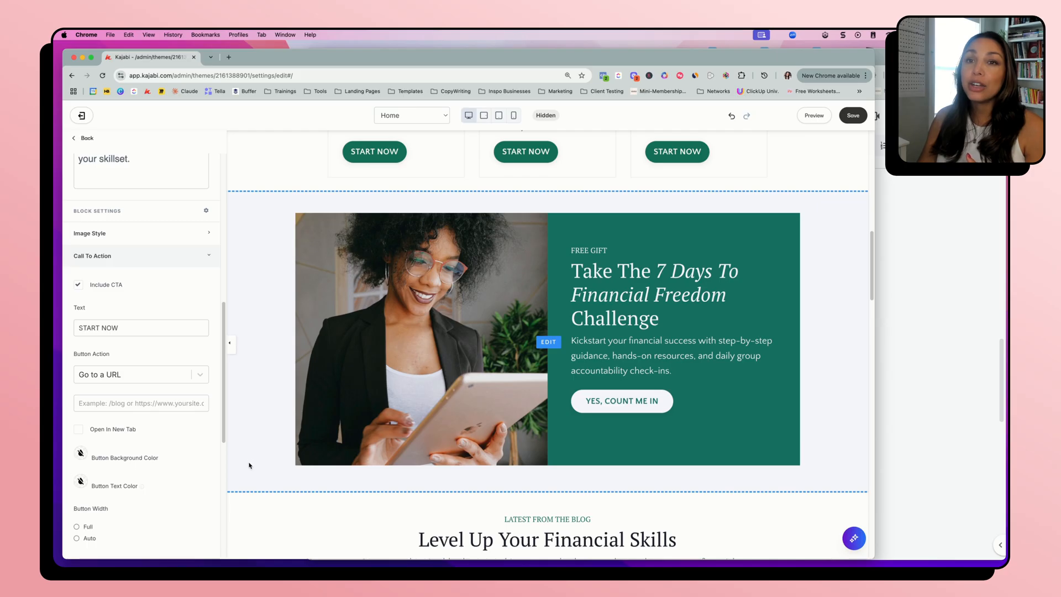
pyautogui.scroll(5, 251, 242)
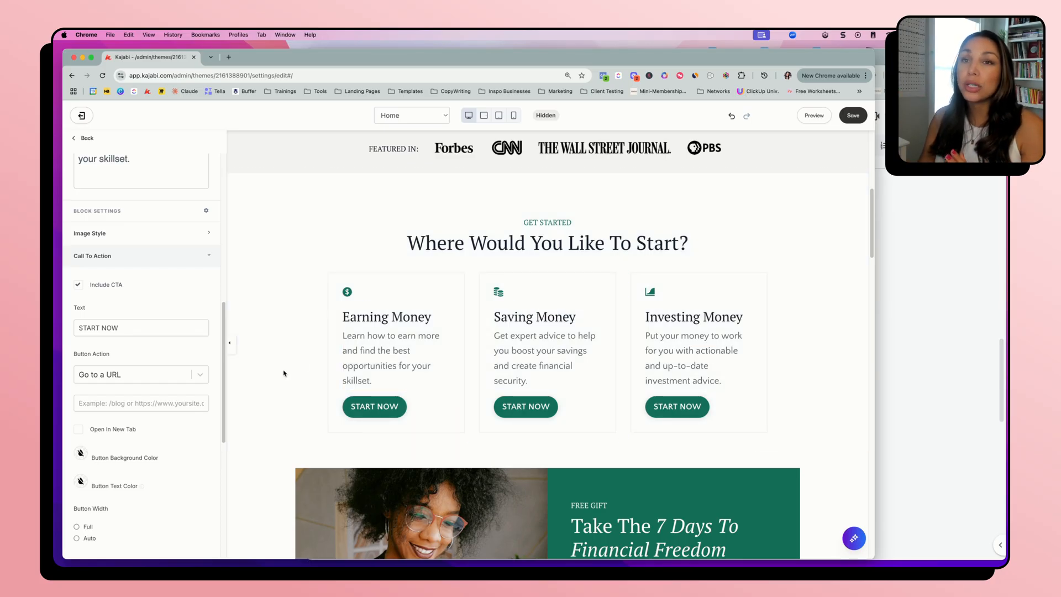
pyautogui.click(95, 256)
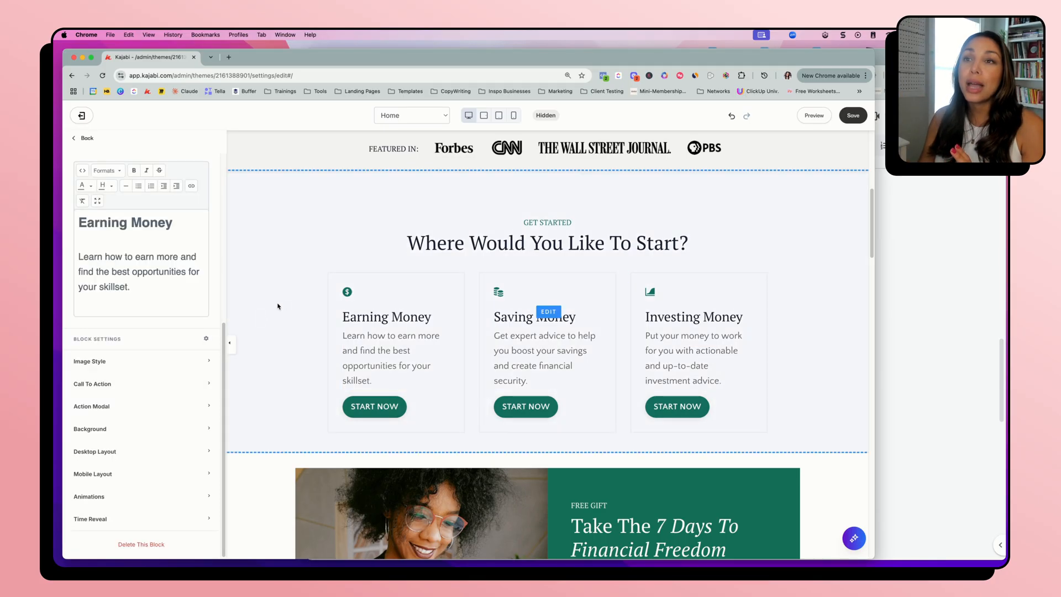
# Set the Get Started section's desktop padding to 160 at the top and 100 at the bottom
pyautogui.click(280, 332)
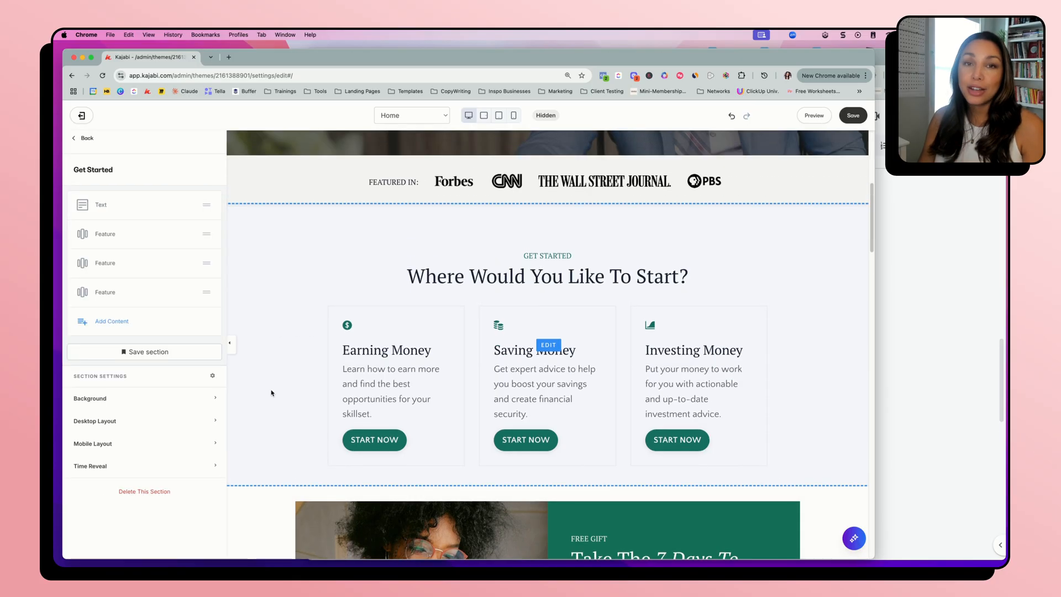
pyautogui.click(109, 422)
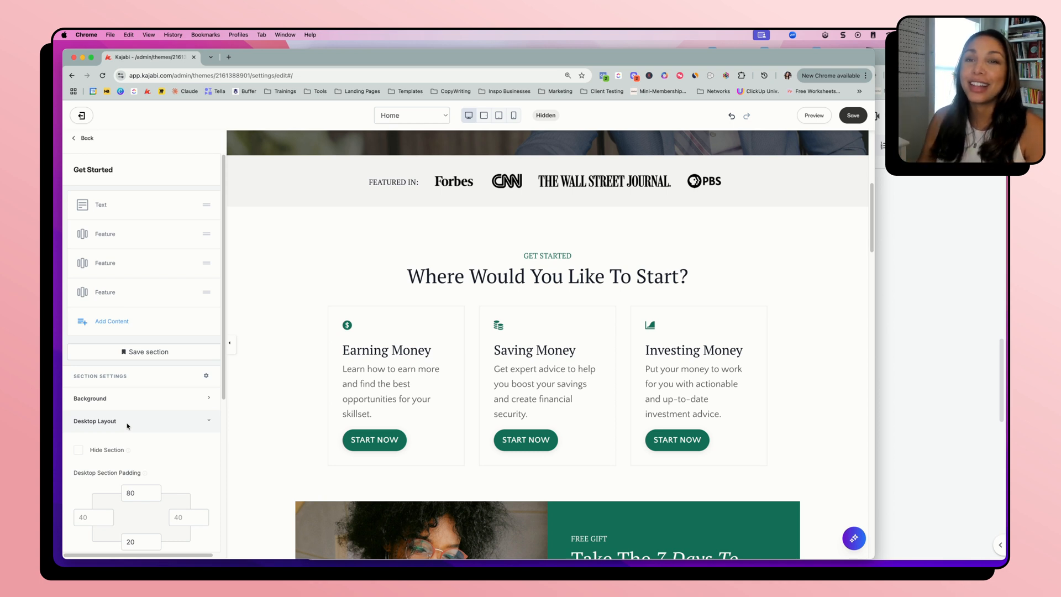
pyautogui.scroll(-4, 127, 425)
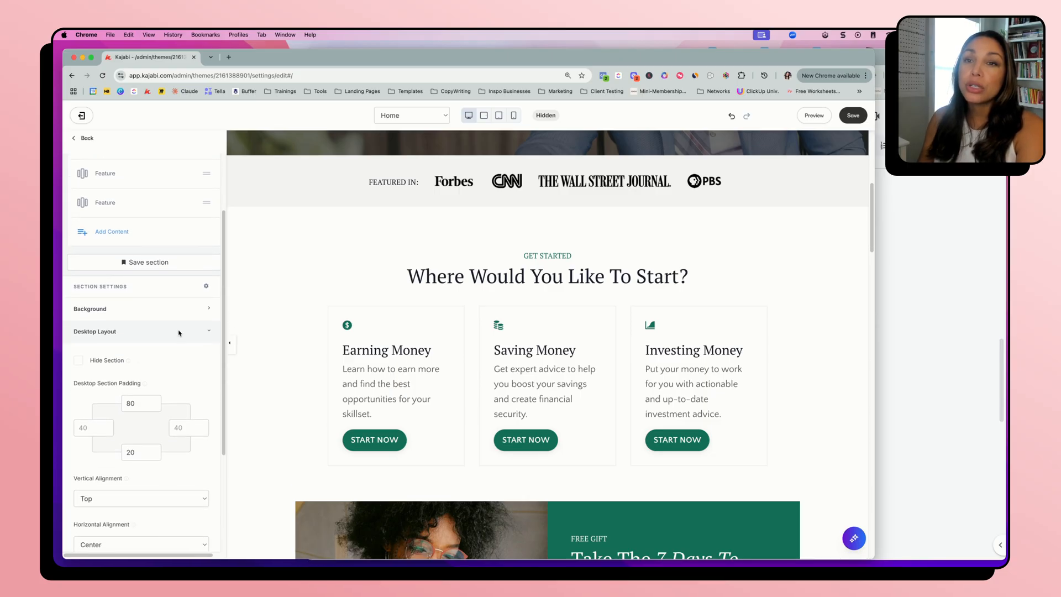
pyautogui.doubleClick(132, 403)
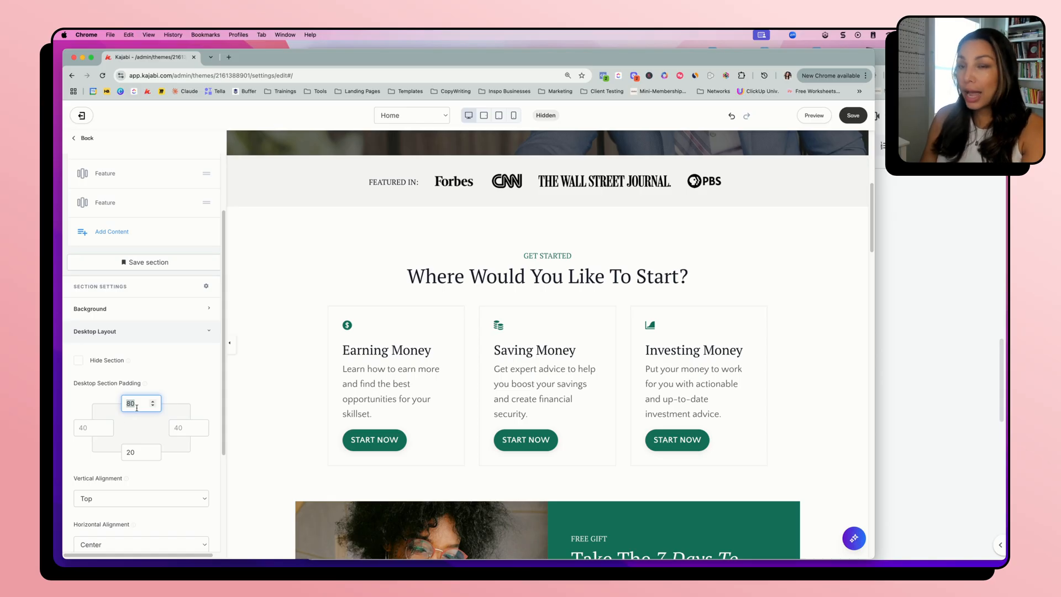
pyautogui.write('100')
pyautogui.press('BackSpace')
pyautogui.press('BackSpace')
pyautogui.press('BackSpace')
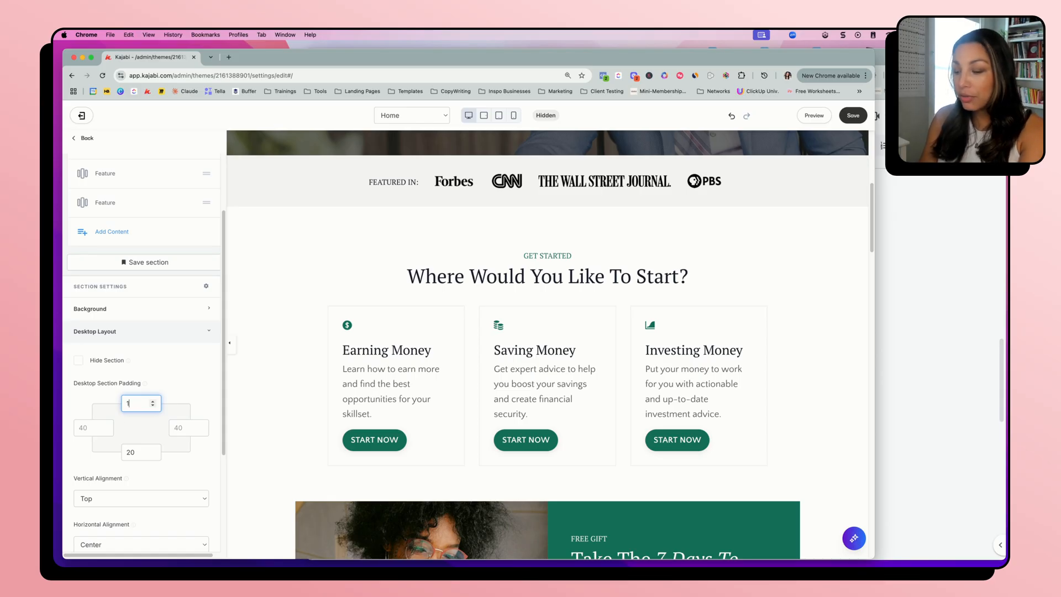
pyautogui.write('160')
pyautogui.click(137, 451)
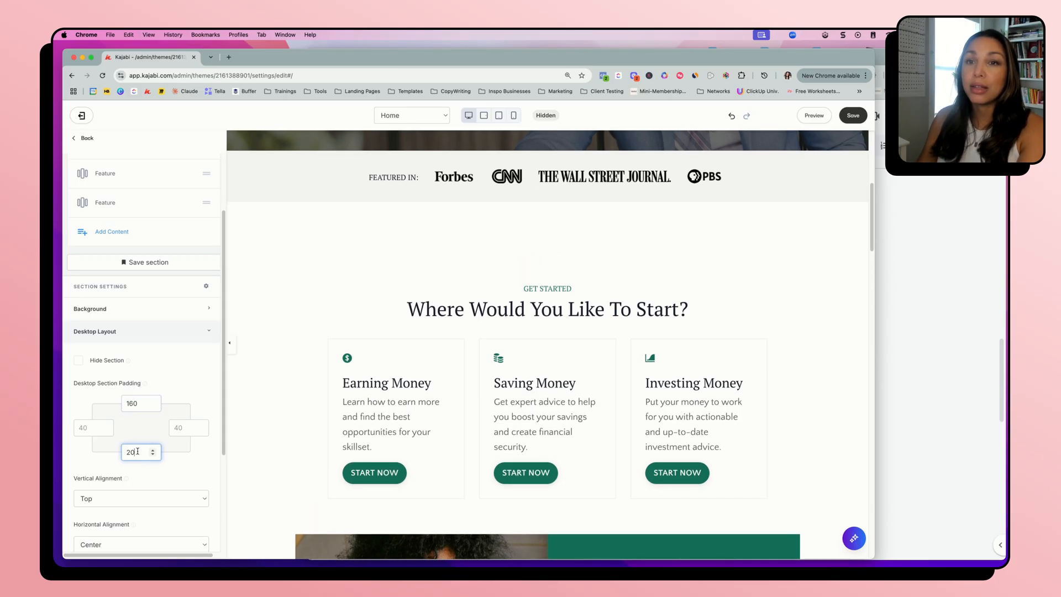
pyautogui.press('BackSpace')
pyautogui.press('BackSpace')
pyautogui.write('100')
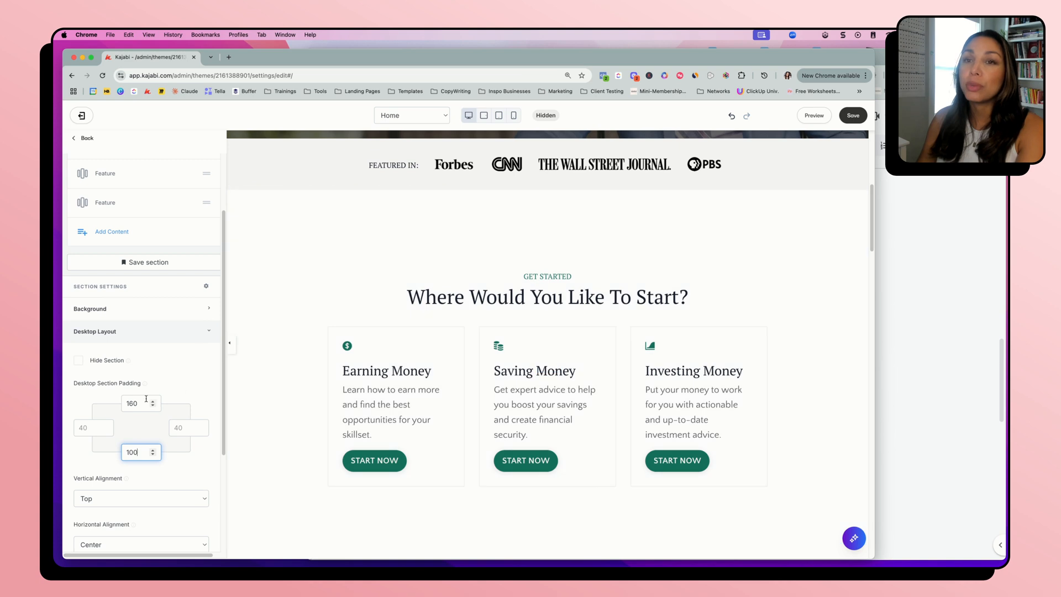
# Set the Get Started section's top desktop padding to 100 and save the page
pyautogui.moveTo(143, 404); pyautogui.dragTo(109, 408)
pyautogui.write('100')
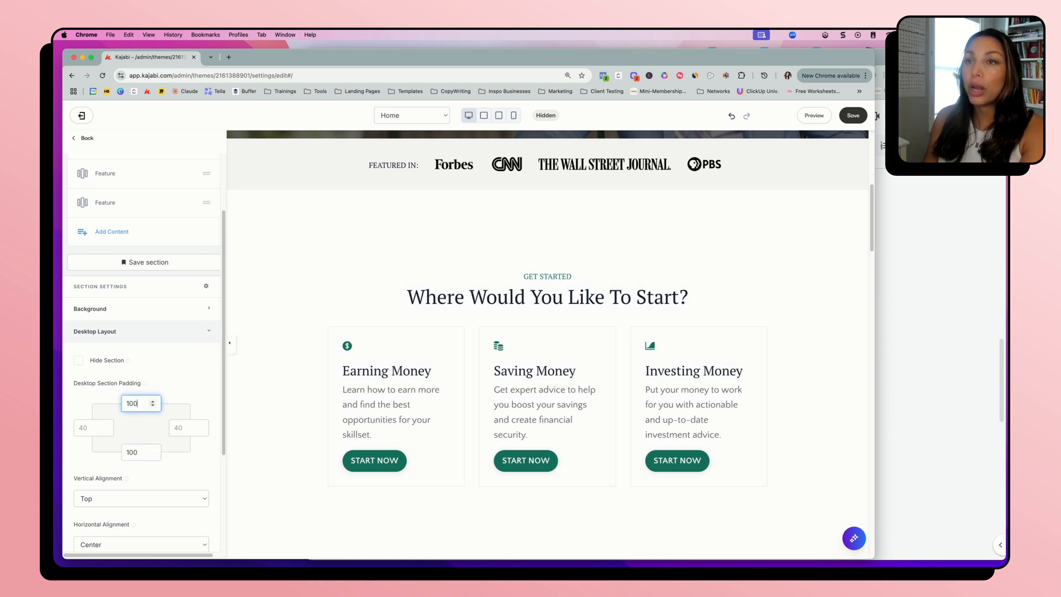
pyautogui.click(297, 311)
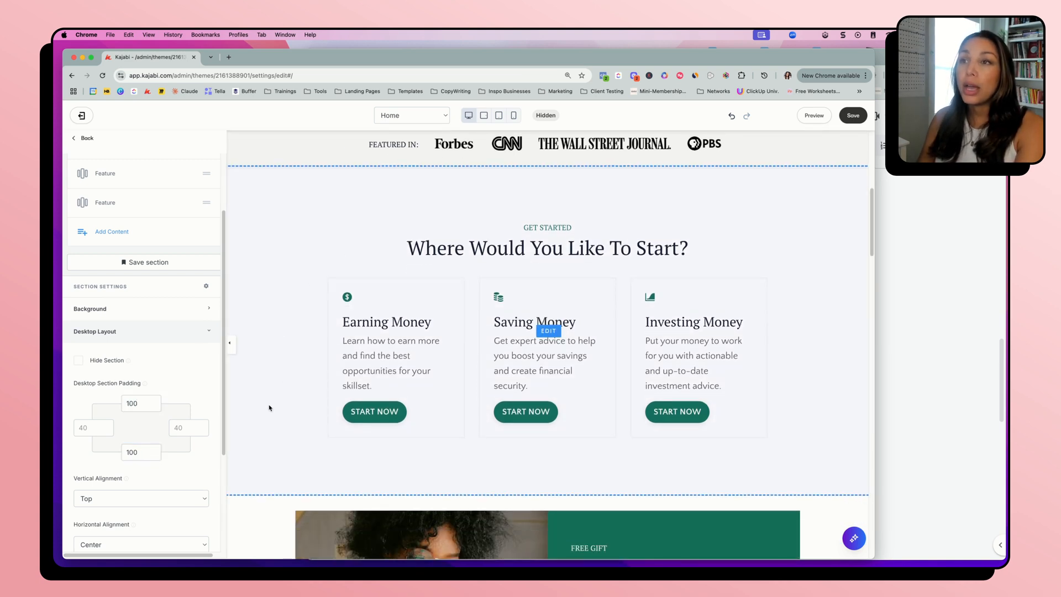
pyautogui.scroll(2, 308, 333)
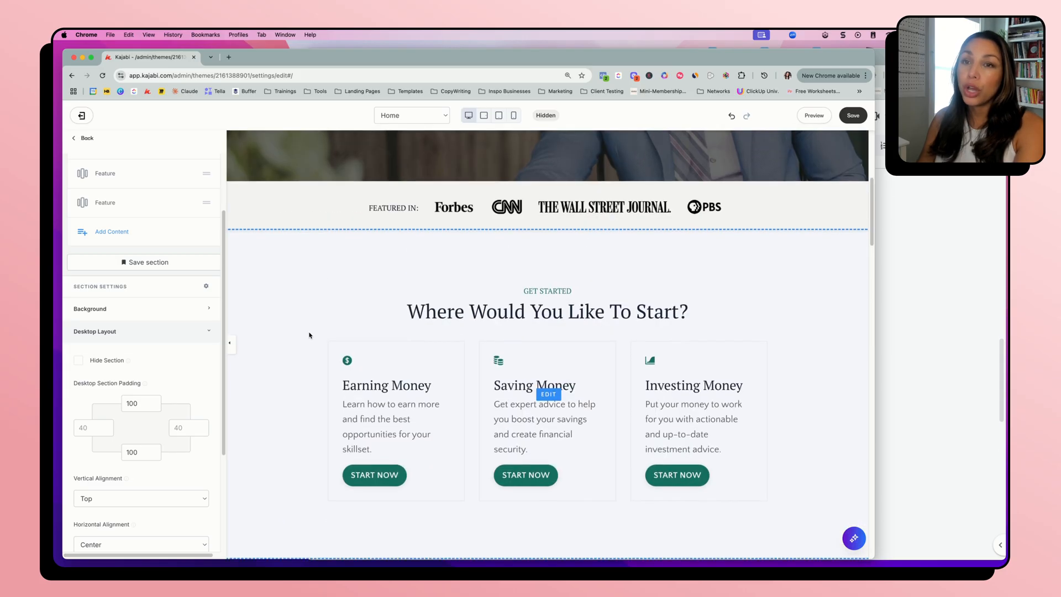
pyautogui.click(858, 117)
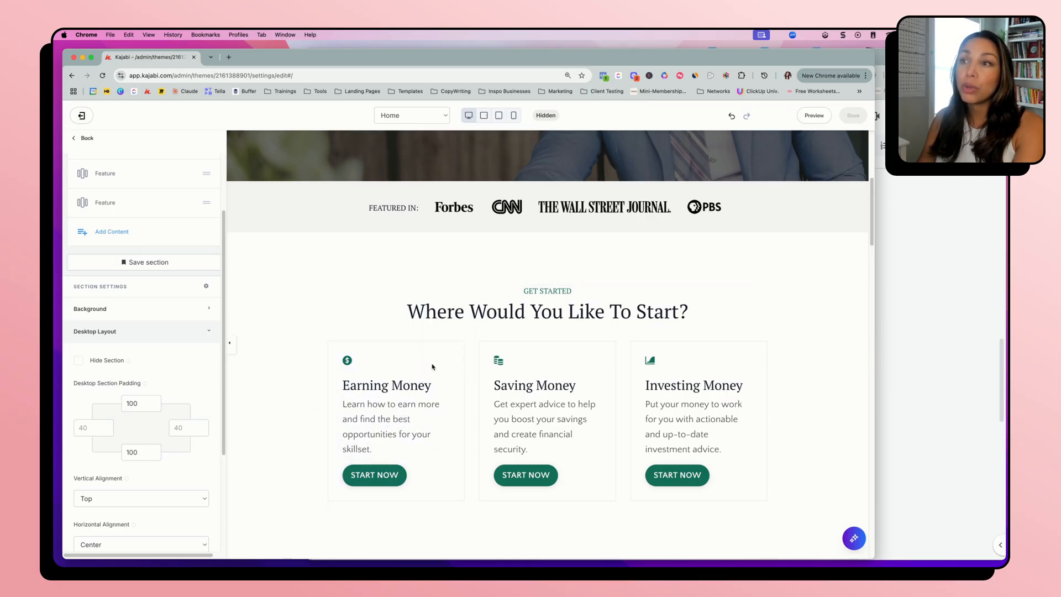
# Set the Earning Money feature's right outside spacing to 20 in its desktop layout
pyautogui.click(398, 352)
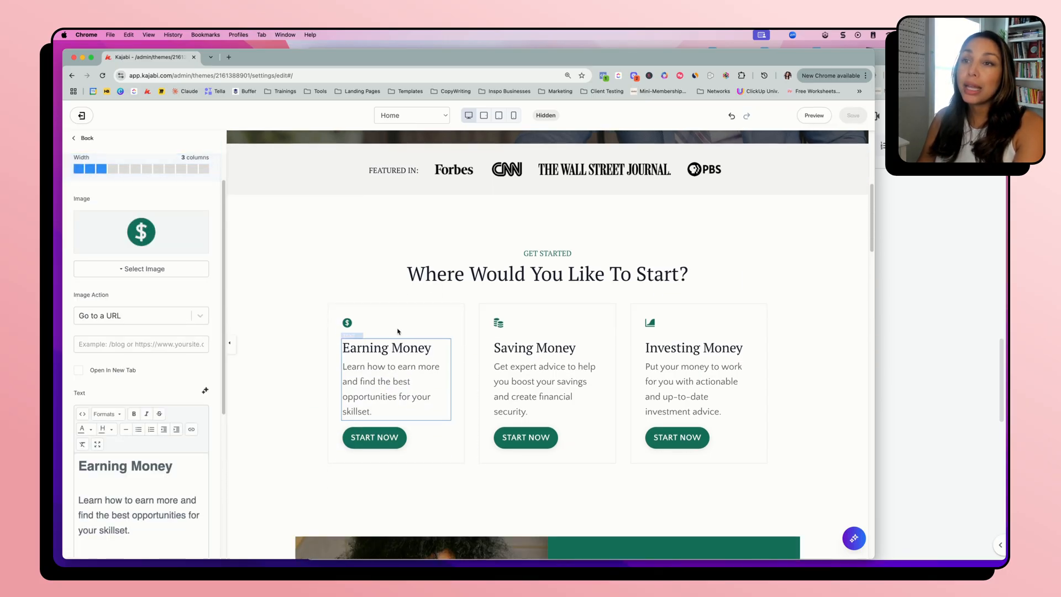
pyautogui.scroll(-5, 113, 355)
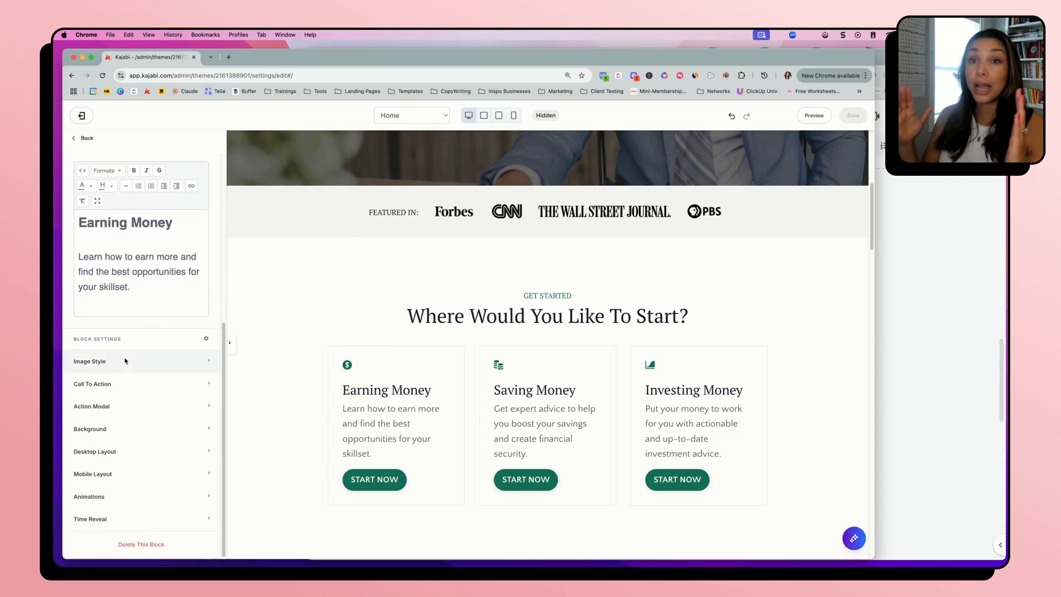
pyautogui.click(106, 453)
pyautogui.scroll(-4, 107, 453)
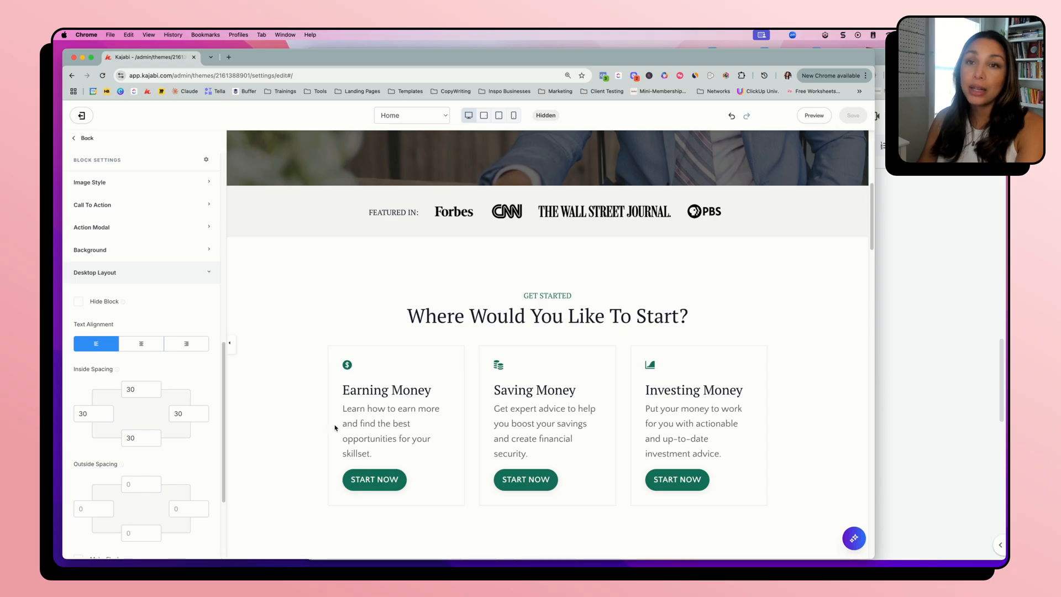
pyautogui.scroll(-2, 134, 471)
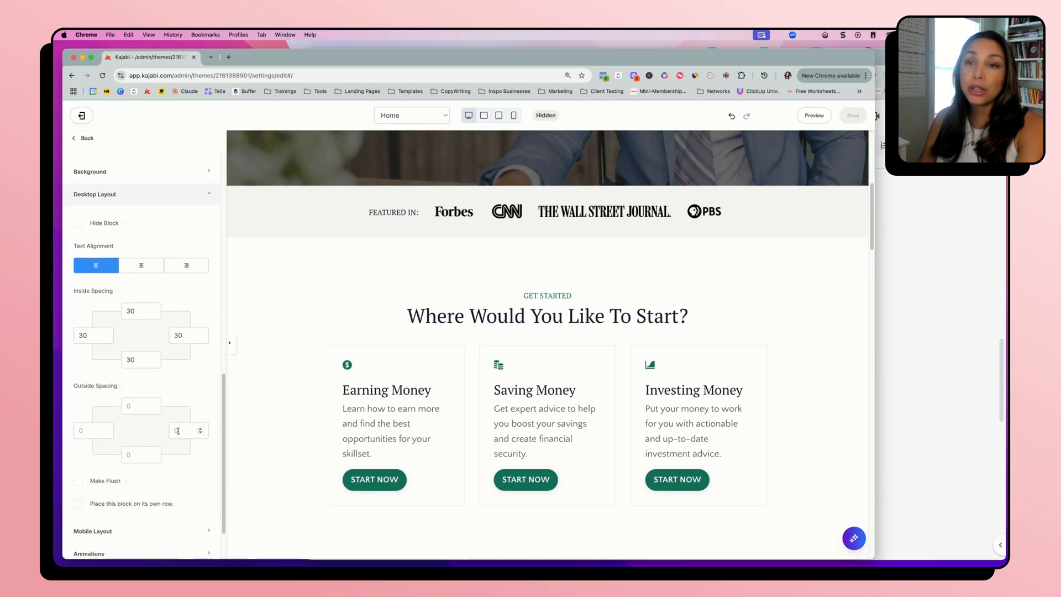
pyautogui.click(177, 431)
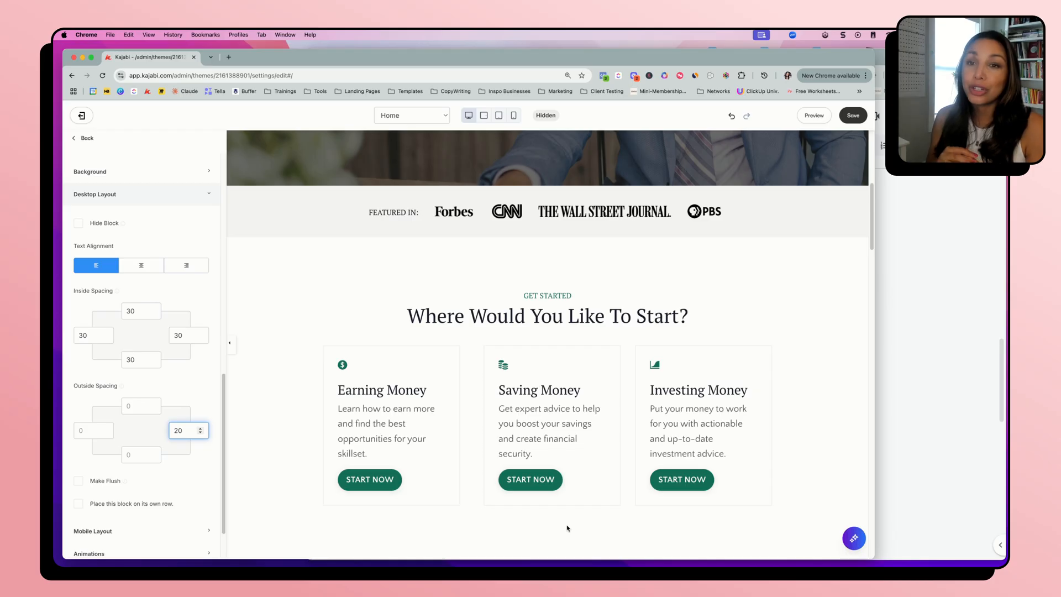
# Give the Earning Money feature a Fade animation with a .5s delay and a .5s duration
pyautogui.scroll(-2, 382, 420)
pyautogui.scroll(-1, 193, 459)
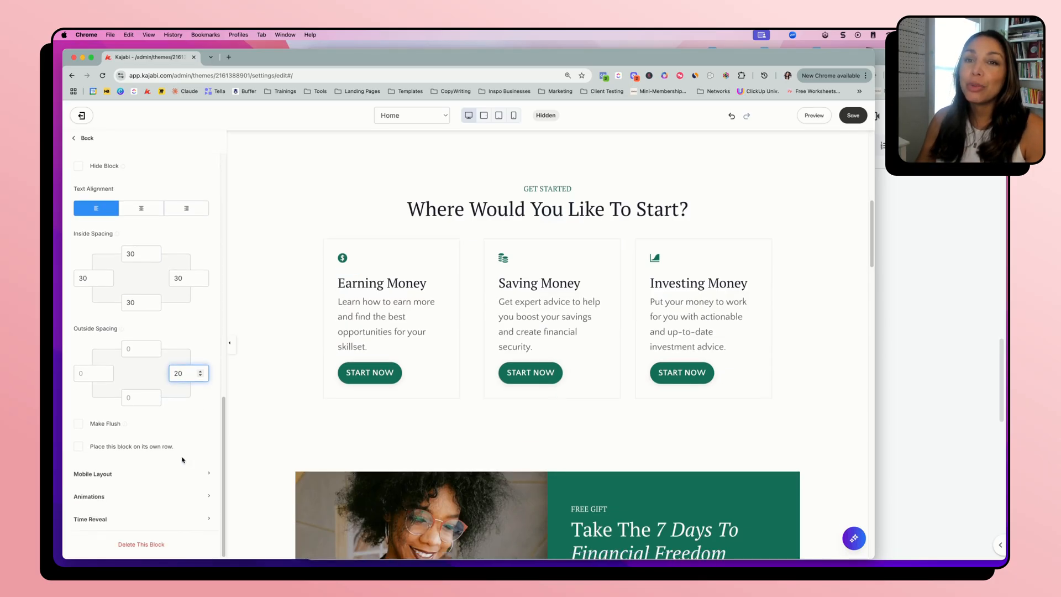
pyautogui.click(102, 497)
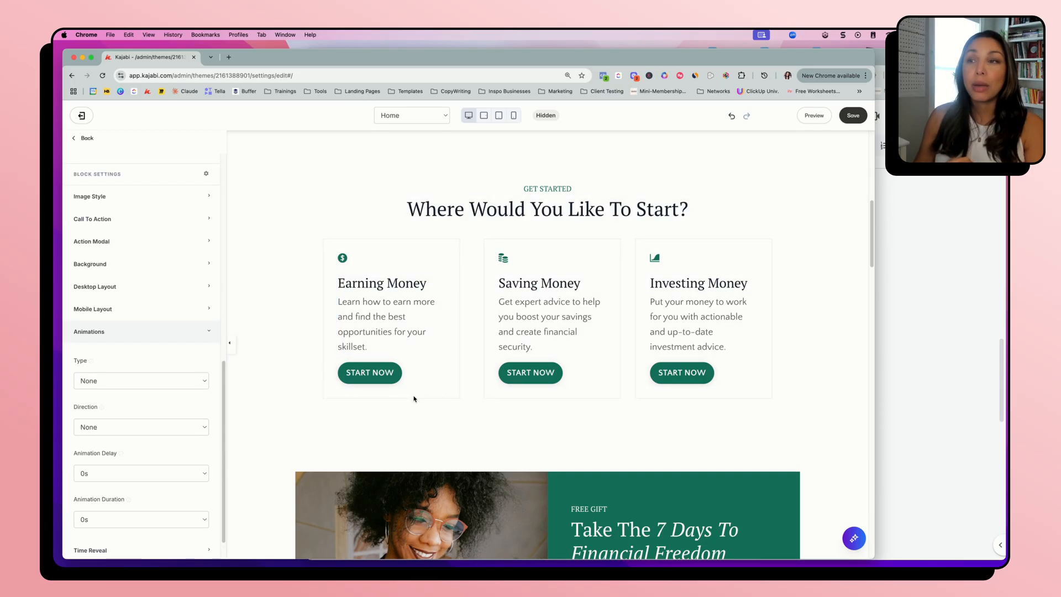
pyautogui.scroll(1, 417, 387)
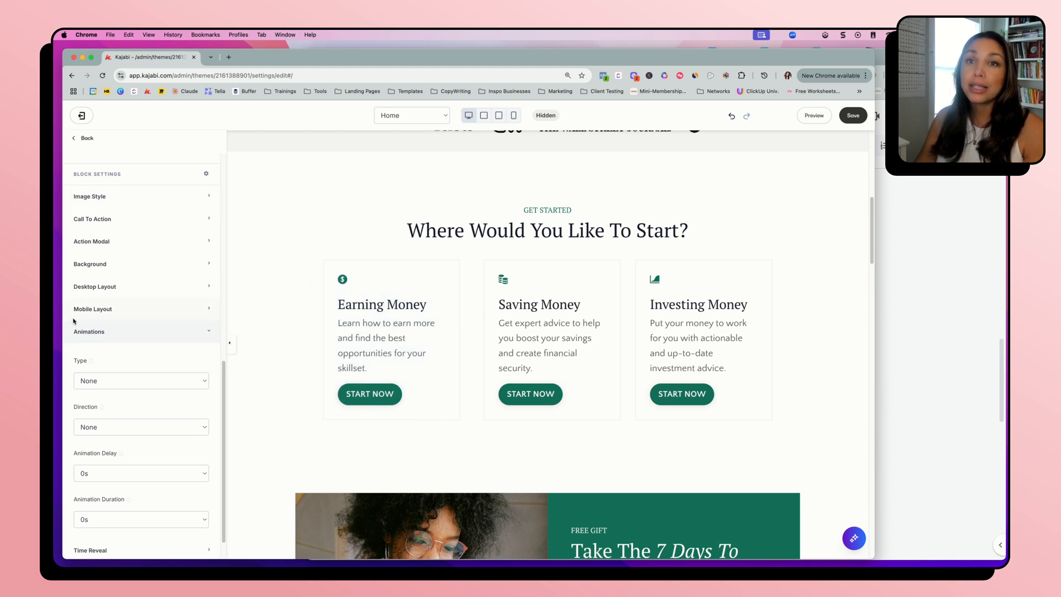
pyautogui.click(107, 381)
pyautogui.click(107, 391)
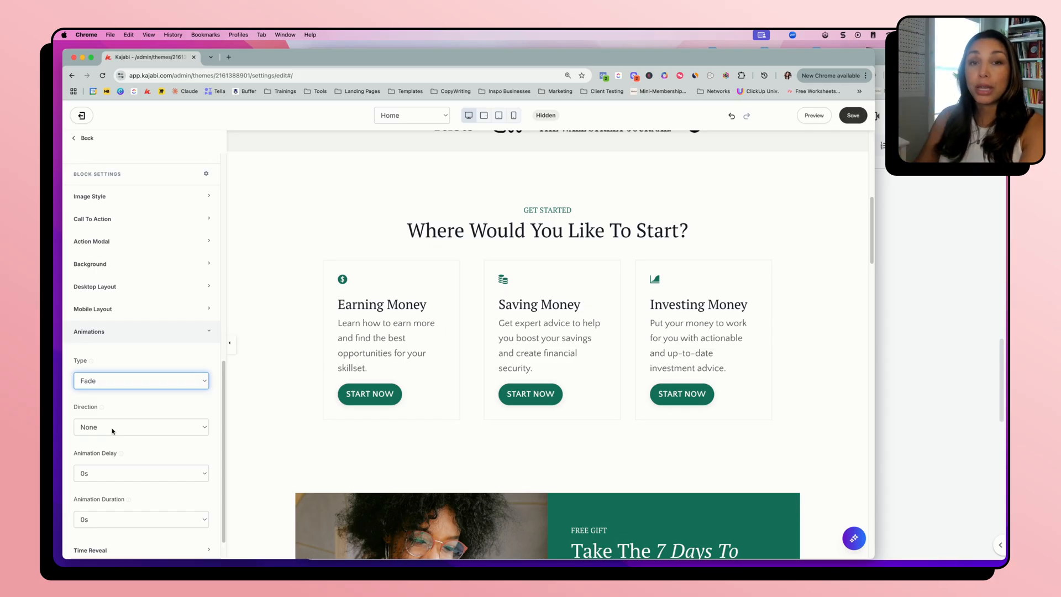
pyautogui.scroll(-1, 114, 436)
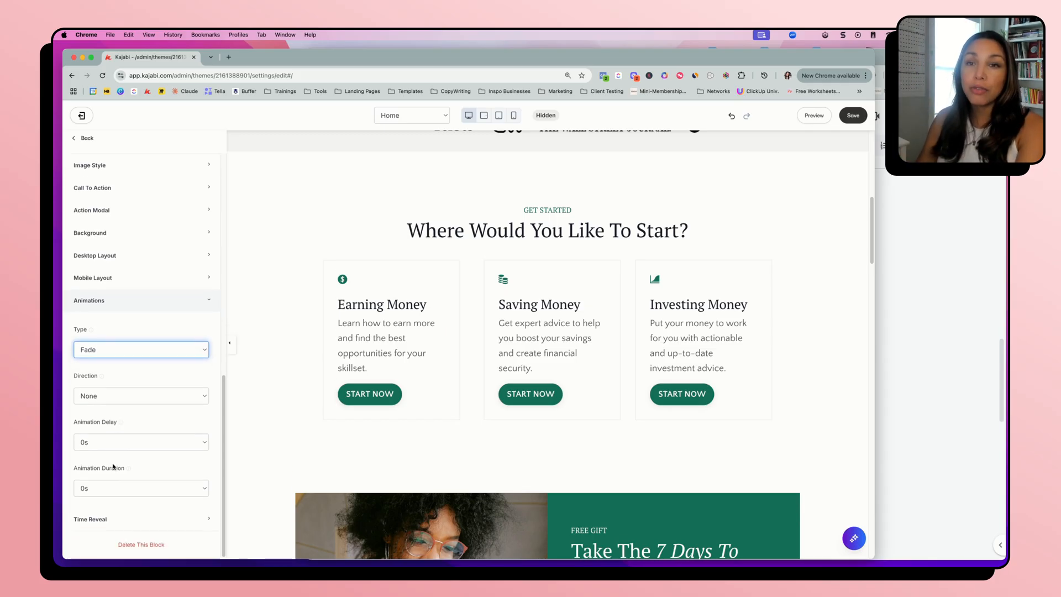
pyautogui.click(85, 442)
pyautogui.click(85, 454)
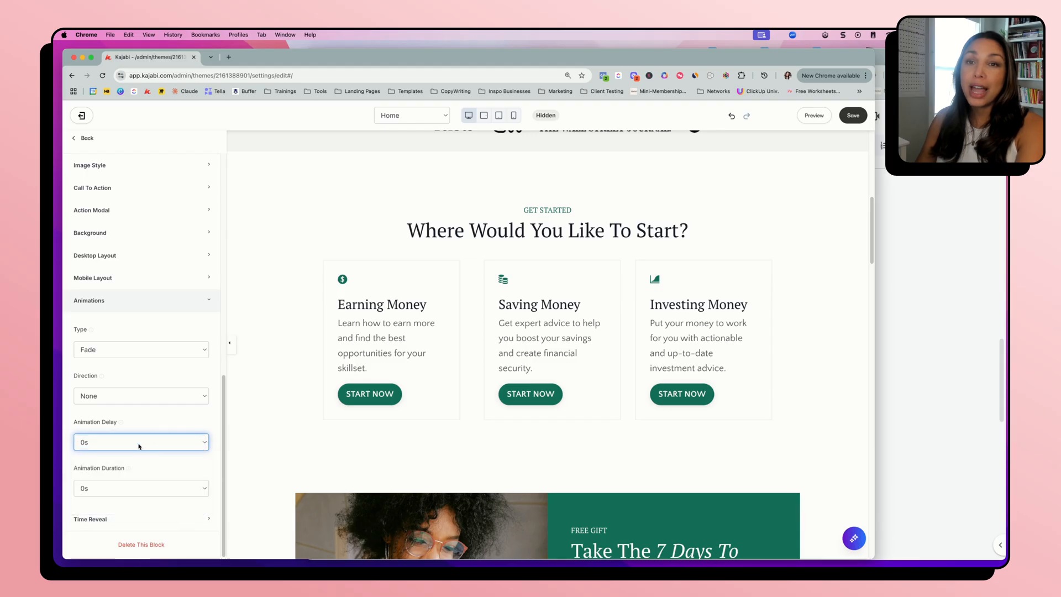
pyautogui.click(84, 488)
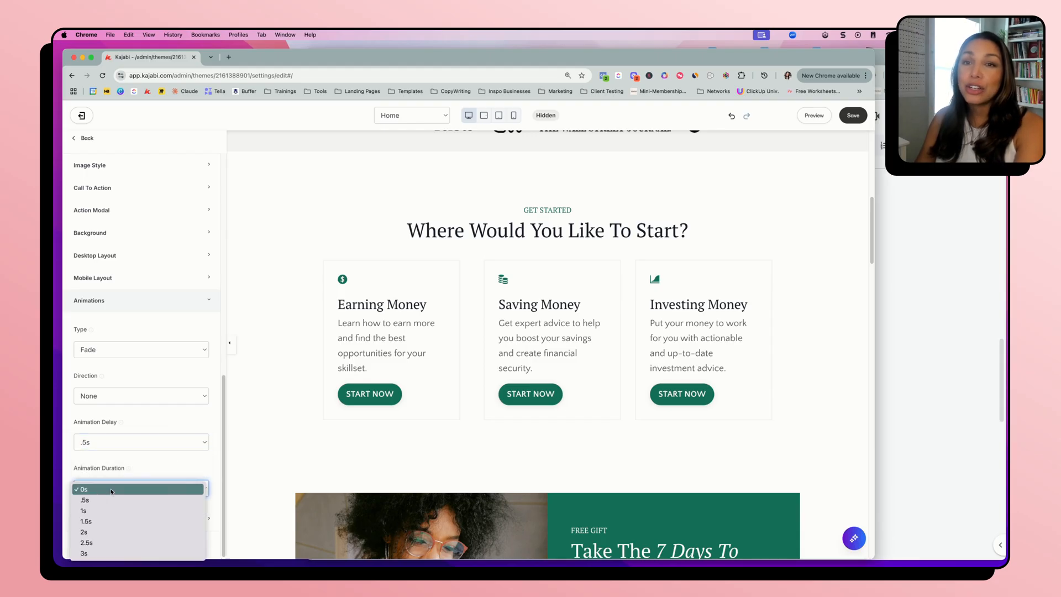
pyautogui.click(110, 500)
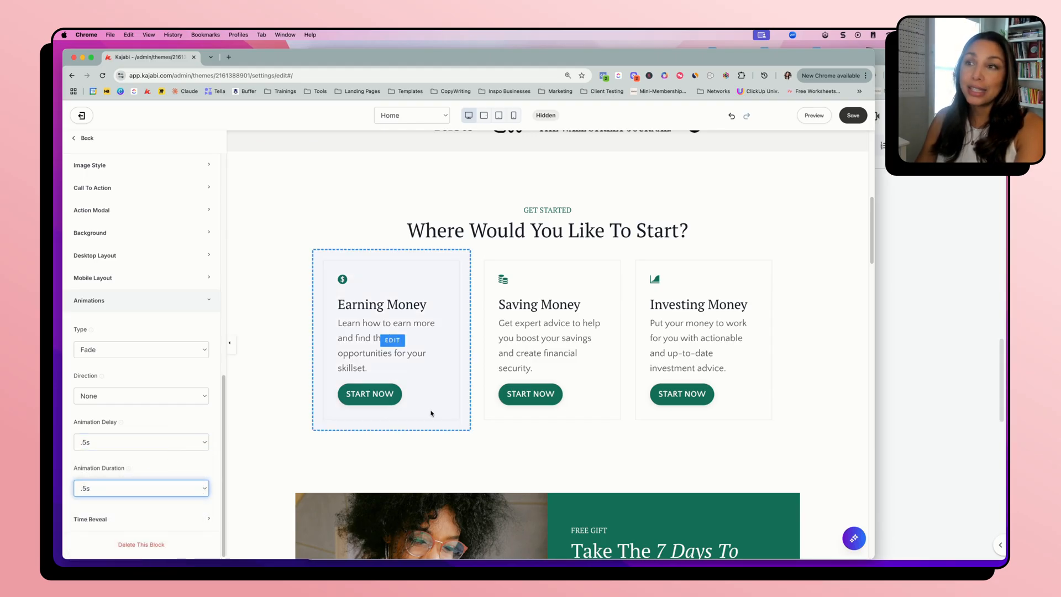
# Give the Saving Money feature a Fade animation with a 1s delay and a .5s duration
pyautogui.click(585, 284)
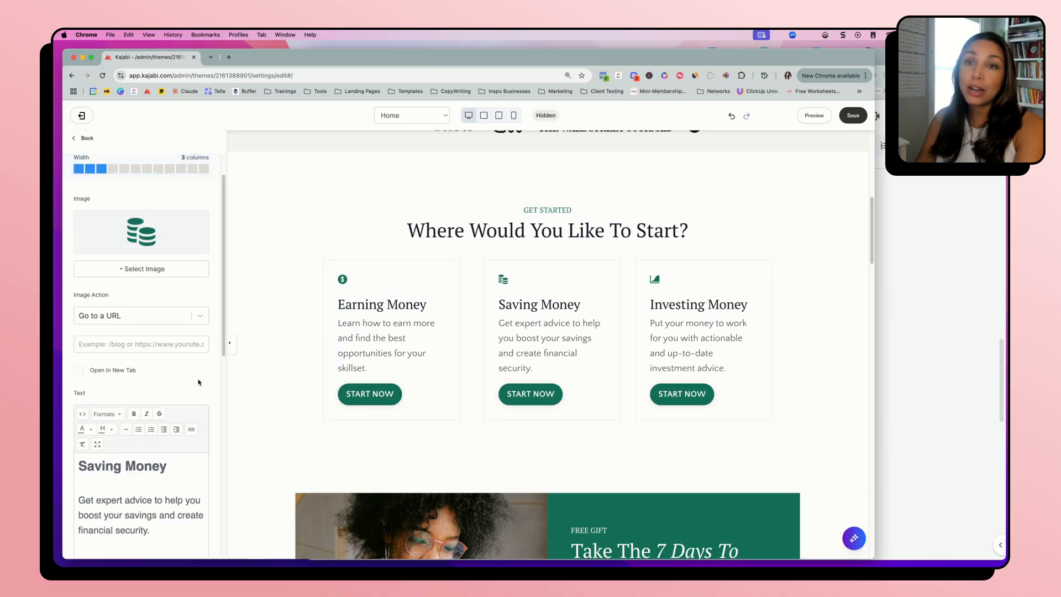
pyautogui.scroll(-2, 171, 381)
pyautogui.scroll(-3, 166, 380)
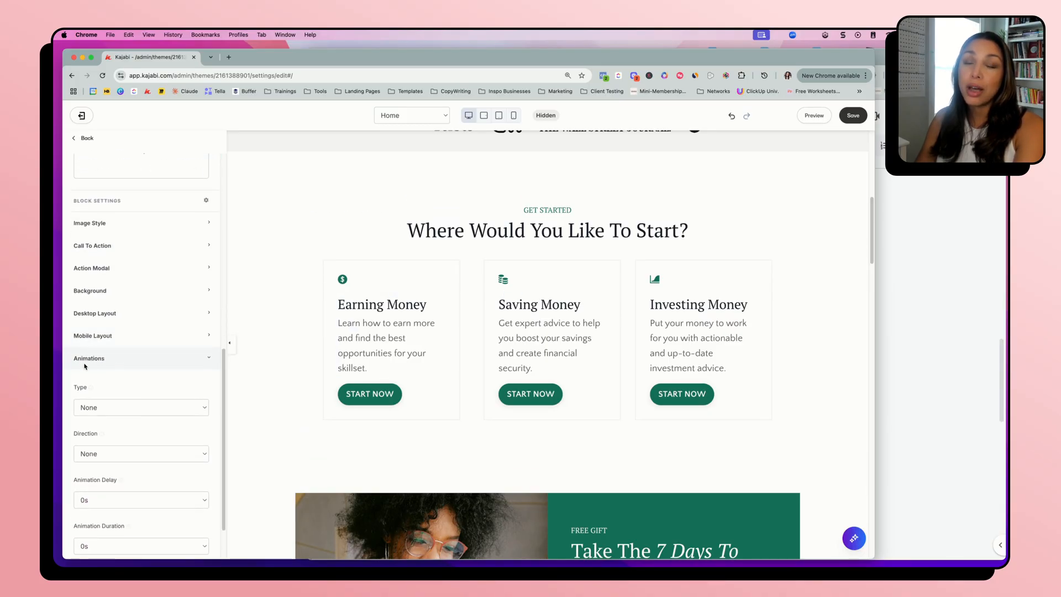
pyautogui.scroll(-2, 89, 366)
pyautogui.click(135, 350)
pyautogui.click(138, 359)
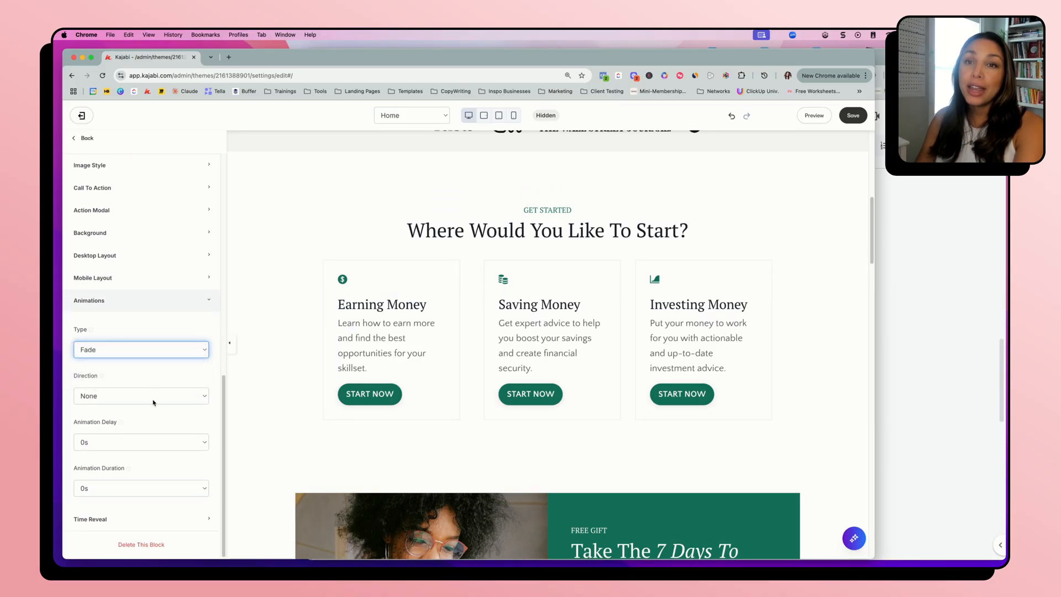
pyautogui.click(119, 442)
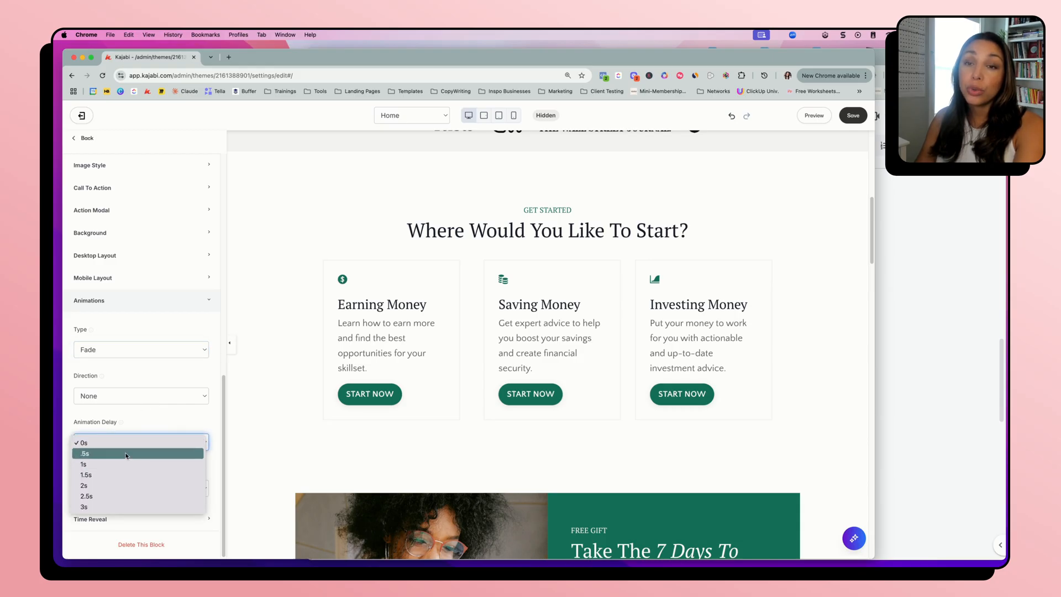
pyautogui.click(117, 468)
pyautogui.click(111, 497)
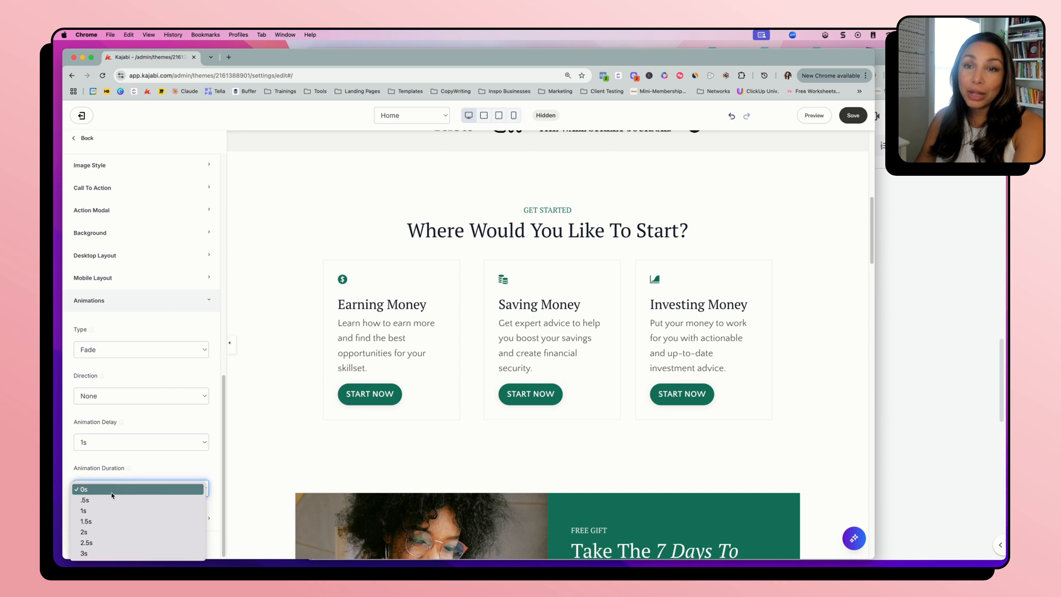
pyautogui.click(113, 500)
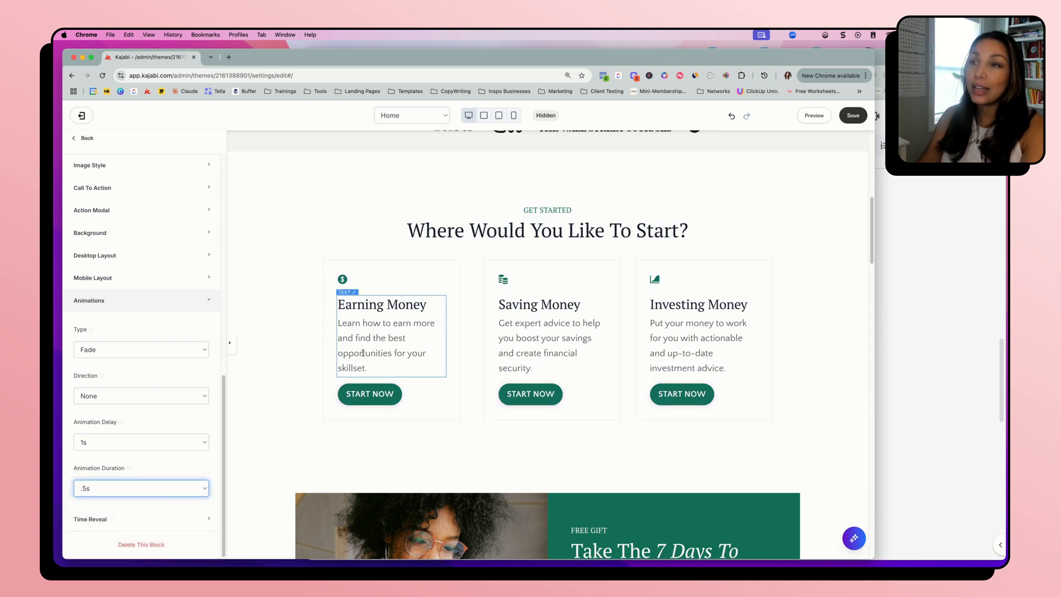
# Save the Home page and preview the live site to check the Get Started features' animations, returning to the theme editor
pyautogui.click(854, 115)
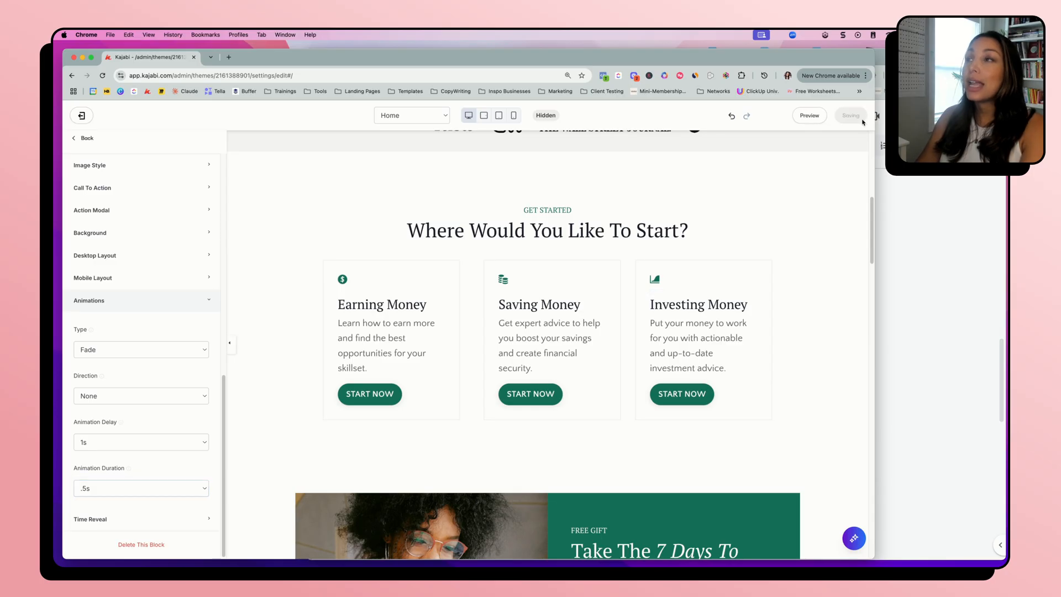
pyautogui.click(814, 115)
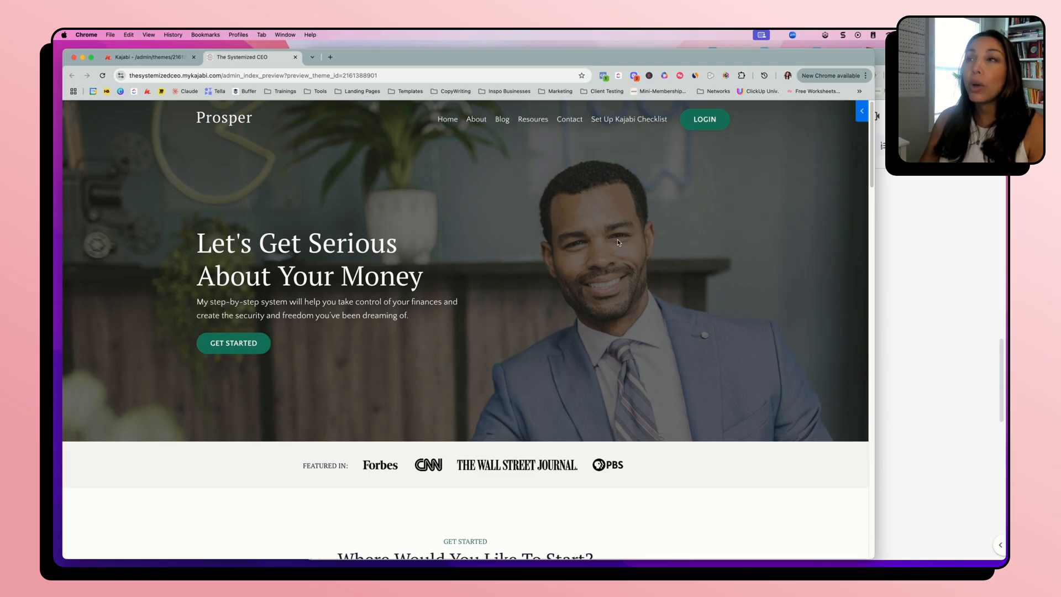
pyautogui.scroll(-10, 619, 242)
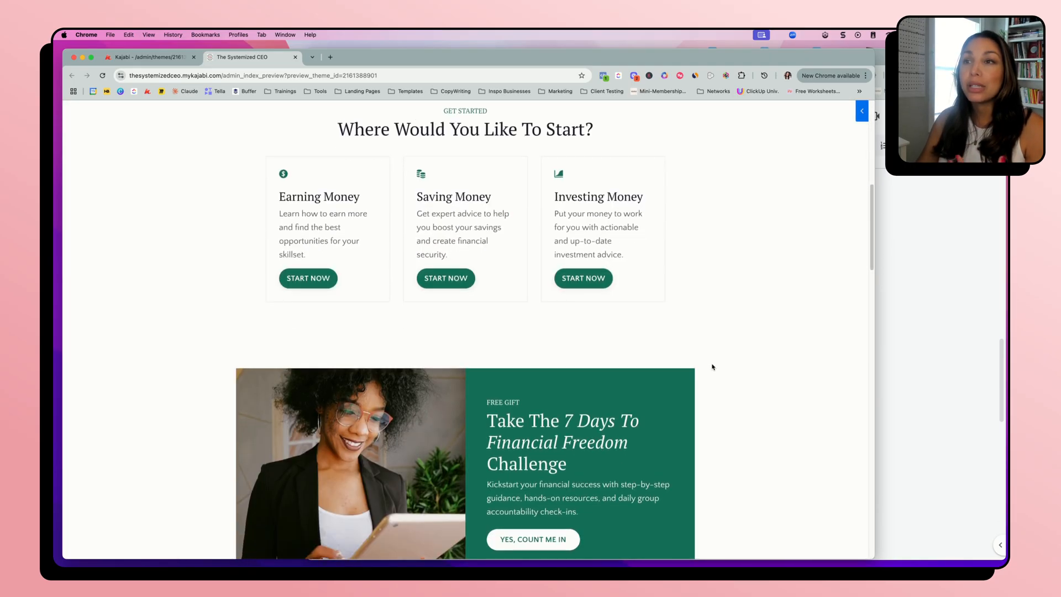
pyautogui.scroll(8, 712, 367)
pyautogui.scroll(-4, 711, 363)
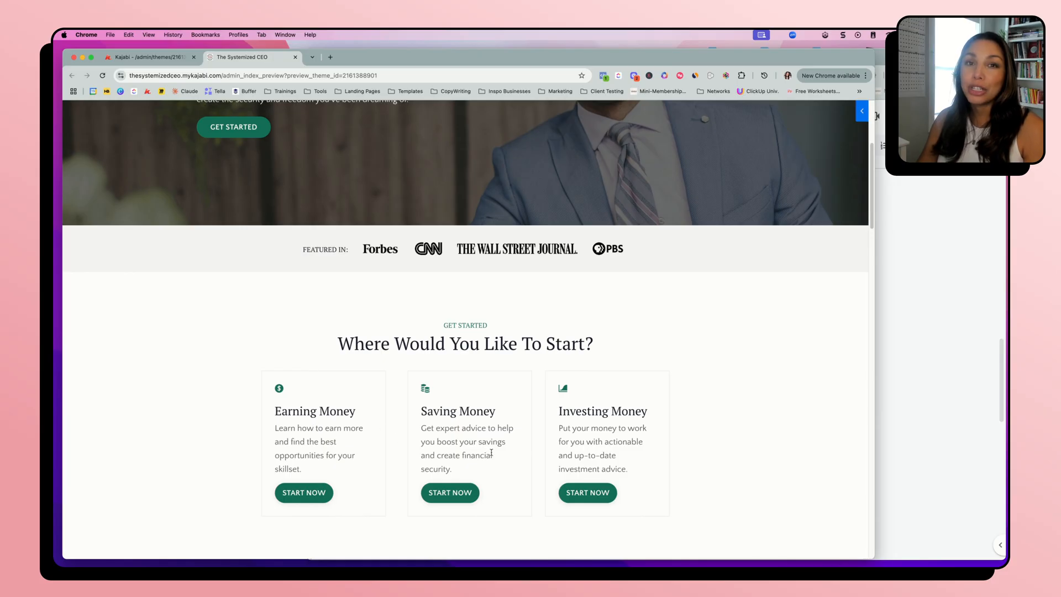
pyautogui.scroll(5, 491, 452)
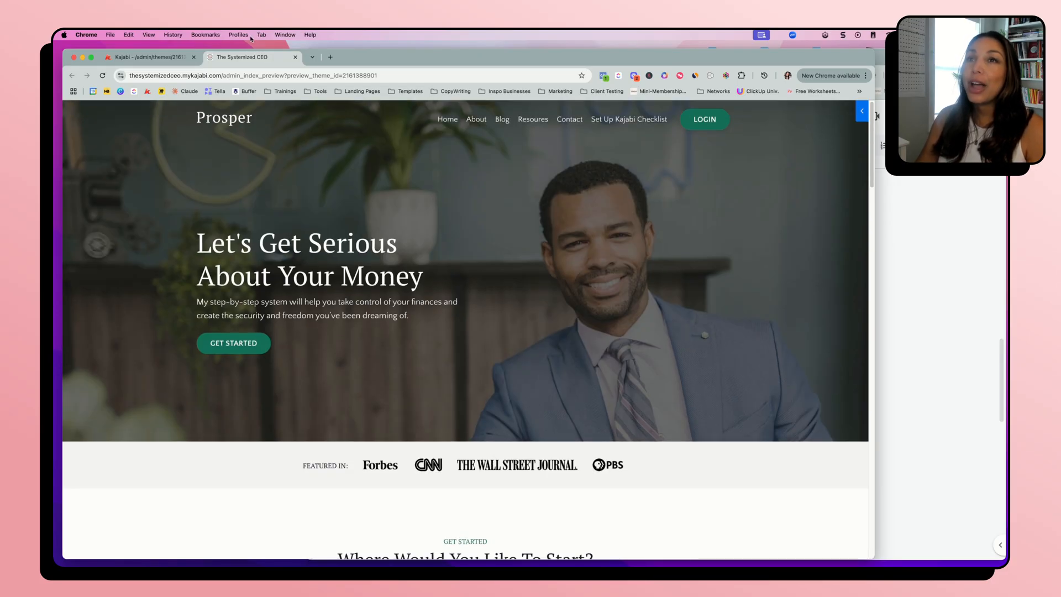
pyautogui.click(148, 57)
pyautogui.scroll(5, 370, 323)
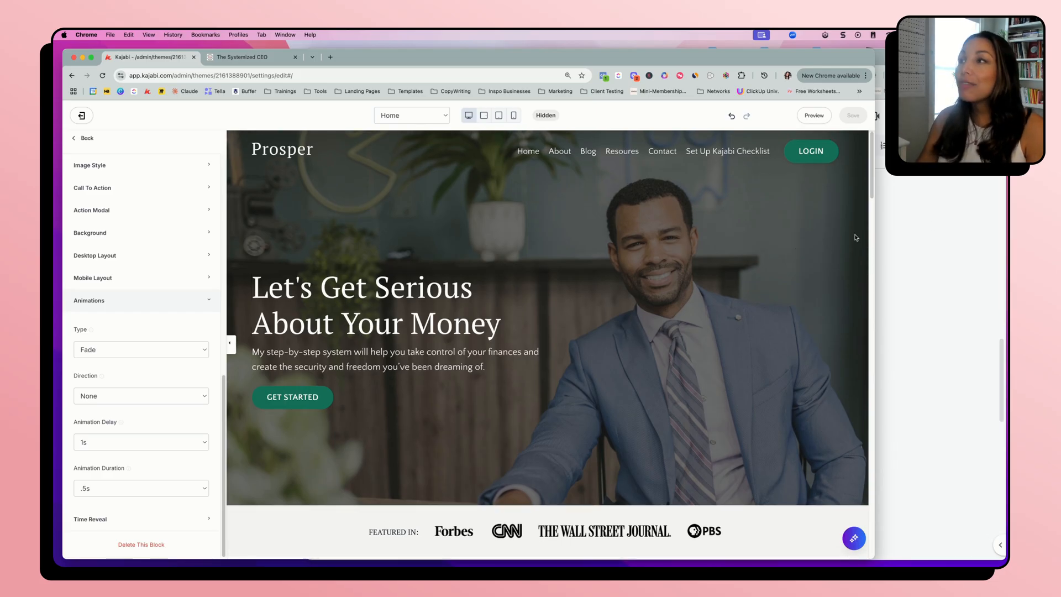
# Switch to the Kajabi Website Kickstart document in Google Docs, widen its window and review the Kajabi Pro Tips, highlighting the Etsy template tip
pyautogui.click(896, 237)
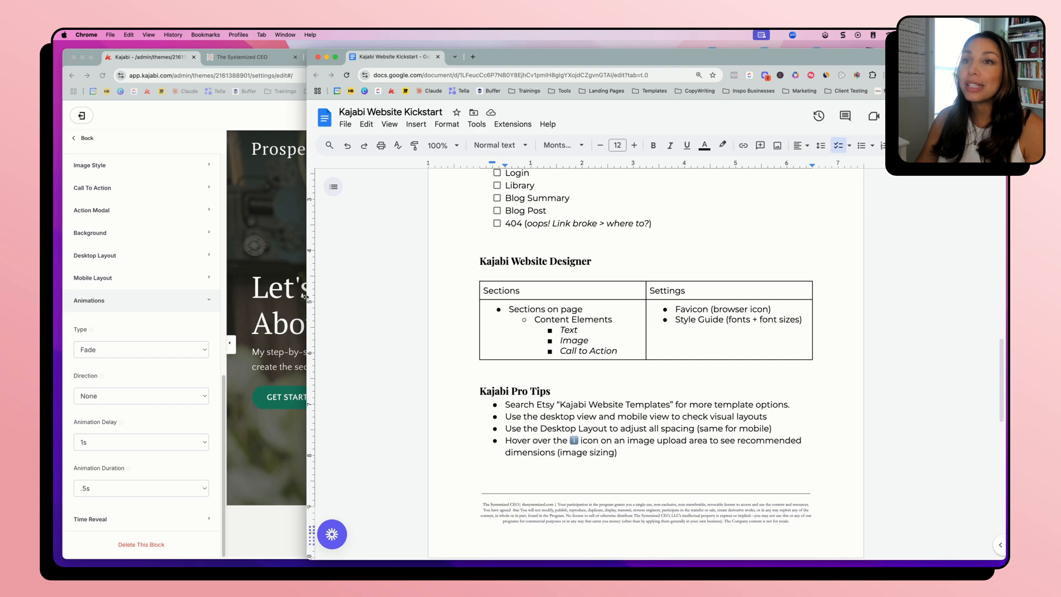
pyautogui.moveTo(307, 297); pyautogui.dragTo(68, 203)
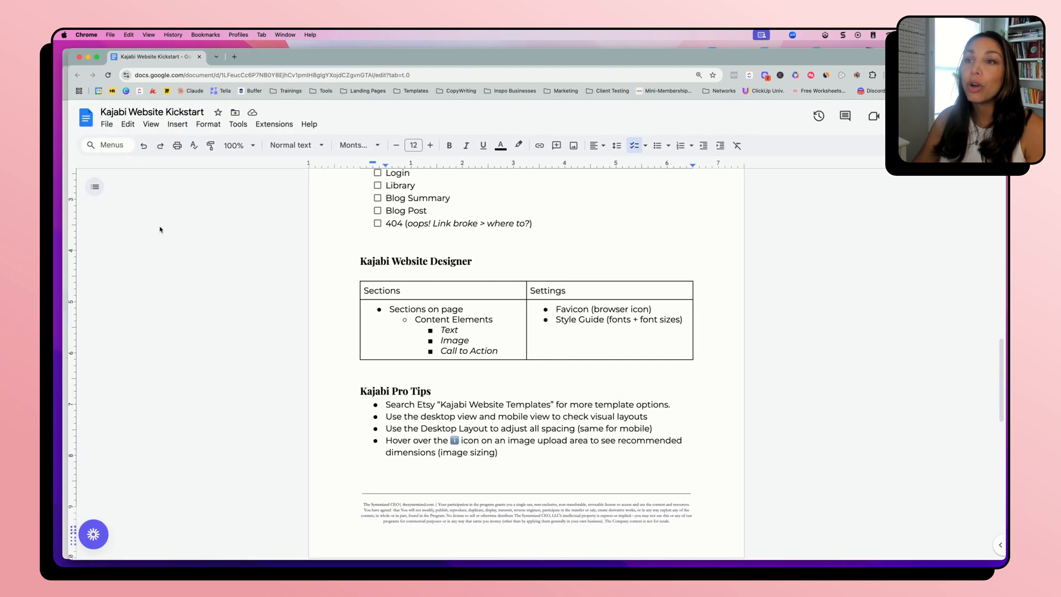
pyautogui.scroll(2, 552, 338)
pyautogui.scroll(-2, 550, 349)
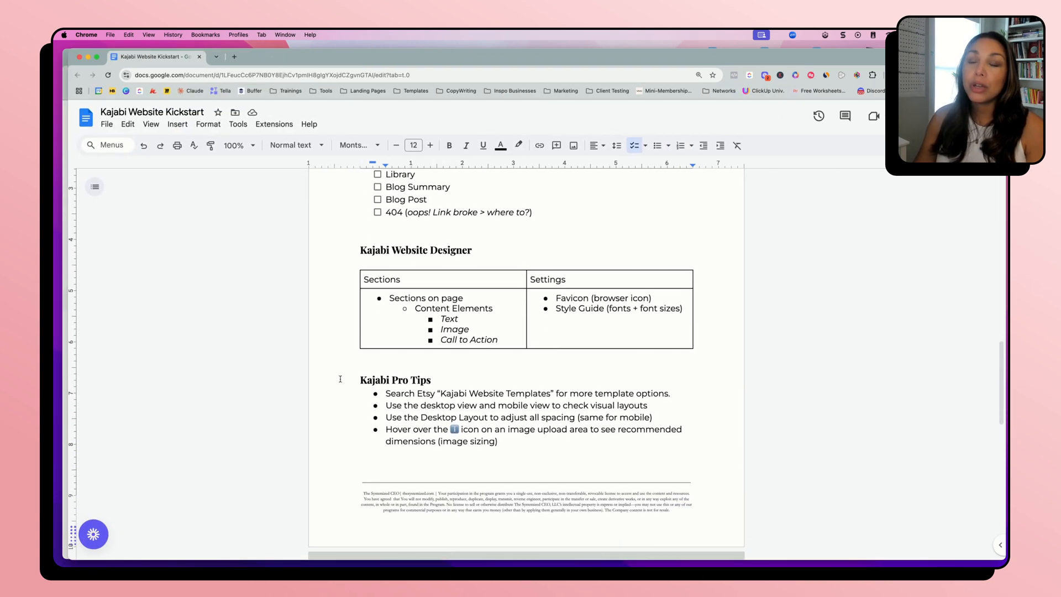
pyautogui.scroll(-2, 437, 359)
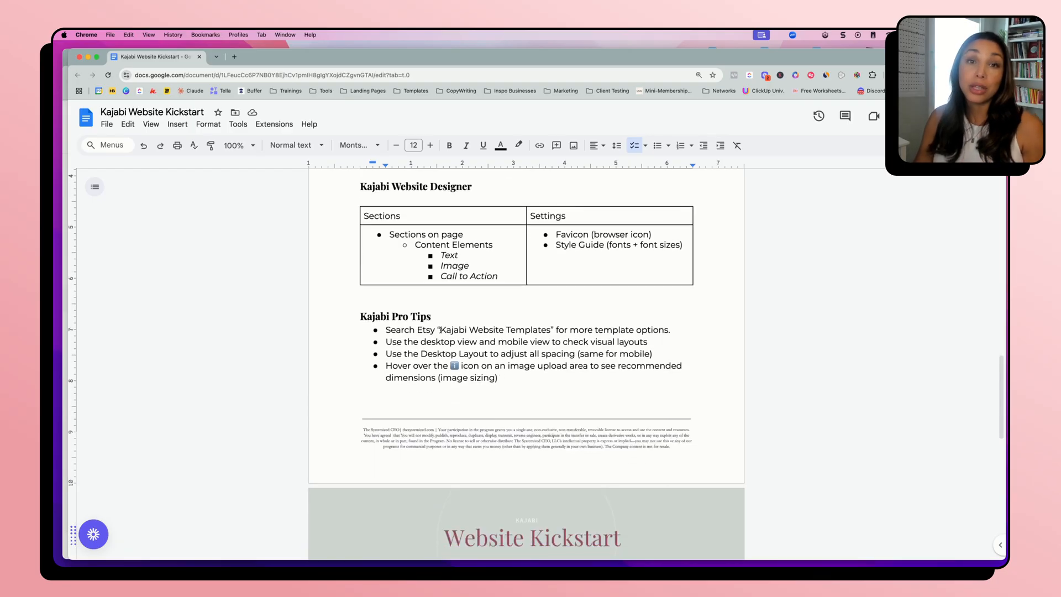
pyautogui.moveTo(417, 330); pyautogui.dragTo(556, 327)
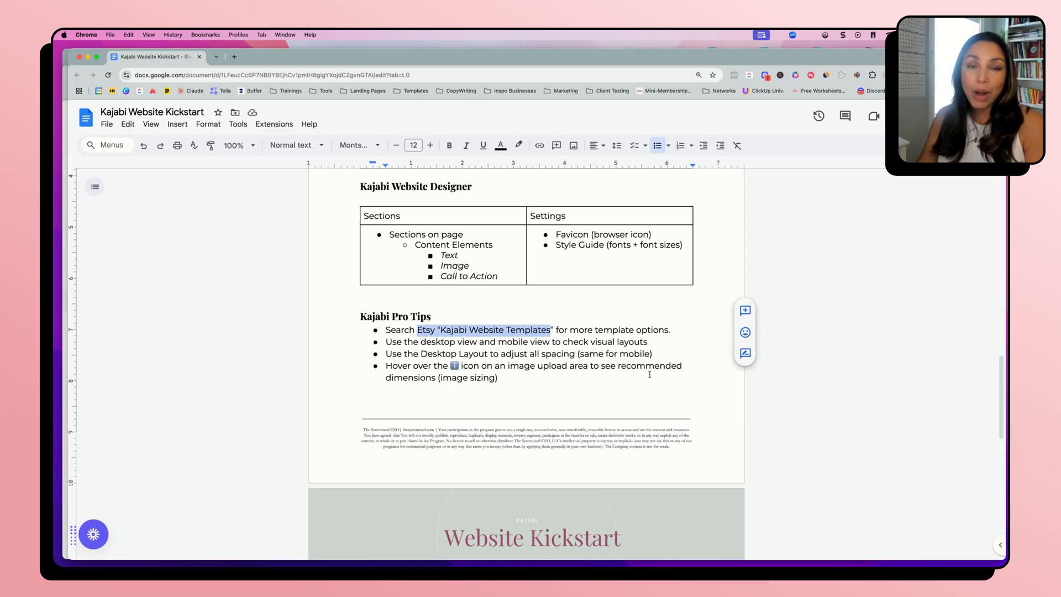
# Review the Website KickStart Checklist from Start Here through Update URL to Home Page, highlighting the Lead Funnel Created item
pyautogui.scroll(-10, 545, 404)
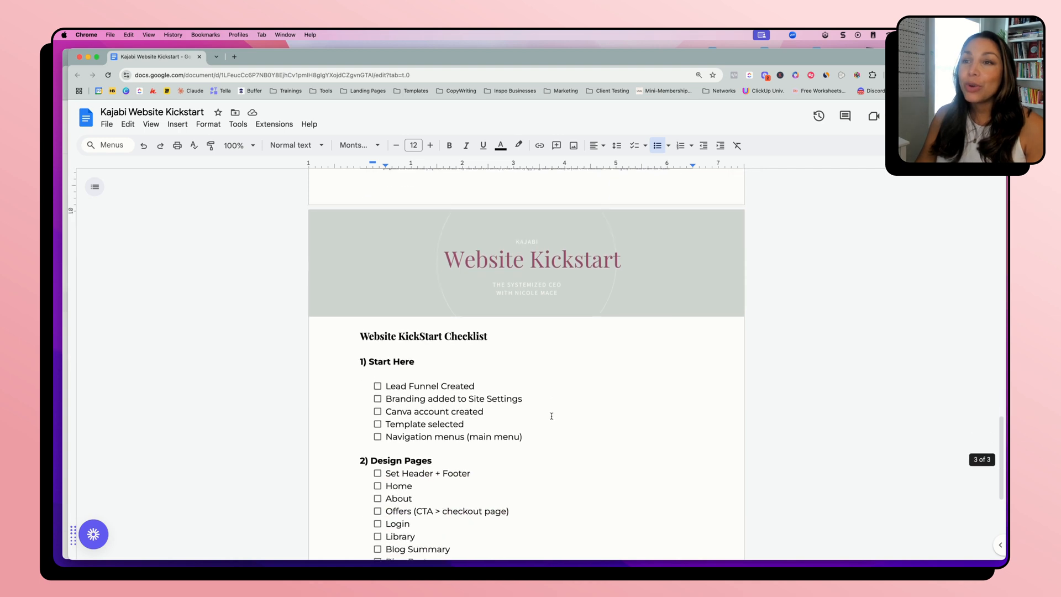
pyautogui.scroll(-2, 552, 436)
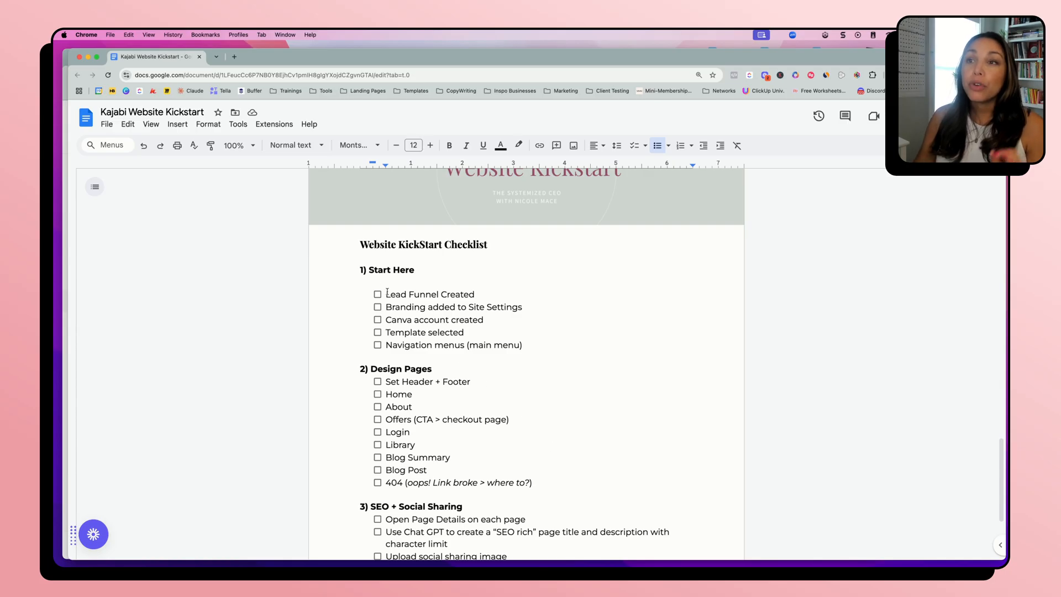
pyautogui.moveTo(387, 293); pyautogui.dragTo(484, 297)
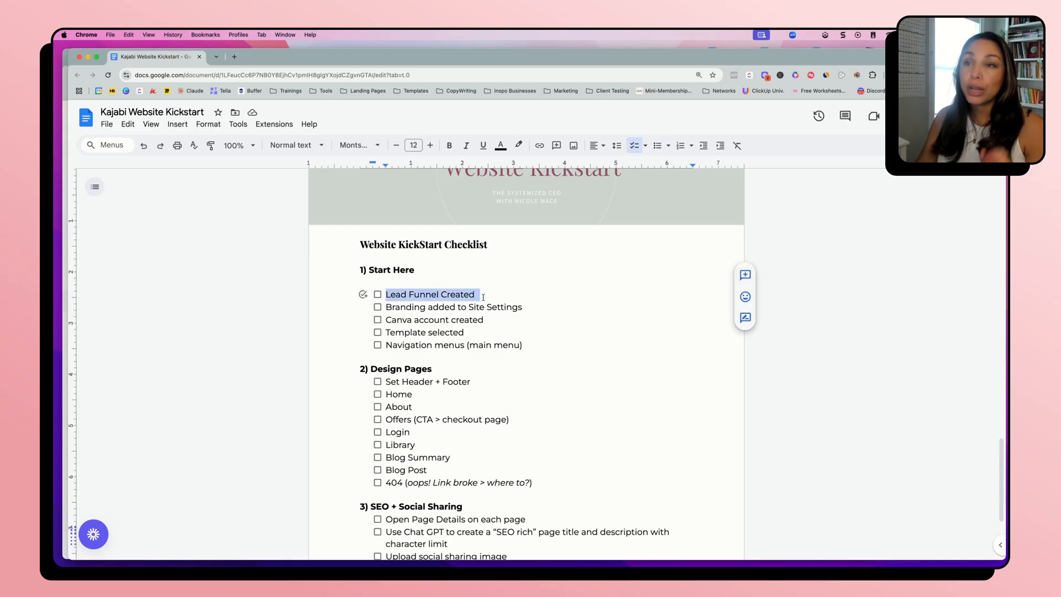
pyautogui.click(483, 298)
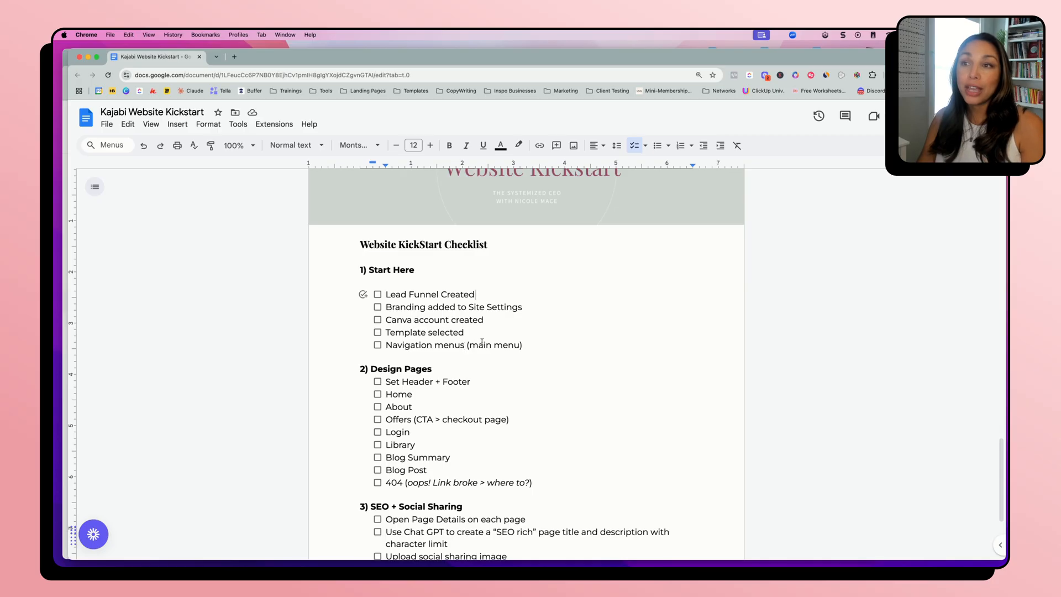
pyautogui.scroll(-3, 409, 345)
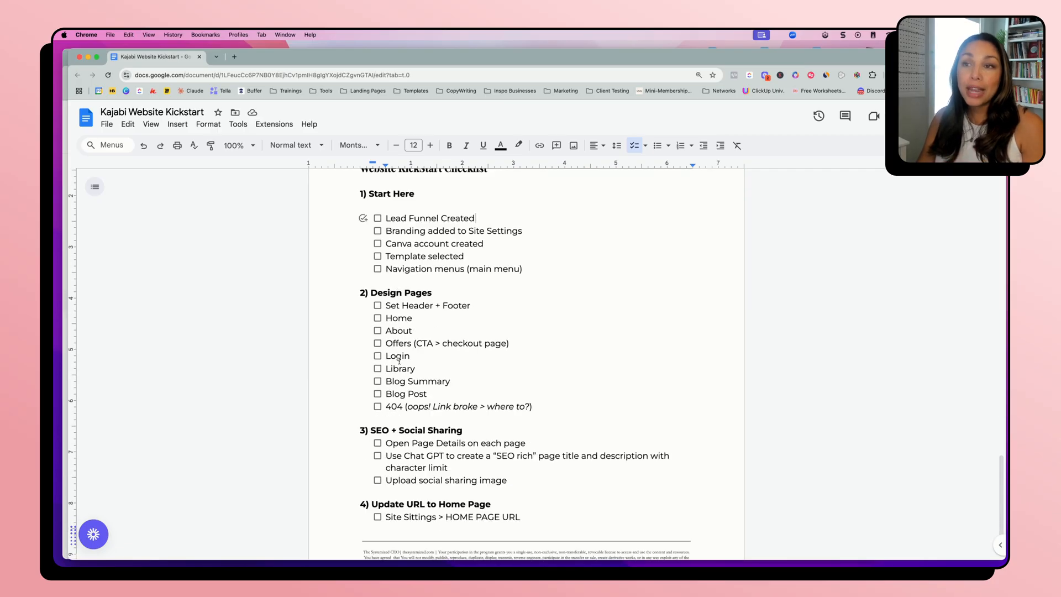
pyautogui.scroll(-3, 400, 419)
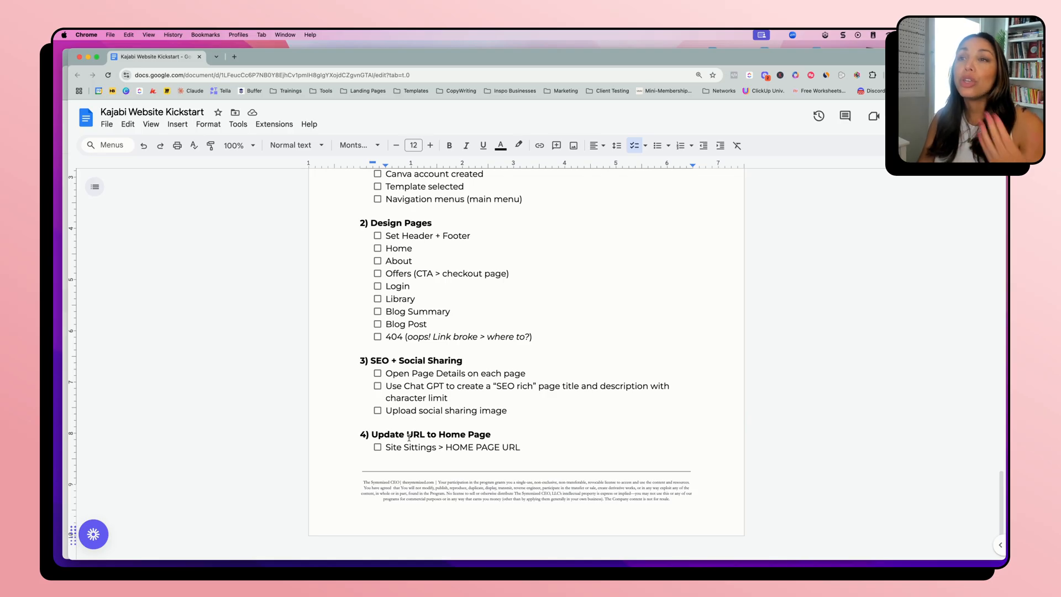
pyautogui.scroll(1, 409, 436)
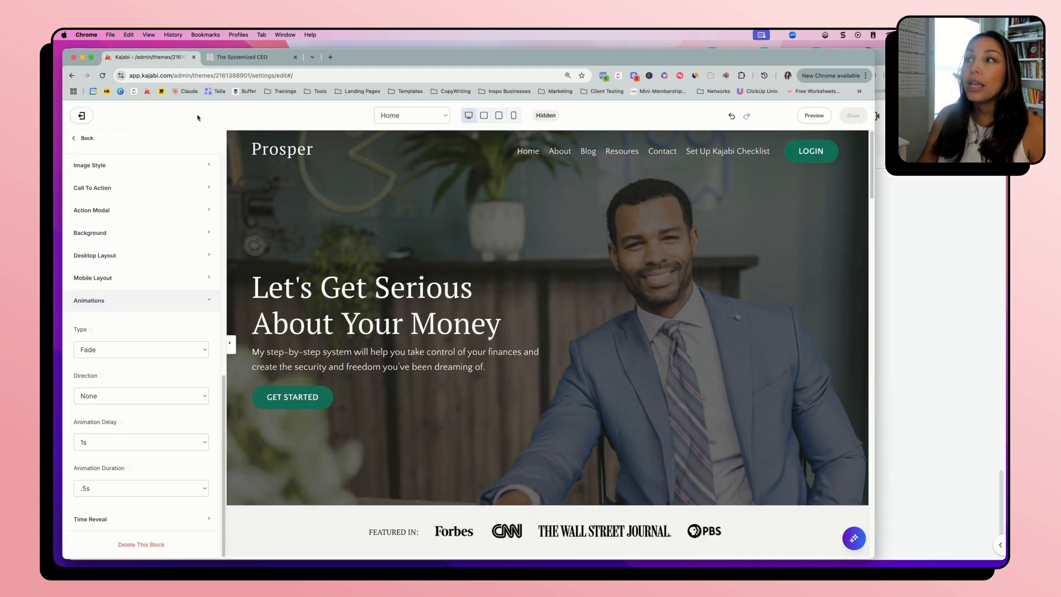
# Exit the Kajabi theme editor and open the About page's details for editing from the Website Pages list
pyautogui.click(82, 116)
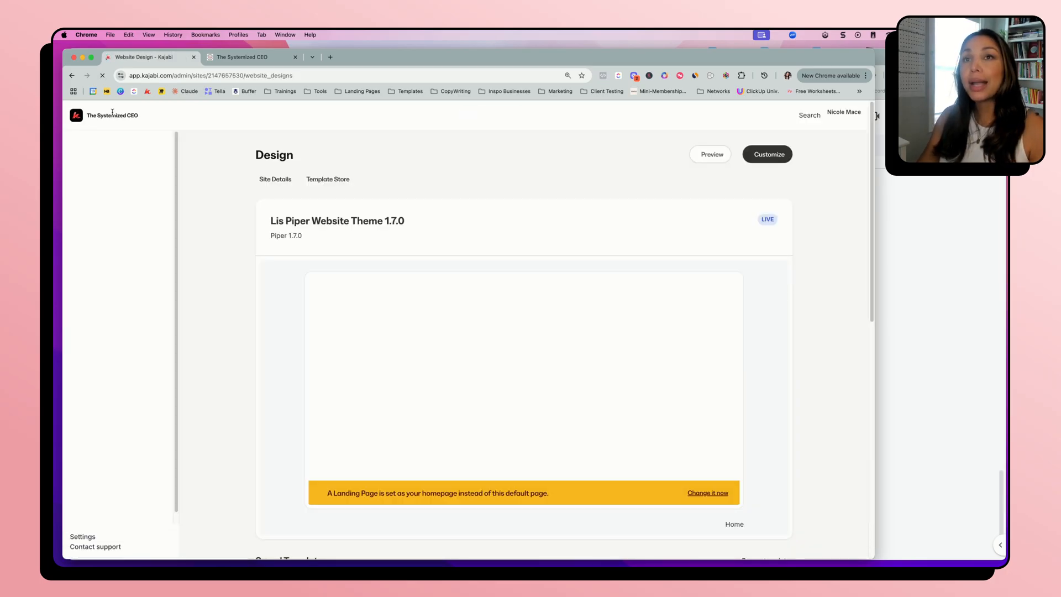
pyautogui.scroll(-2, 239, 314)
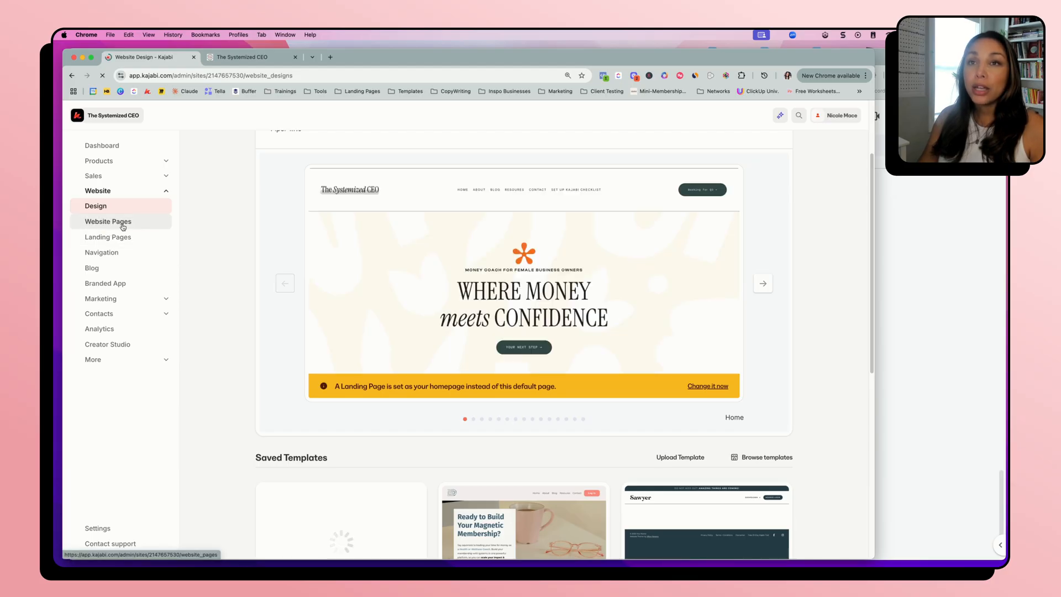
pyautogui.click(123, 223)
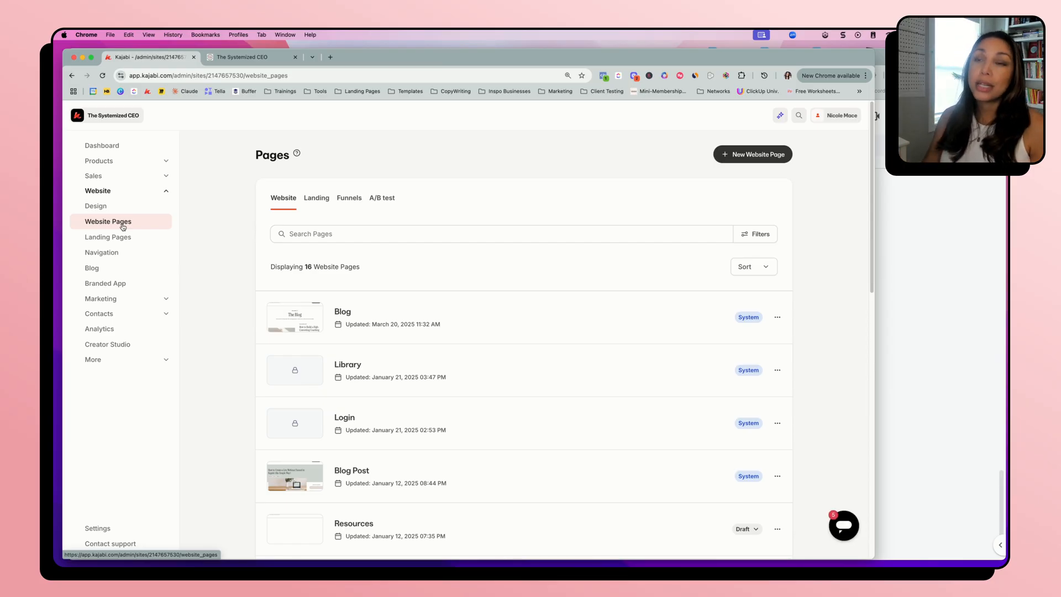
pyautogui.scroll(-5, 227, 278)
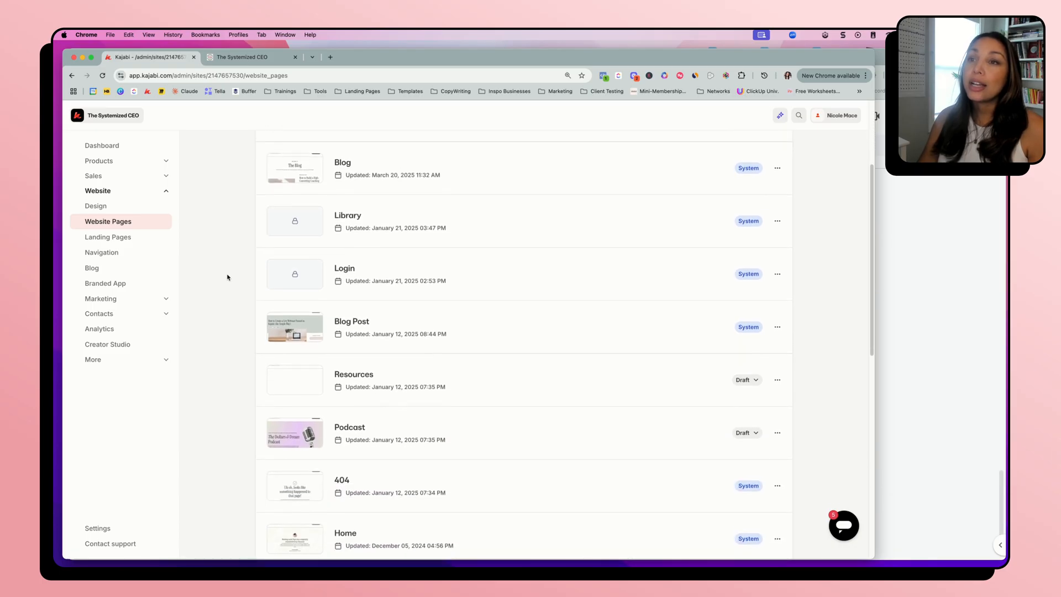
pyautogui.scroll(-3, 266, 369)
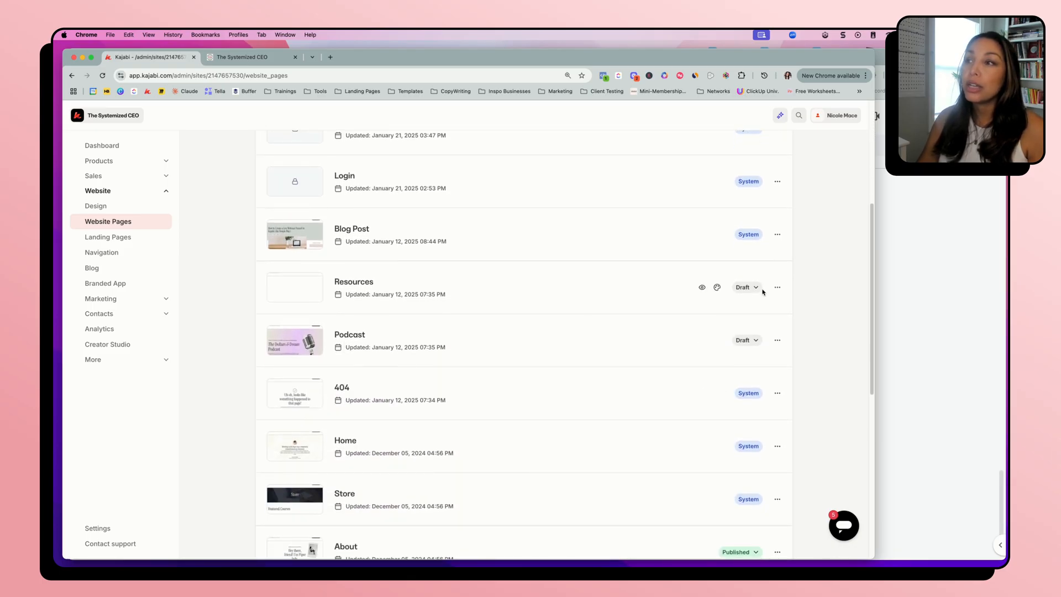
pyautogui.scroll(-6, 711, 391)
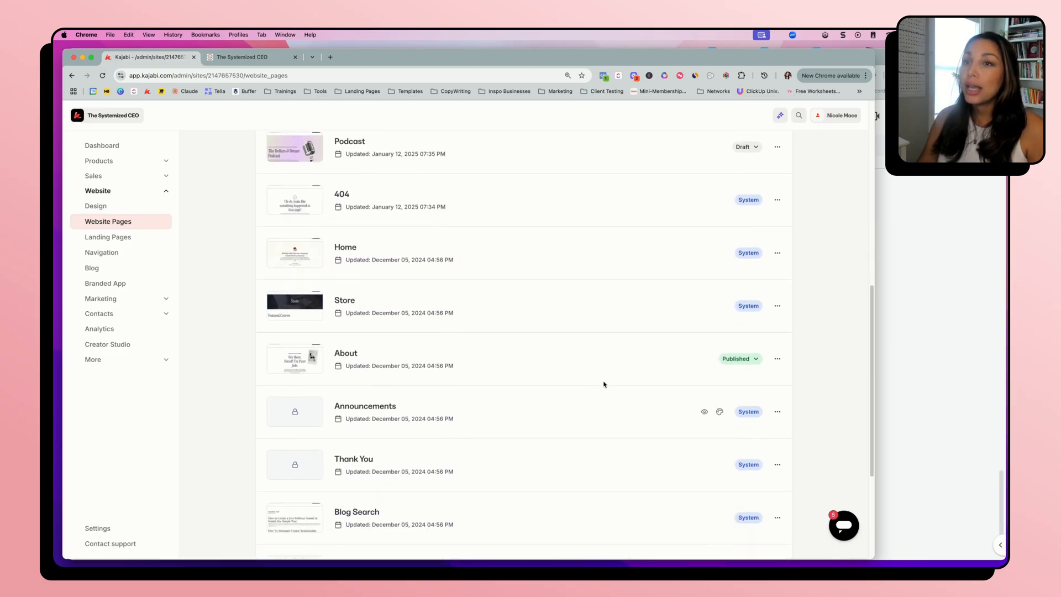
pyautogui.click(778, 359)
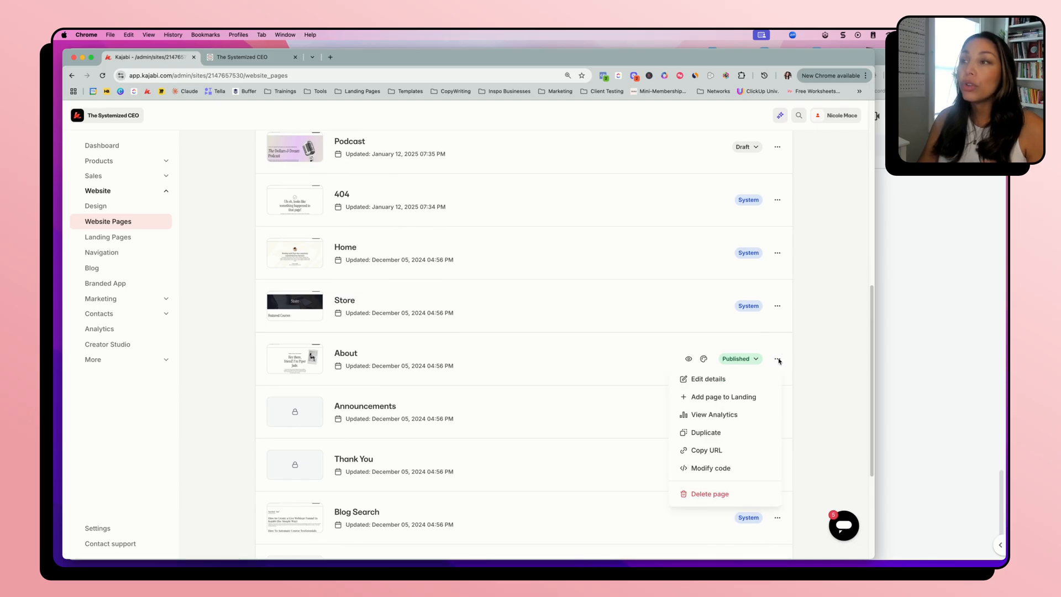
pyautogui.click(731, 383)
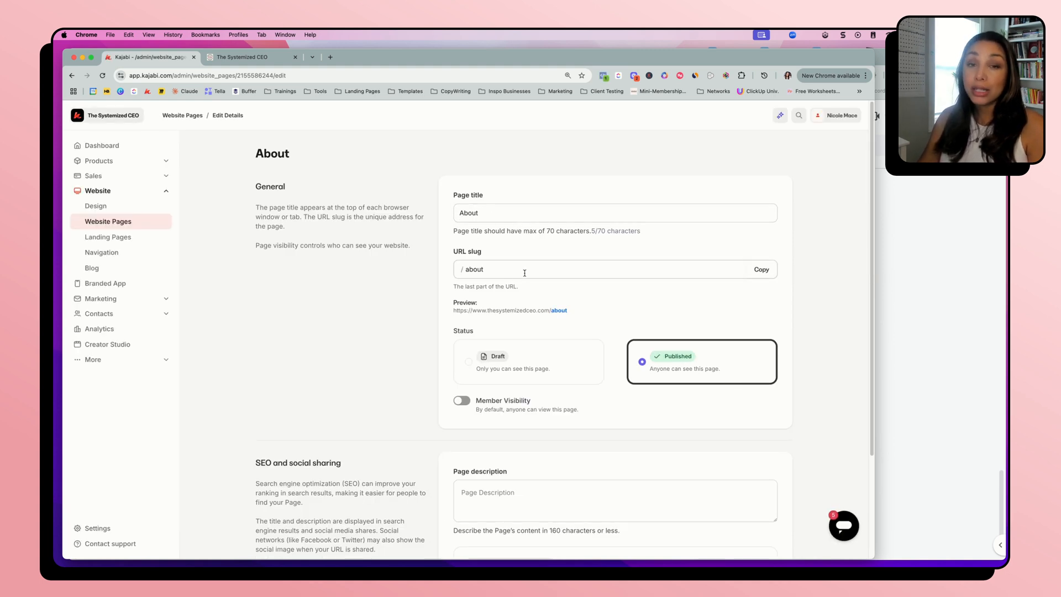
# Examine the About page's publishing status, page description length limit and recommended social image dimensions, then its page title and URL slug
pyautogui.scroll(-1, 715, 303)
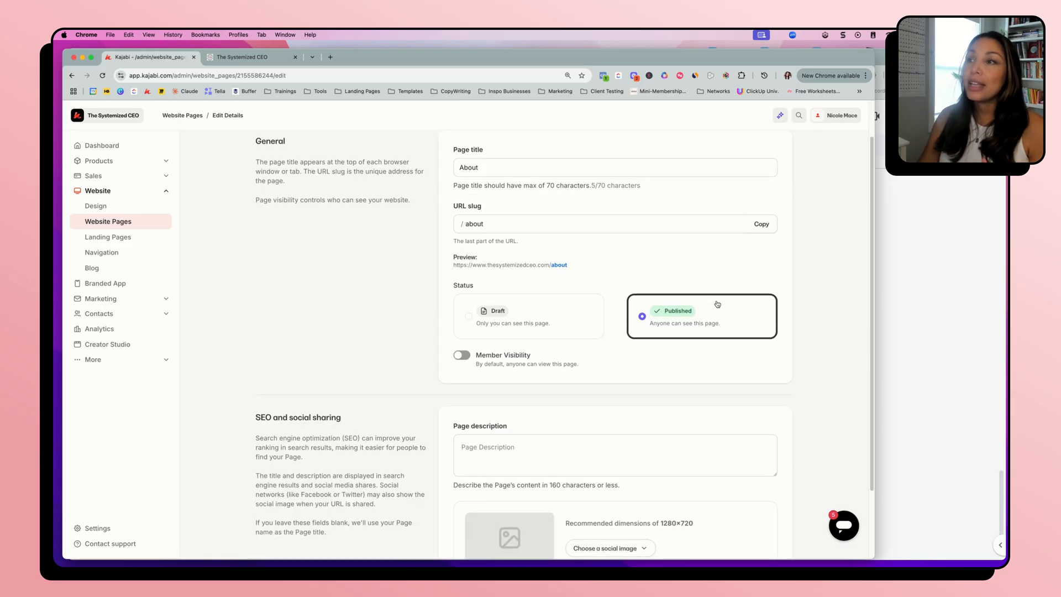
pyautogui.scroll(-2, 562, 398)
pyautogui.scroll(-2, 563, 398)
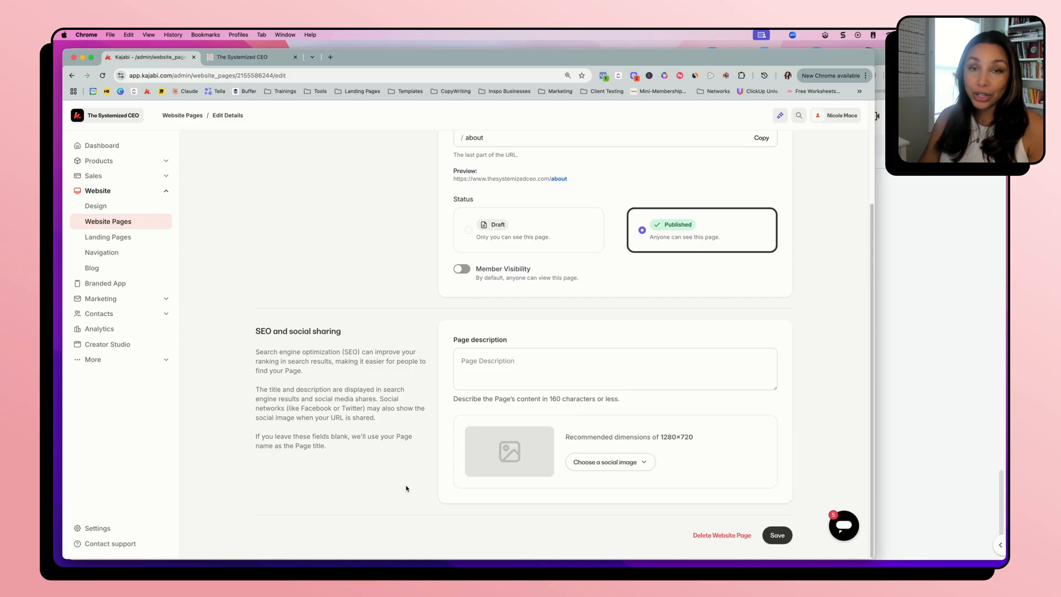
pyautogui.click(485, 365)
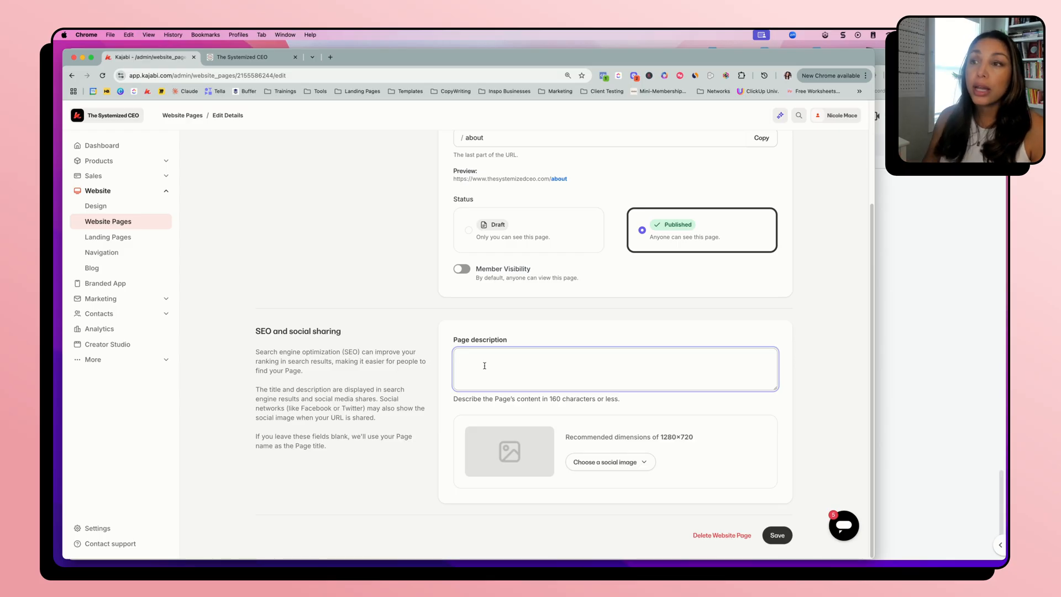
pyautogui.moveTo(551, 400); pyautogui.dragTo(621, 399)
pyautogui.click(553, 399)
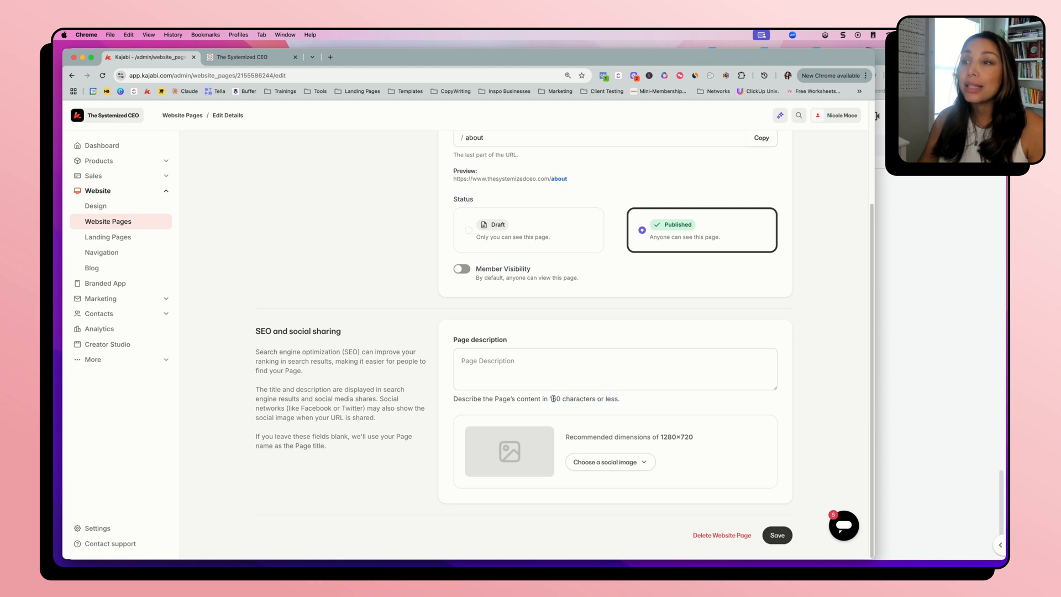
pyautogui.moveTo(554, 399); pyautogui.dragTo(642, 398)
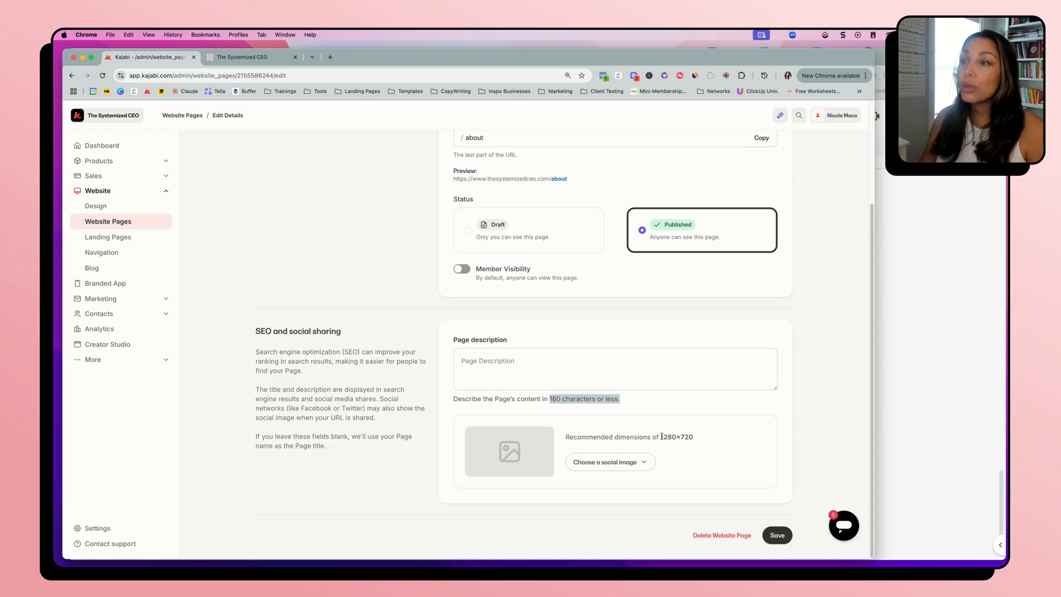
pyautogui.moveTo(661, 437); pyautogui.dragTo(697, 437)
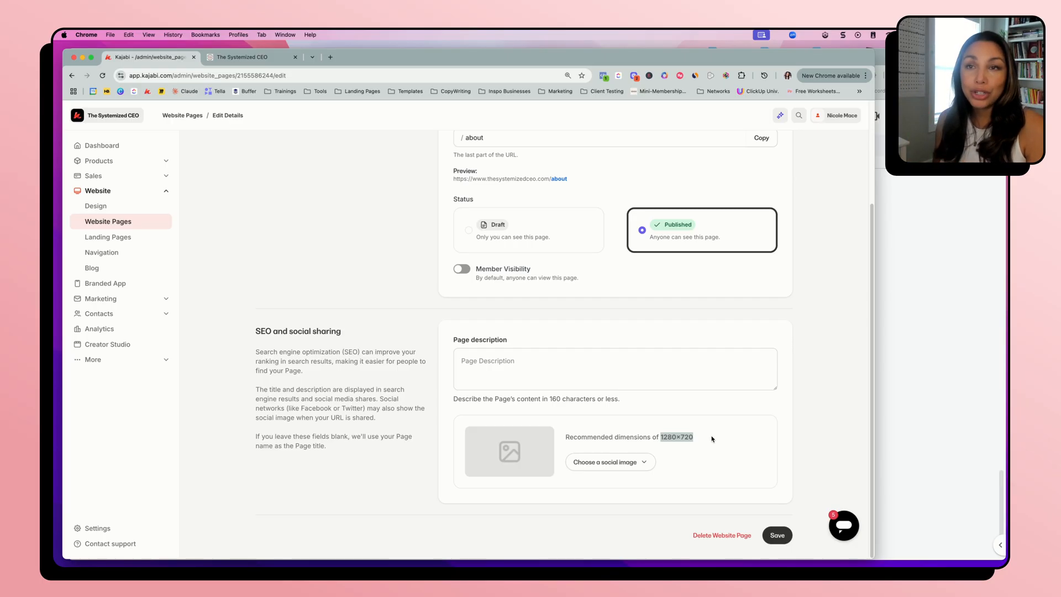
pyautogui.click(564, 358)
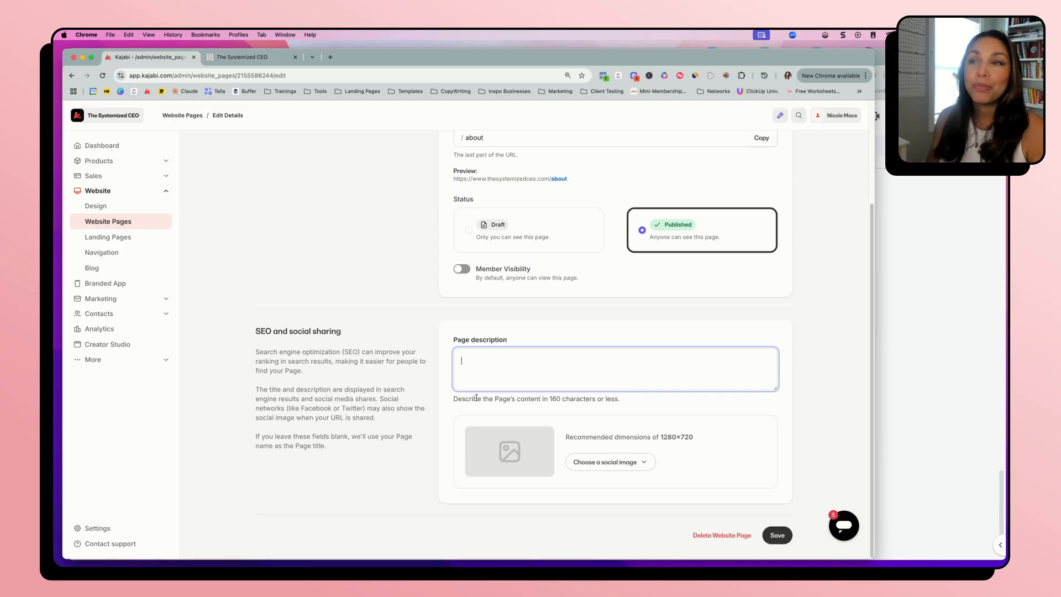
pyautogui.scroll(3, 355, 264)
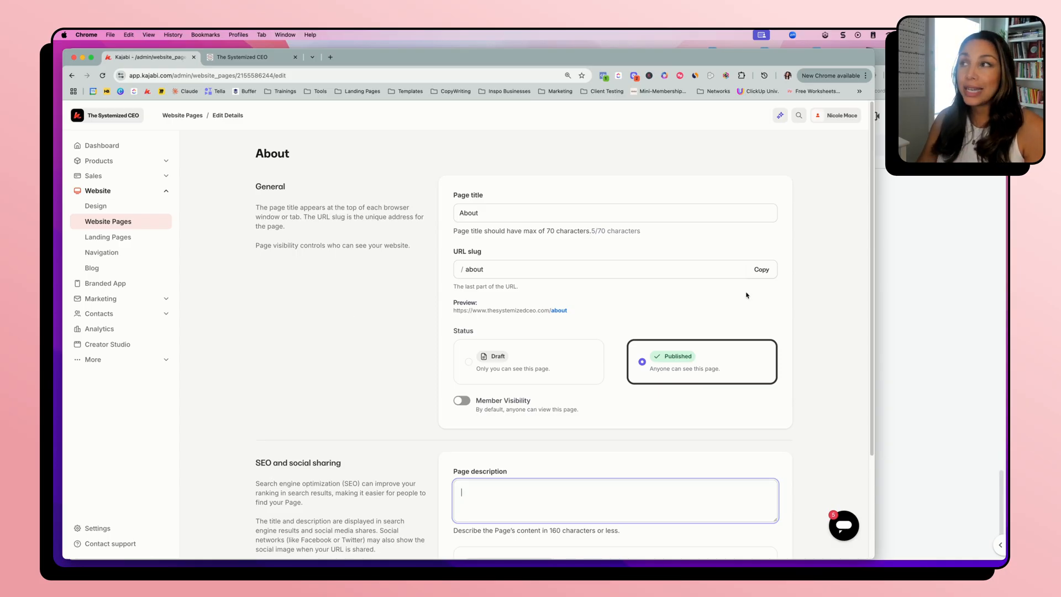
pyautogui.click(324, 276)
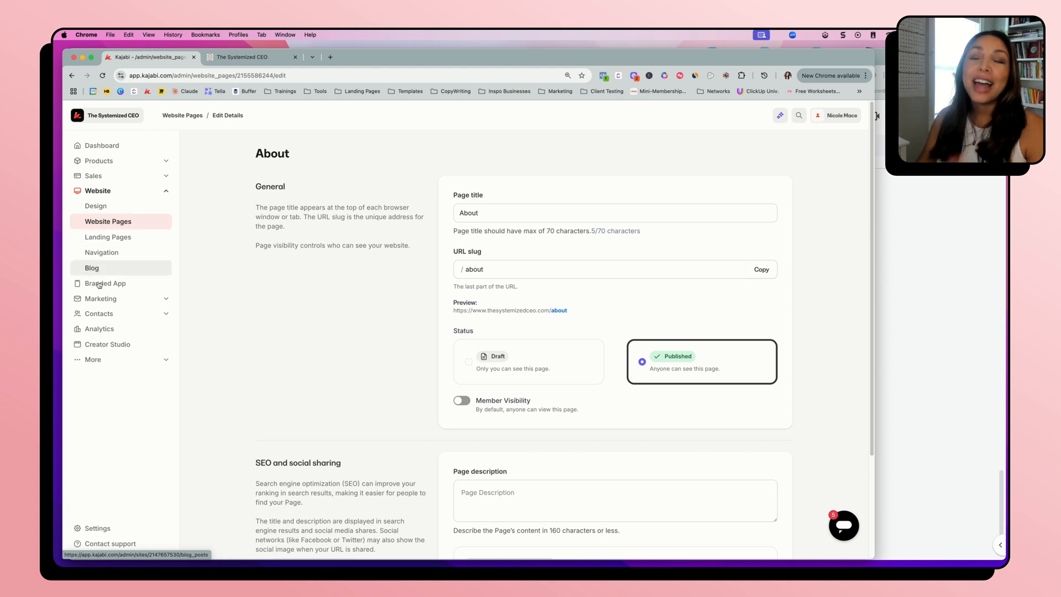
# Open the site's Site Details settings and examine the available Homepage options, including Show a Landing Page and Show the Template Home Page
pyautogui.click(97, 528)
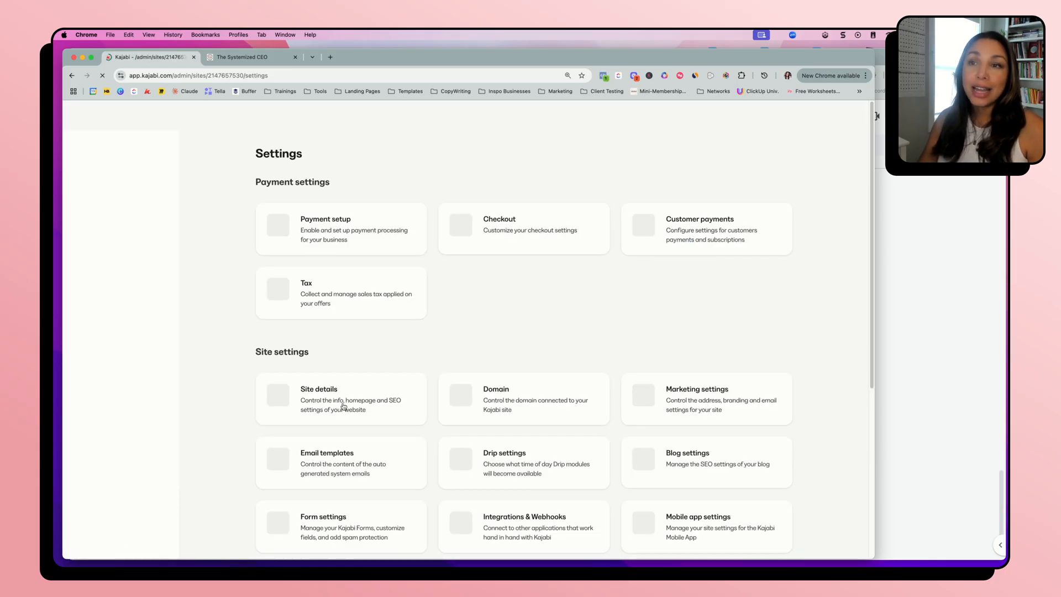
pyautogui.click(341, 407)
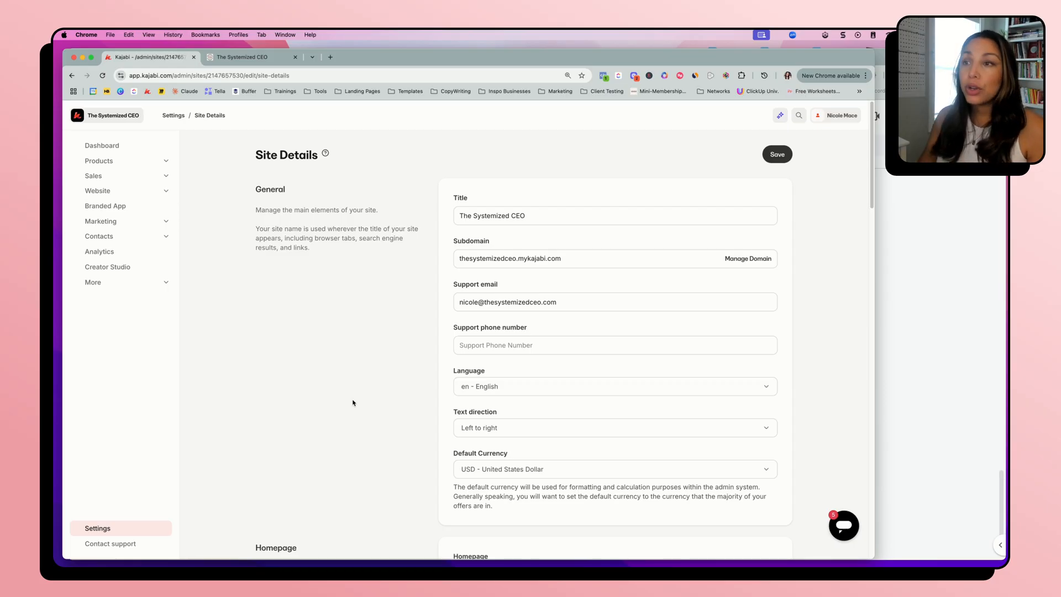
pyautogui.scroll(-5, 348, 413)
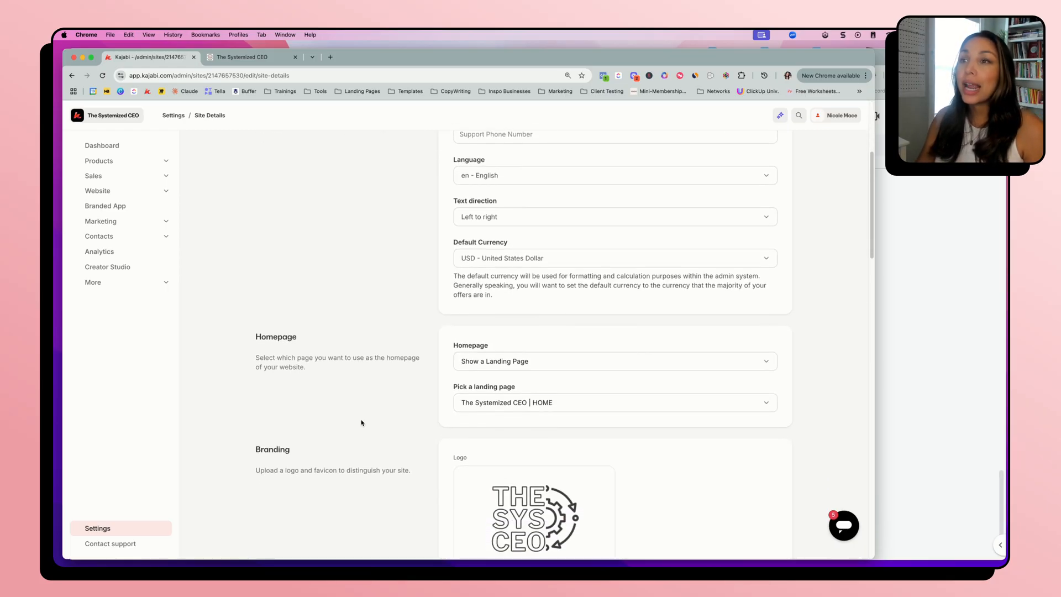
pyautogui.scroll(-1, 362, 423)
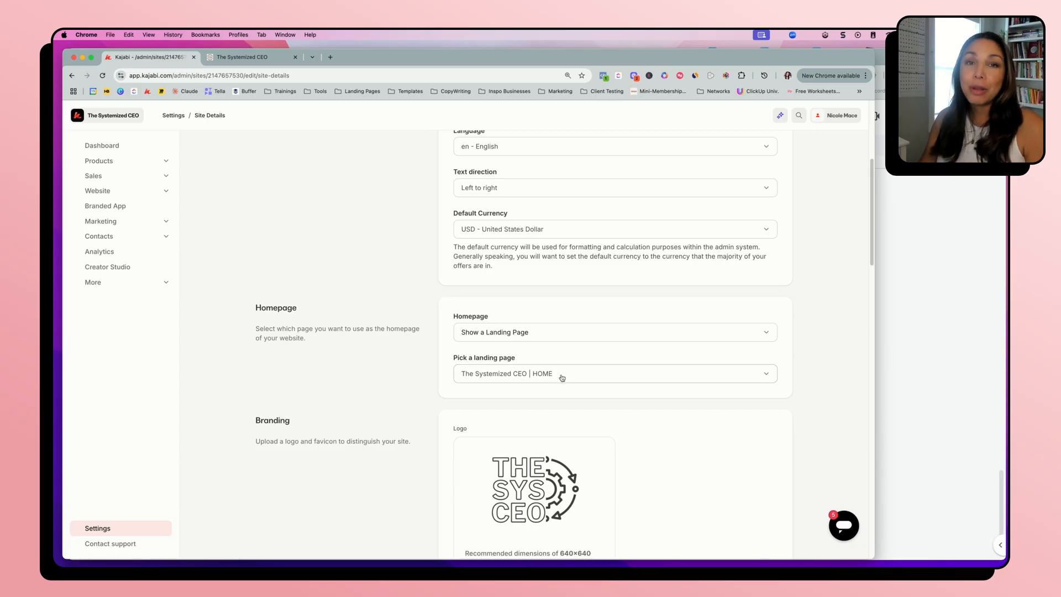
pyautogui.click(630, 333)
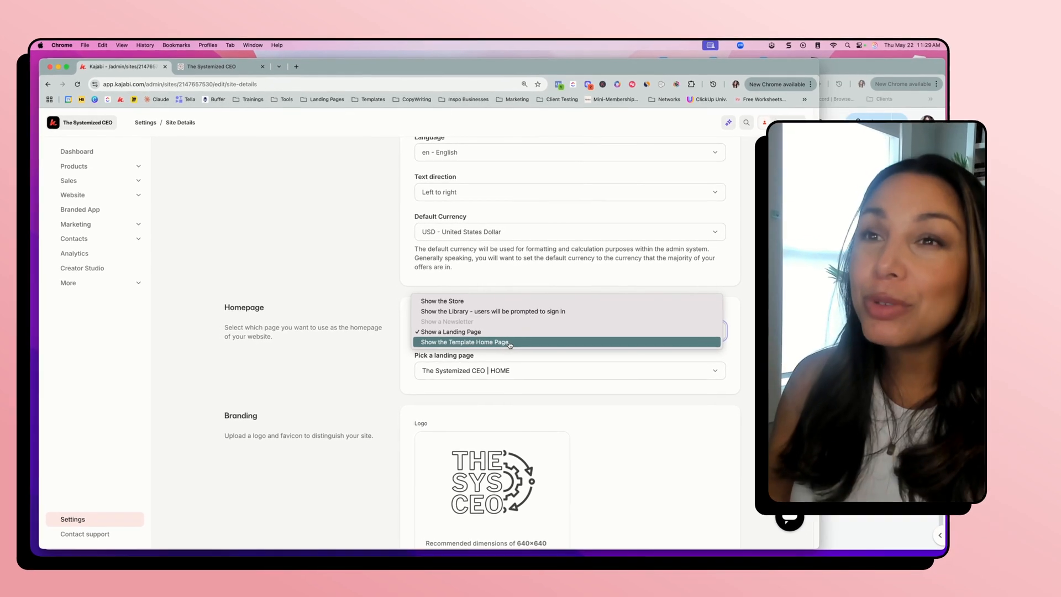
pyautogui.click(439, 361)
# Switch to the Kajabi Website Kickstart document in Google Docs and review it from the checklist back up to the Main Website Pages list
pyautogui.press('super+grave')
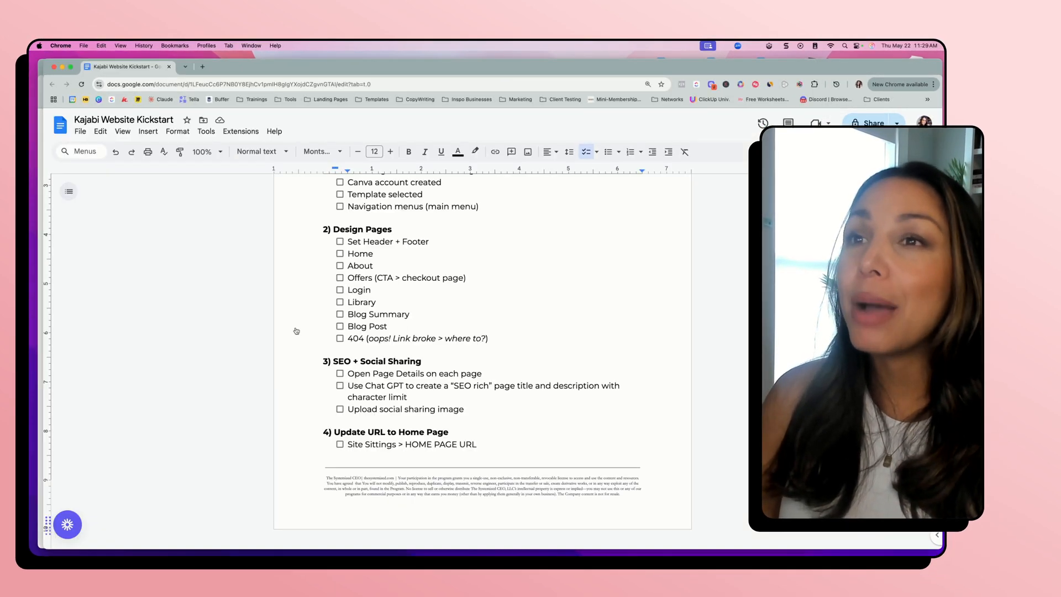
pyautogui.scroll(3, 412, 381)
pyautogui.scroll(15, 413, 382)
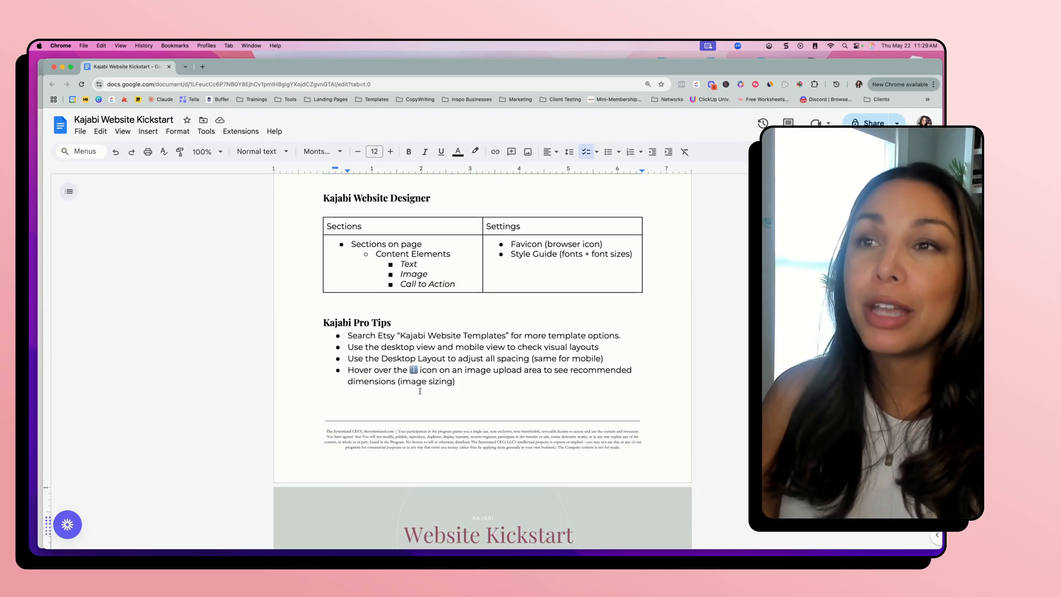
pyautogui.scroll(1, 424, 393)
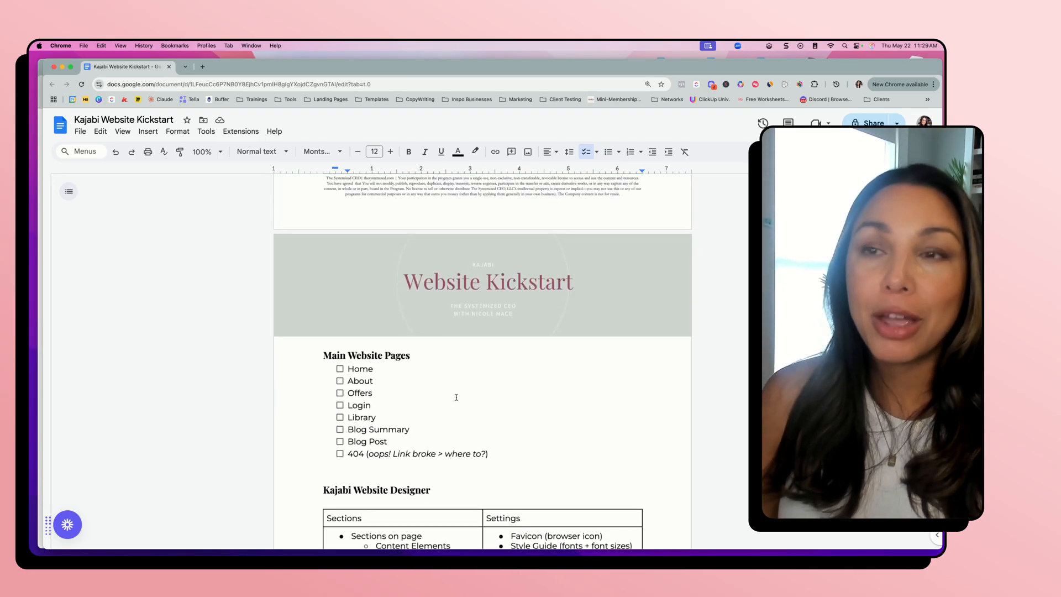